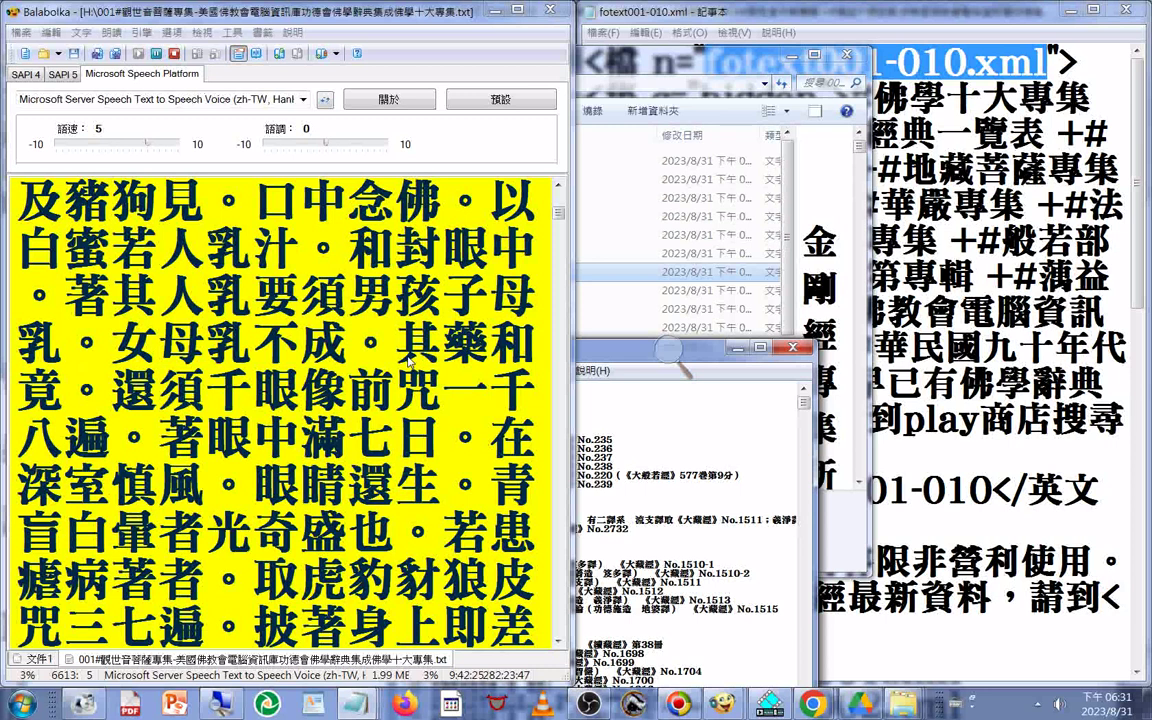
Save the 007#金剛經專集.txt document as fotext007.xml in the 00000fo folder, with the file type set to all files
left_click(668, 348)
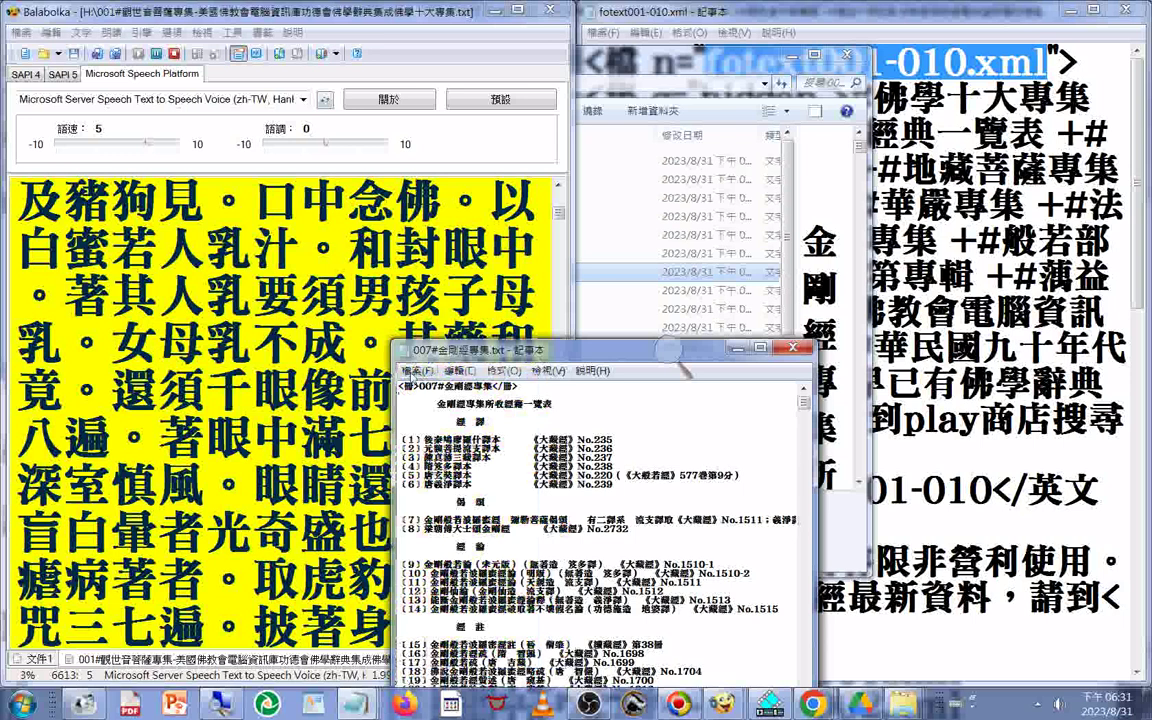
key("alt+f")
key("a")
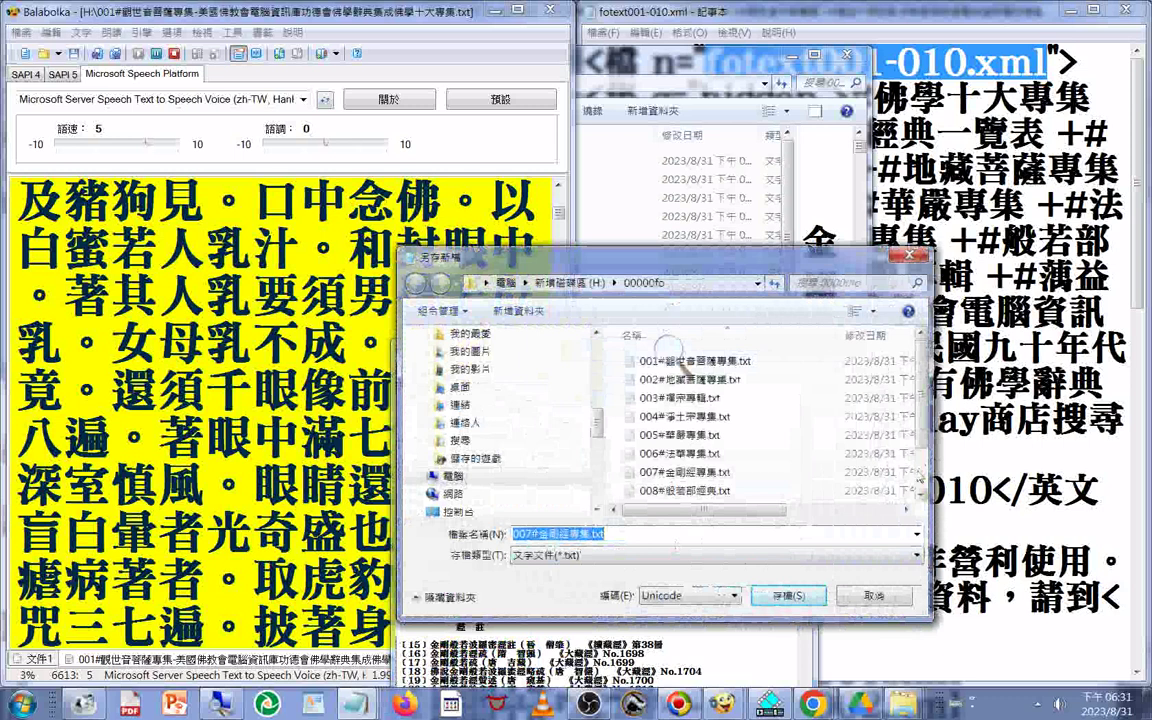
left_click(916, 555)
left_click(560, 590)
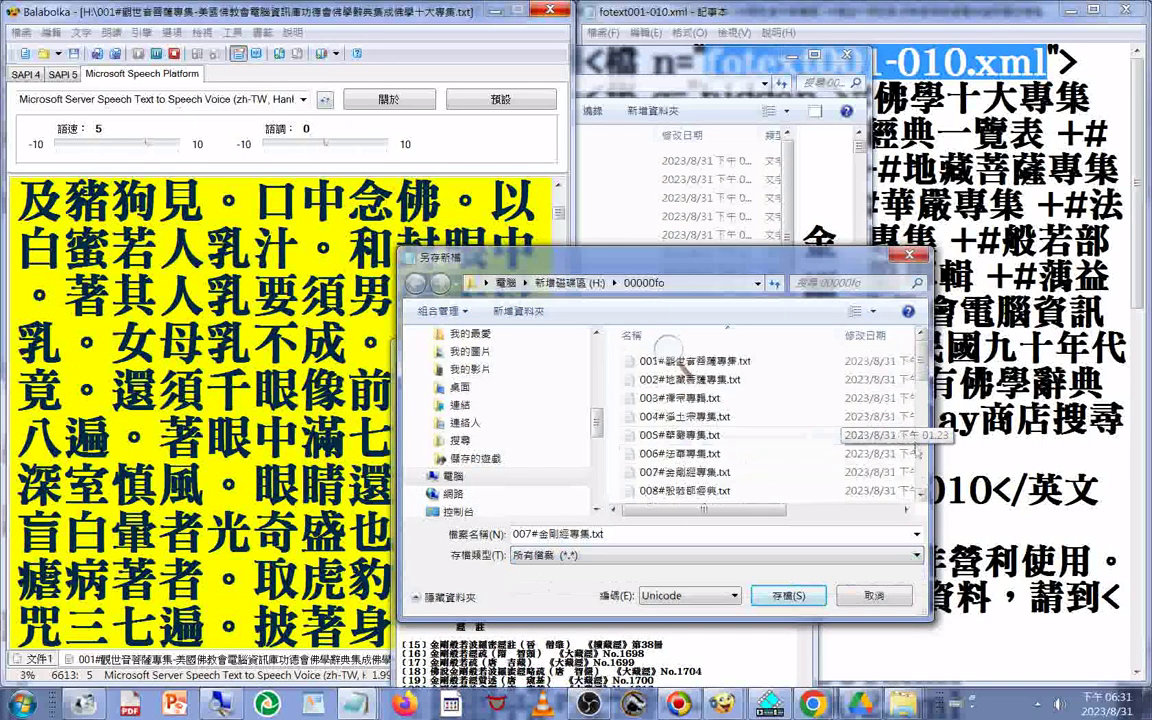
scroll(920, 468, "down", 3)
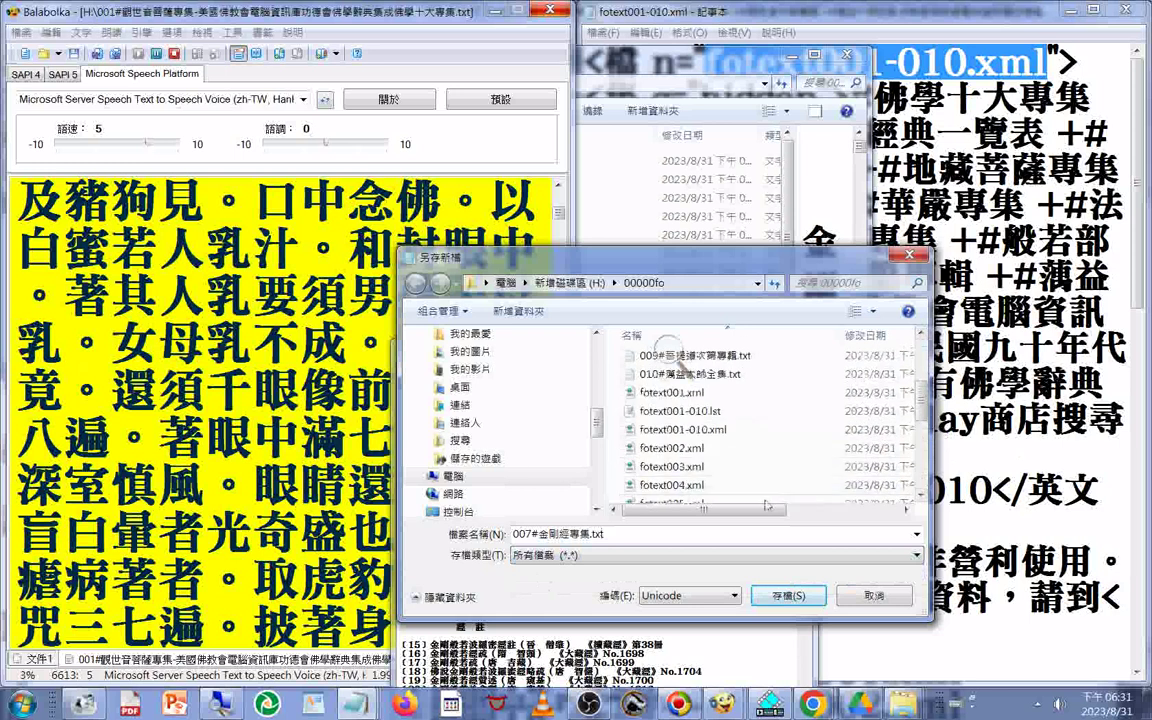
left_click(680, 487)
scroll(680, 480, "down", 1)
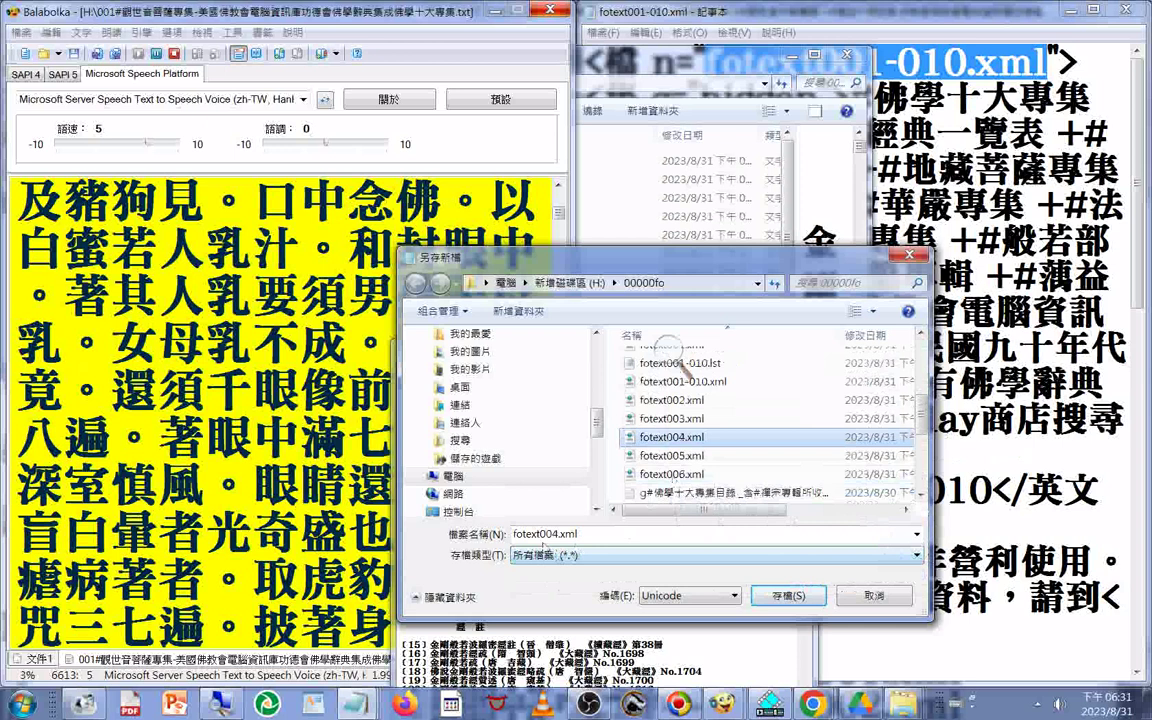
left_click(555, 533)
type("7")
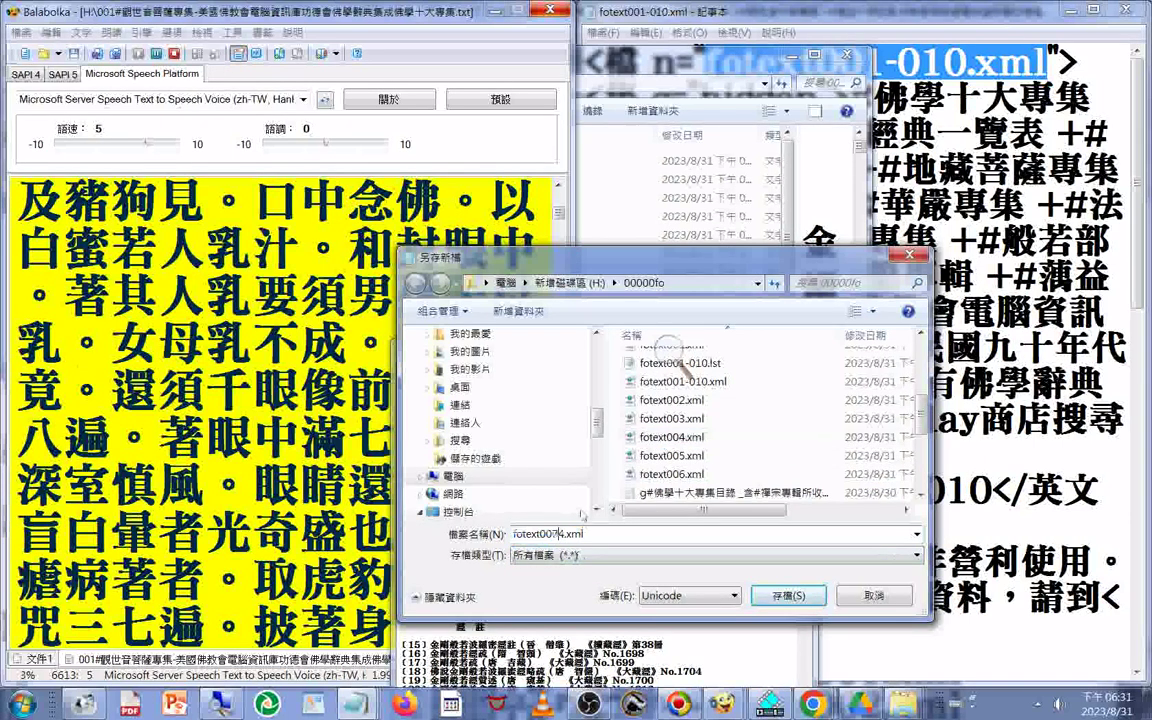
key("Delete")
key("Return")
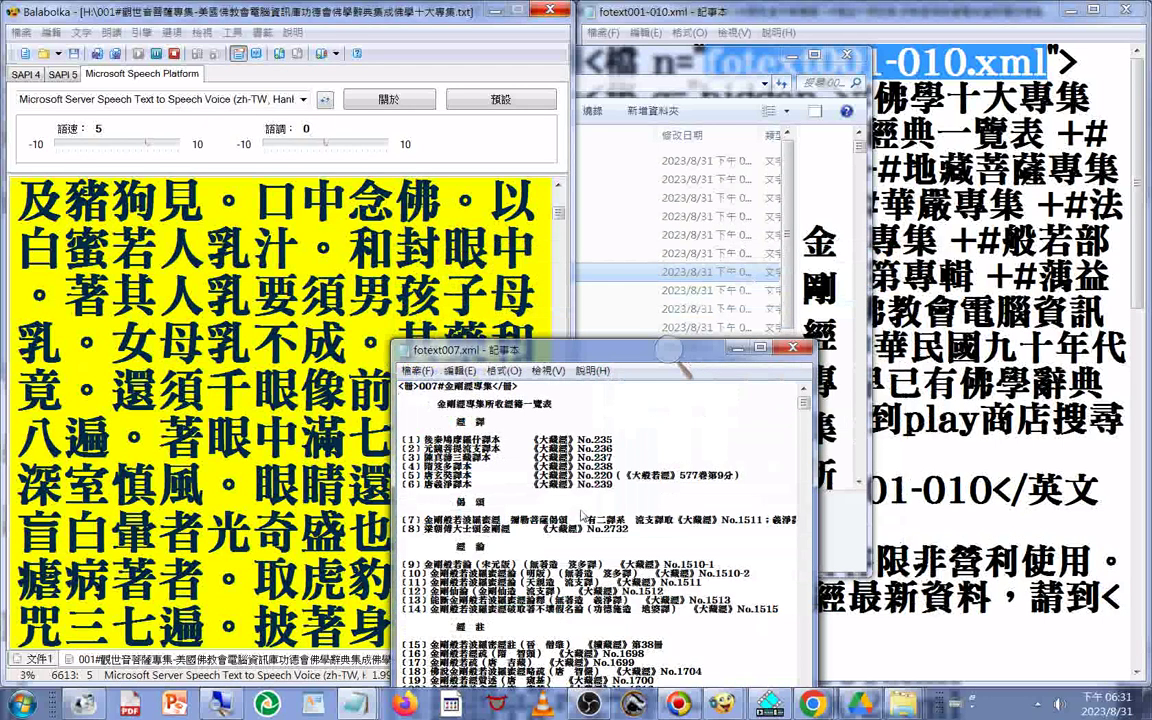
Copy the base name of 008#般若部經典.txt from the 00000fo folder and open that file in Notepad
key("alt+Tab")
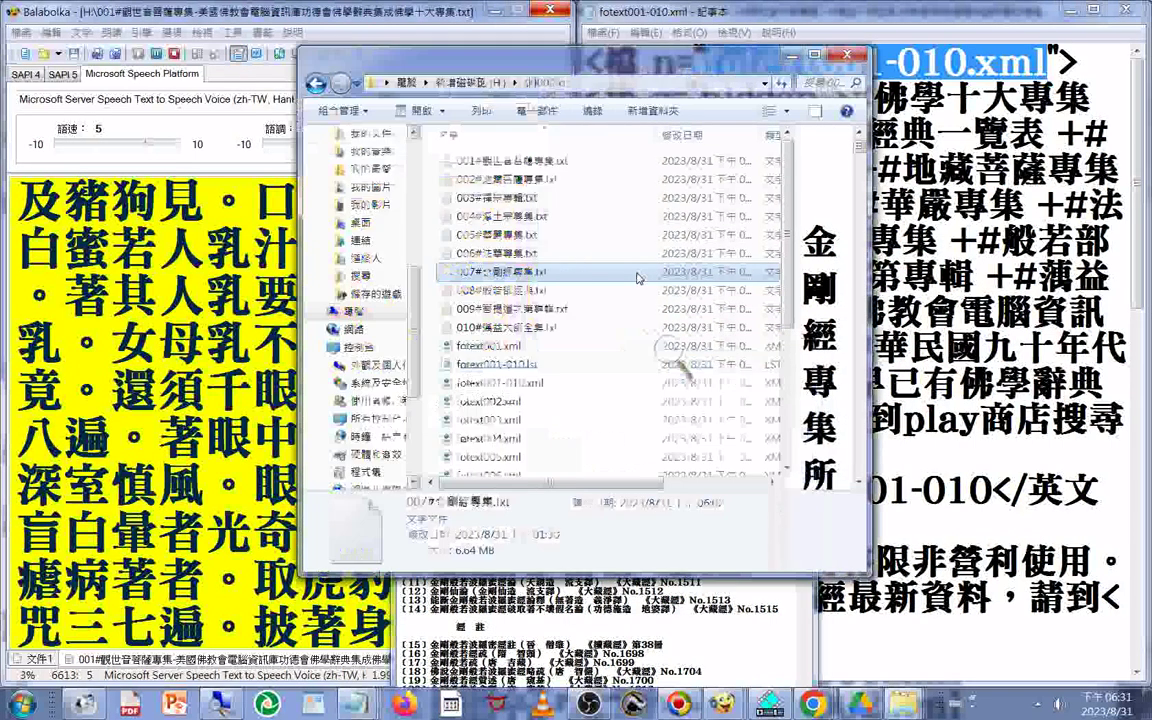
left_click(445, 290)
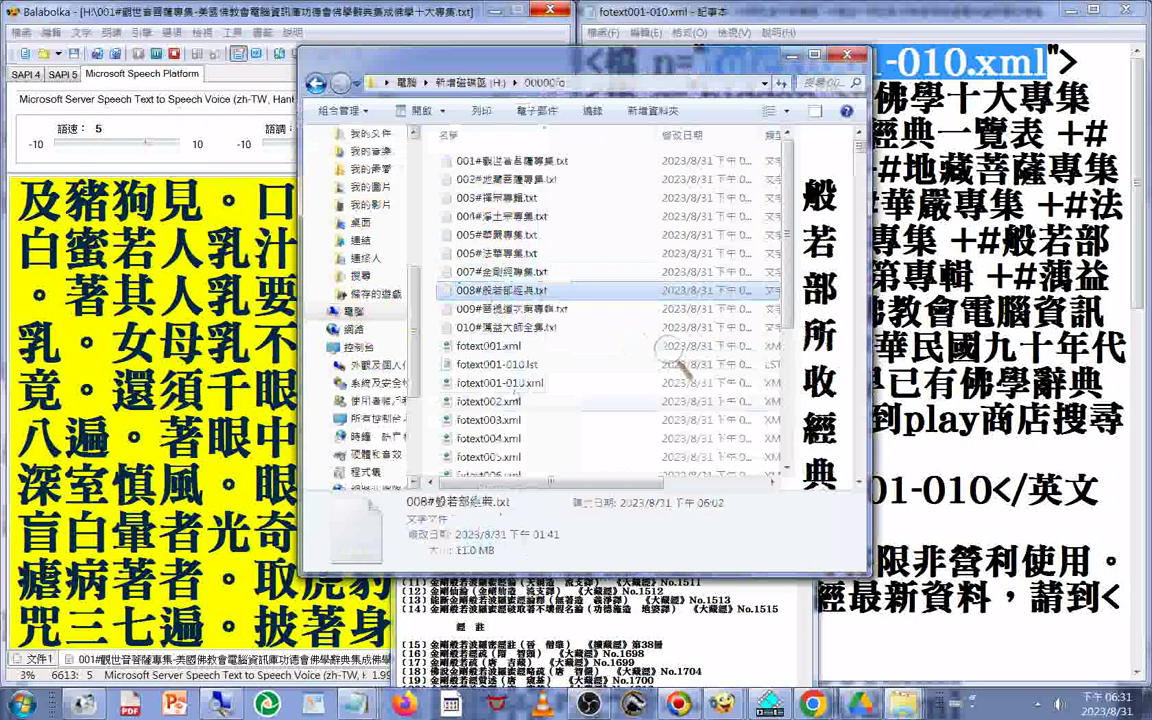
left_click(500, 298)
key("super+c")
right_click(500, 296)
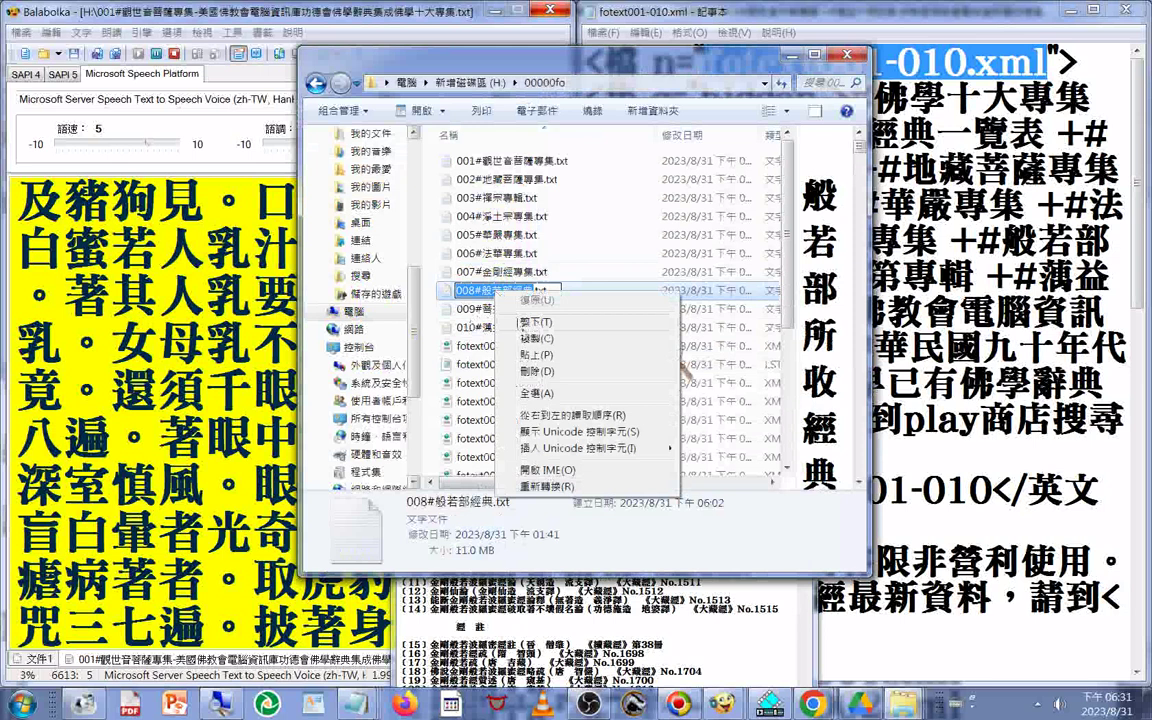
left_click(682, 368)
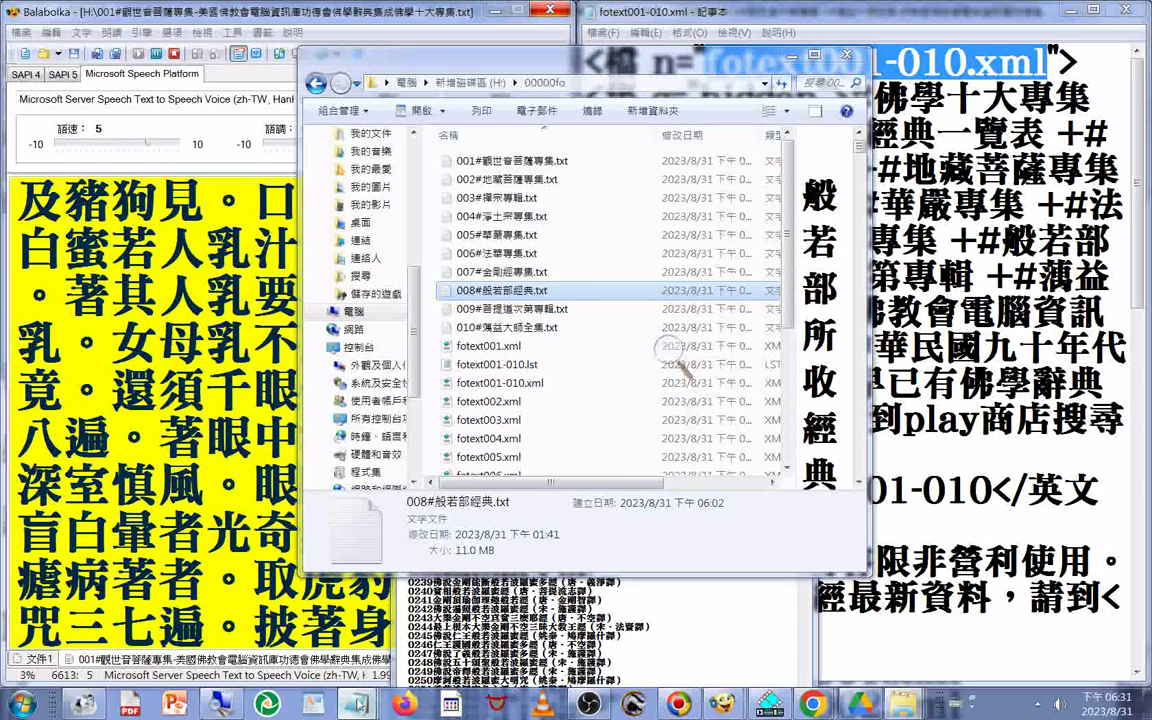
In the untitled note, replace the title 007#金剛經專集 between the 冊 tags with the copied 008#般若部經典
left_click(358, 700)
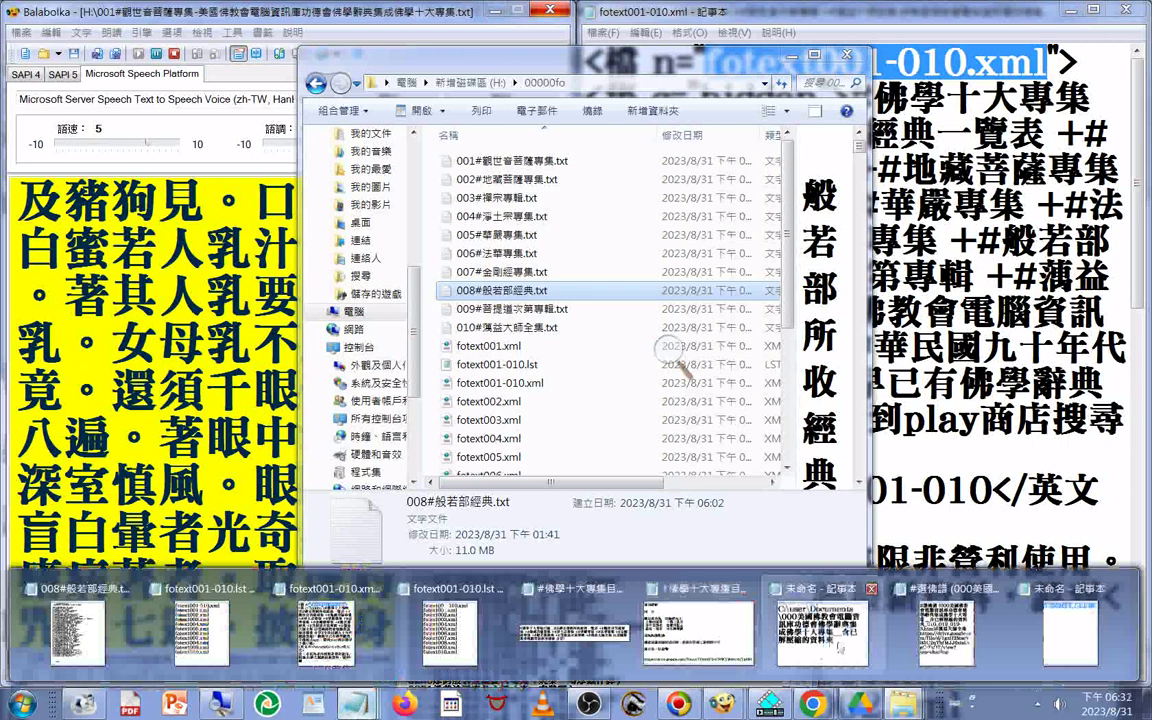
left_click(838, 645)
left_click_drag(103, 520, 378, 520)
right_click(356, 512)
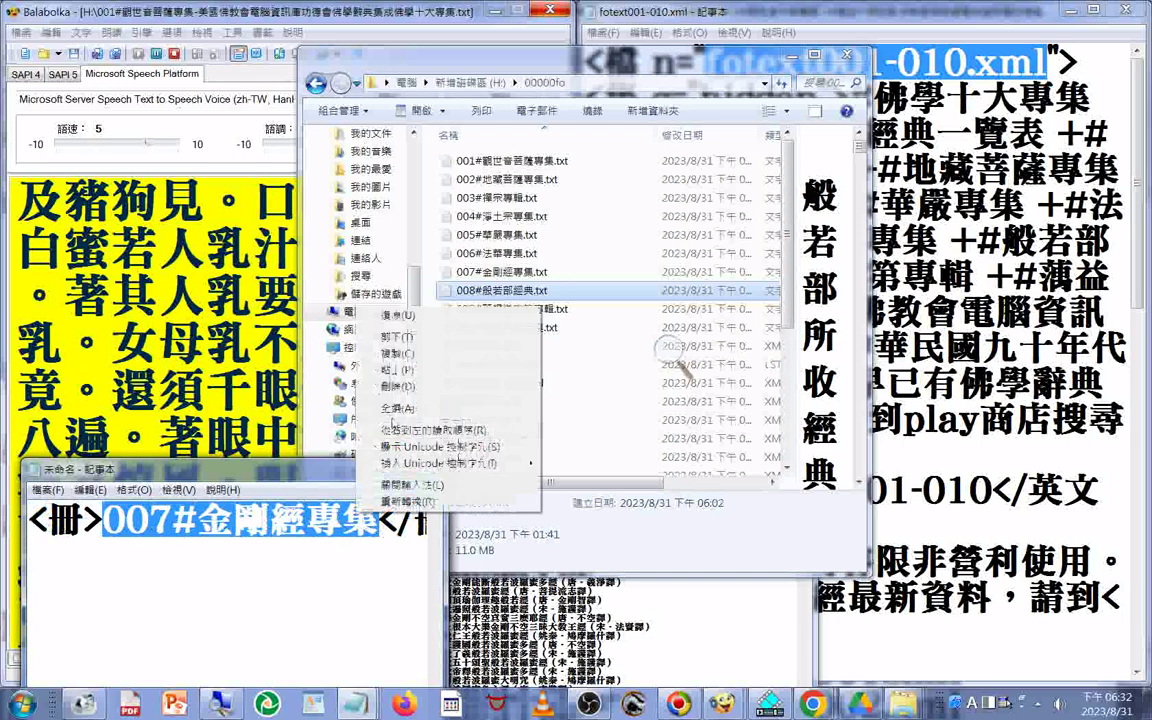
left_click(397, 369)
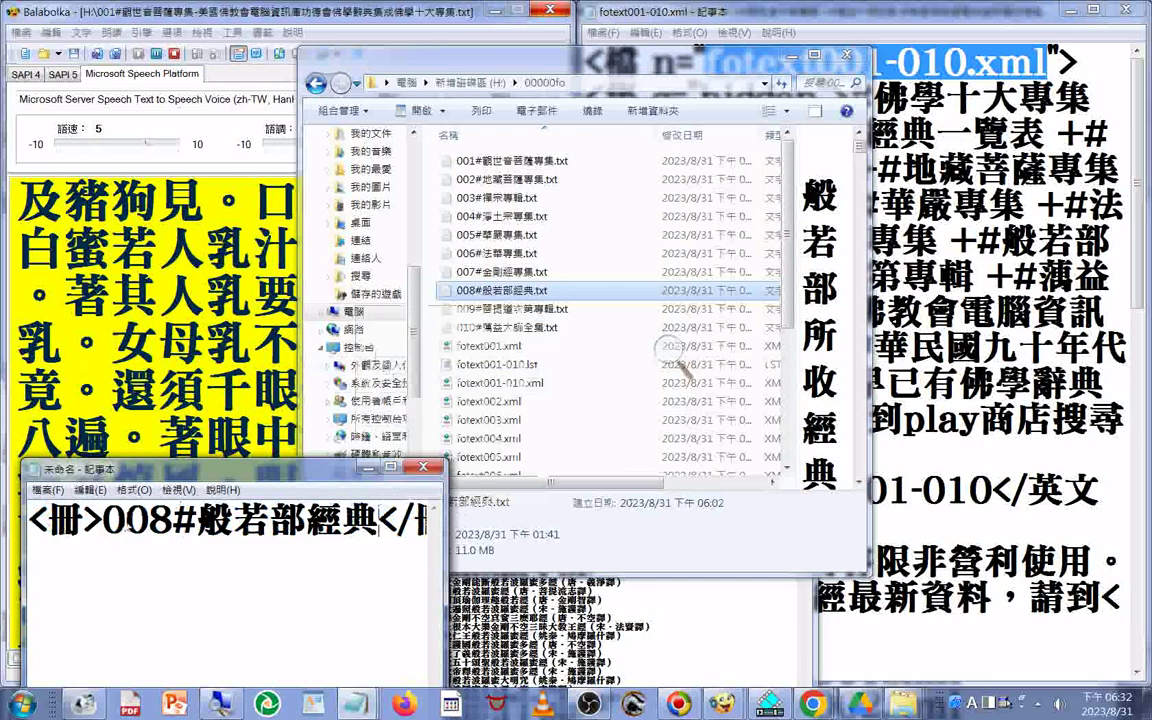
Copy the note's whole 冊 tag line and paste it as the first line of 008#般若部經典.txt
right_click(117, 518)
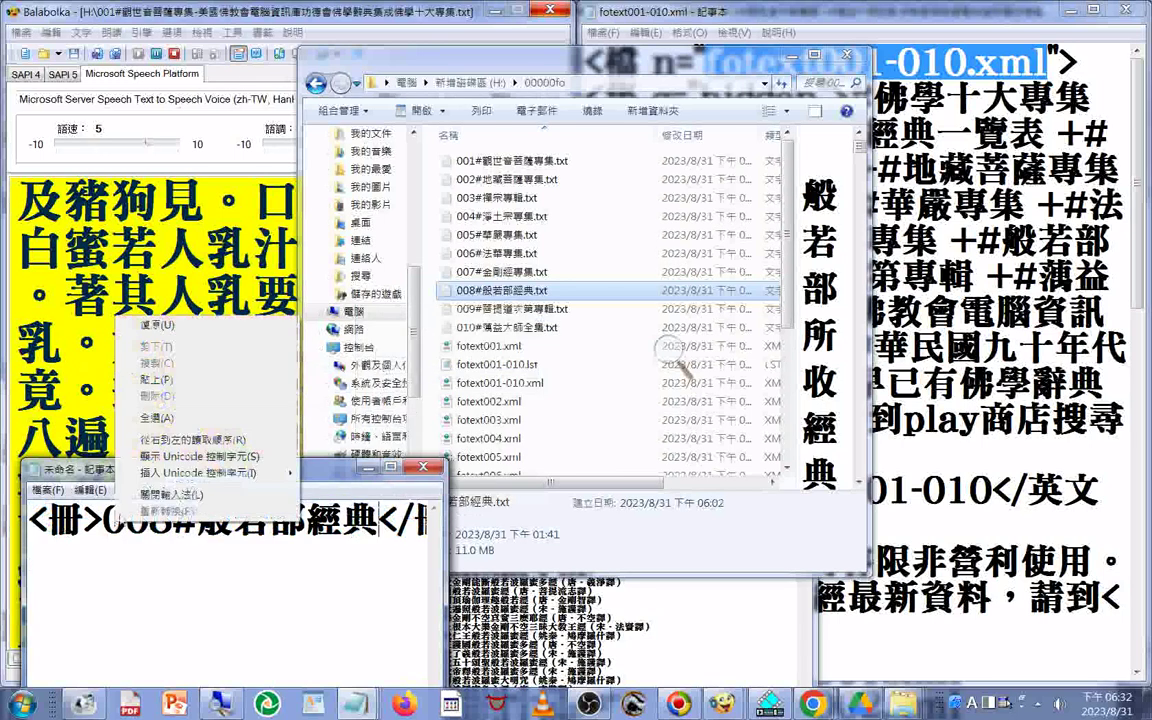
left_click(167, 420)
right_click(160, 518)
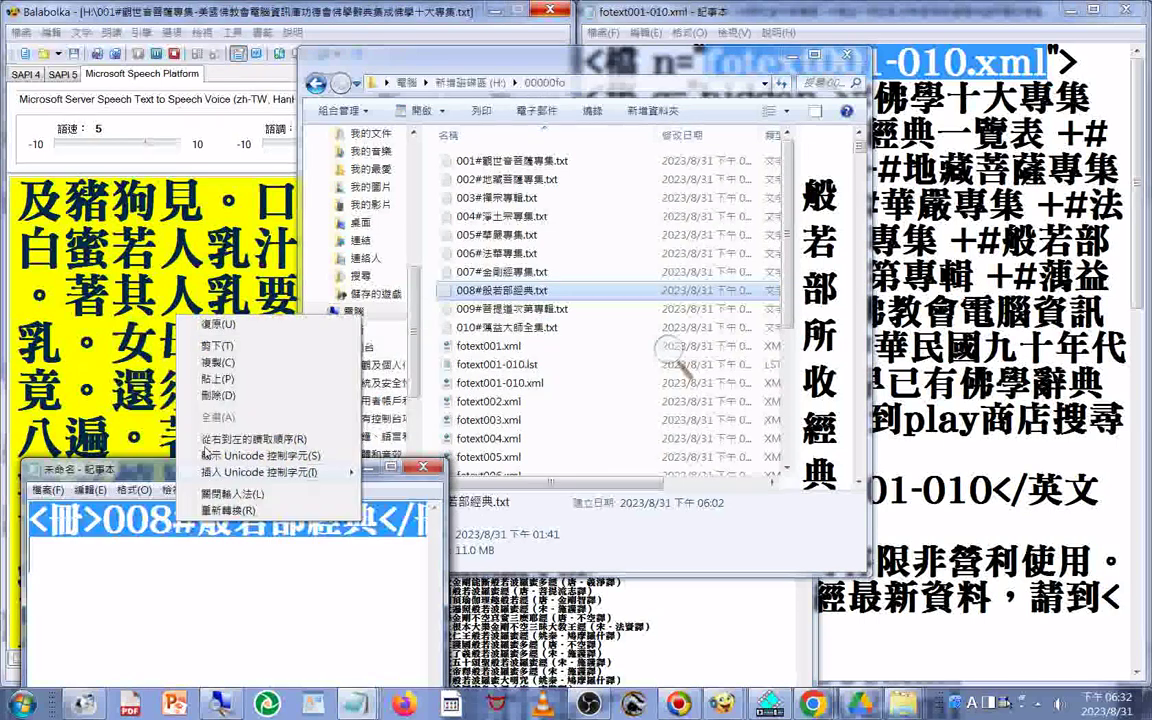
left_click(197, 360)
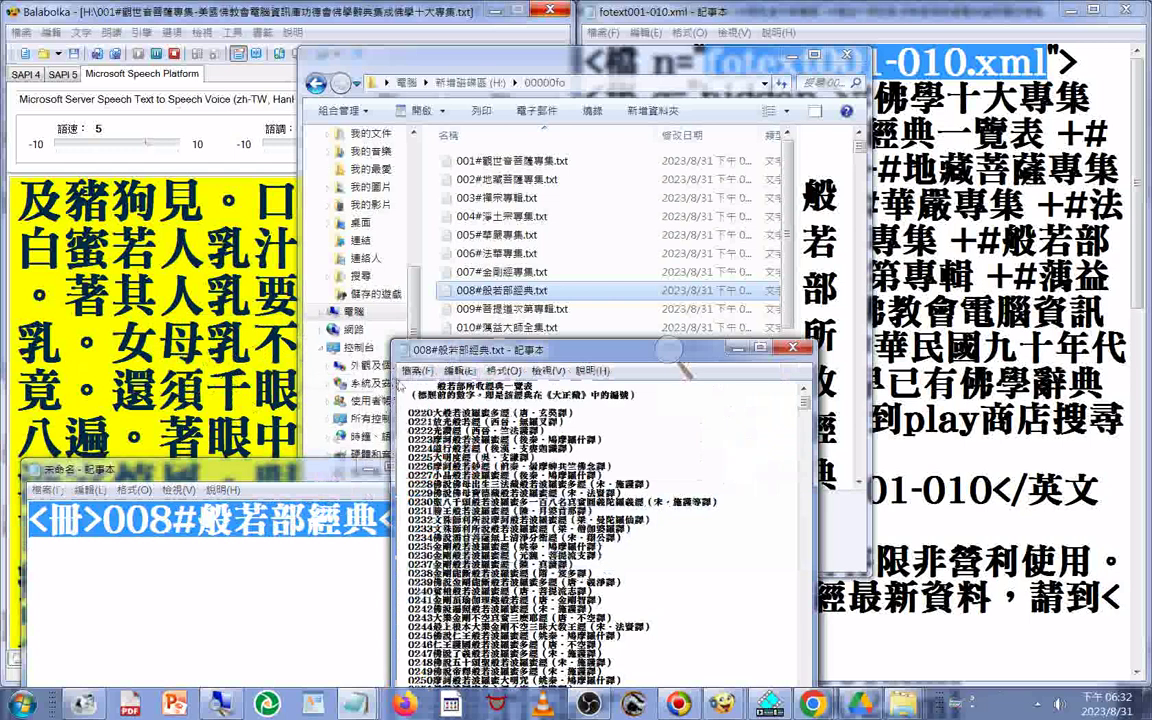
right_click(401, 384)
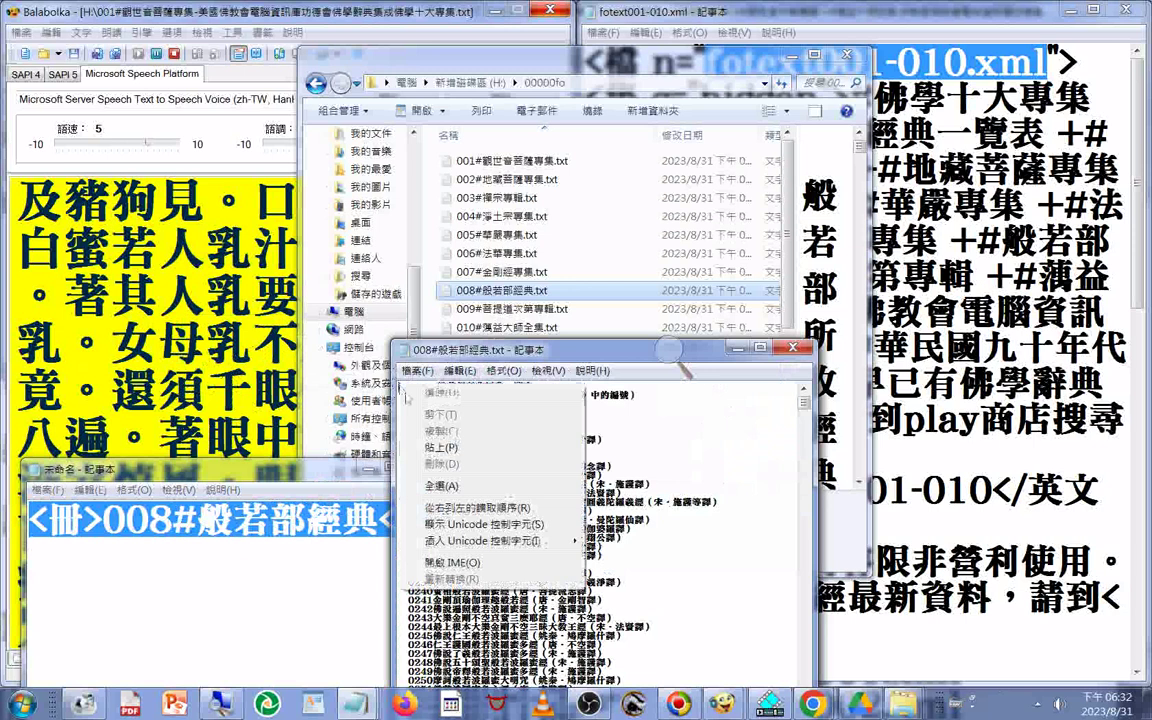
key("Escape")
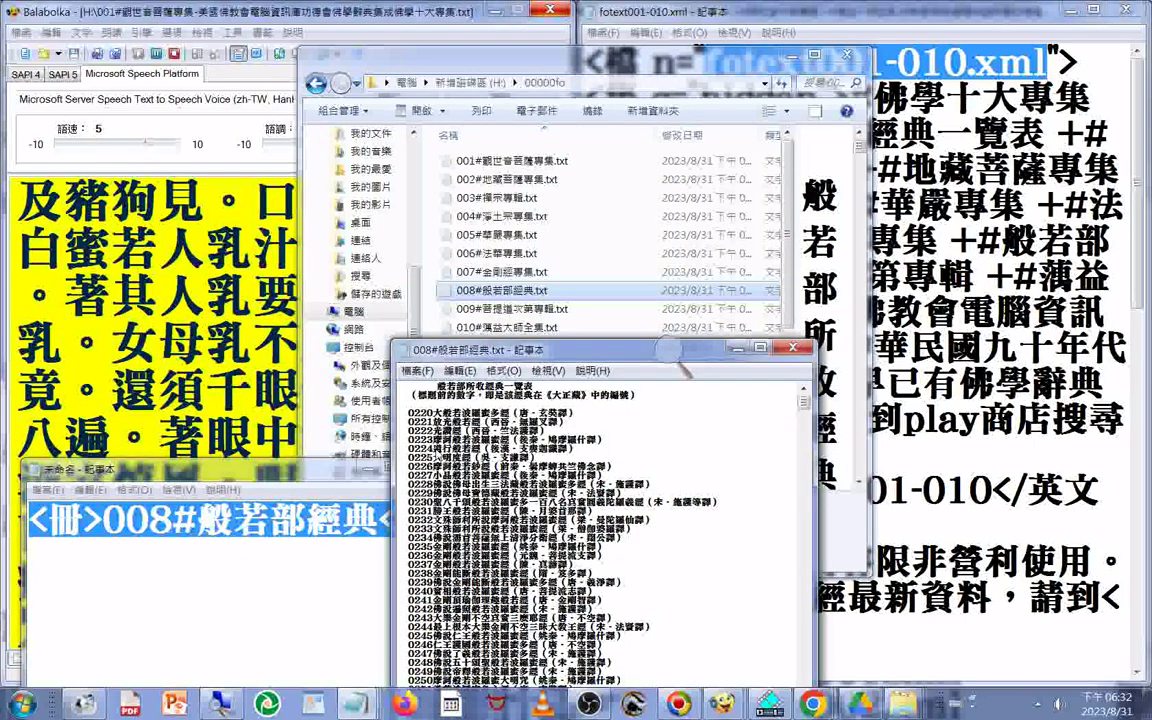
scroll(406, 397, "up", 1)
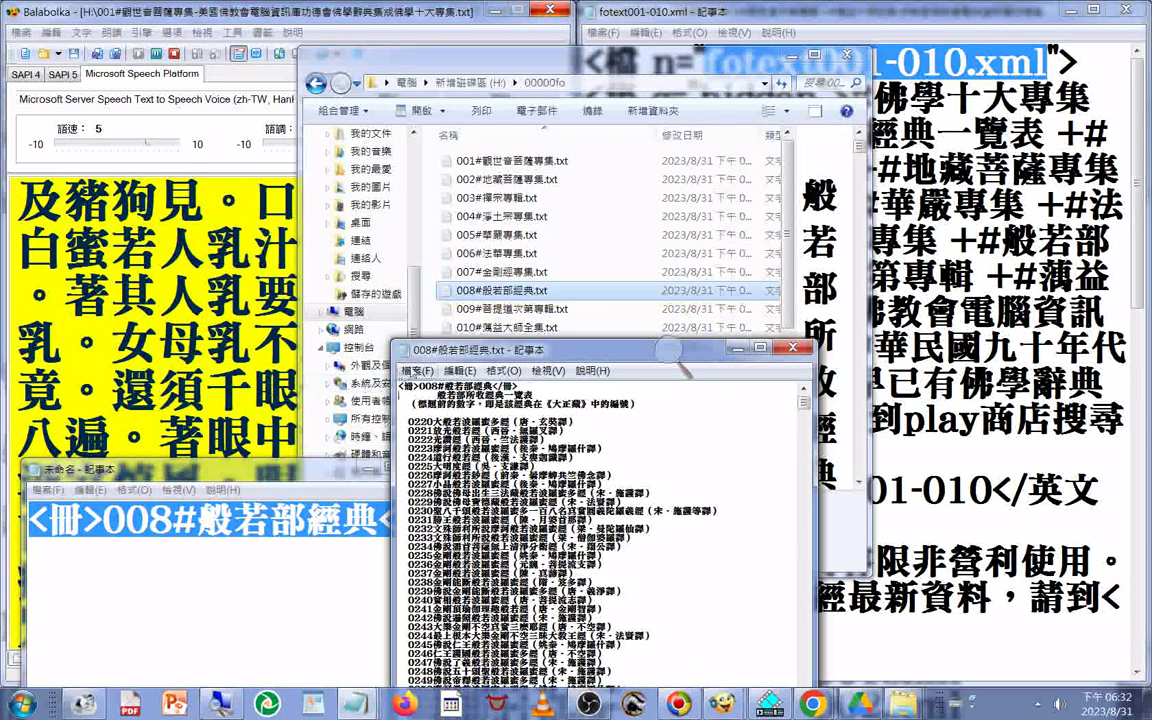
Save the 008#般若部經典.txt document as fotext008.xml in the same folder, with the file type set to all files
left_click(417, 371)
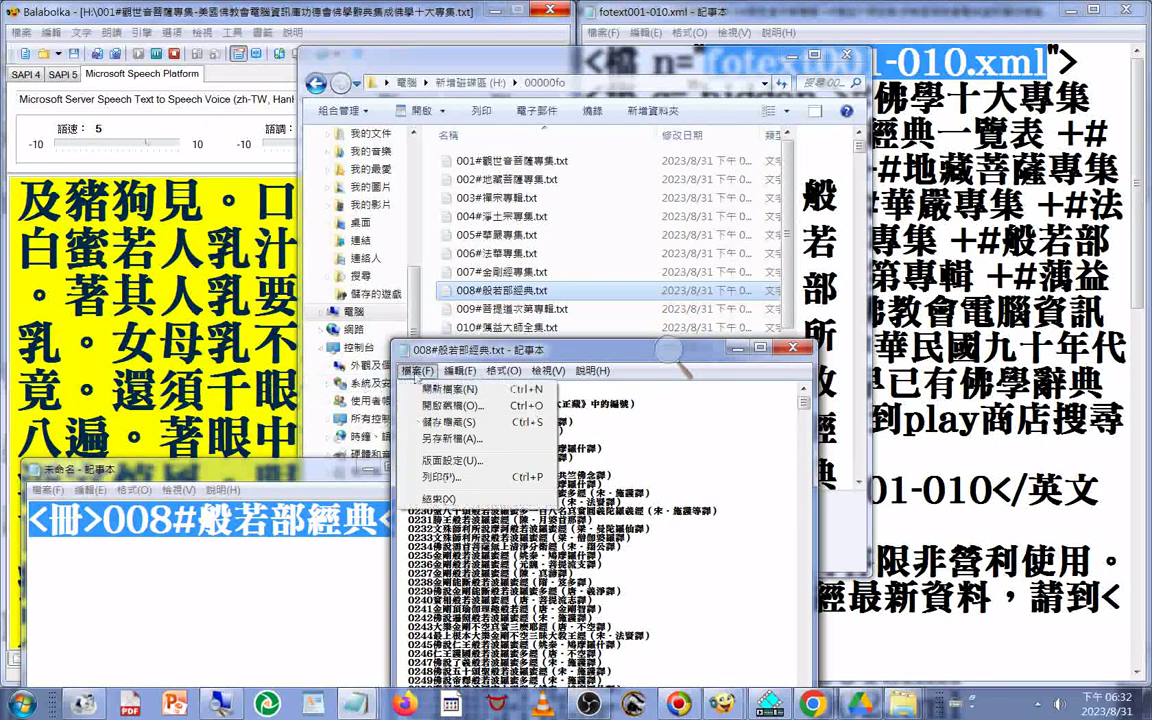
left_click(428, 439)
left_click(619, 558)
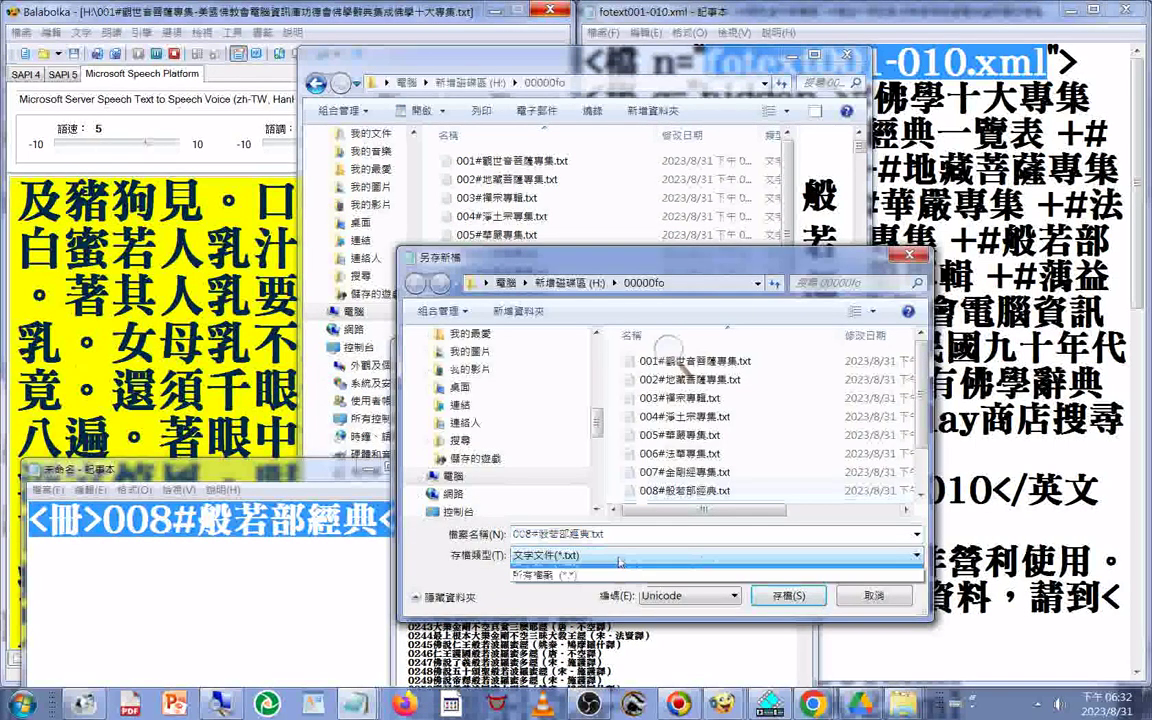
left_click(620, 576)
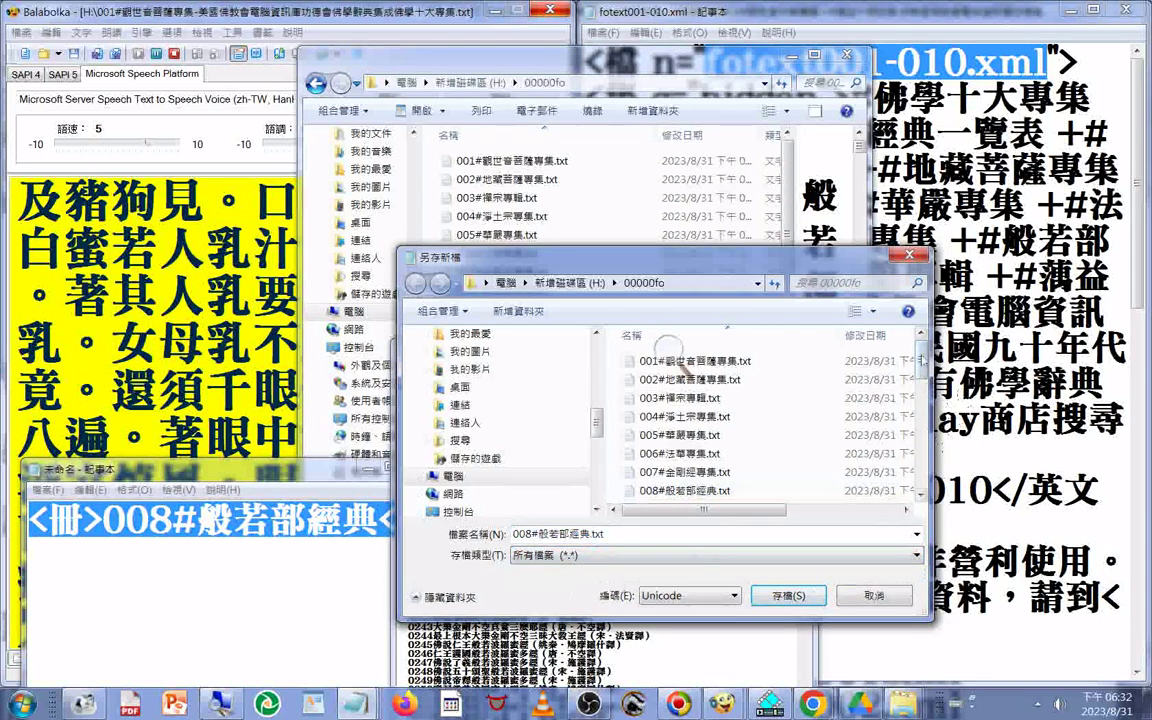
scroll(668, 347, "down", 10)
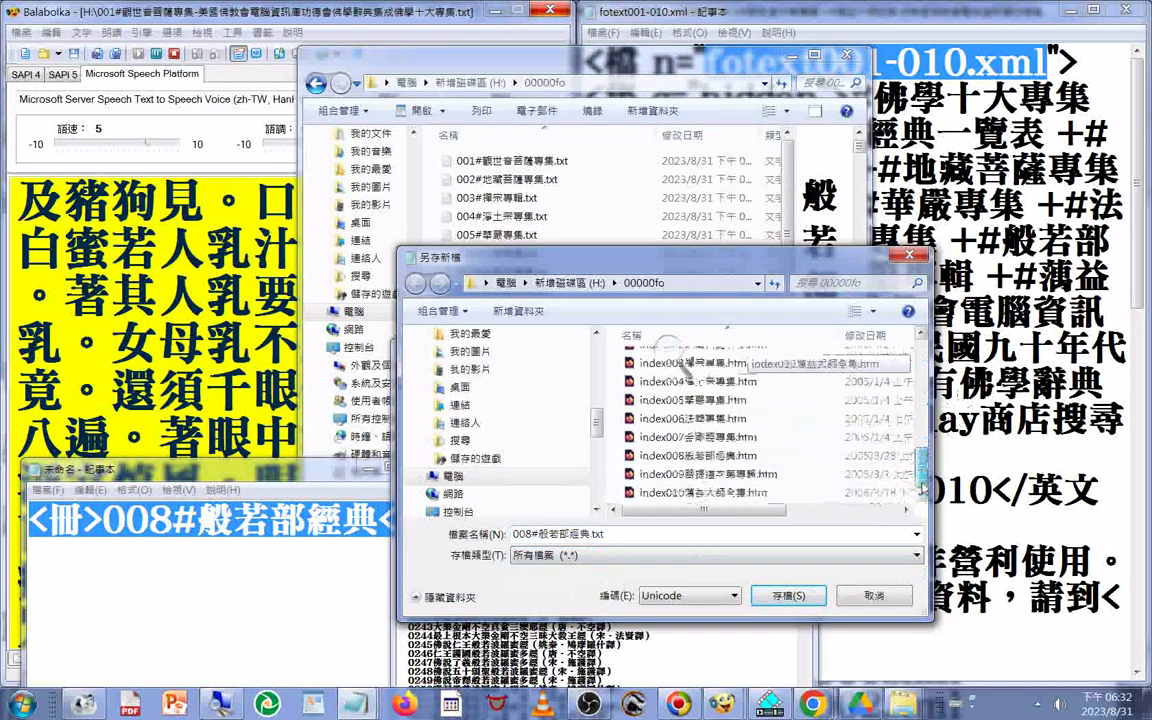
scroll(668, 347, "up", 1)
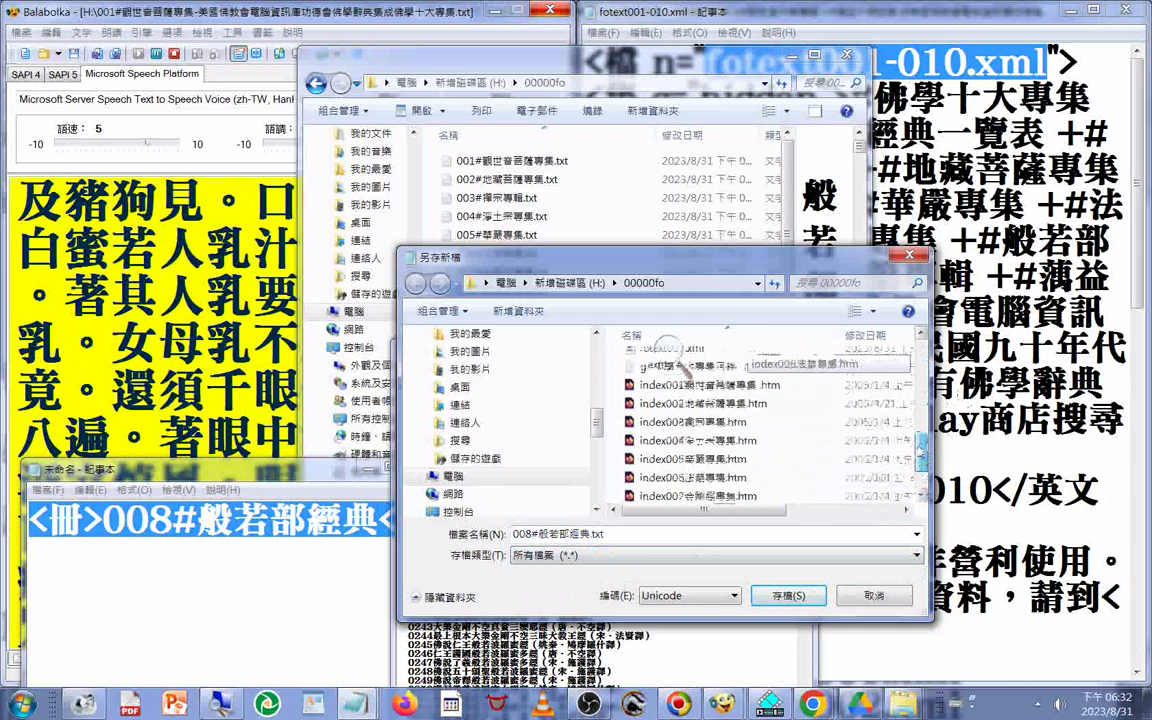
scroll(668, 347, "up", 1)
left_click(668, 345)
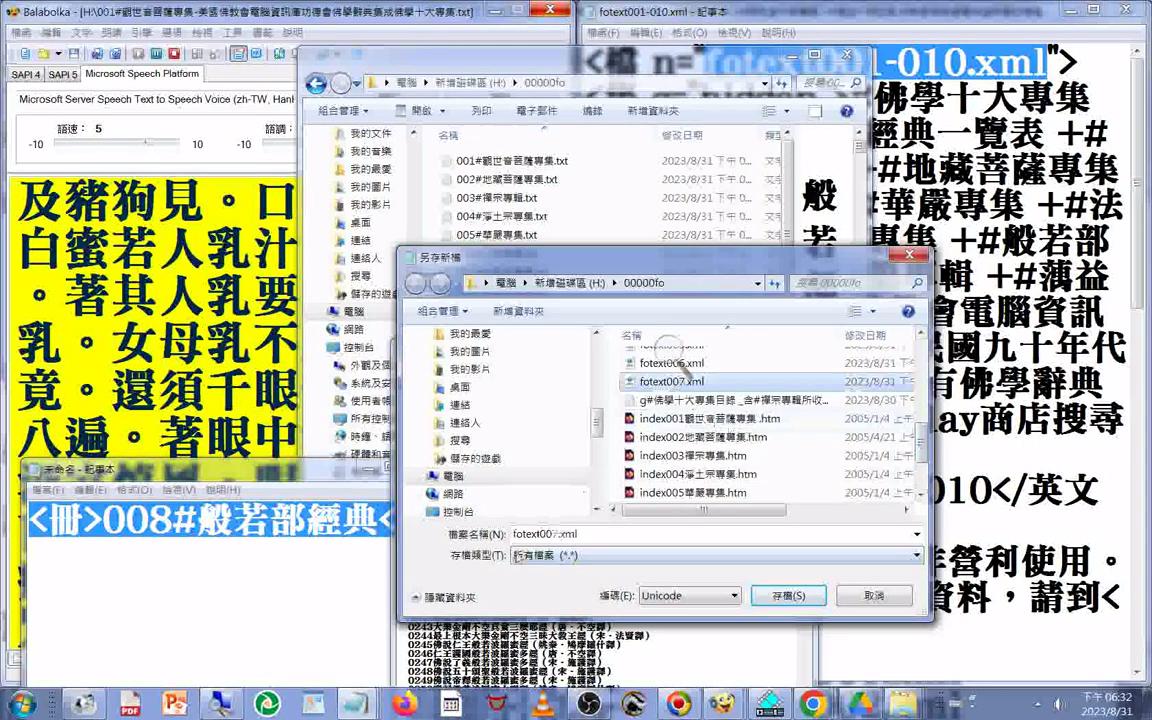
left_click(545, 536)
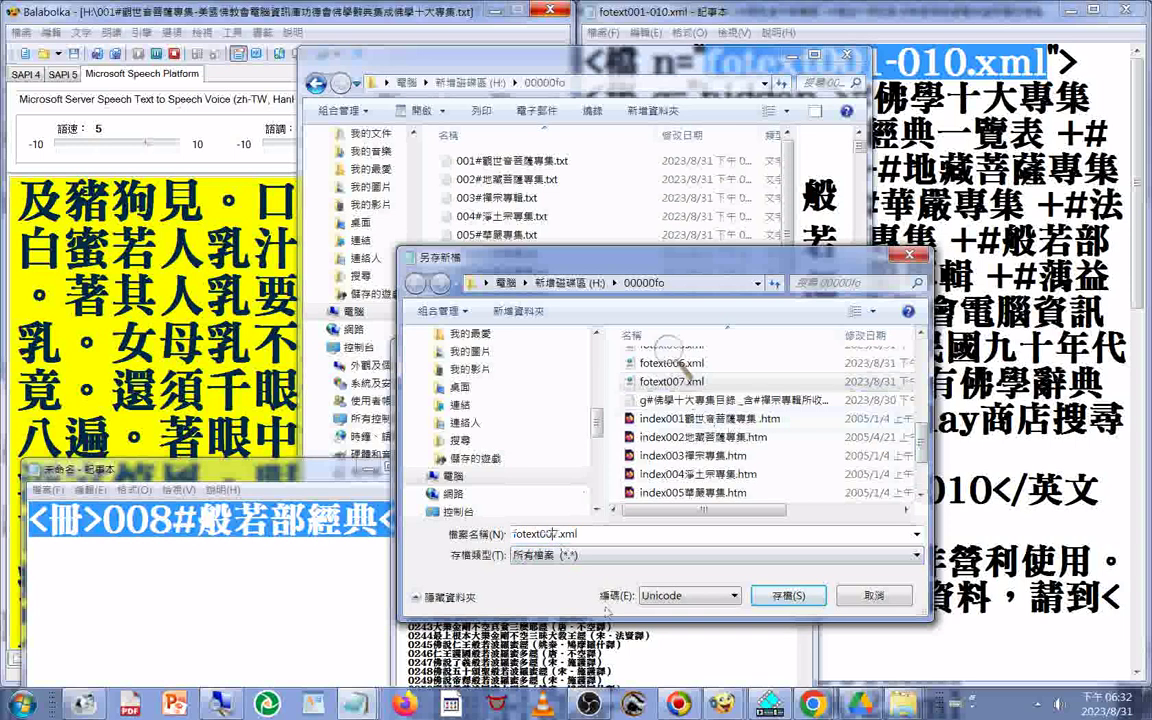
key("Delete")
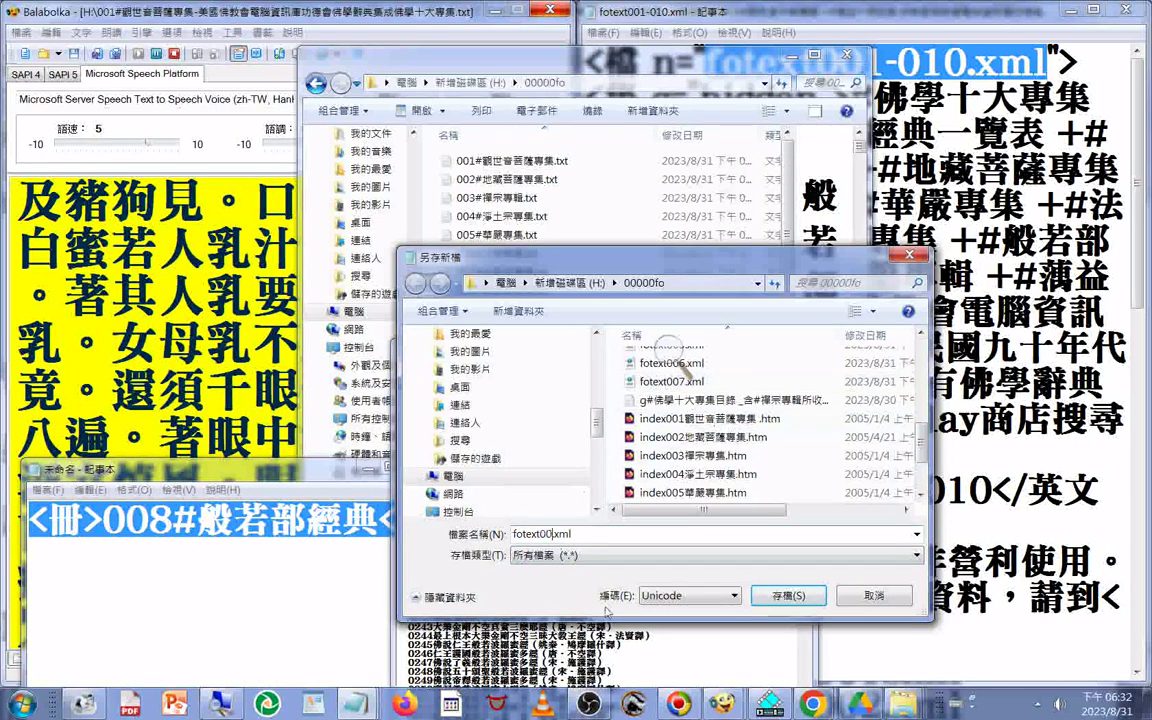
type("8")
key("Return")
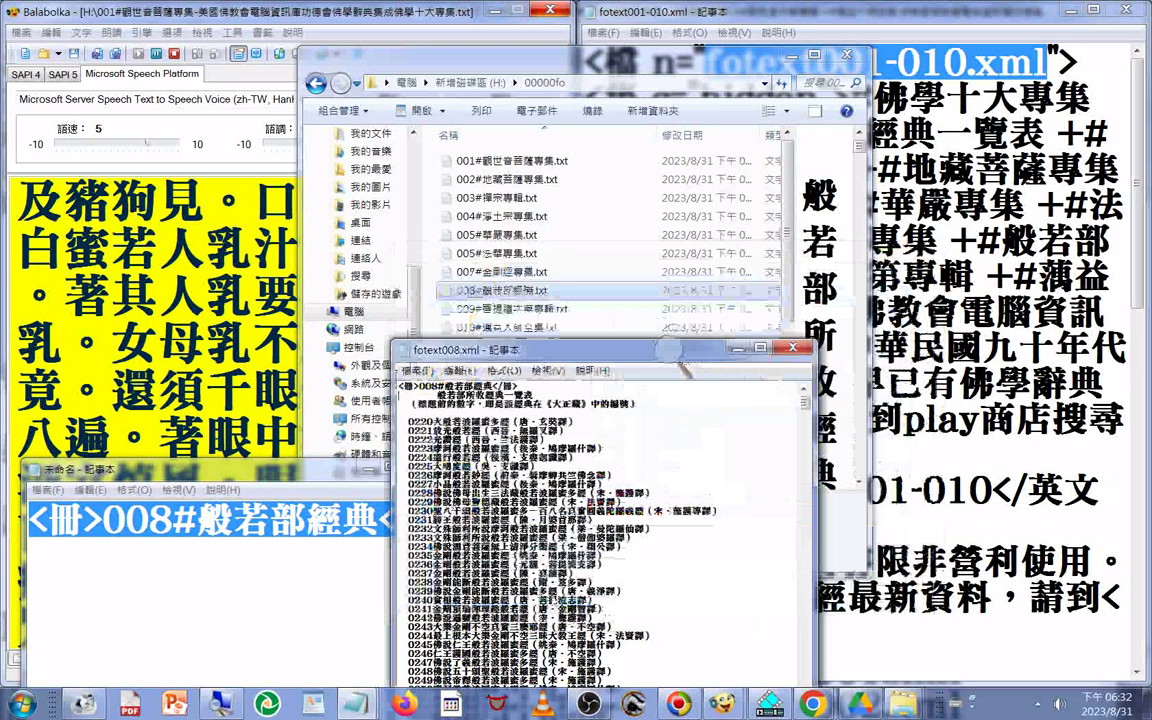
Copy the base name of 009#菩提道次第專輯.txt from the 00000fo folder and open that file in Notepad
left_click(510, 309)
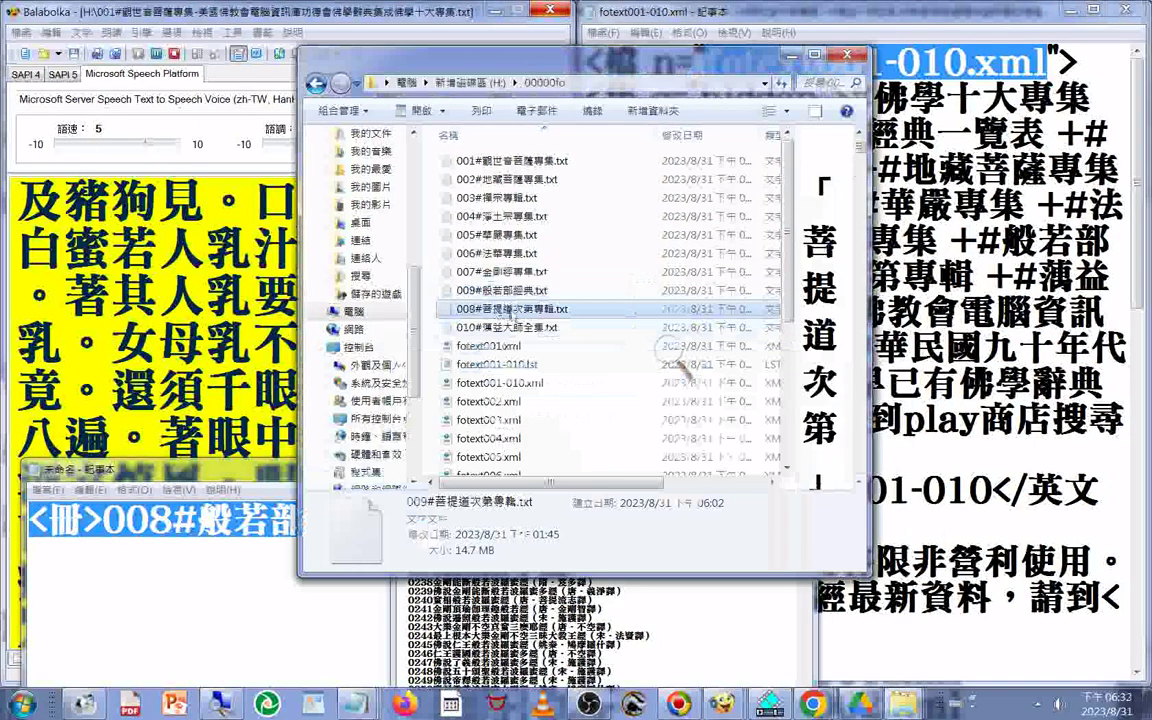
left_click(513, 311)
right_click(513, 312)
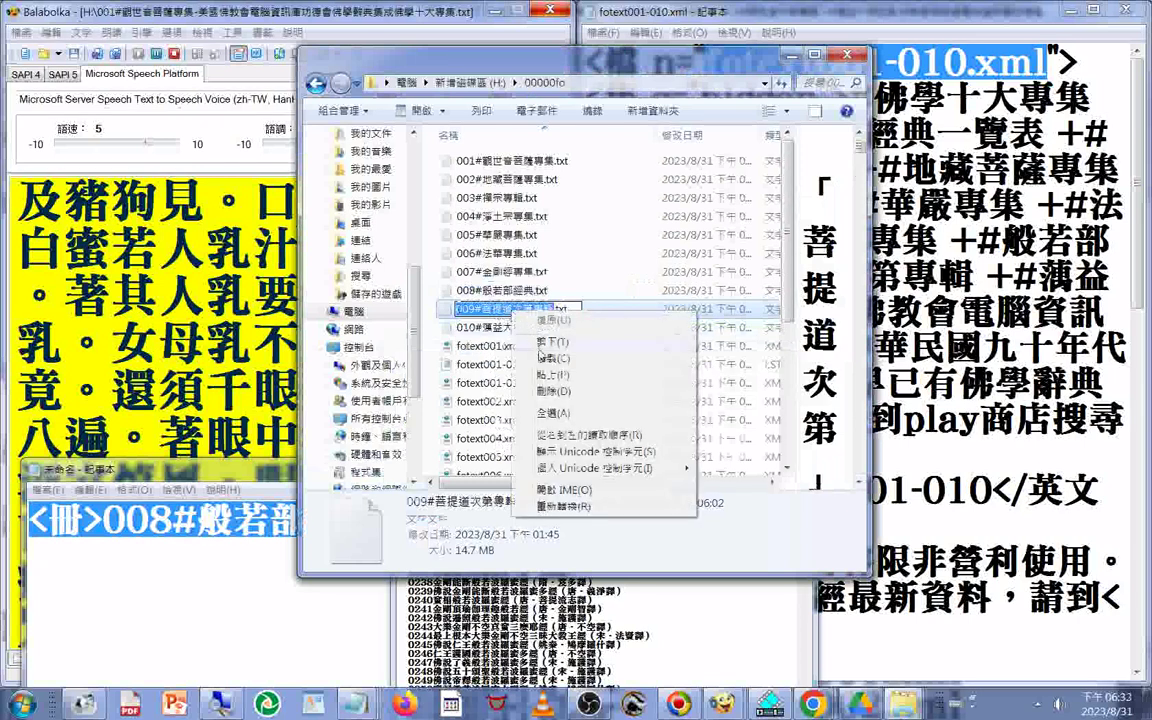
left_click(543, 362)
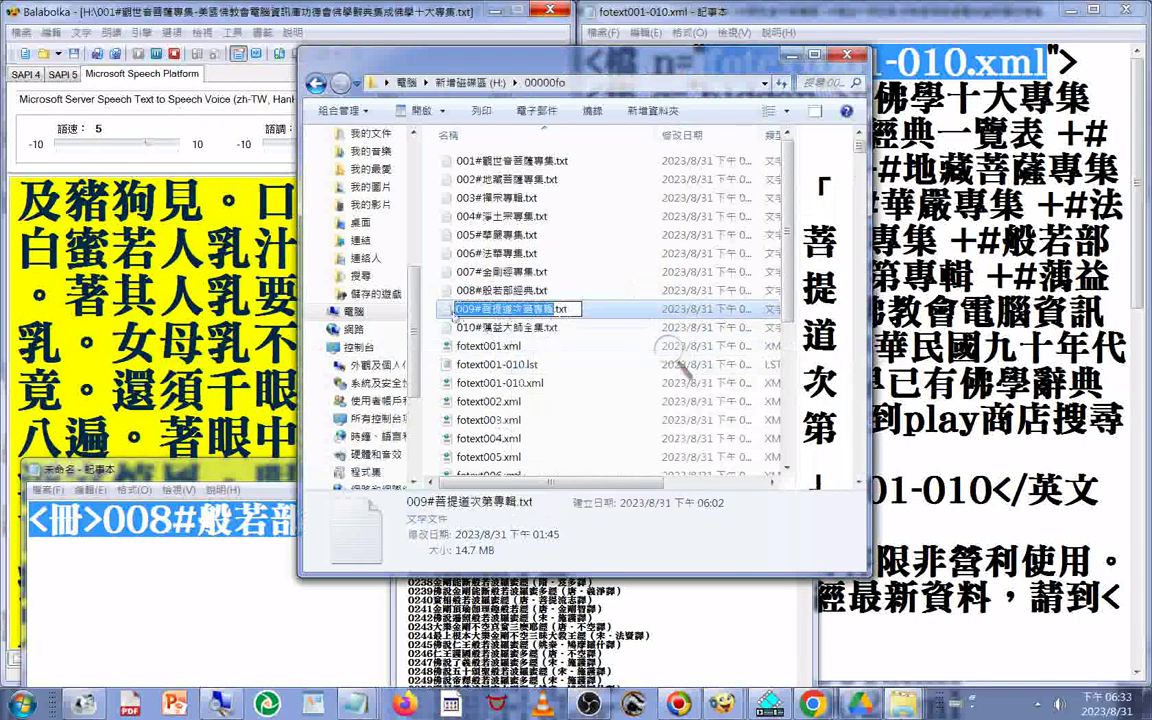
left_click(453, 316)
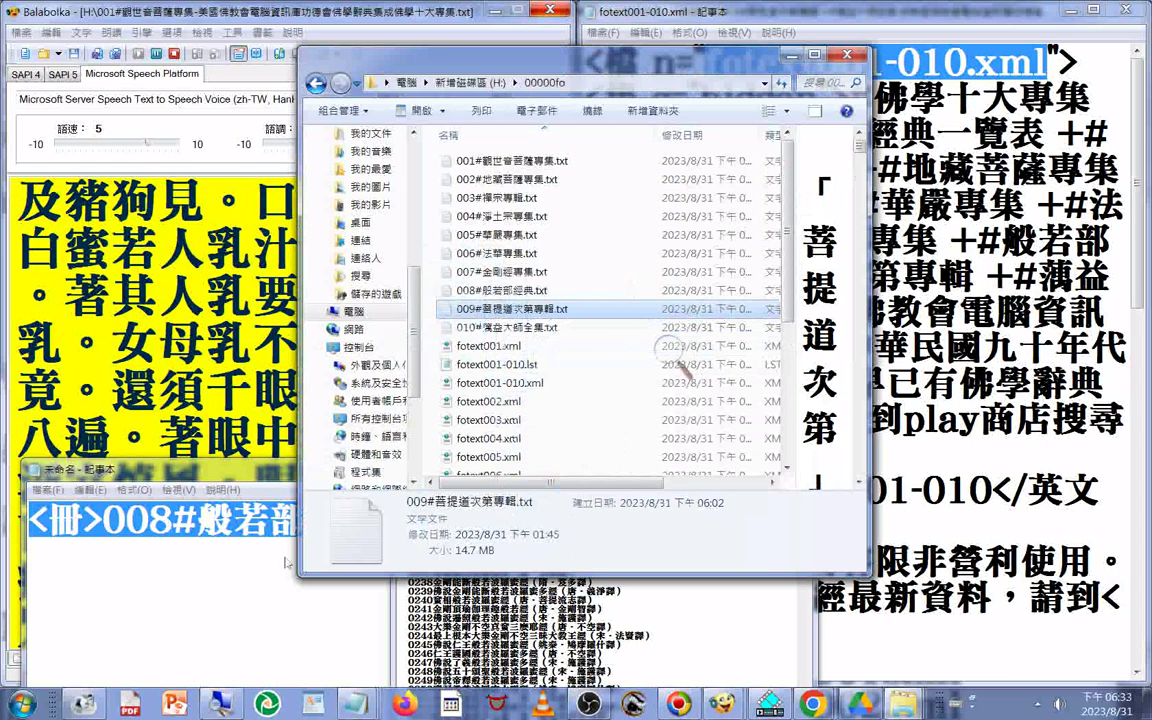
In the untitled note, replace the title 008#般若部經典 between the 冊 tags with the copied 009#菩提道次第專輯
left_click(103, 521)
left_click_drag(103, 521, 372, 521)
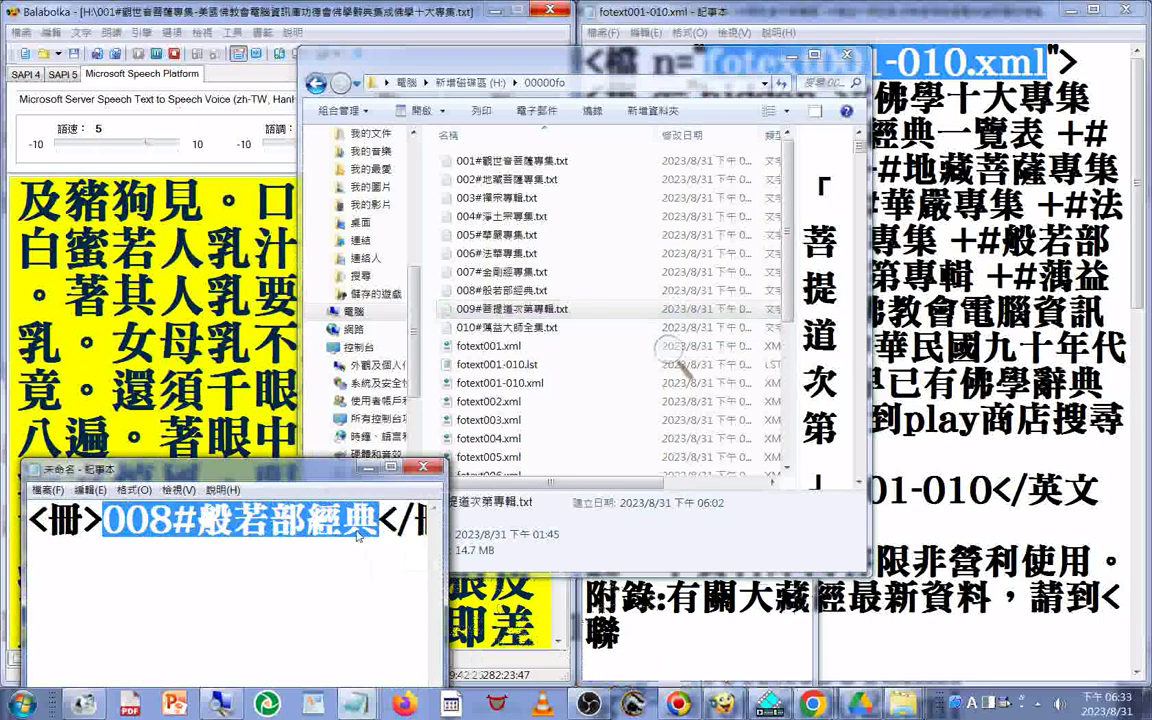
right_click(358, 527)
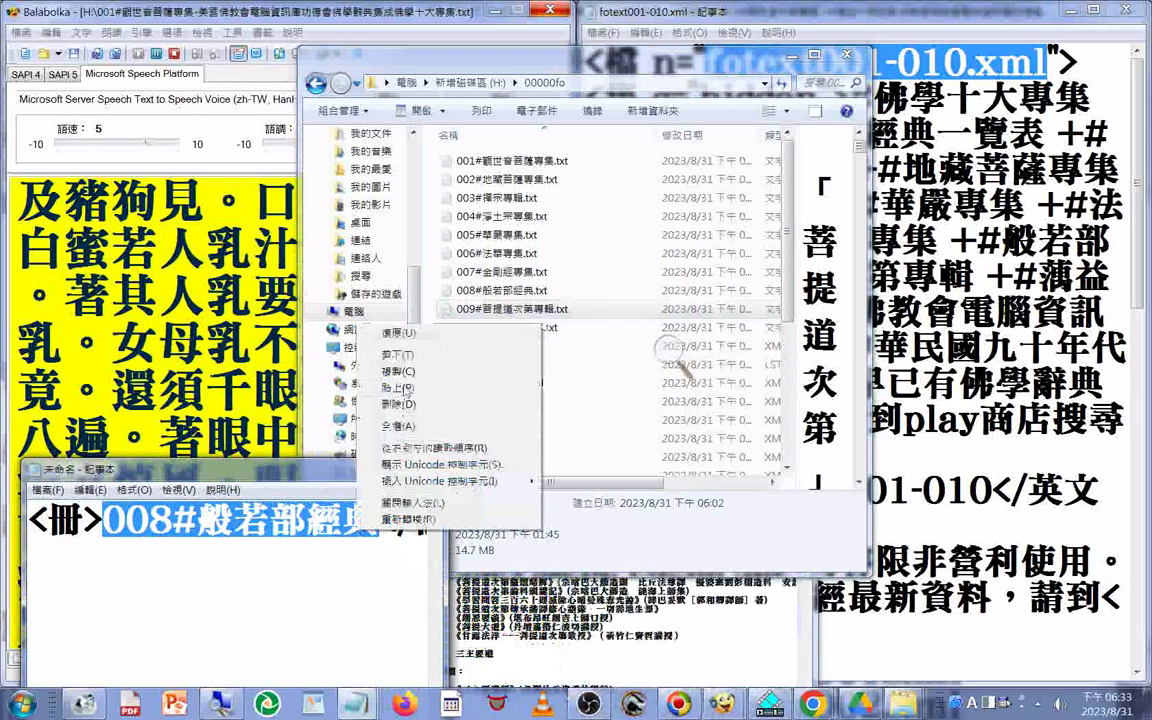
left_click(400, 387)
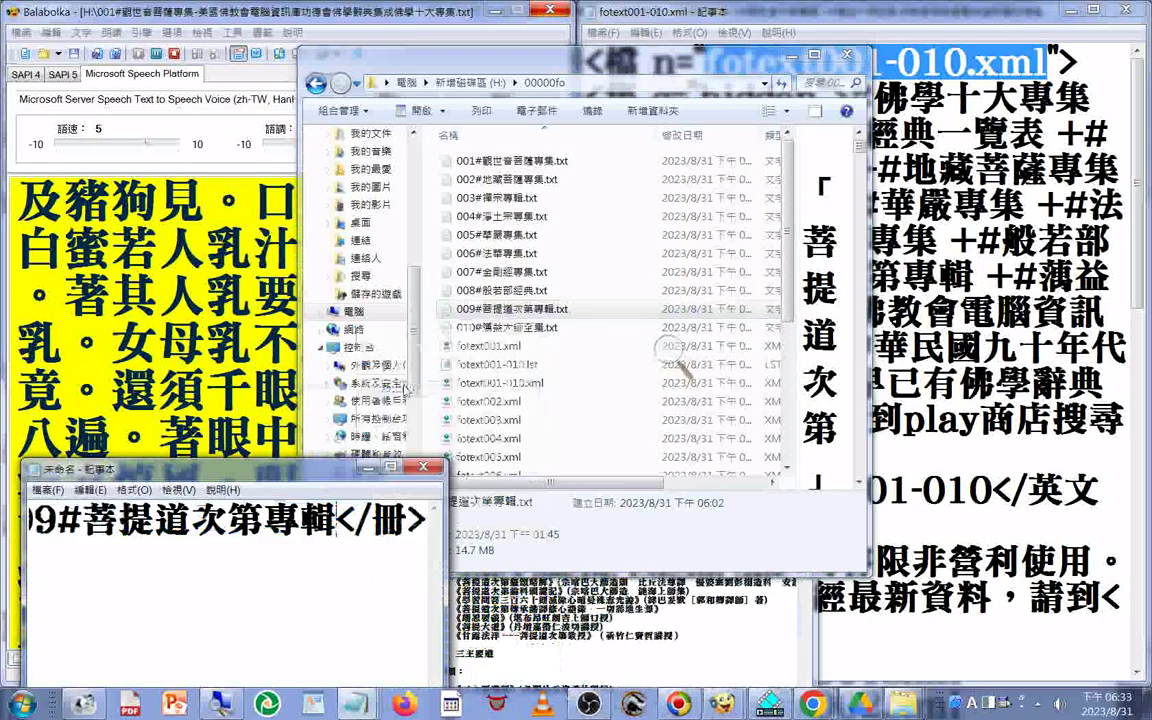
Copy the note's whole 冊 tag line and paste it as the first line of 009#菩提道次第專輯.txt
right_click(175, 540)
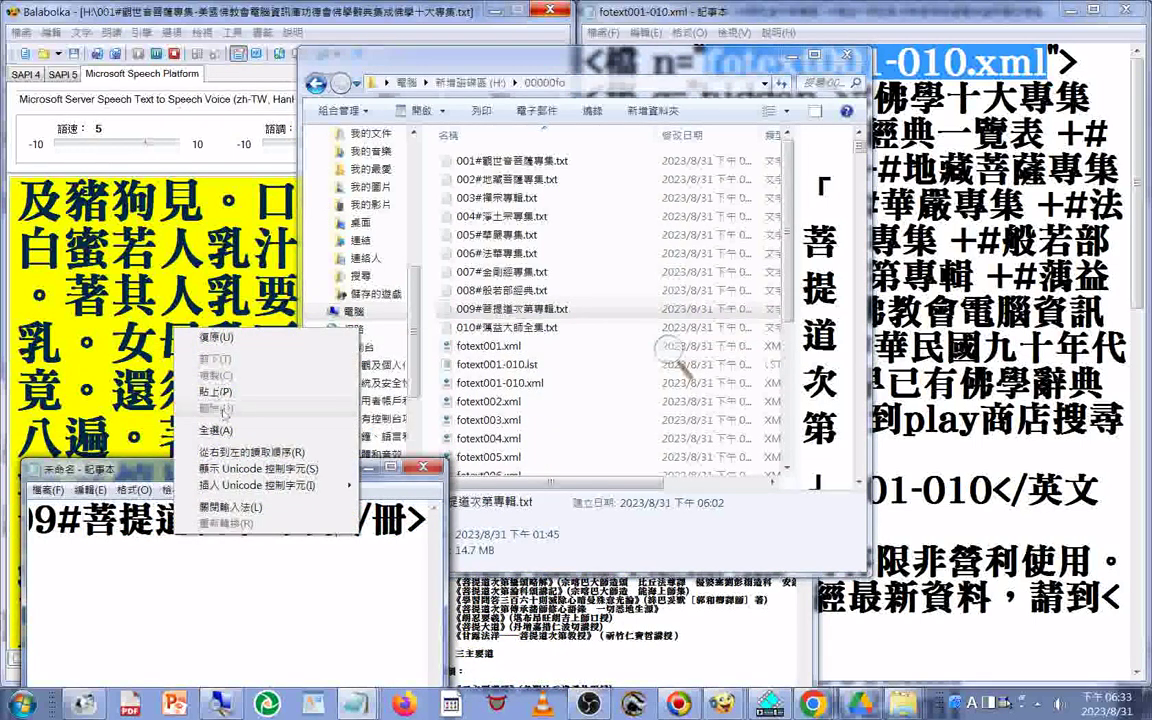
left_click(133, 428)
left_click_drag(133, 463, 133, 506)
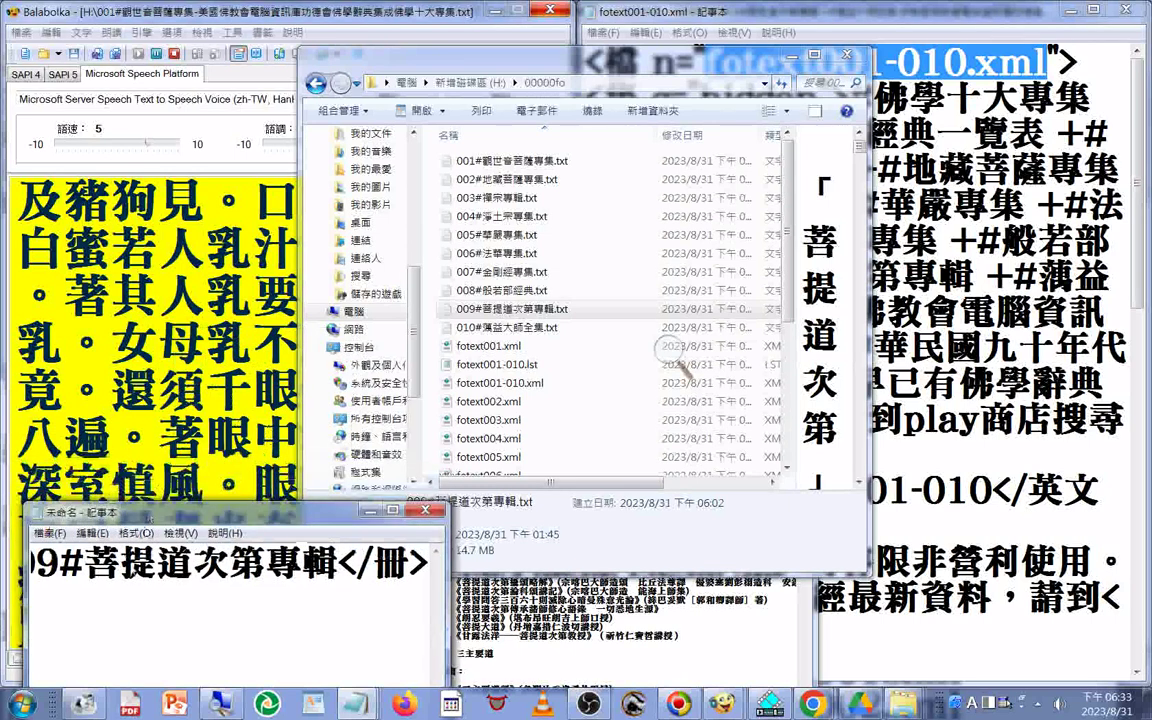
right_click(112, 520)
left_click(150, 468)
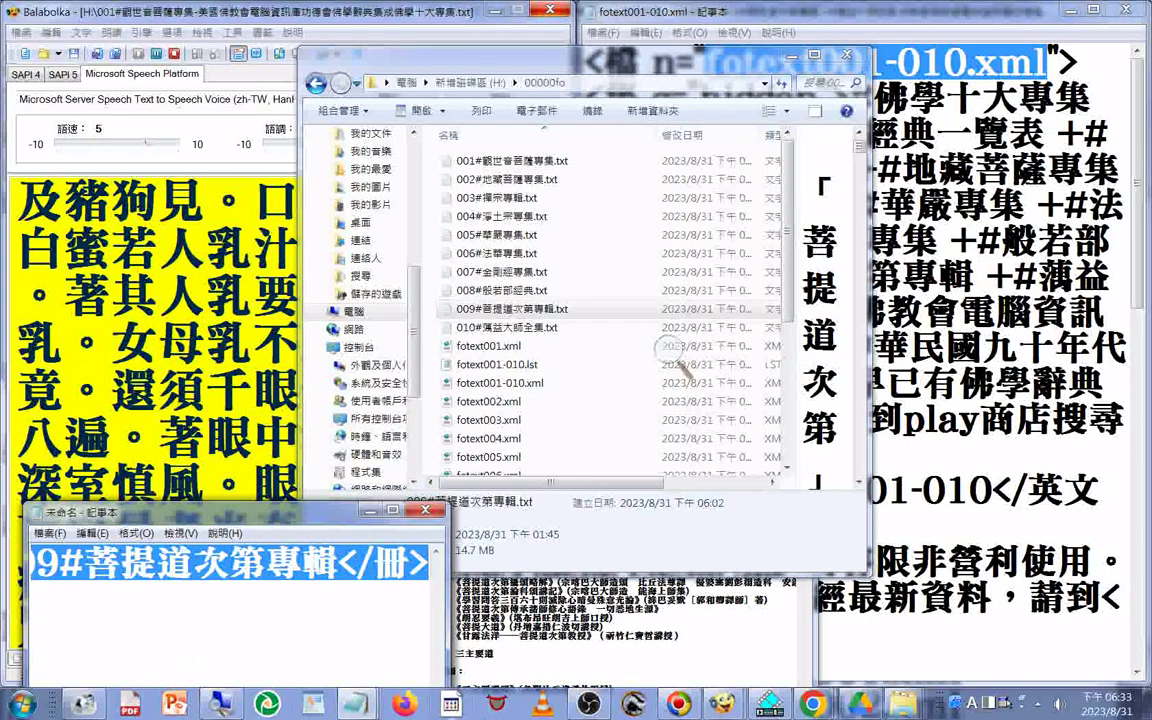
left_click(530, 585)
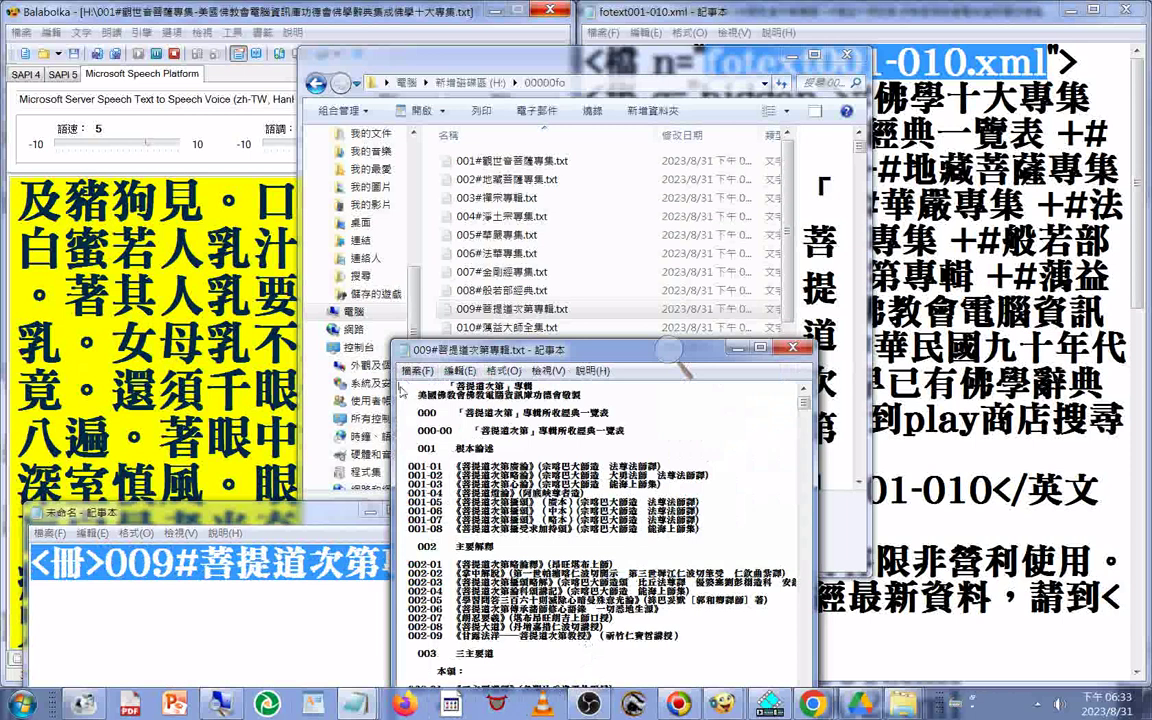
right_click(402, 391)
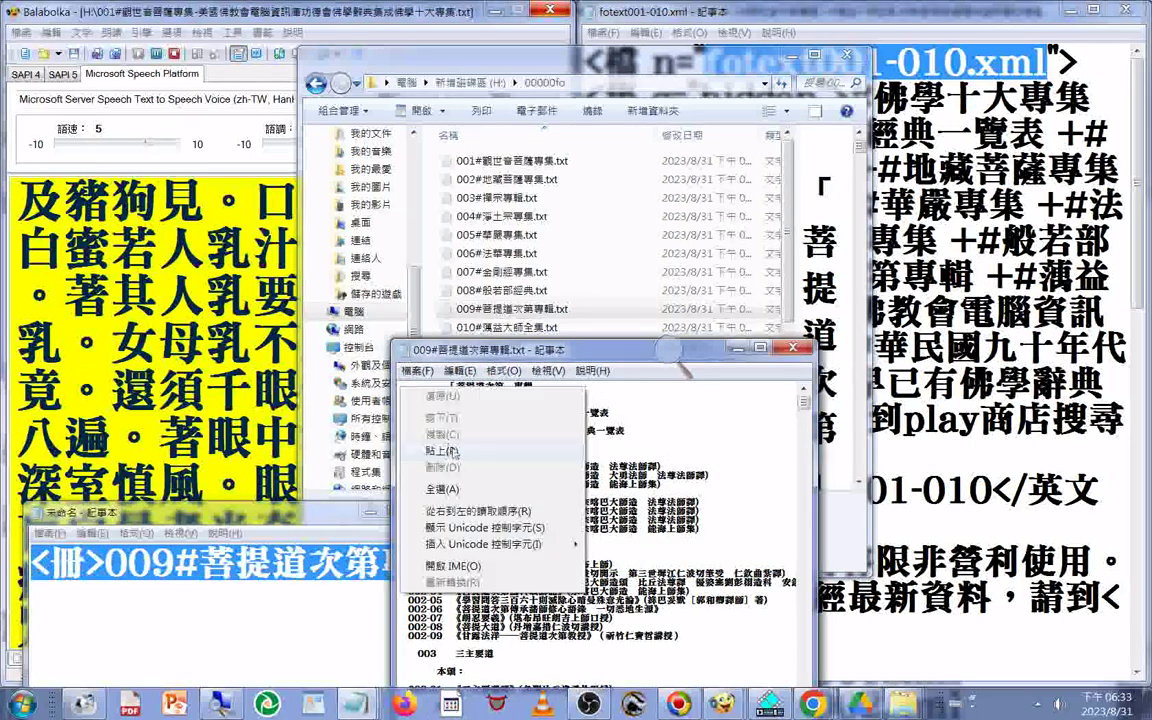
key("Escape")
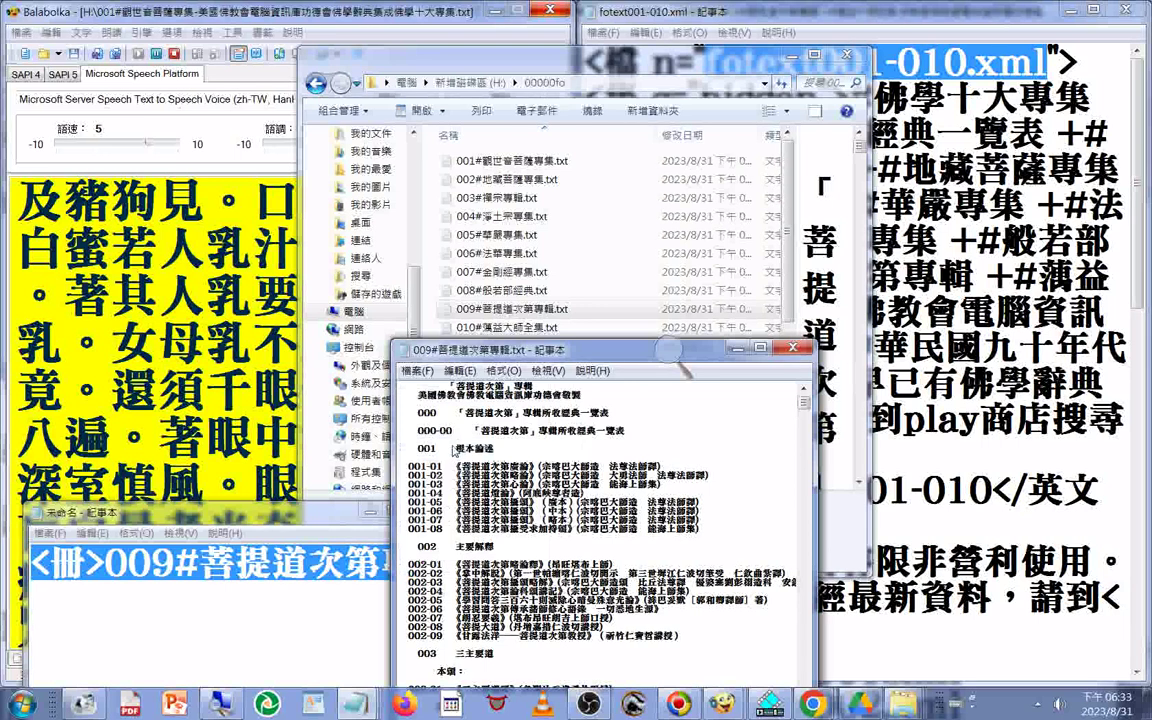
key("ctrl+v")
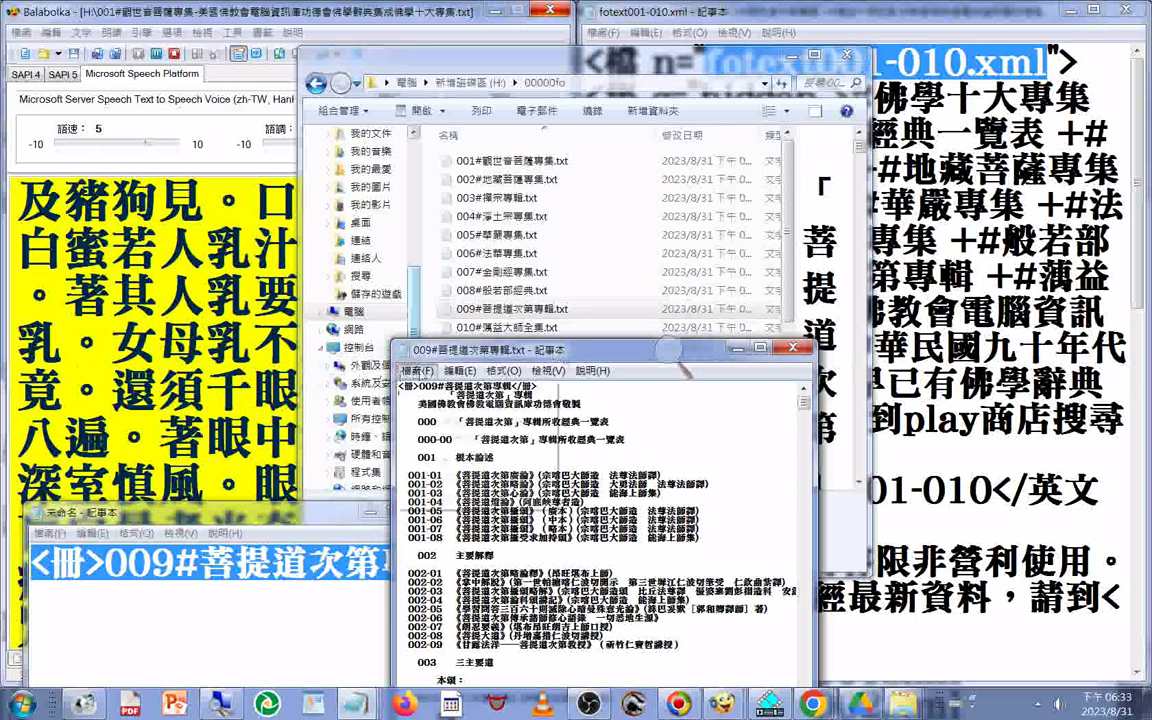
Save the 009#菩提道次第專輯.txt document as fotext009.xml in the same folder, with the file type set to all files
right_click(366, 334)
key("Escape")
key("alt+f")
key("a")
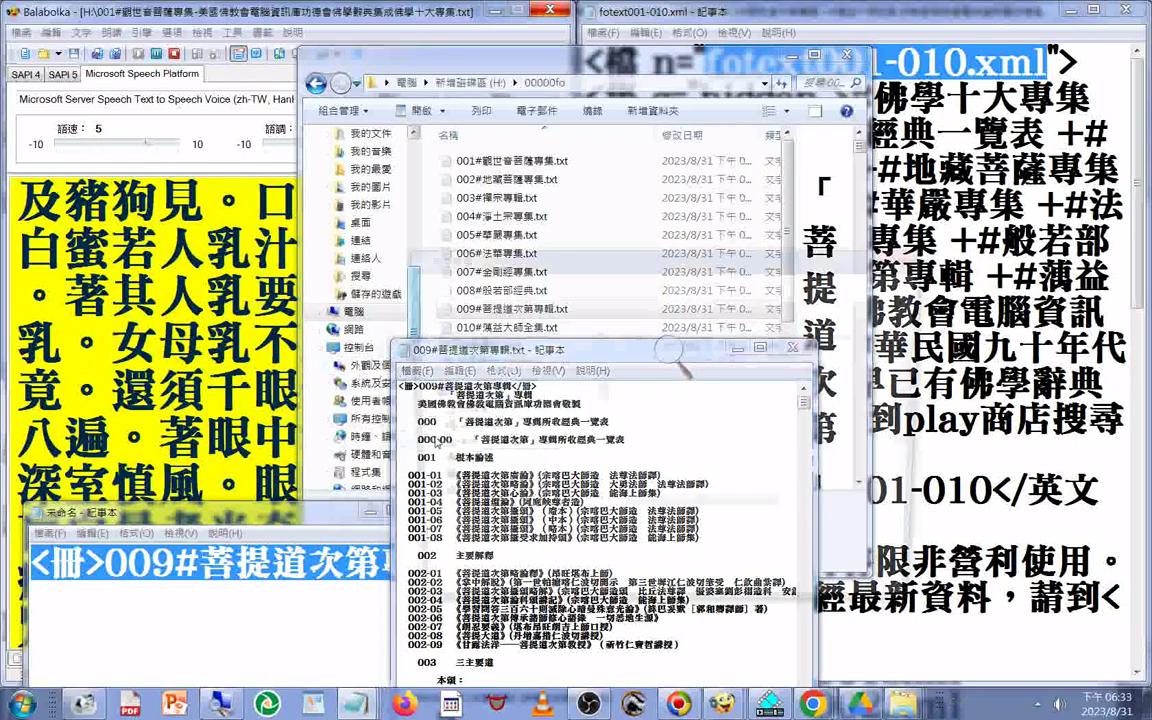
left_click(568, 556)
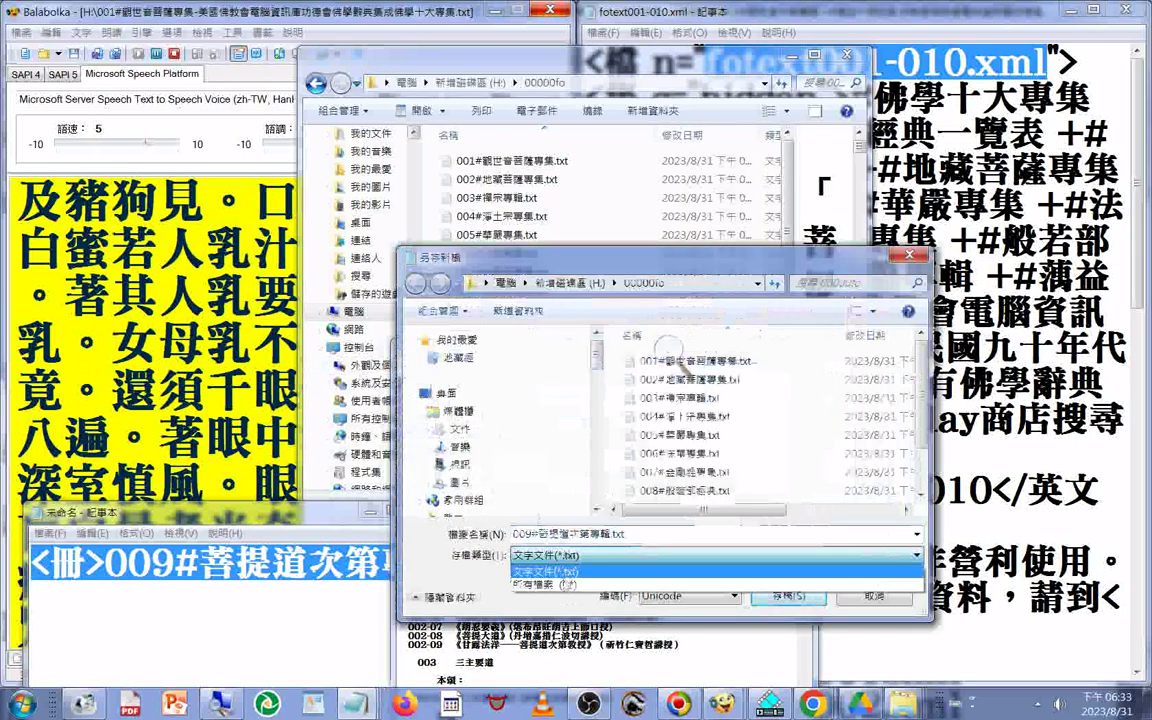
left_click(545, 582)
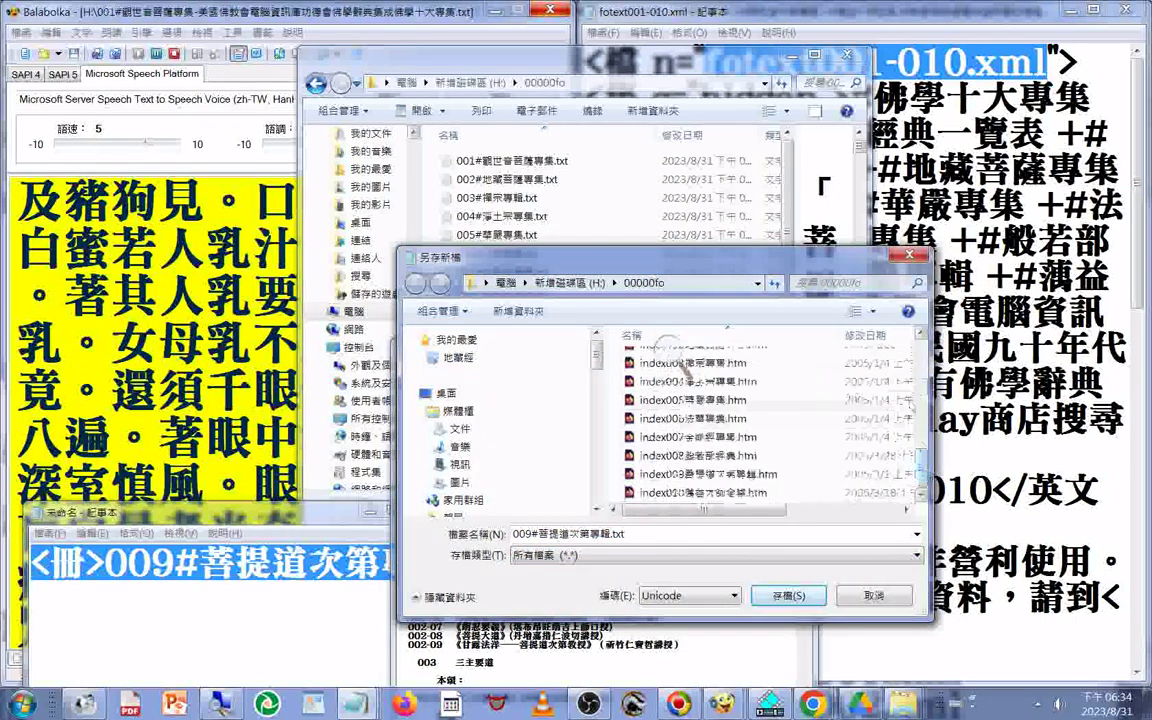
scroll(768, 420, "up", 2)
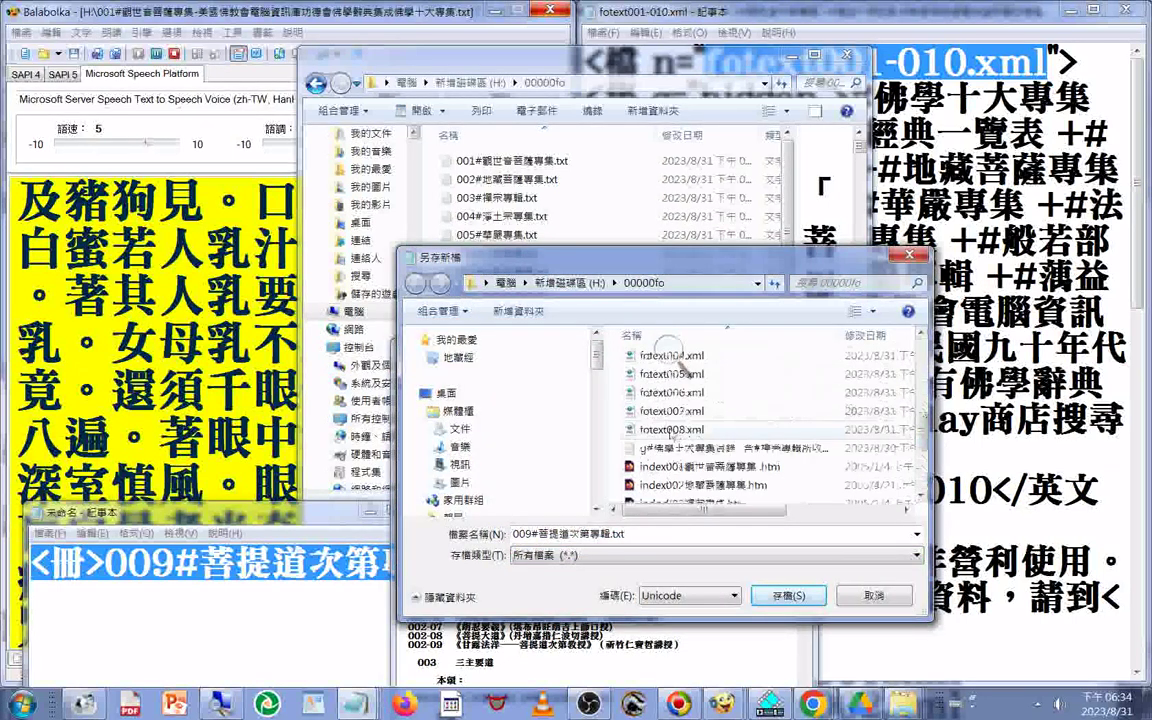
left_click(680, 429)
double_click(553, 534)
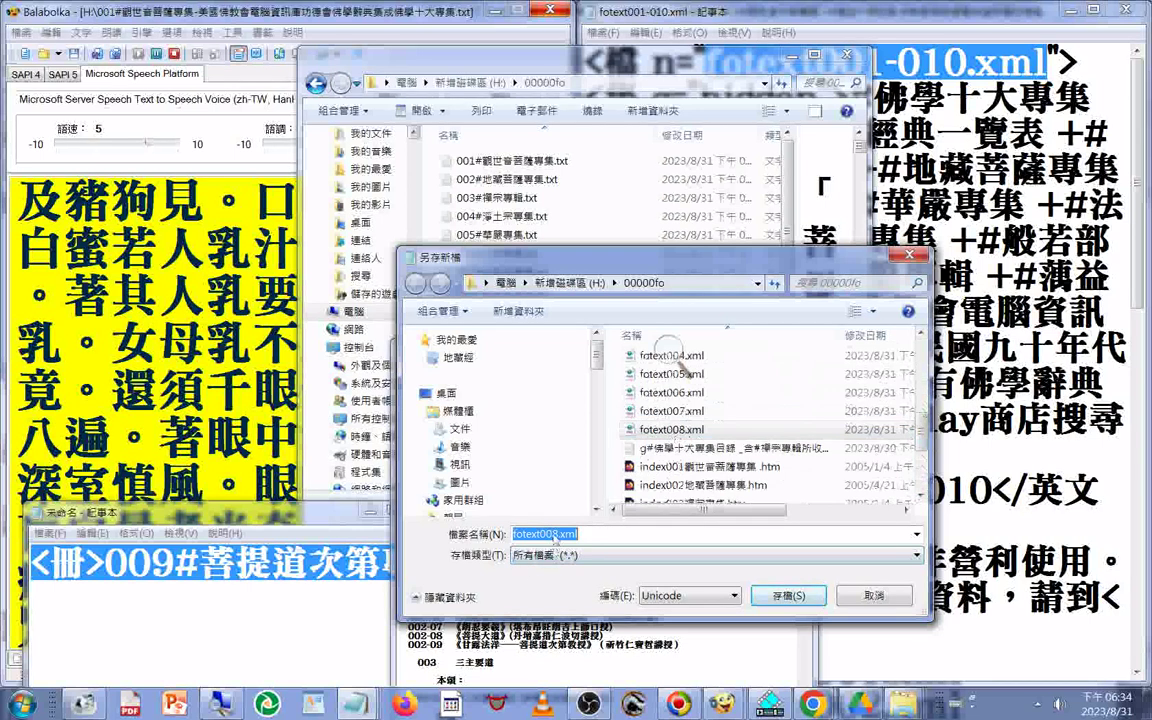
left_click(555, 534)
key("BackSpace")
type("9")
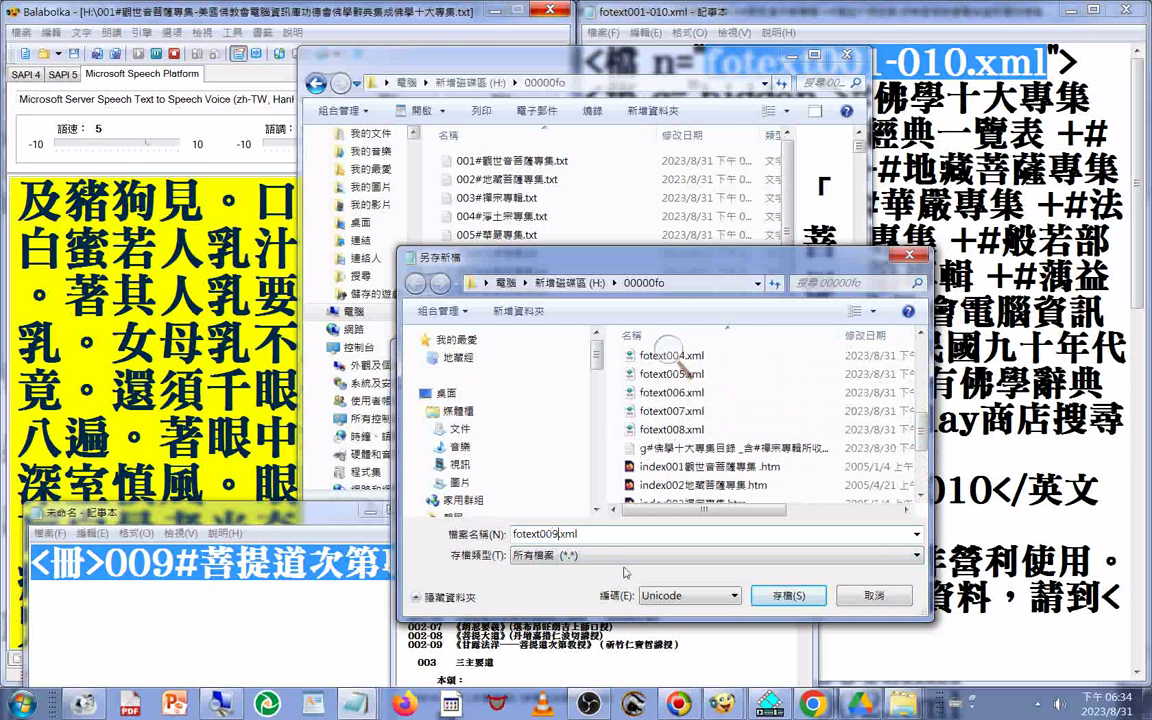
key("Return")
Copy the base name of 010#蕅益大師全集.txt from the 00000fo folder and open that file in Notepad
left_click(455, 304)
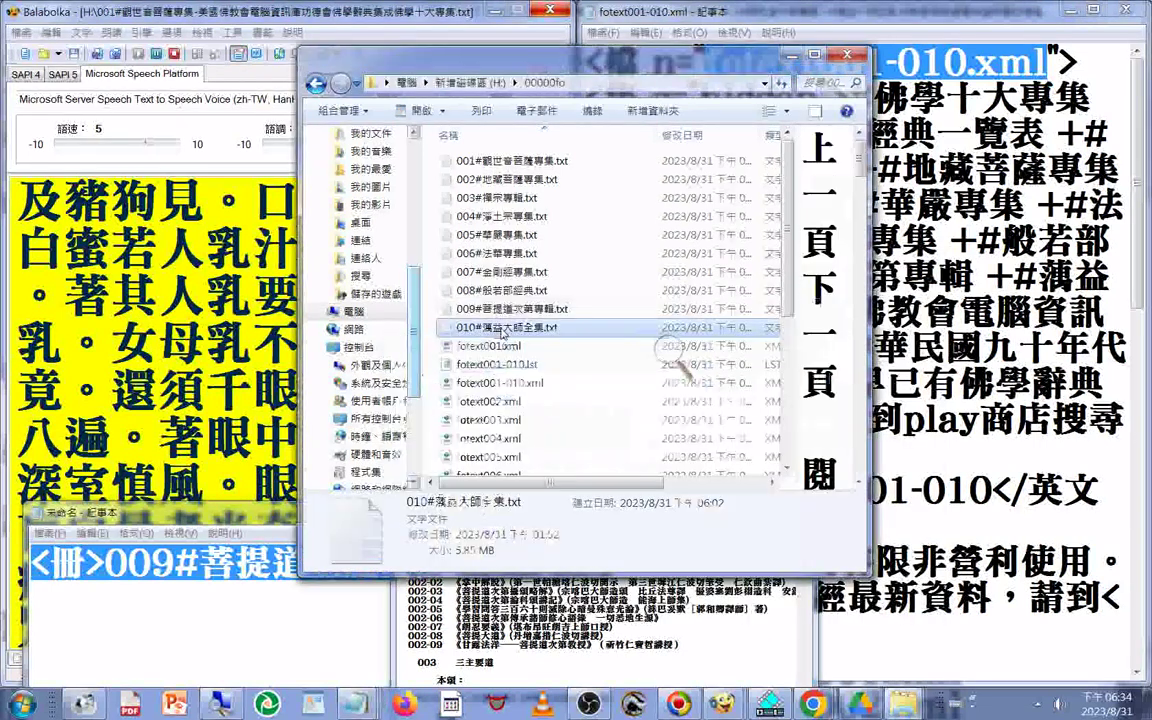
left_click(493, 330)
key("super+c")
right_click(490, 329)
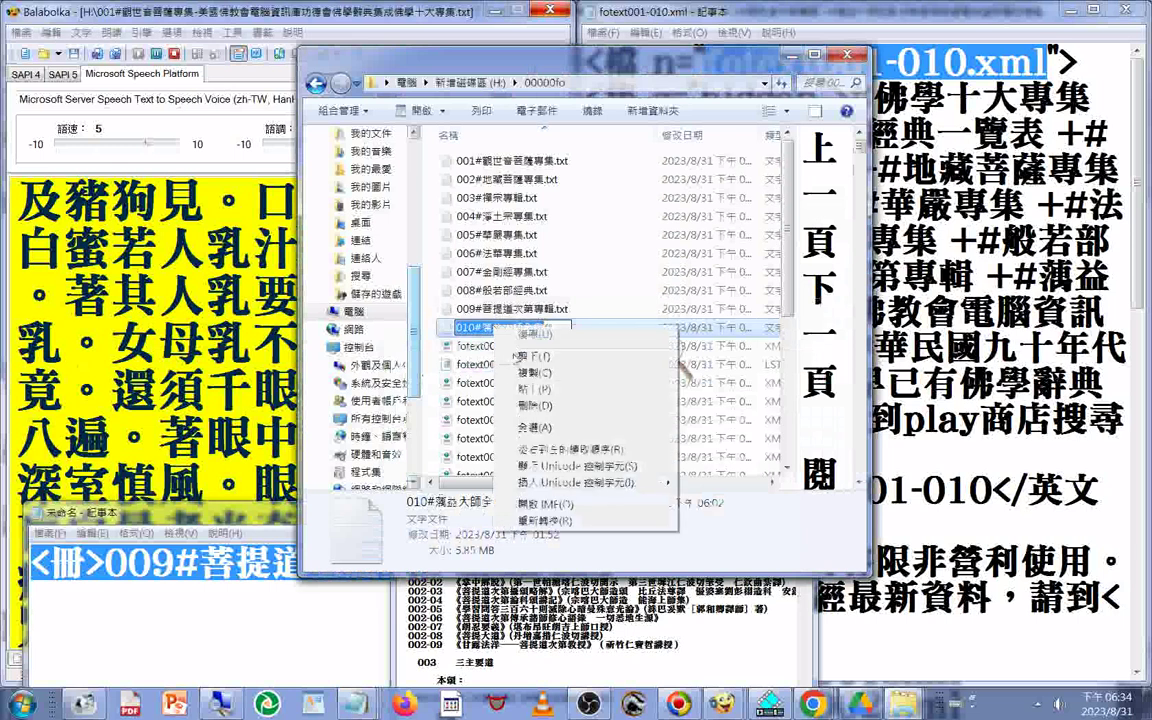
left_click(540, 372)
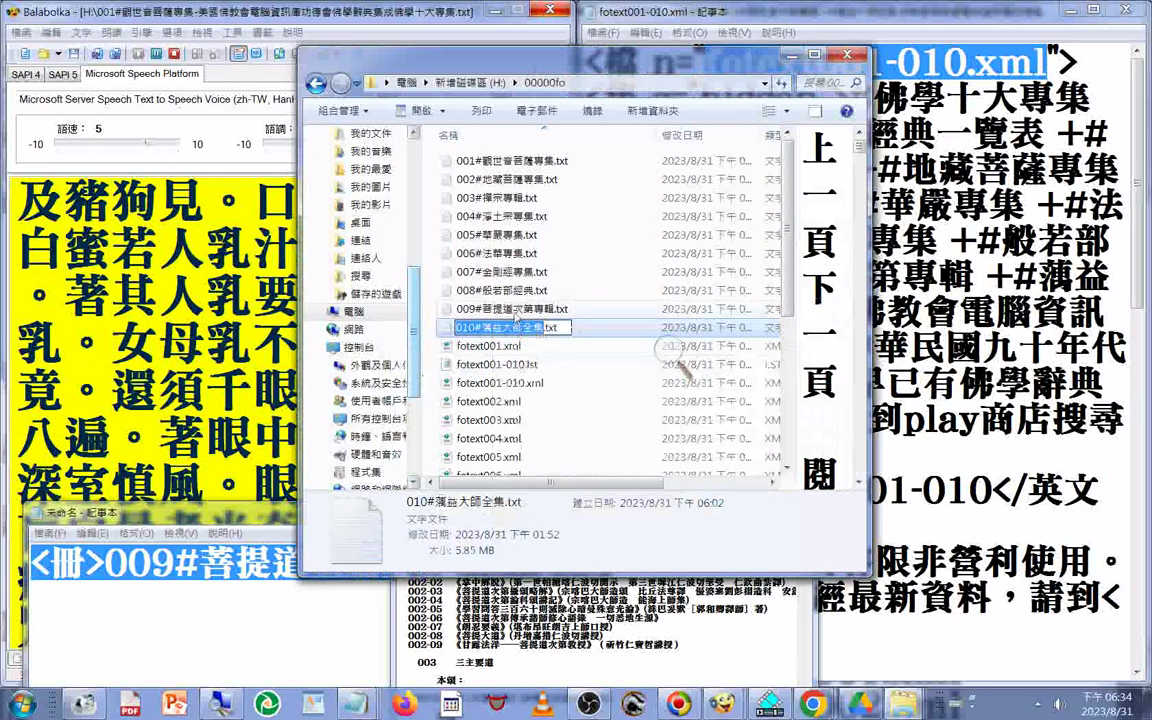
left_click(515, 311)
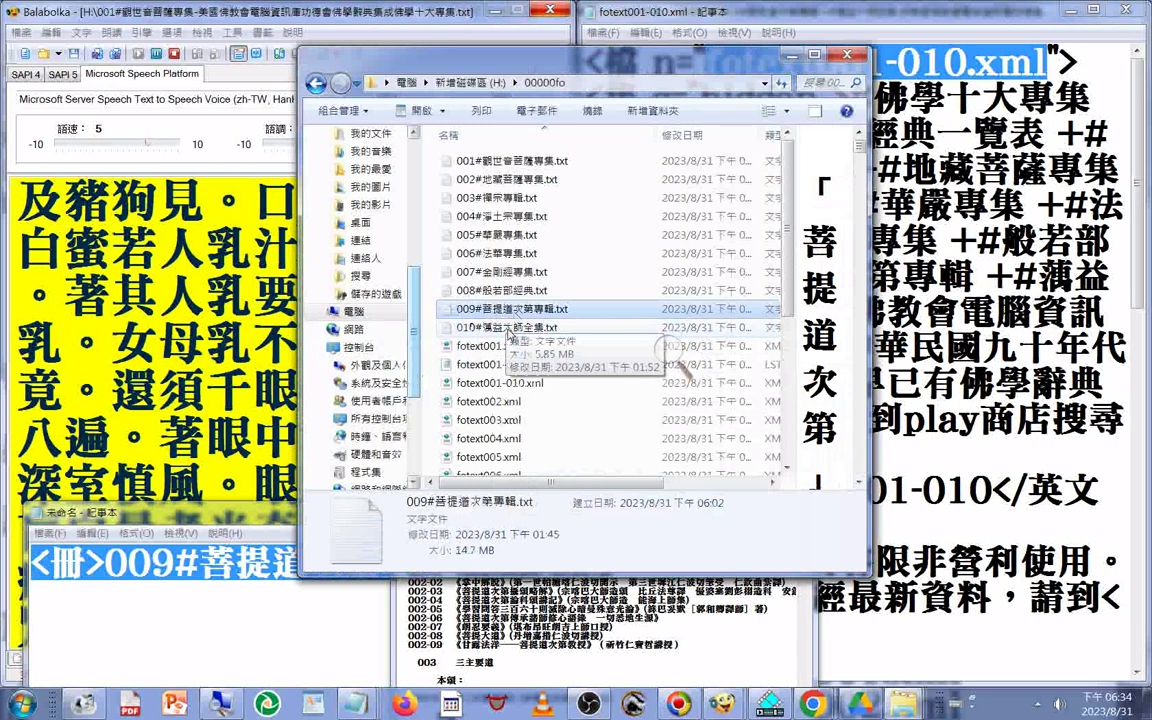
left_click(500, 327)
In the untitled note, replace the title 009#菩提道次第專輯 between the 冊 tags with the copied 010#蕅益大師全集
left_click(135, 520)
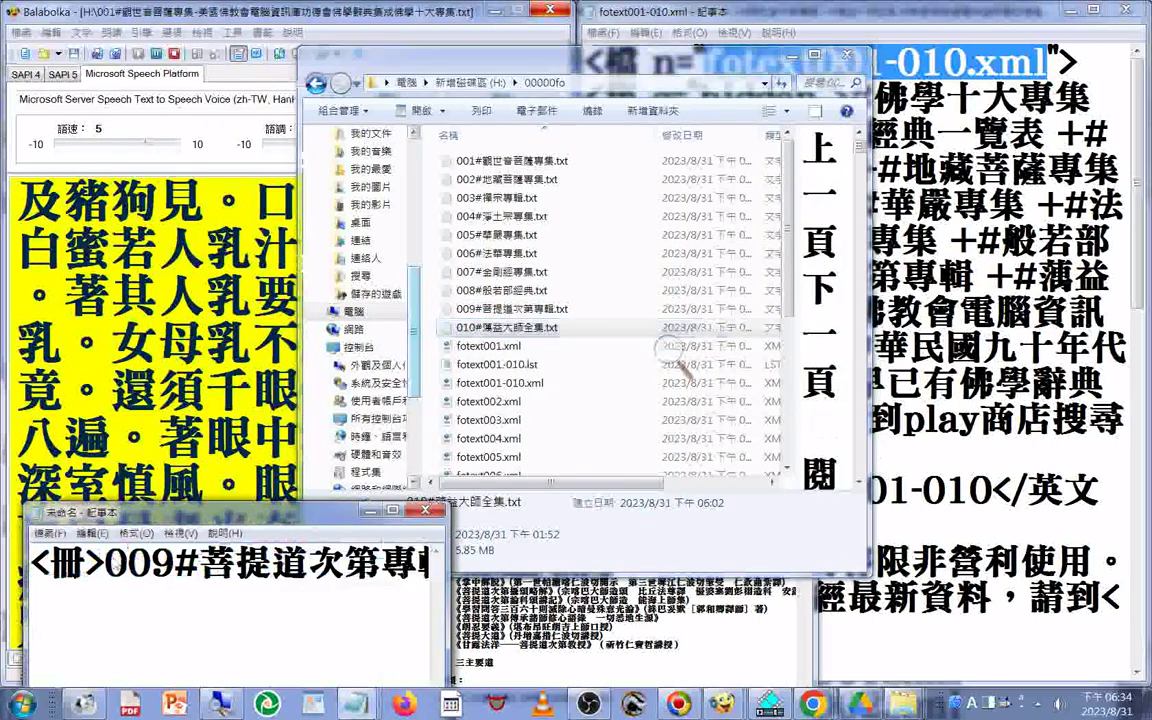
left_click_drag(108, 565, 338, 572)
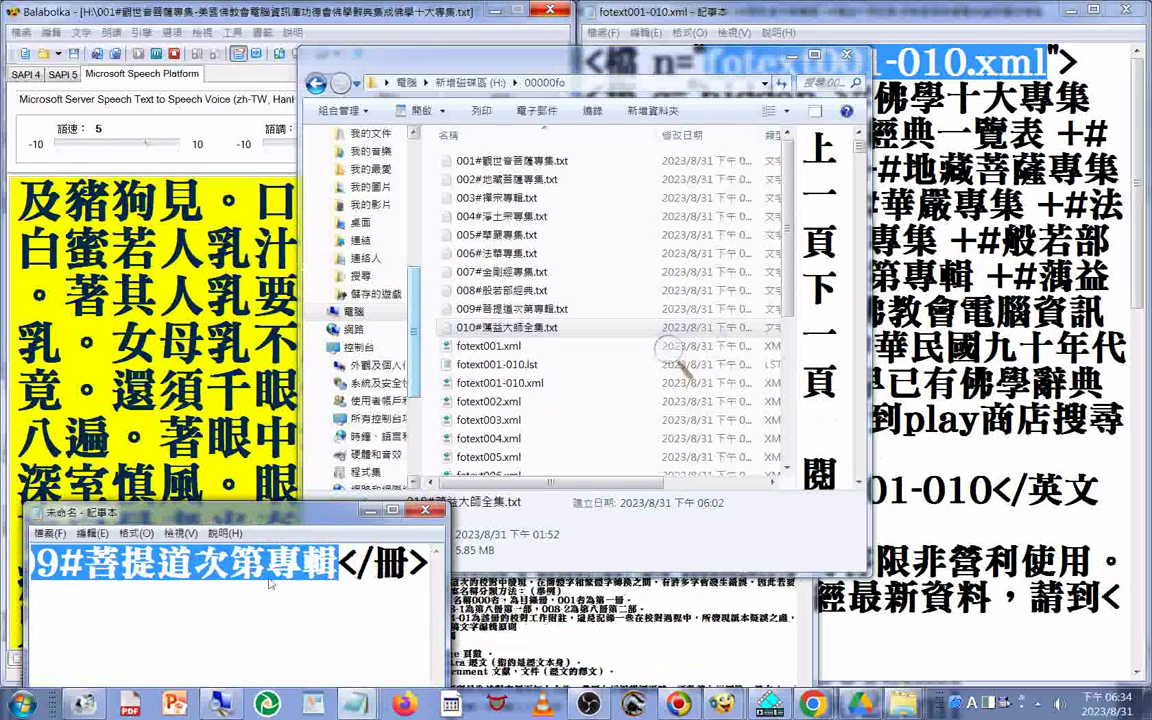
right_click(245, 560)
left_click(300, 391)
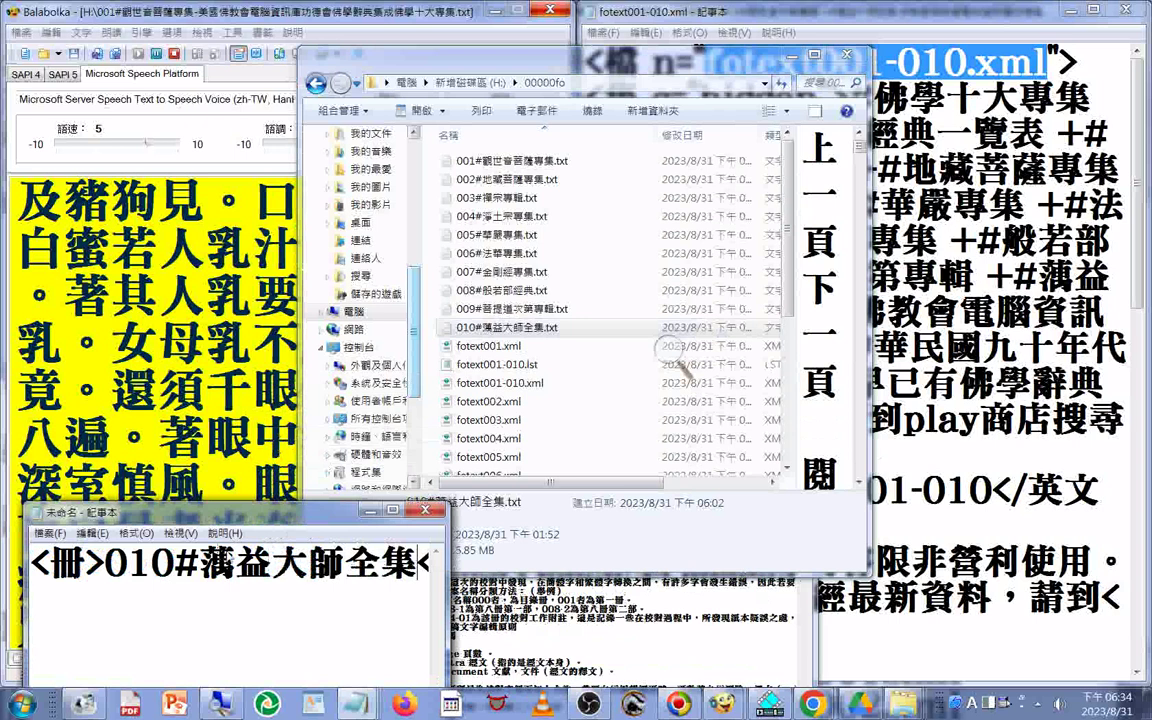
Copy the note's whole 冊 tag line and paste it in place of the opening 上一頁 下一頁 line of 010#蕅益大師全集.txt
right_click(240, 540)
left_click(262, 442)
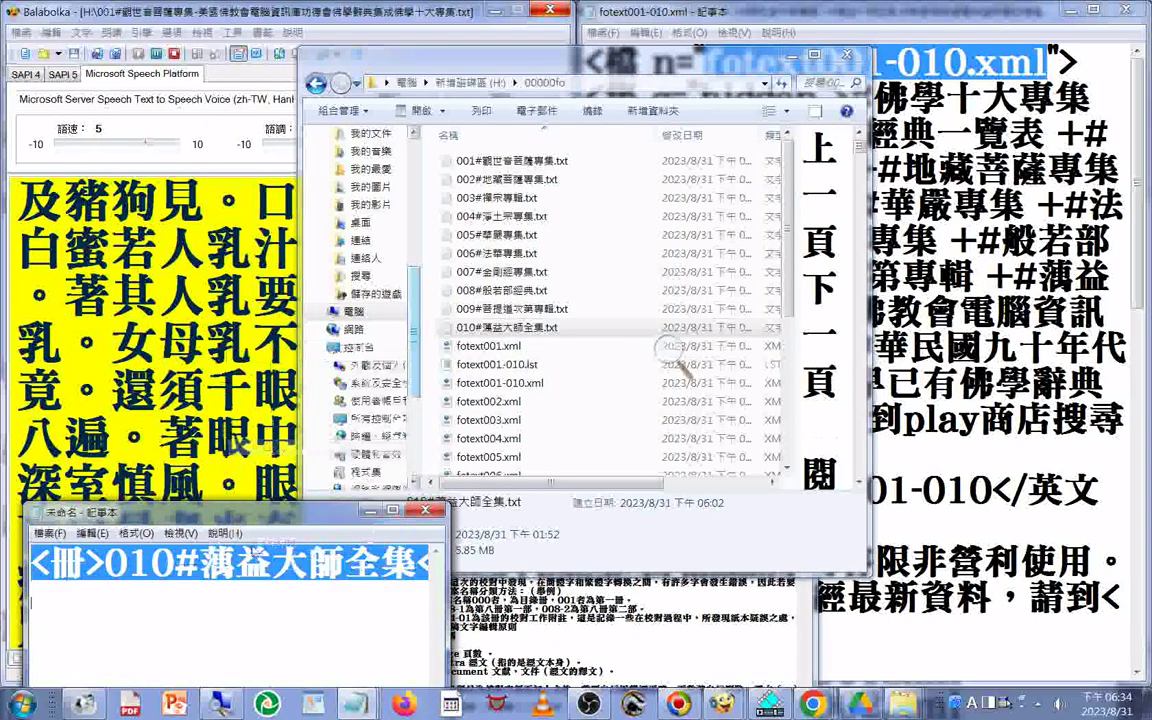
right_click(279, 578)
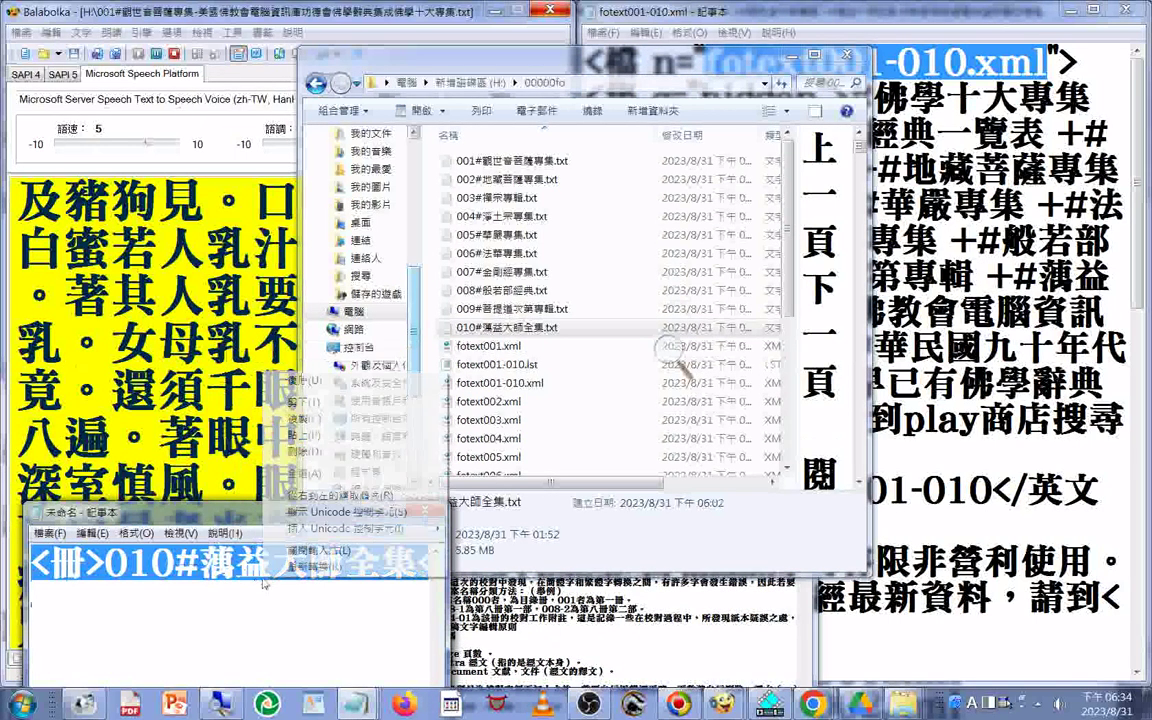
left_click(303, 427)
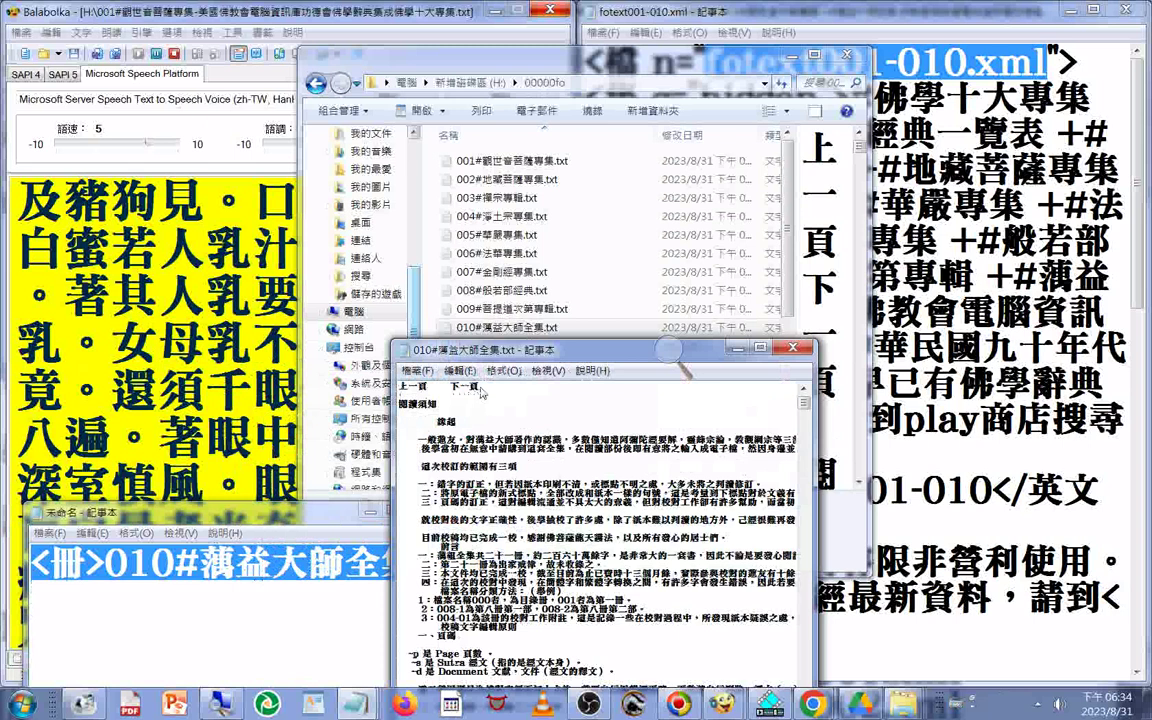
left_click_drag(480, 392, 382, 383)
right_click(432, 393)
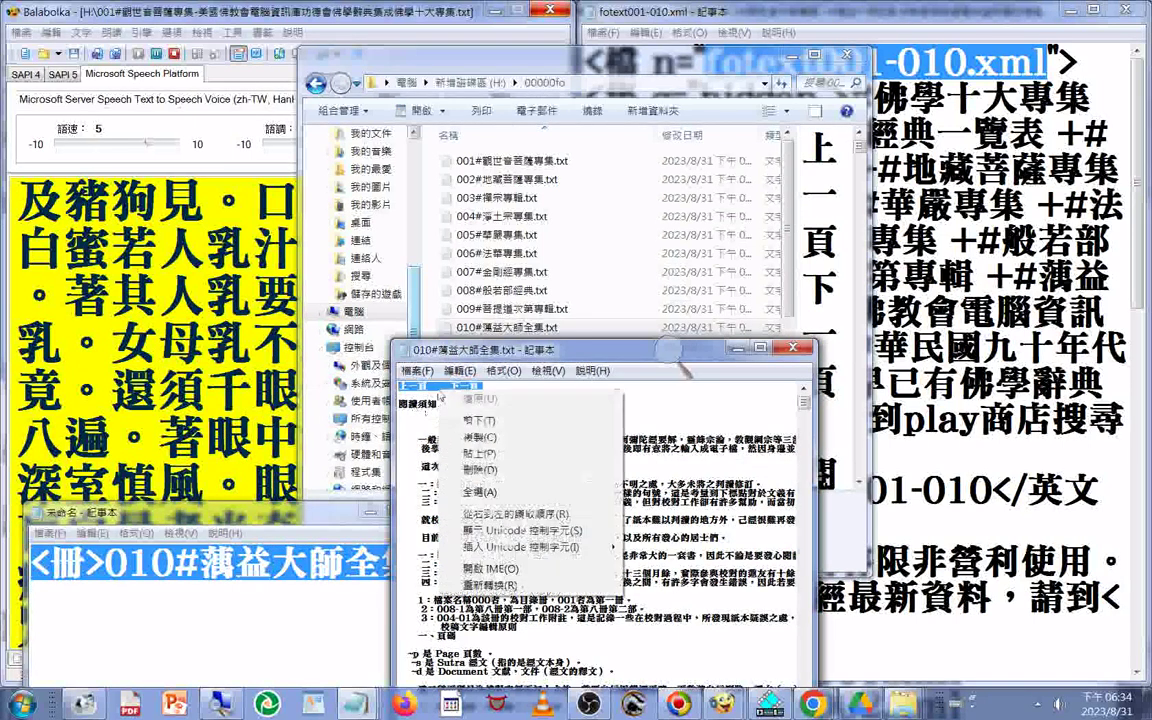
left_click(476, 437)
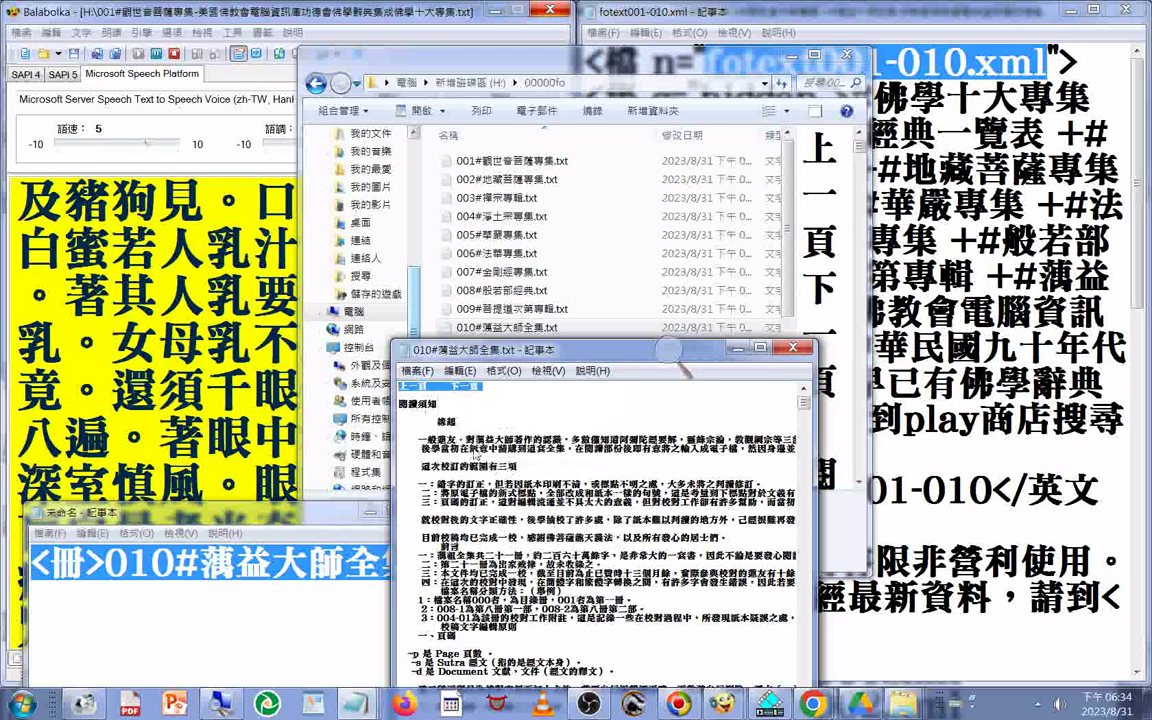
key("Delete")
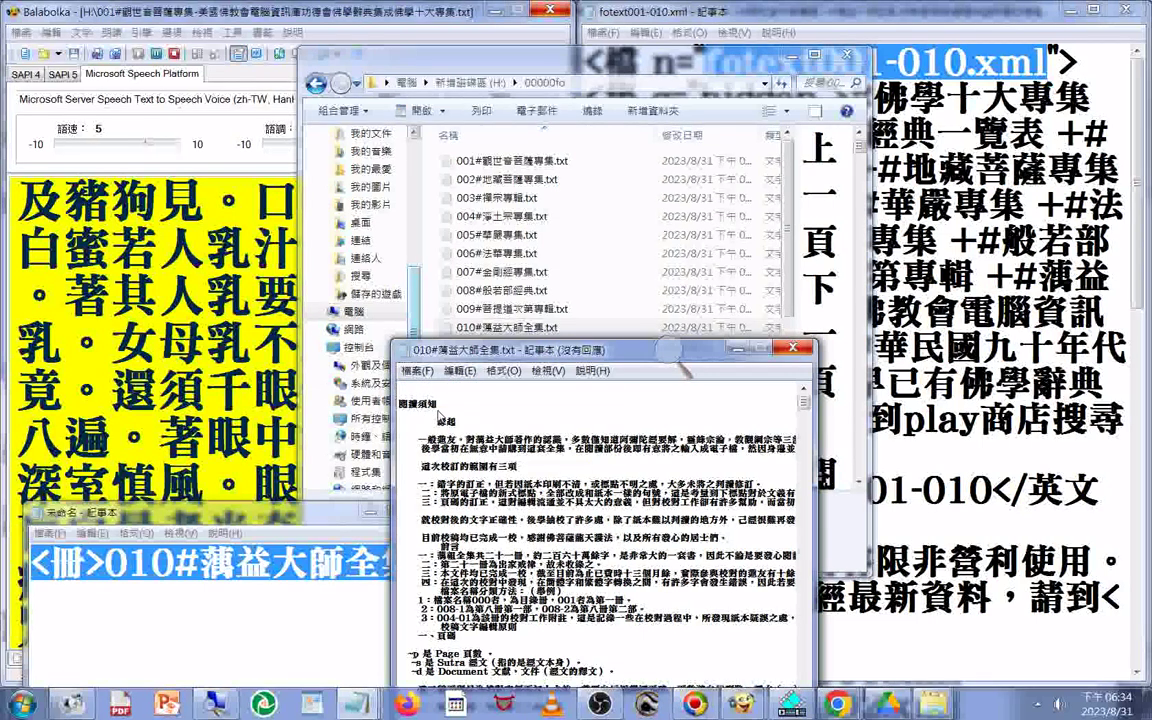
key("ctrl+v")
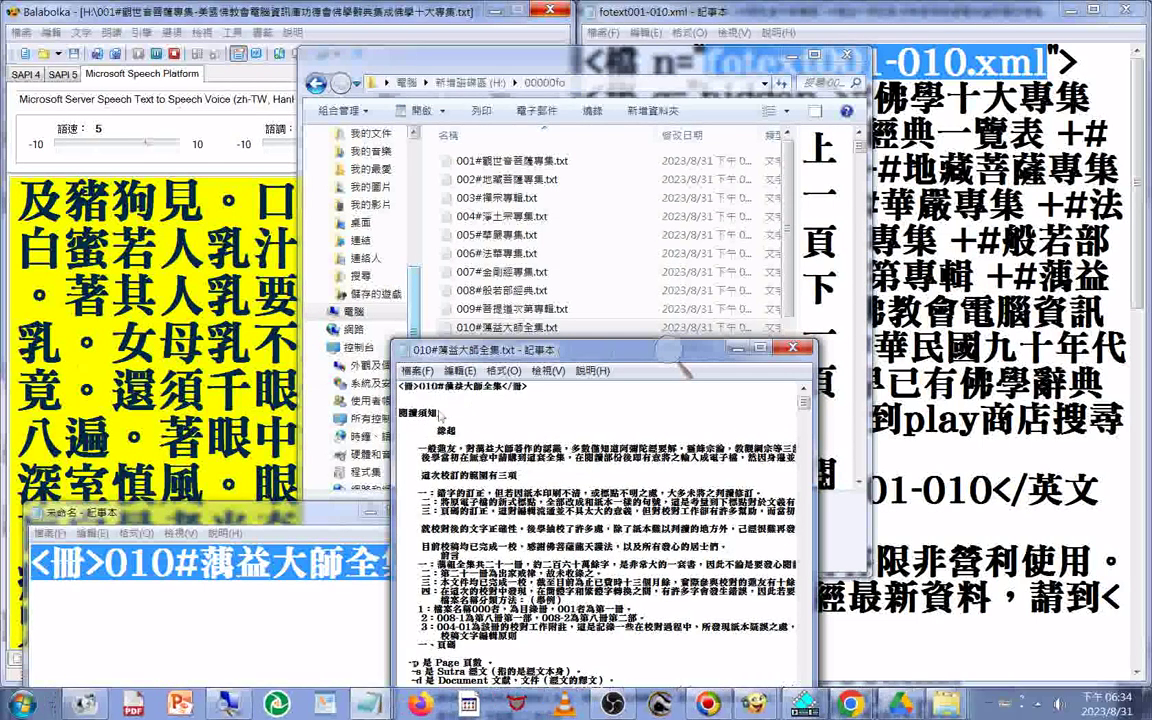
left_click(401, 395)
Save the 010#蕅益大師全集.txt document as fotext010.xml in the same folder with the file type set to all files, and put its window away
left_click(419, 370)
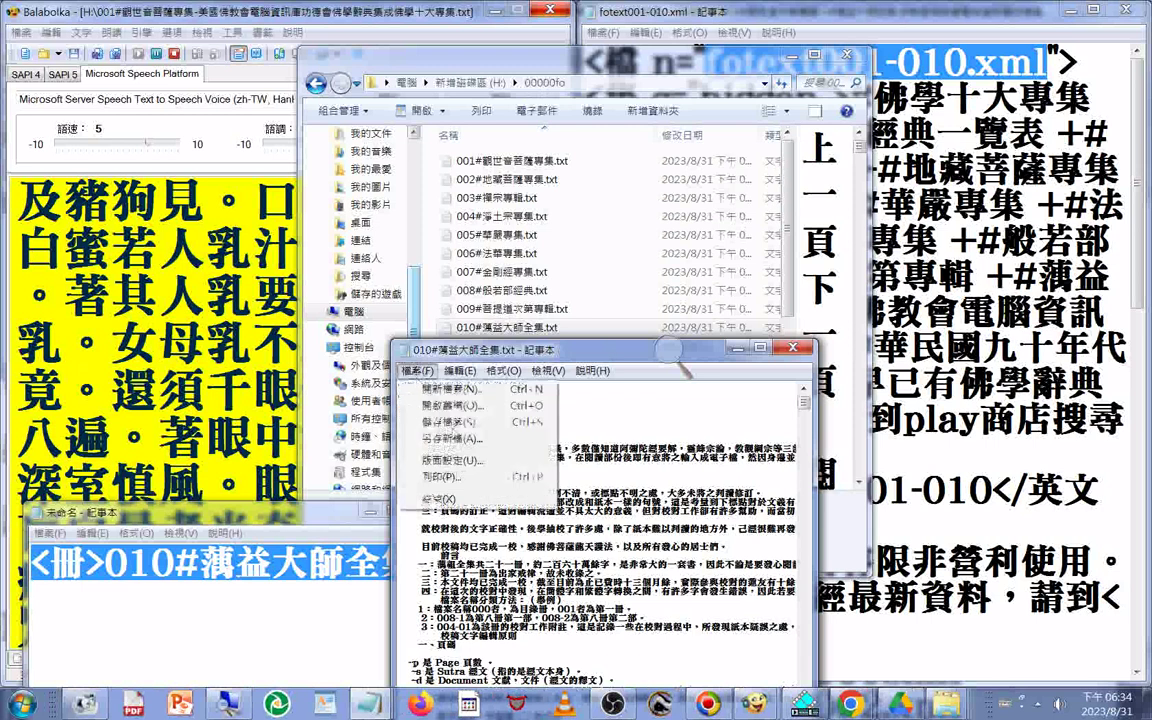
left_click(440, 438)
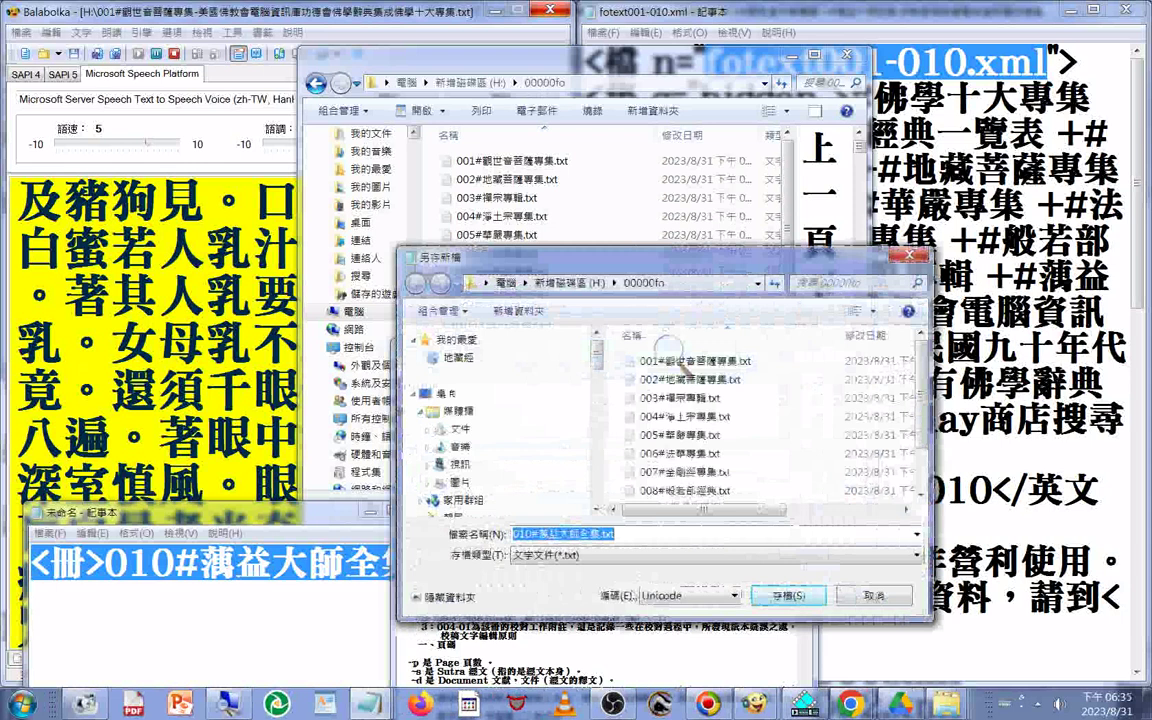
key("Tab")
key("Down")
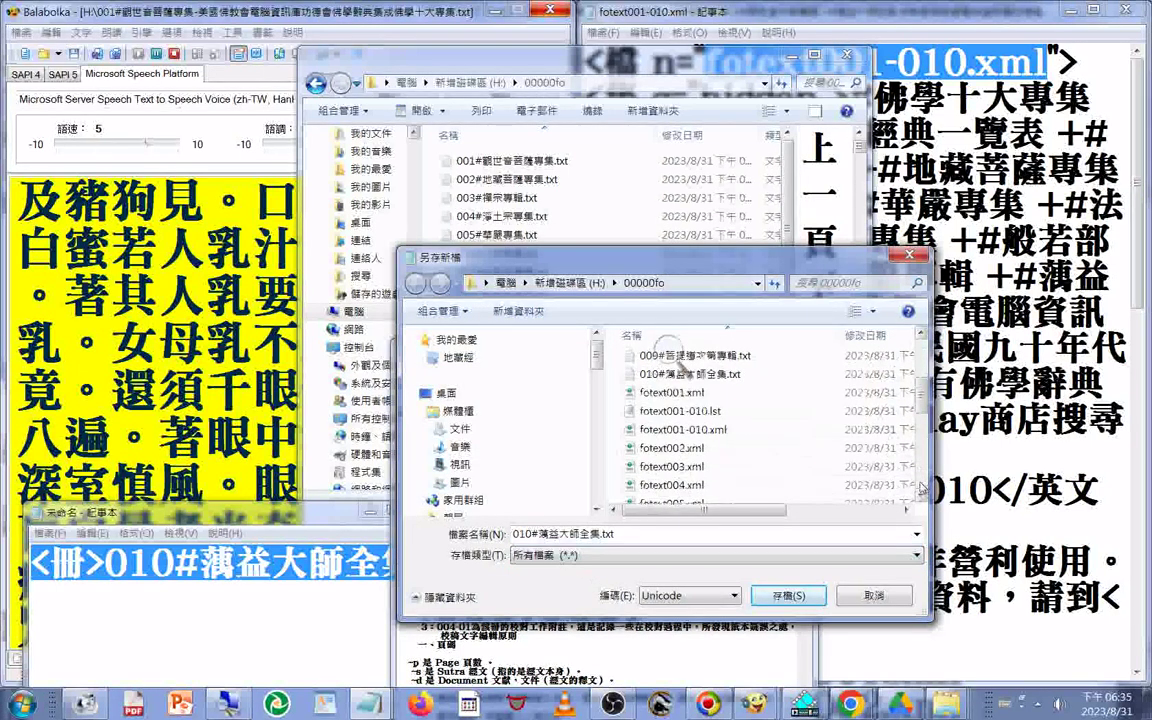
scroll(668, 341, "down", 3)
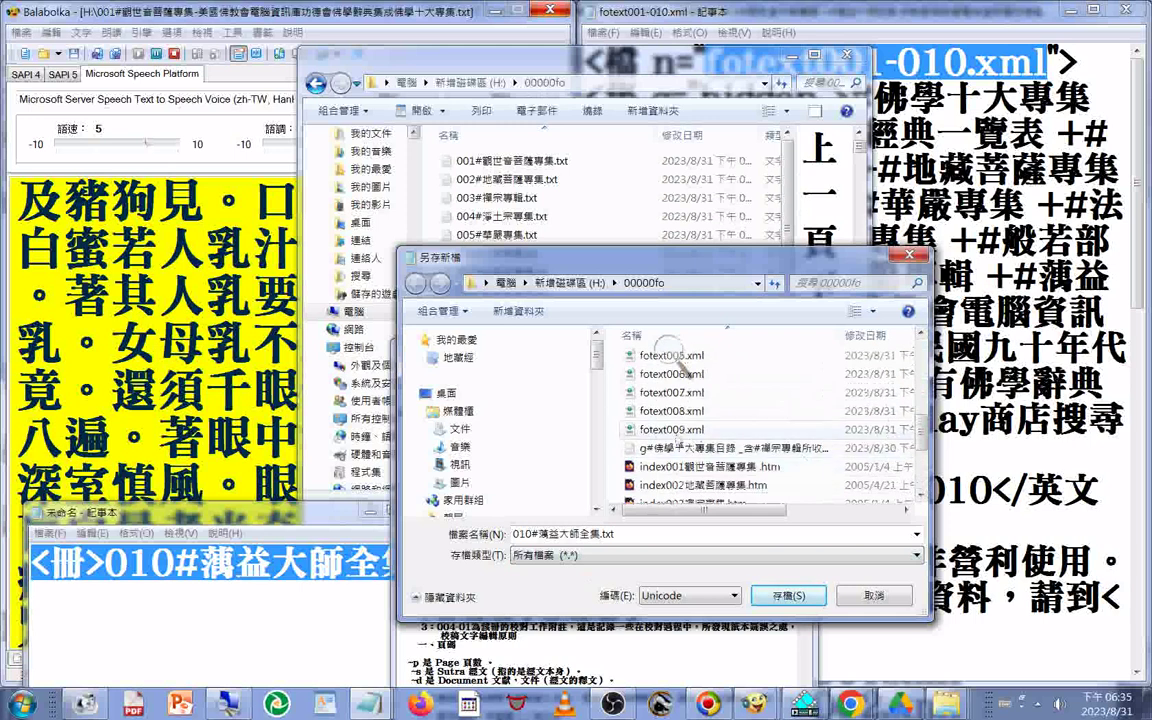
left_click(672, 429)
double_click(550, 536)
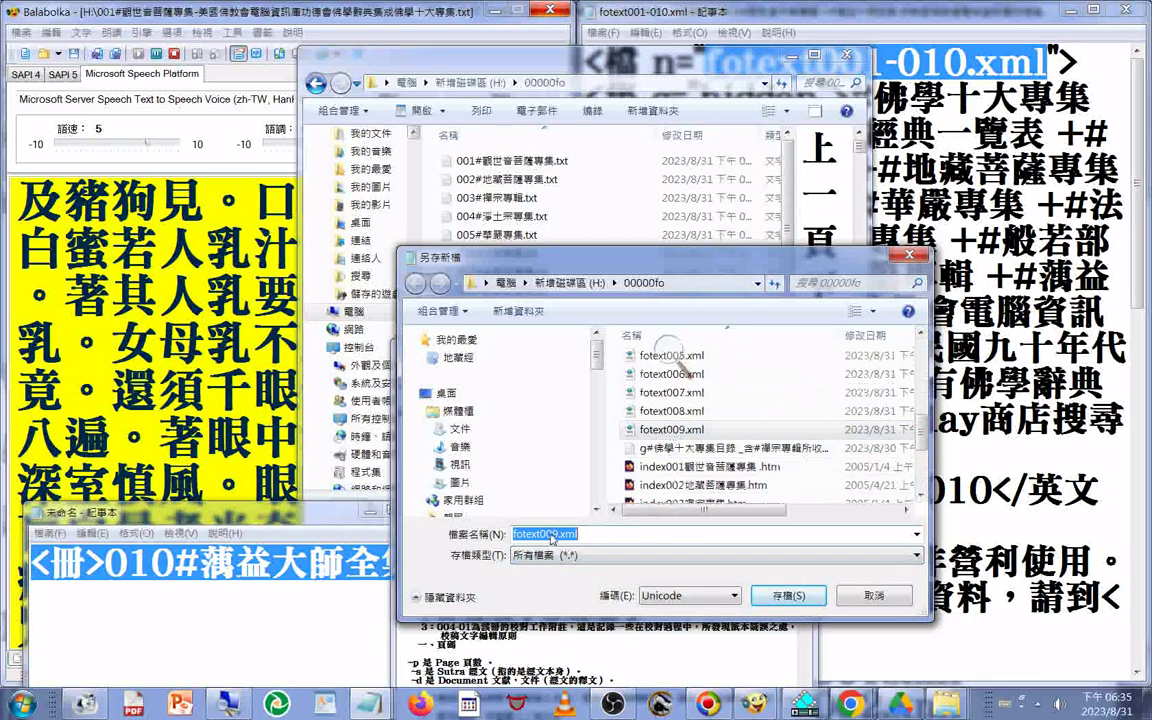
left_click(549, 537)
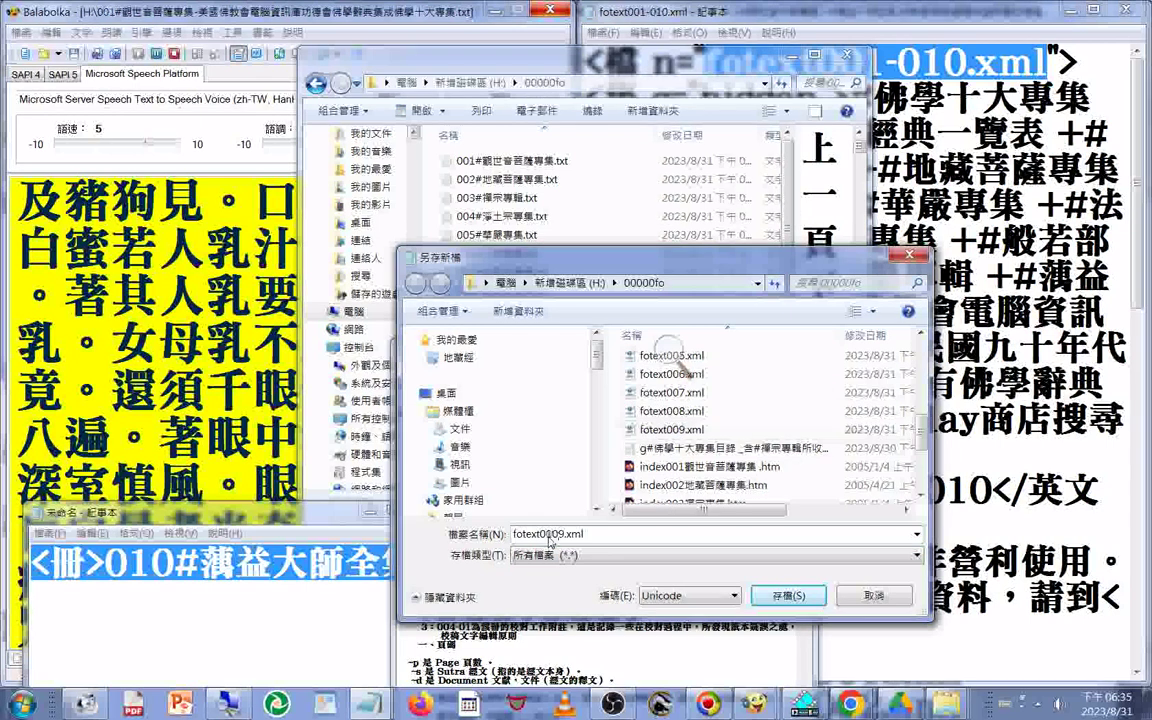
type("1")
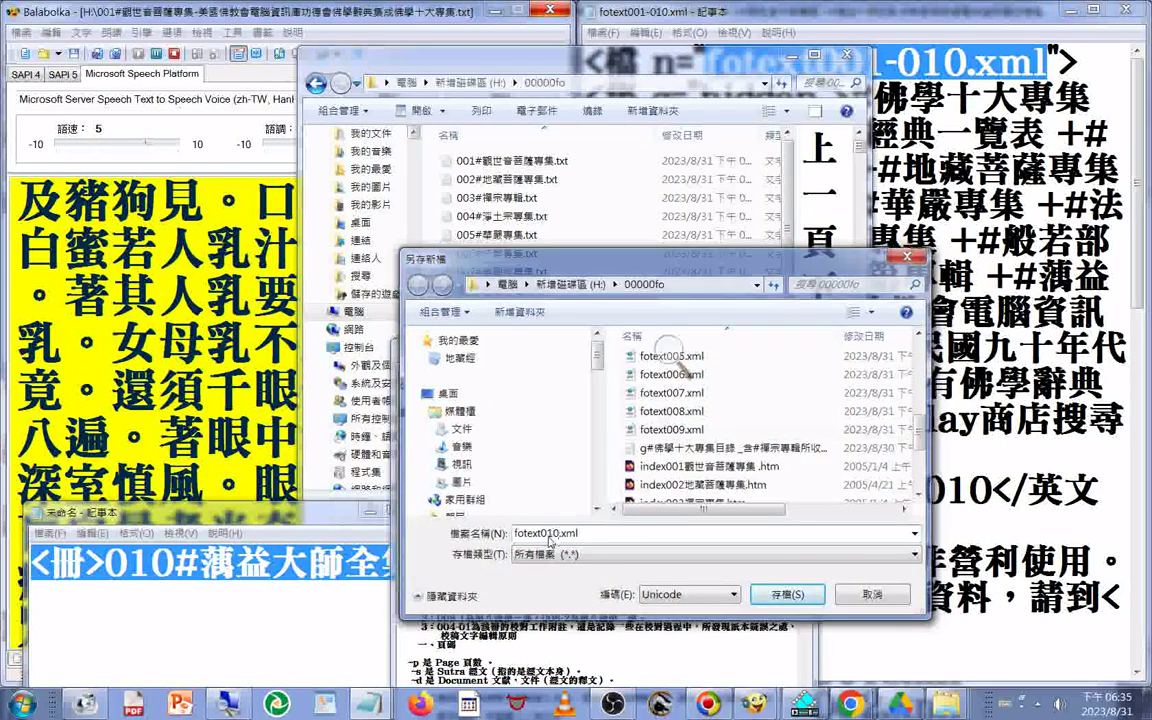
key("Return")
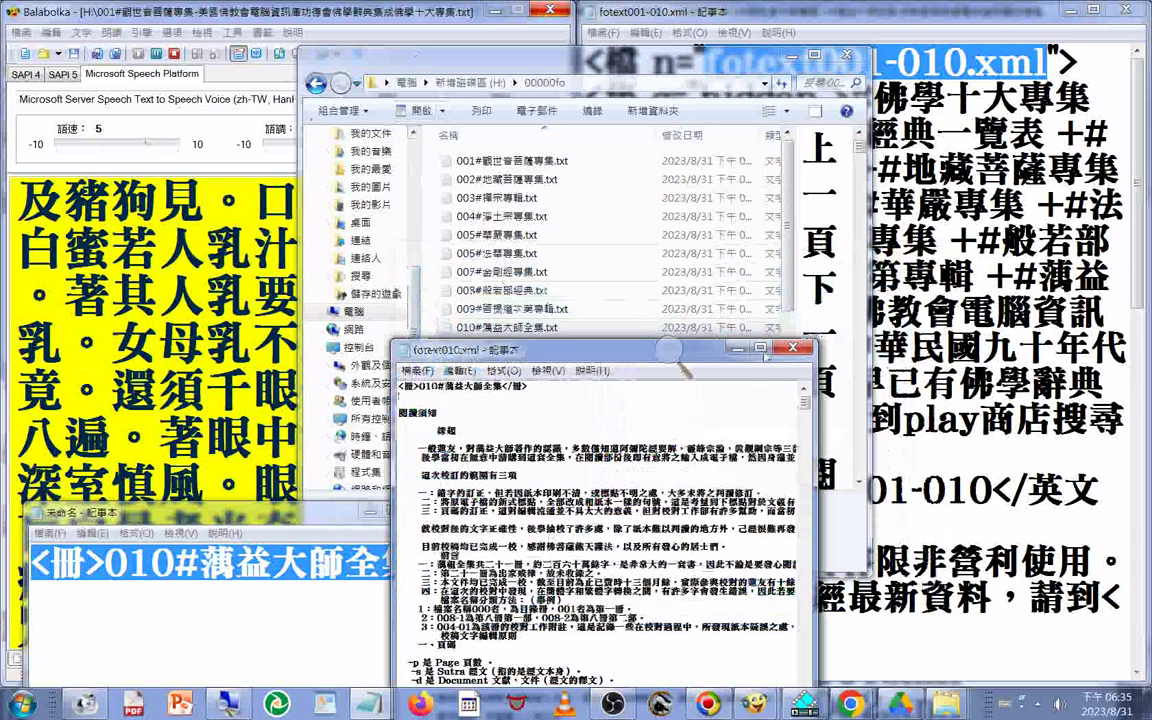
left_click(740, 350)
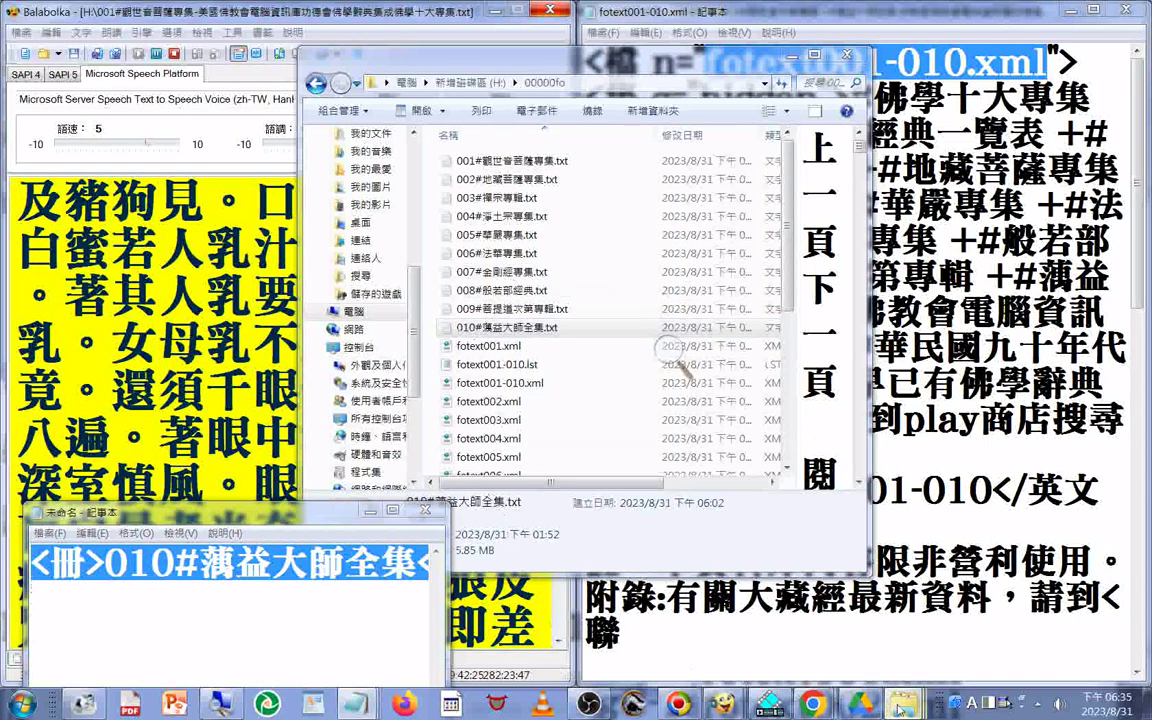
Copy accelon3.exe from the desktop folder and paste it into the 00000fo folder
mouse_move(900, 708)
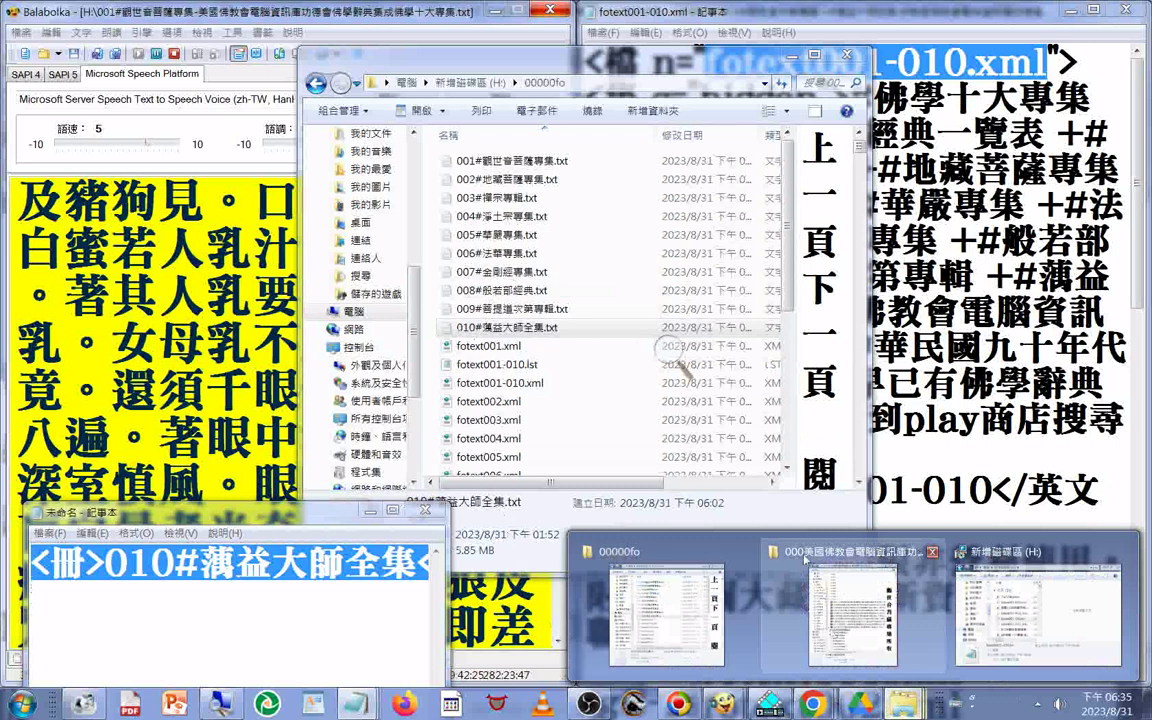
left_click(1010, 572)
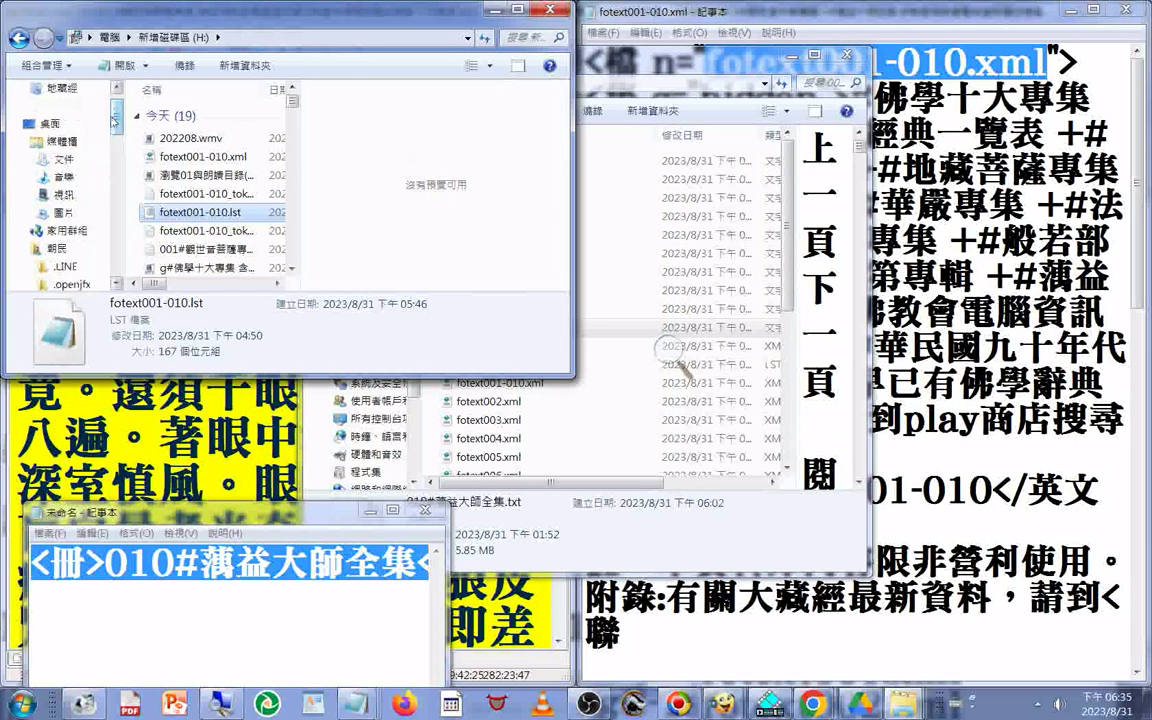
left_click(66, 161)
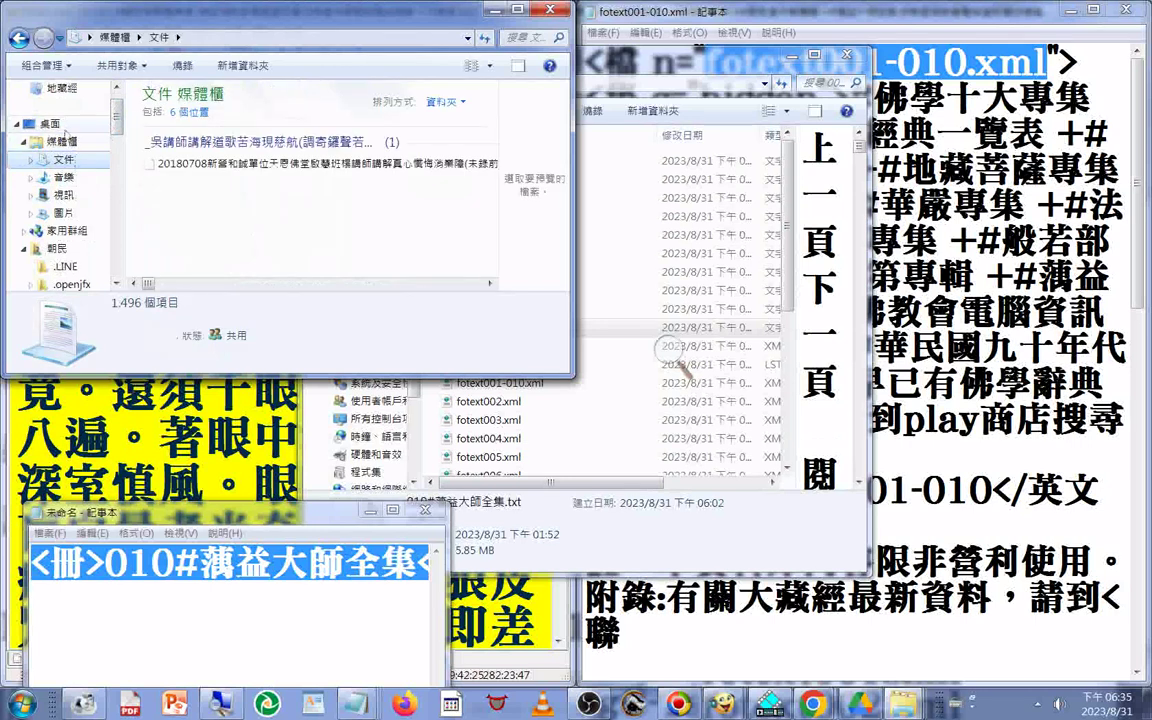
left_click(55, 126)
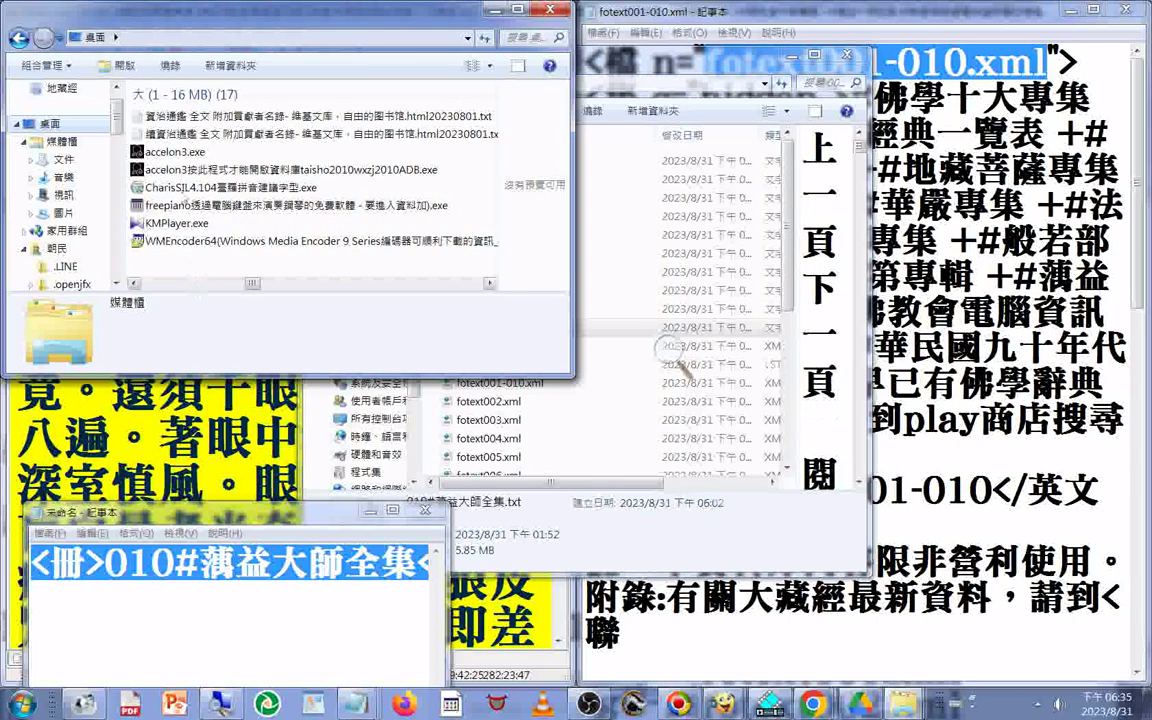
right_click(183, 155)
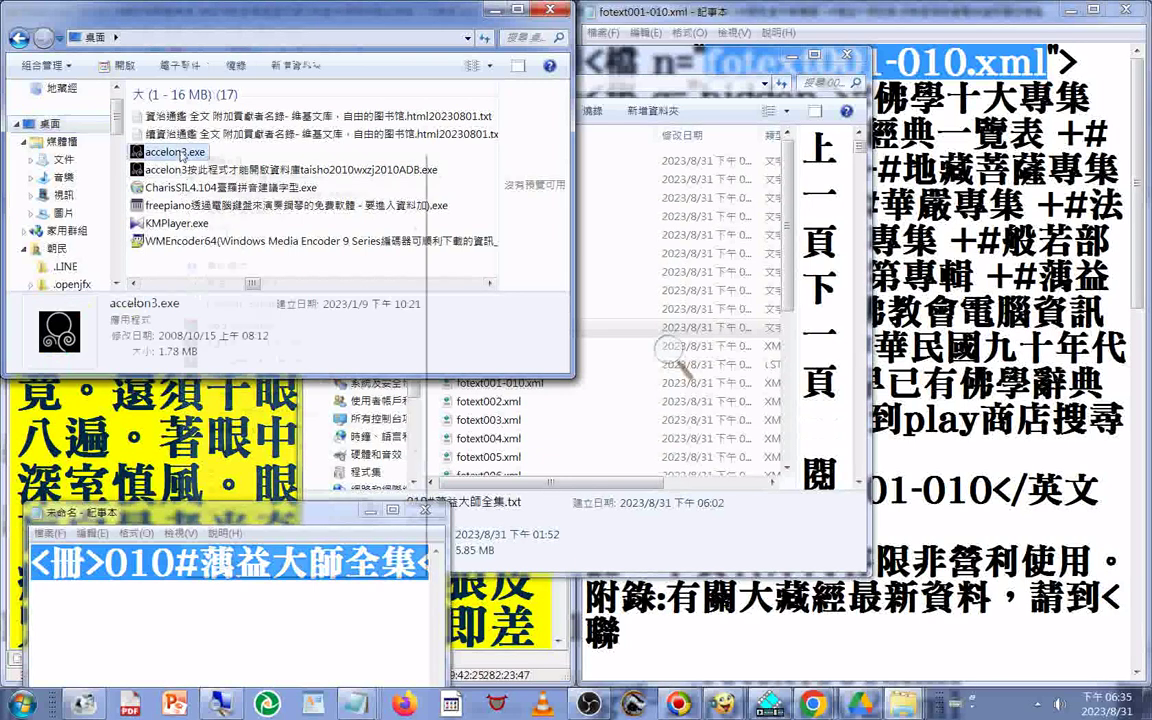
left_click(162, 166)
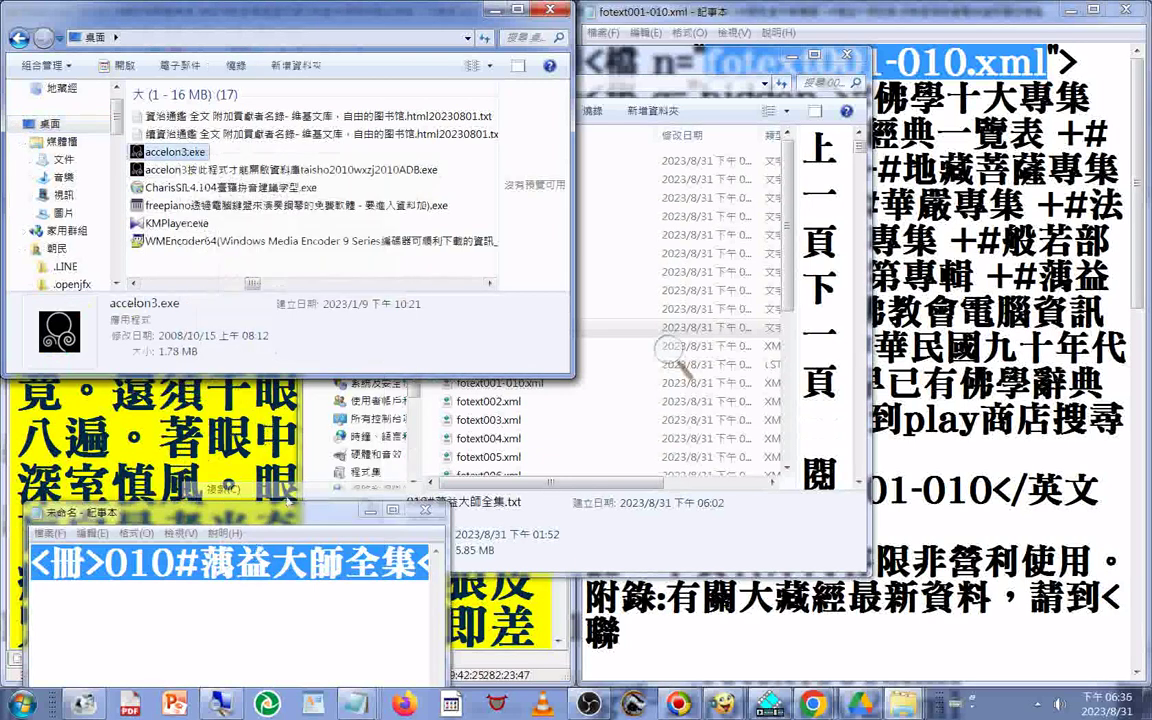
right_click(432, 420)
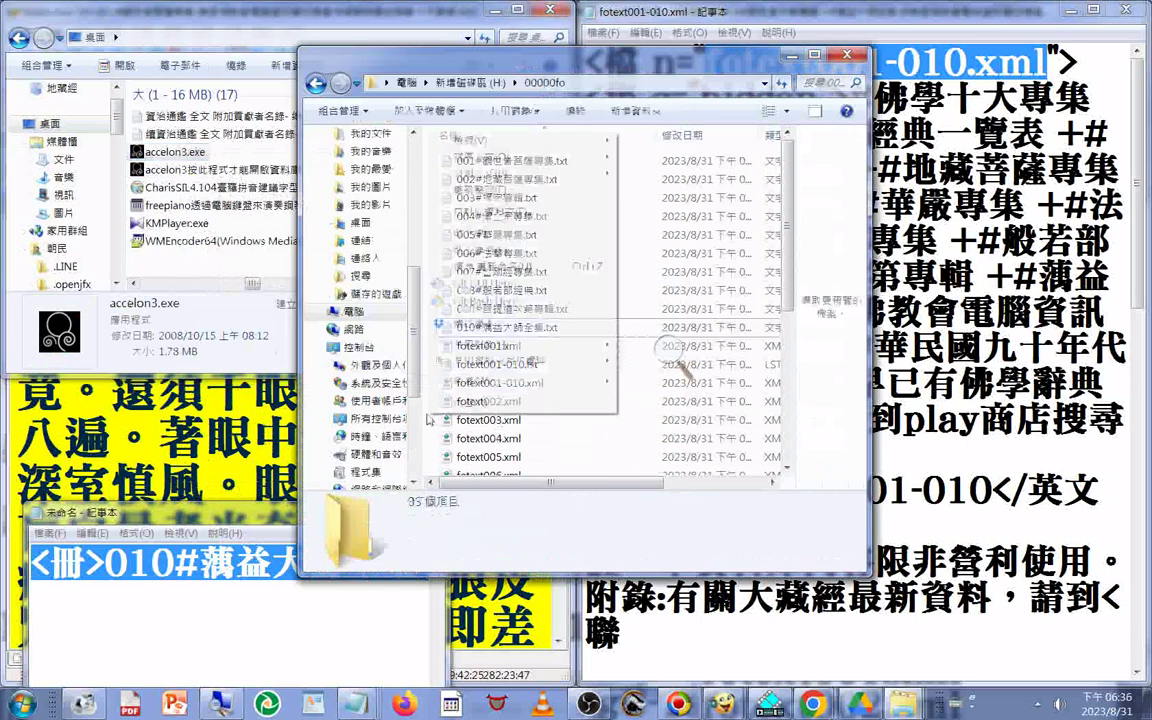
left_click(480, 234)
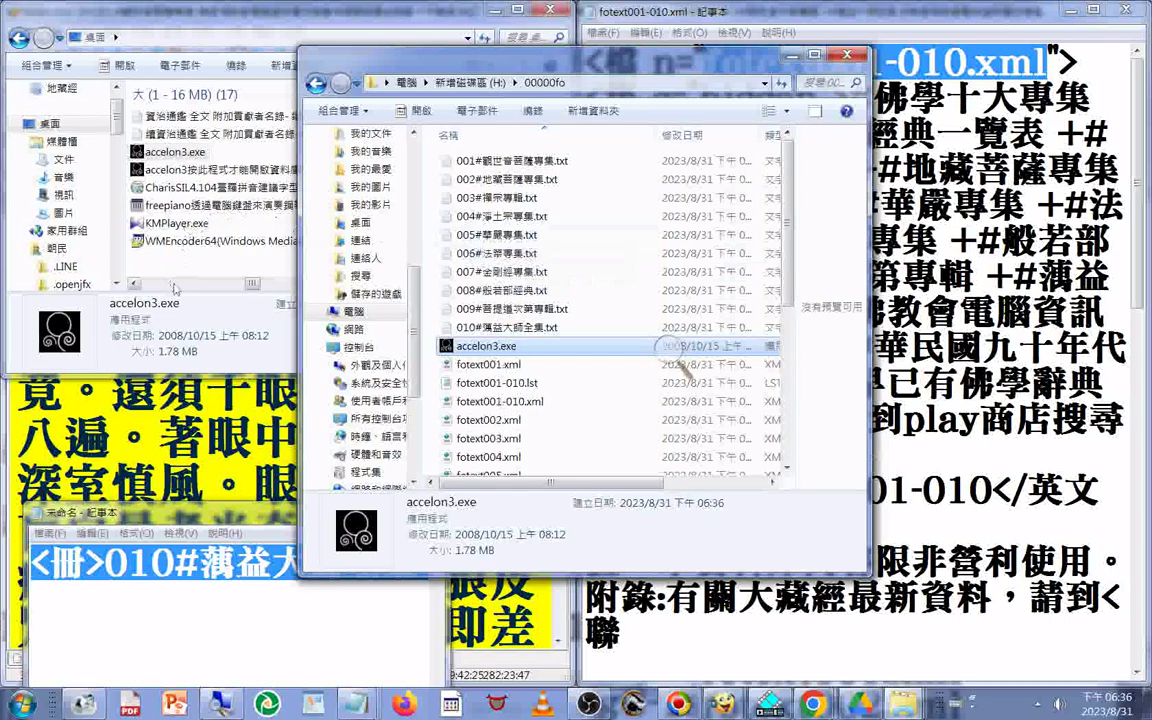
Copy indexer.exe from the desktop folder and paste it into the 00000fo folder
left_click(174, 286)
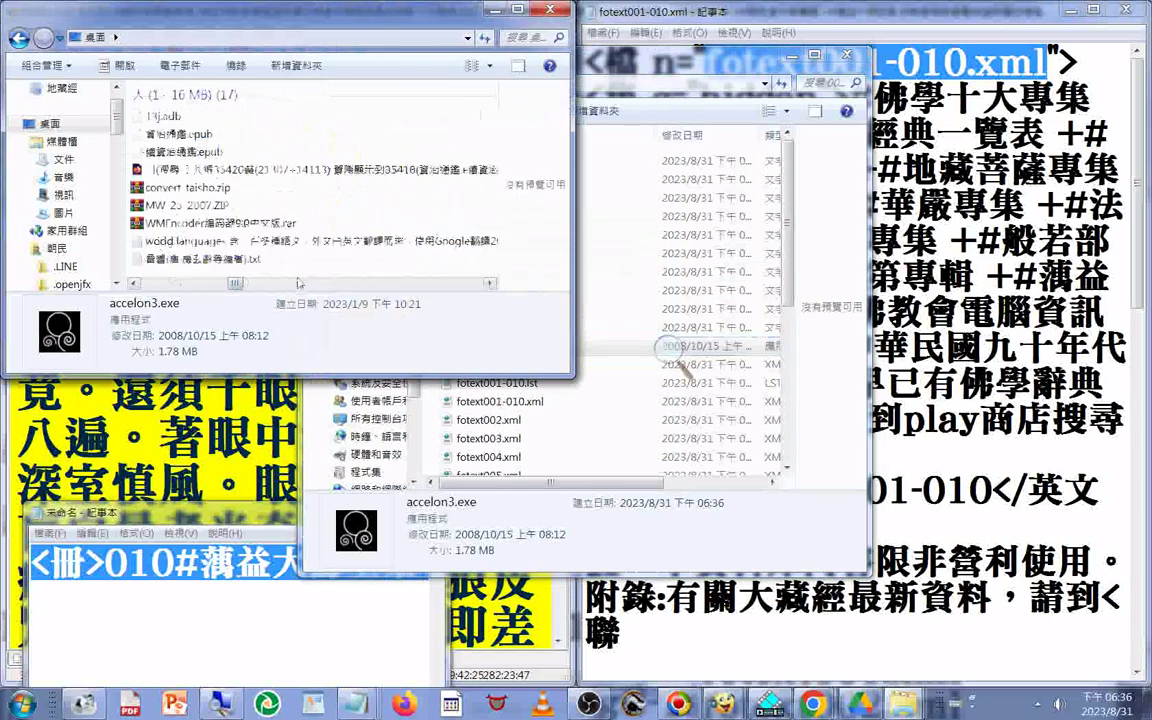
left_click(329, 285)
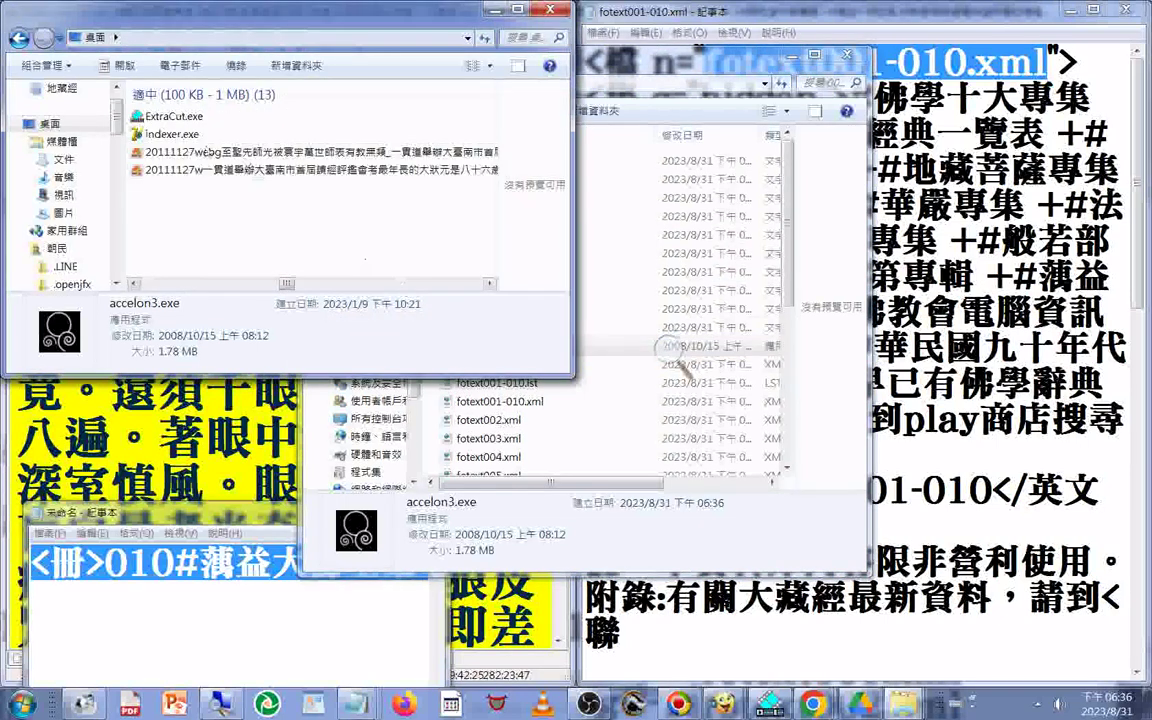
right_click(186, 140)
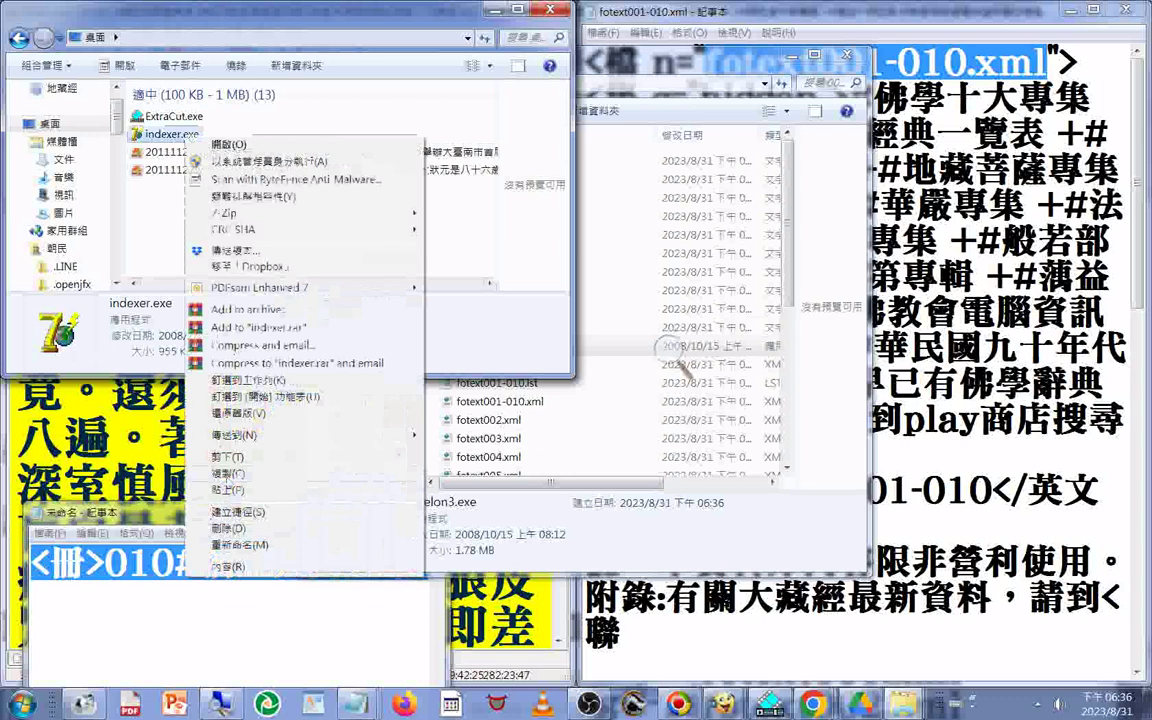
left_click(229, 482)
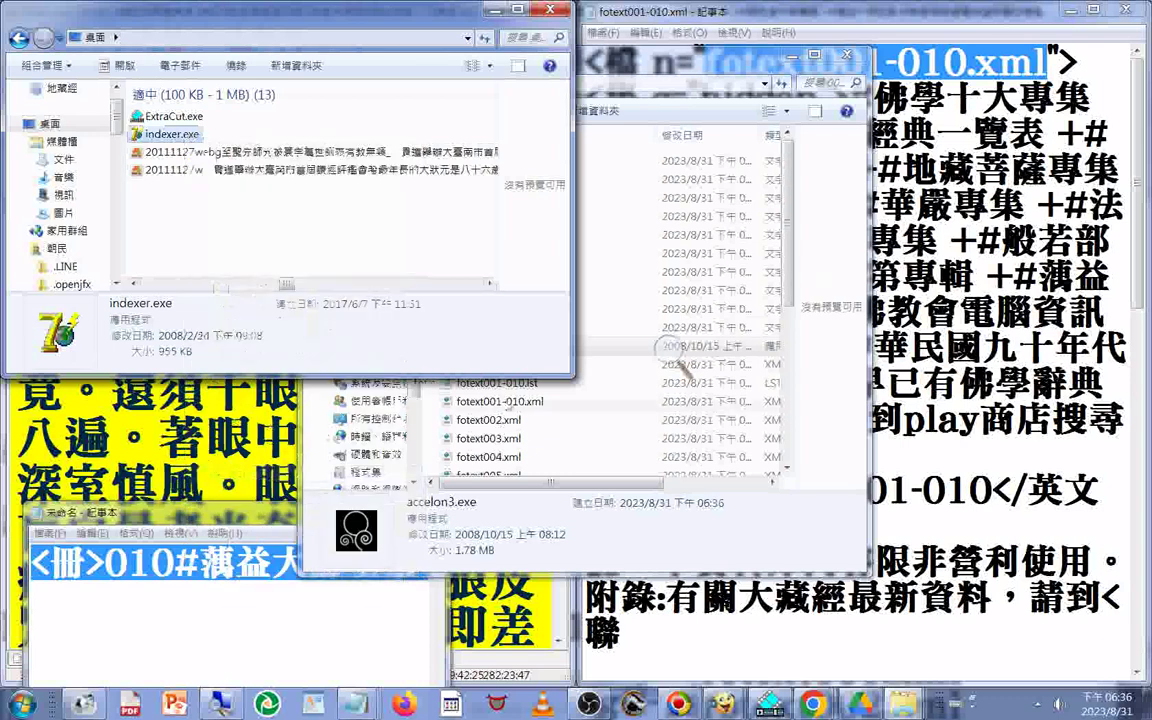
left_click(428, 424)
right_click(428, 420)
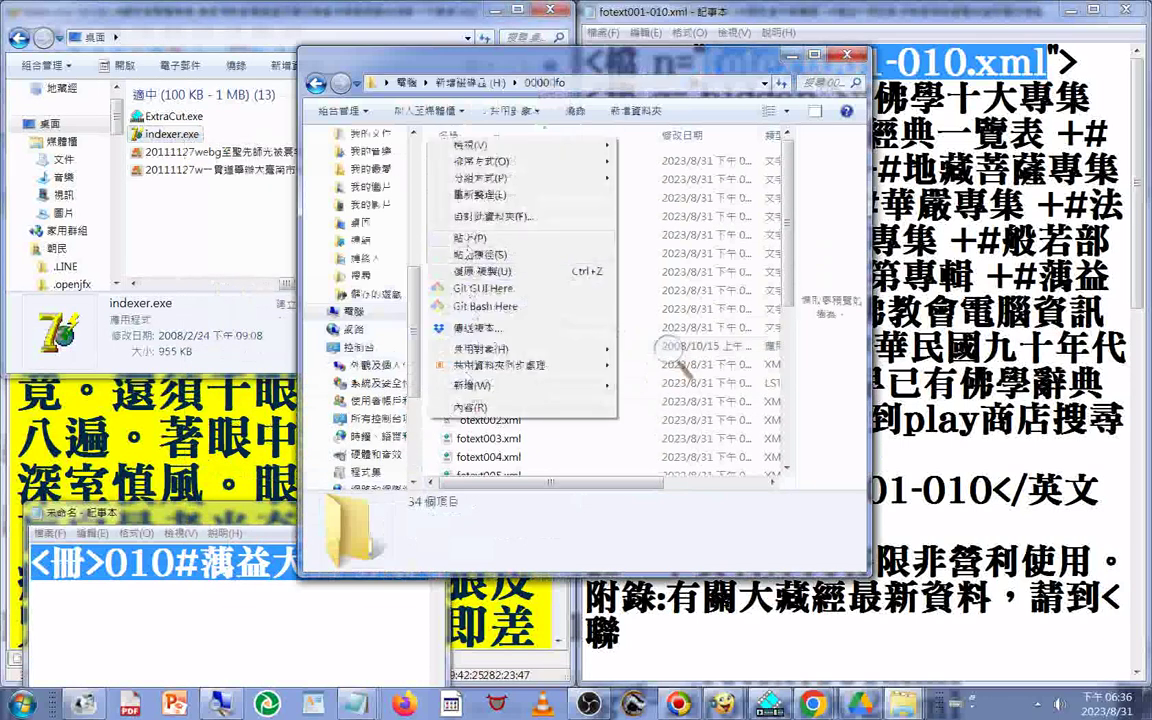
left_click(476, 240)
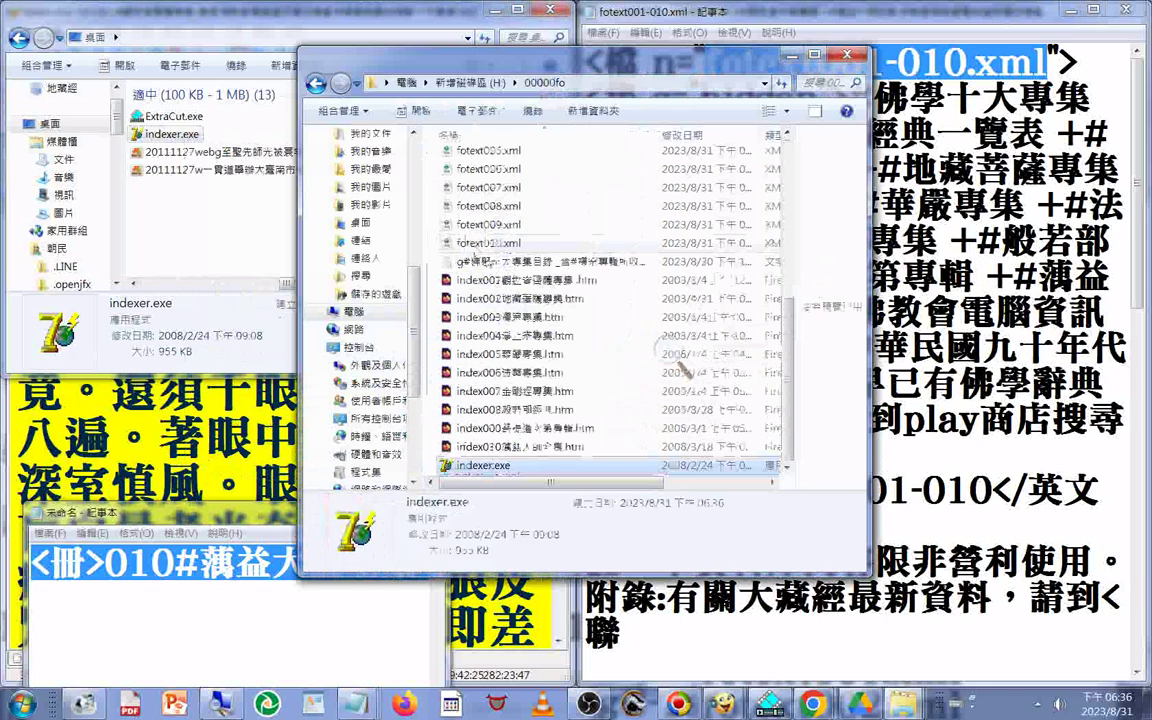
Check the fotext001.xml to fotext010.xml files in the 00000fo folder
scroll(500, 250, "up", 5)
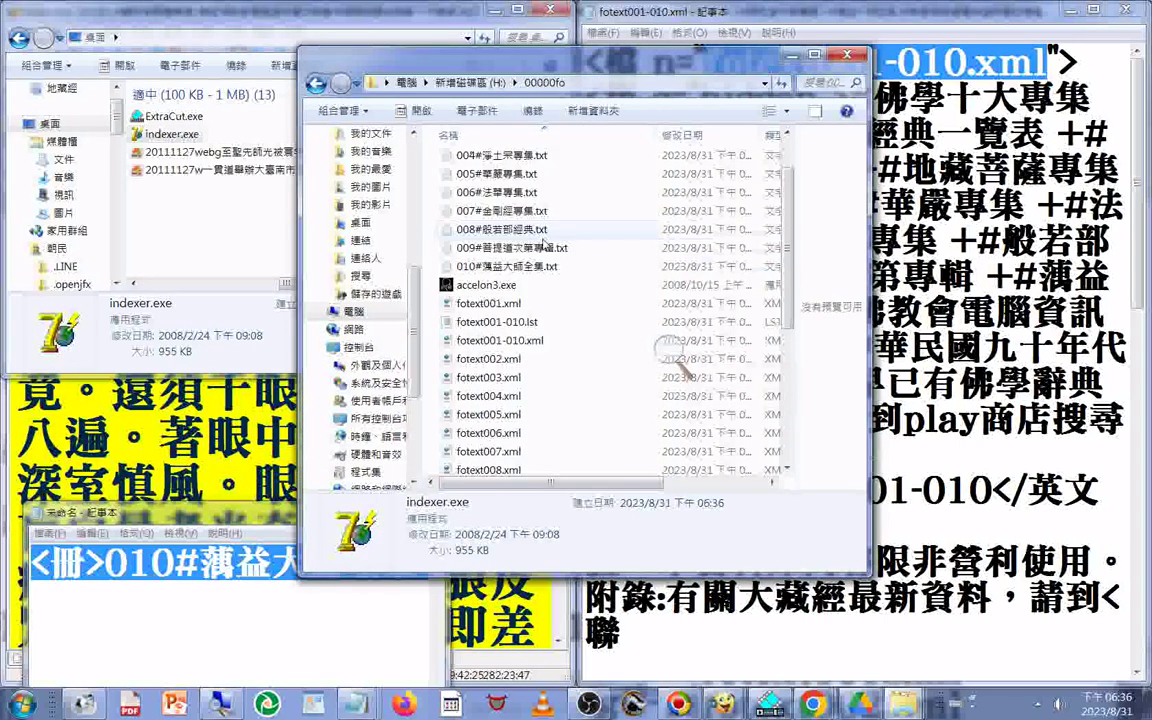
left_click(480, 311)
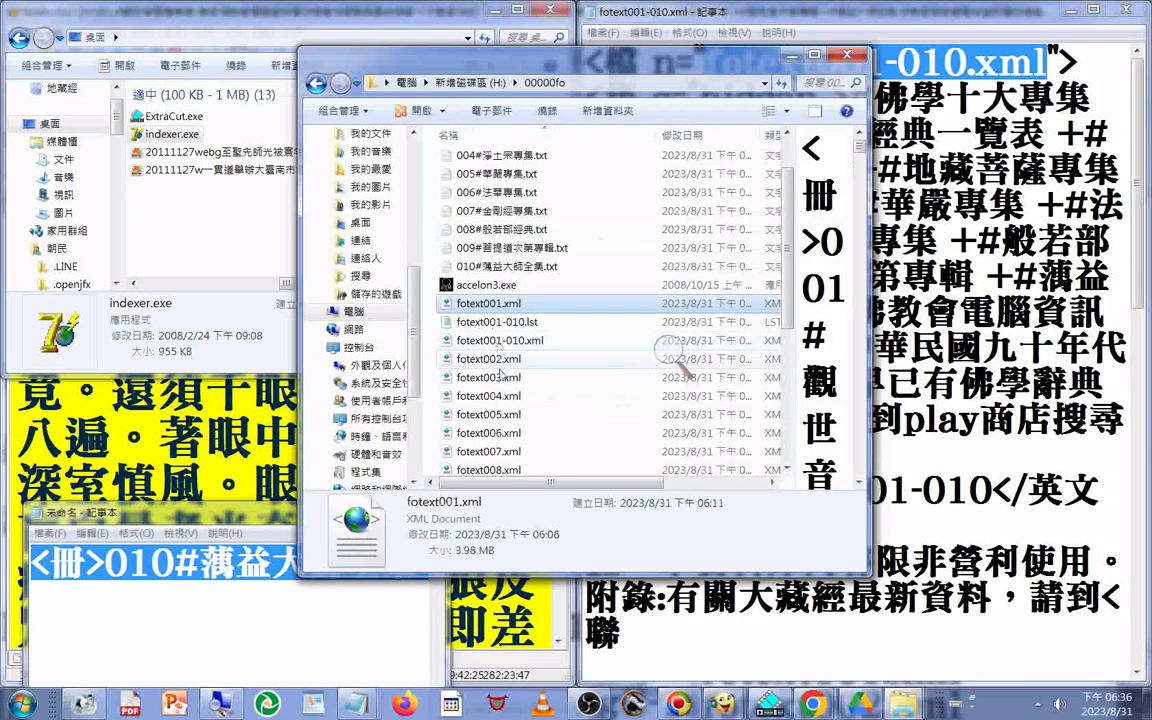
scroll(480, 340, "down", 1)
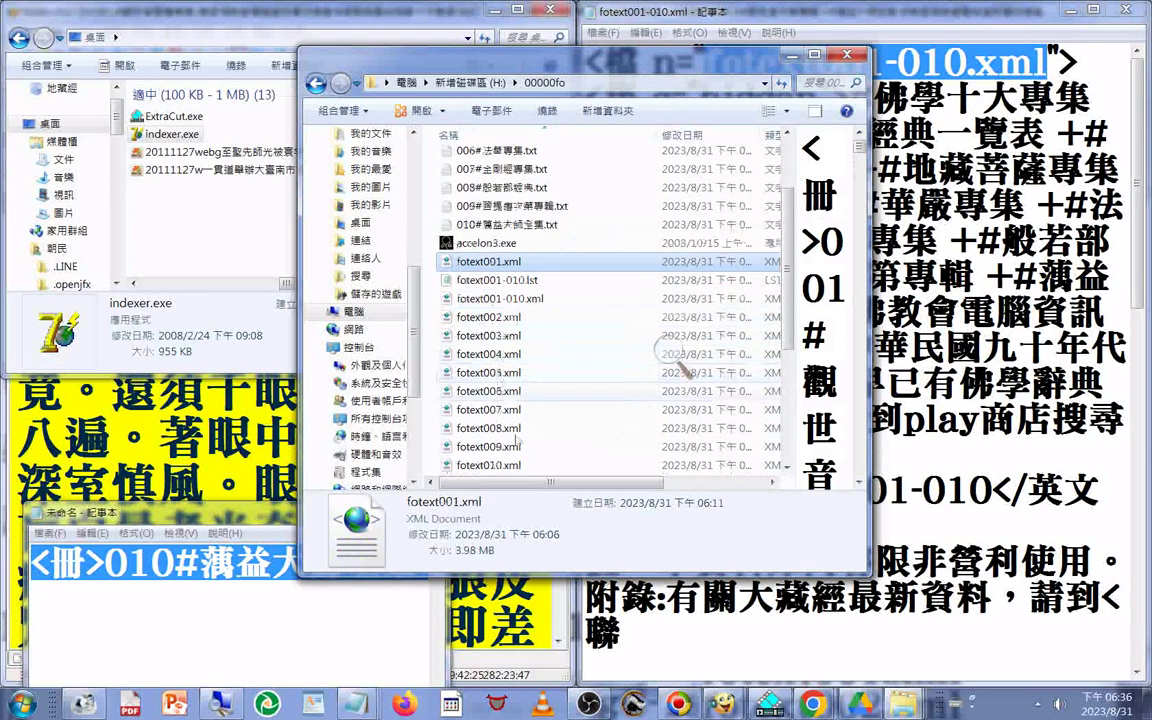
left_click(506, 467, "shift")
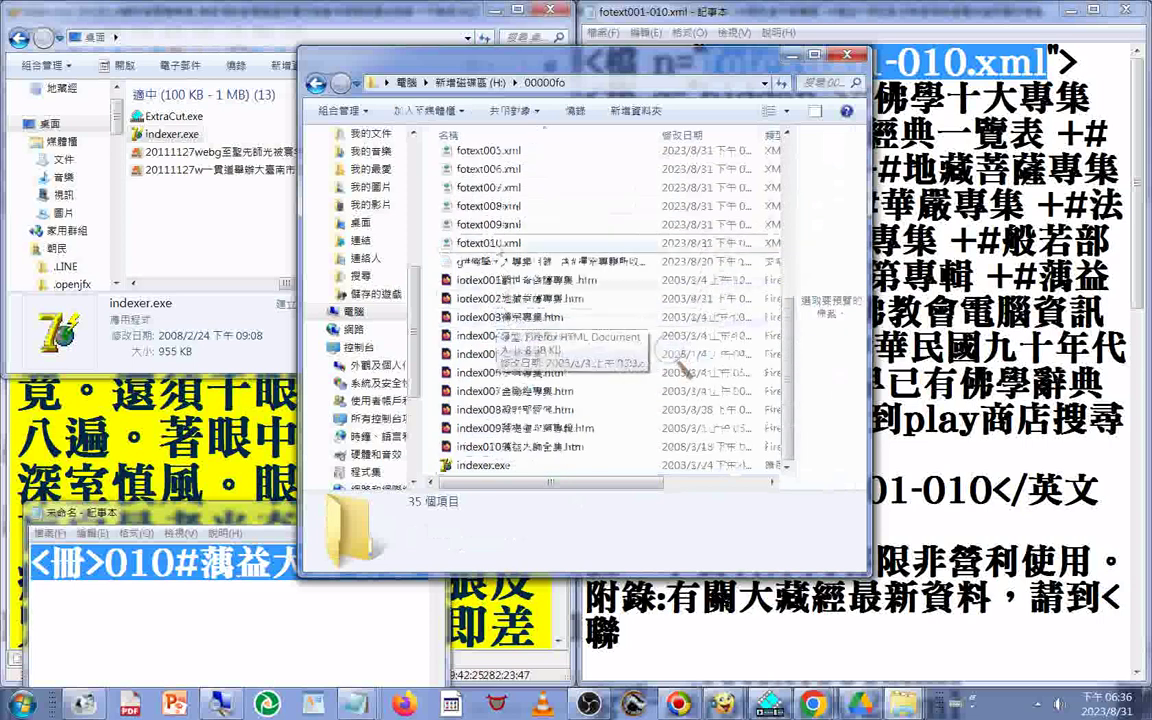
Launch indexer.exe from the 00000fo folder, load that folder's fotext001-010.lst file list and build the database from it
double_click(480, 467)
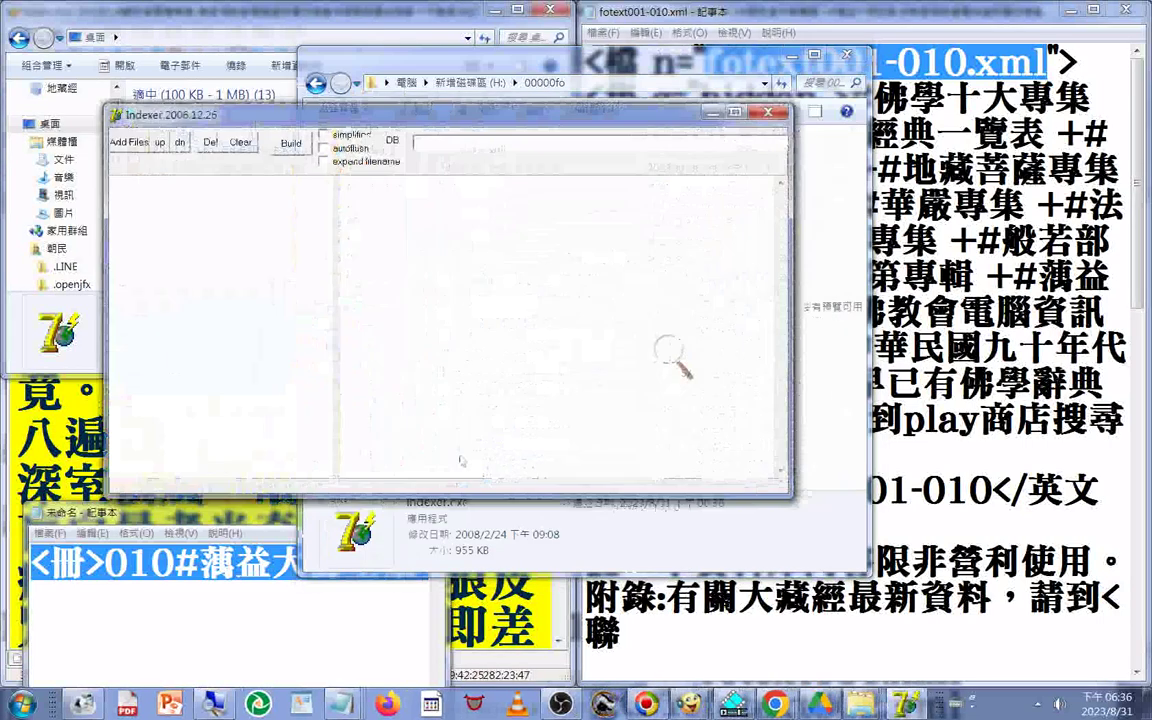
left_click(128, 142)
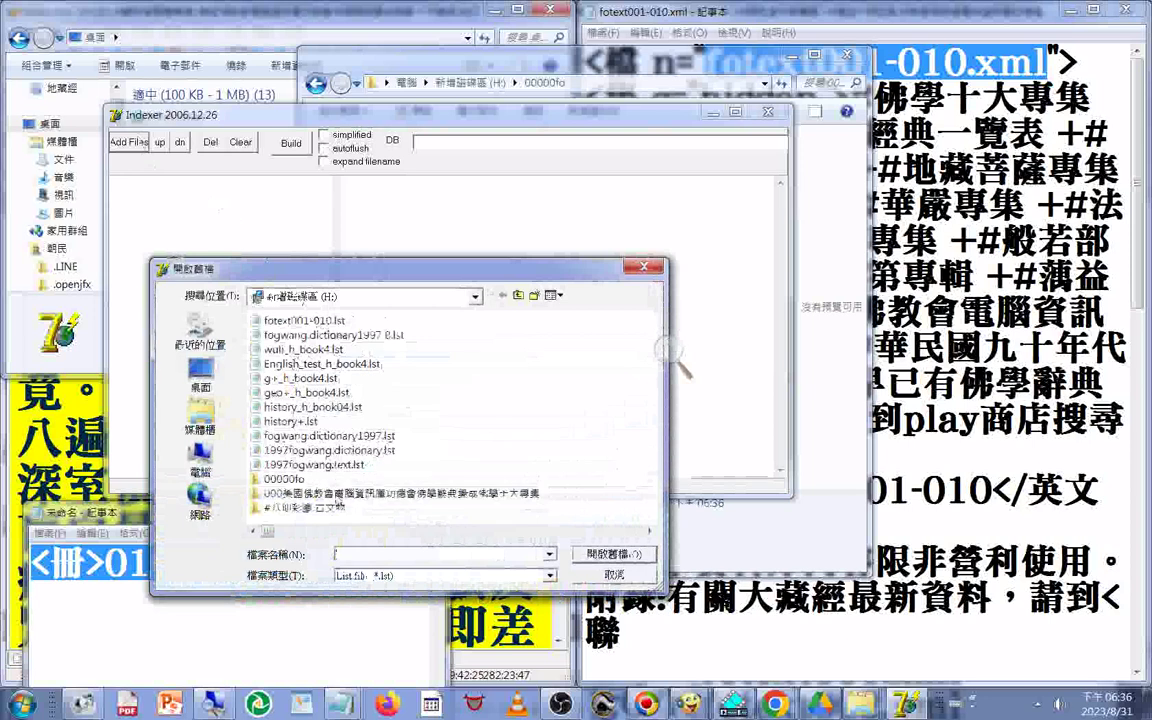
double_click(283, 479)
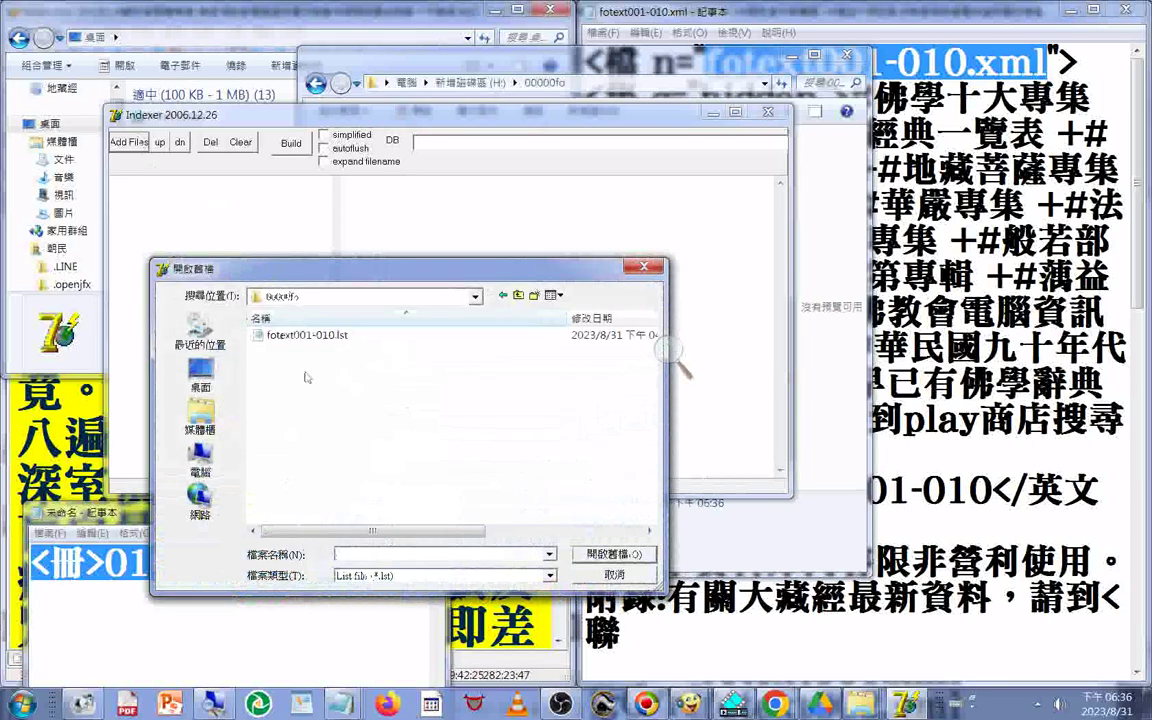
left_click(310, 337)
double_click(310, 337)
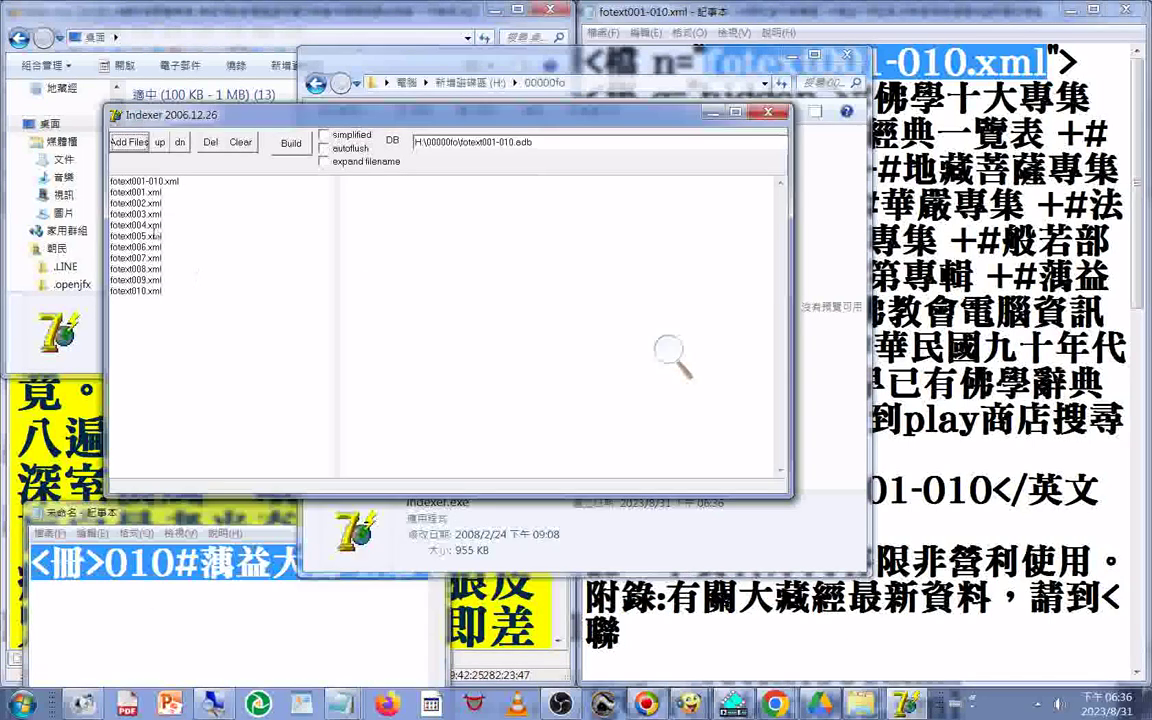
left_click(286, 148)
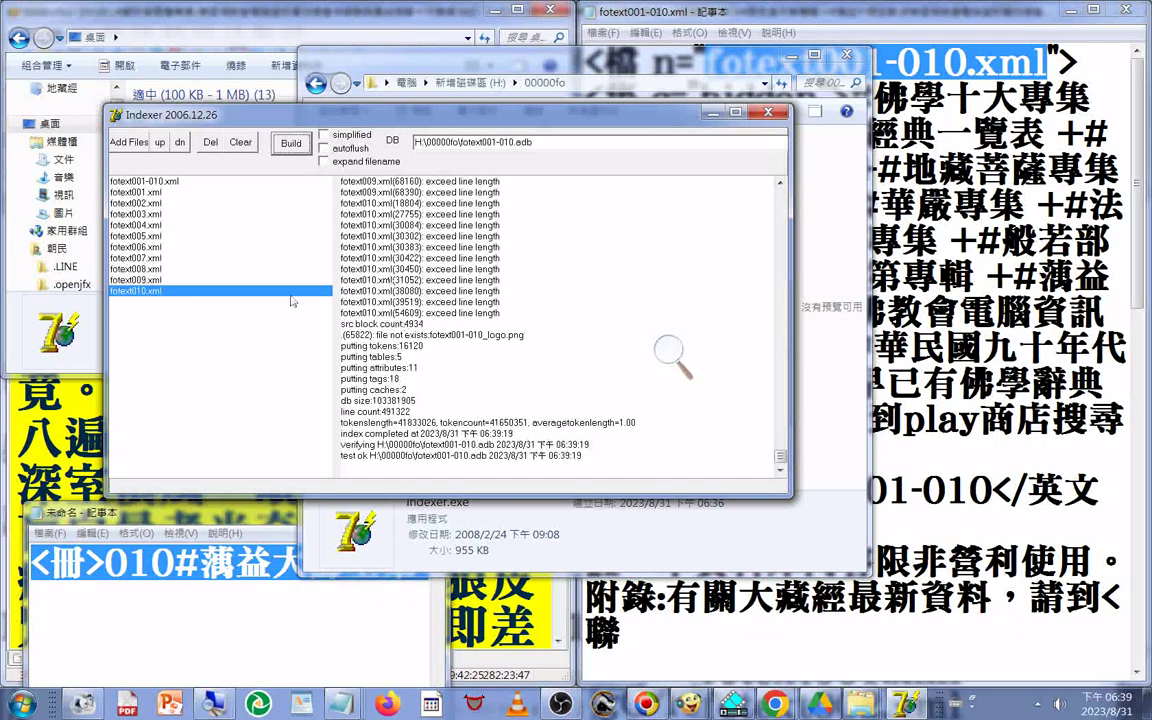
Examine the final part of the build log, highlighting the entry about fotext001-010_logo.png
right_click(393, 342)
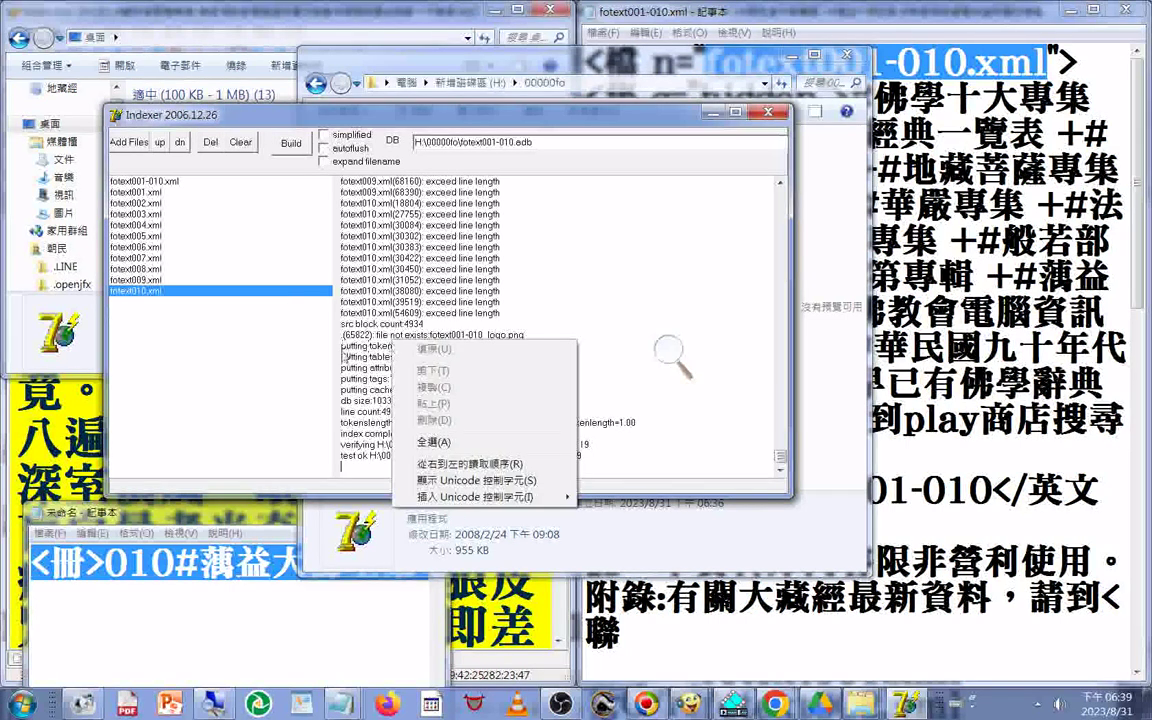
left_click(343, 345)
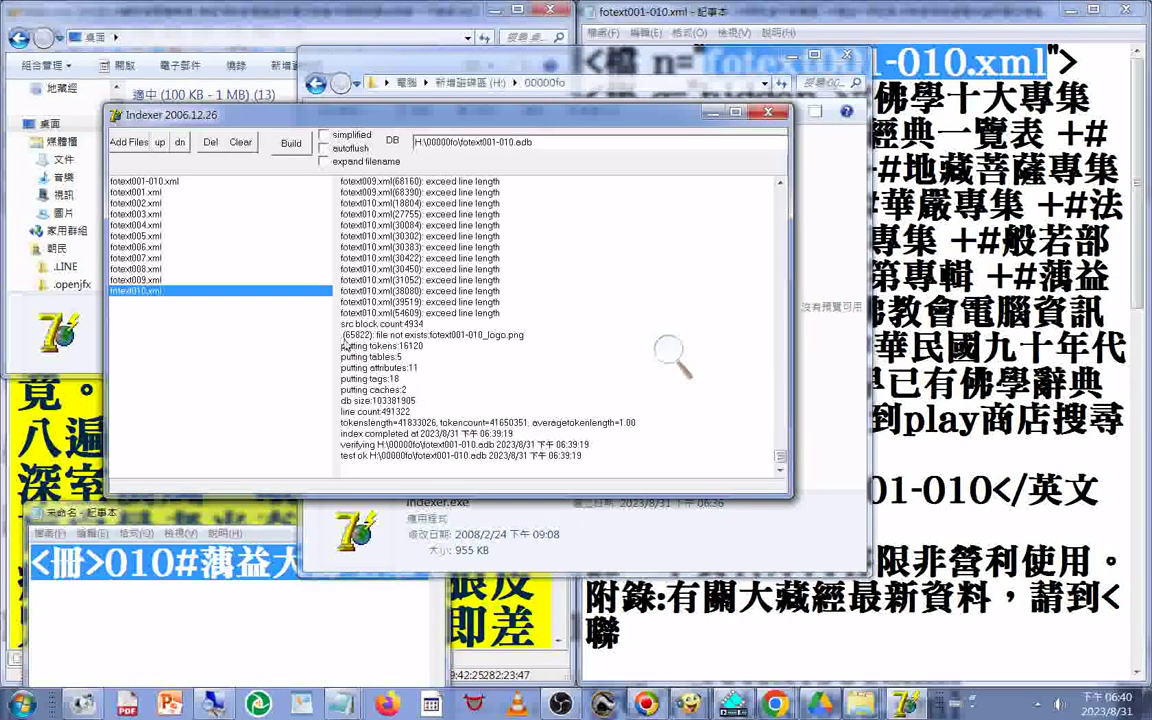
left_click_drag(343, 342, 363, 359)
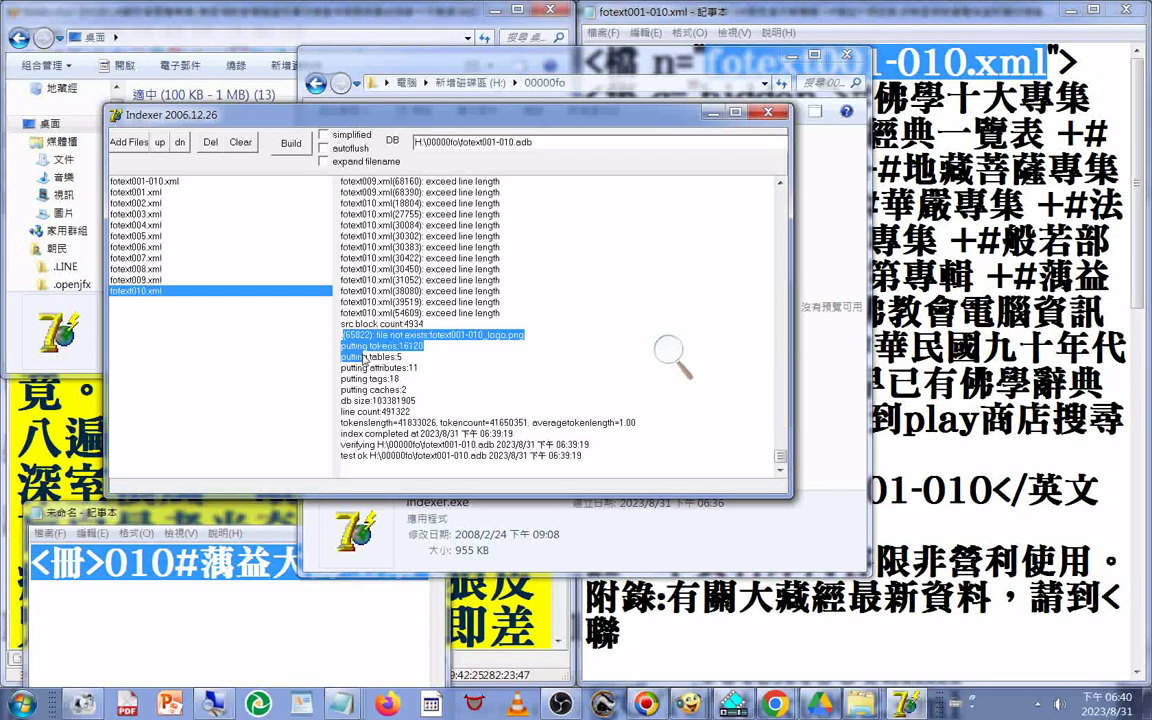
Copy the final part of the build log, from the src block count line to the test ok line, into the untitled Notepad document
left_click_drag(364, 359, 357, 351)
left_click_drag(357, 350, 583, 456)
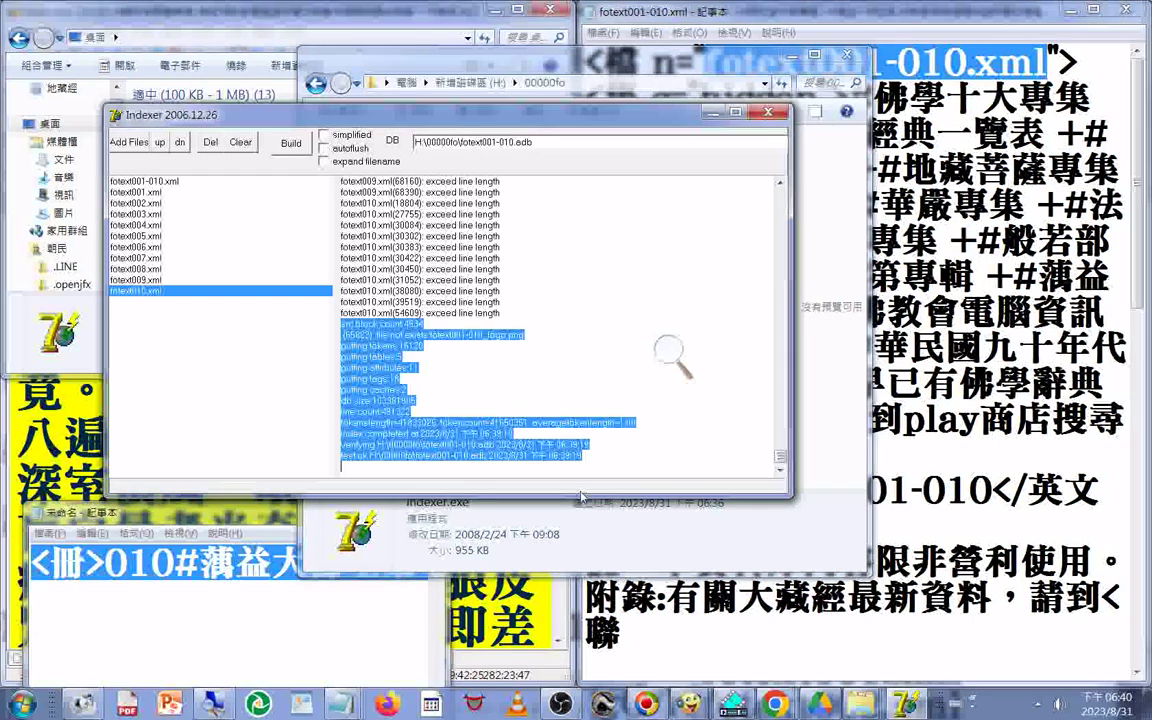
right_click(388, 407)
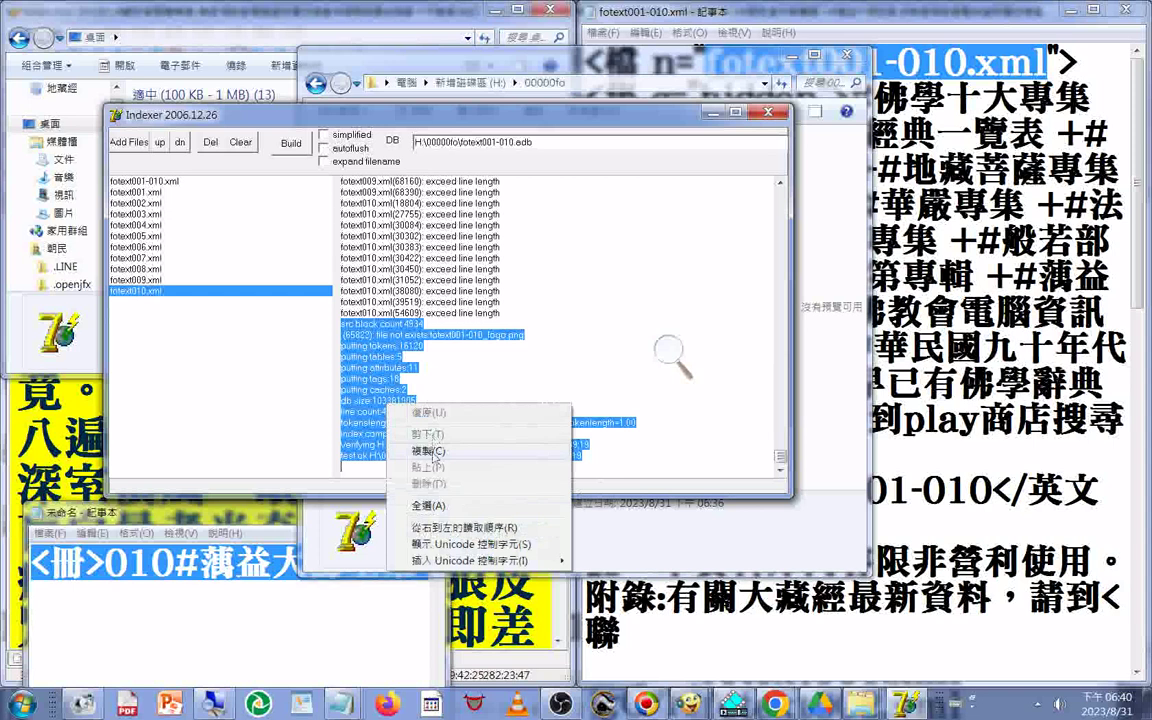
left_click(428, 451)
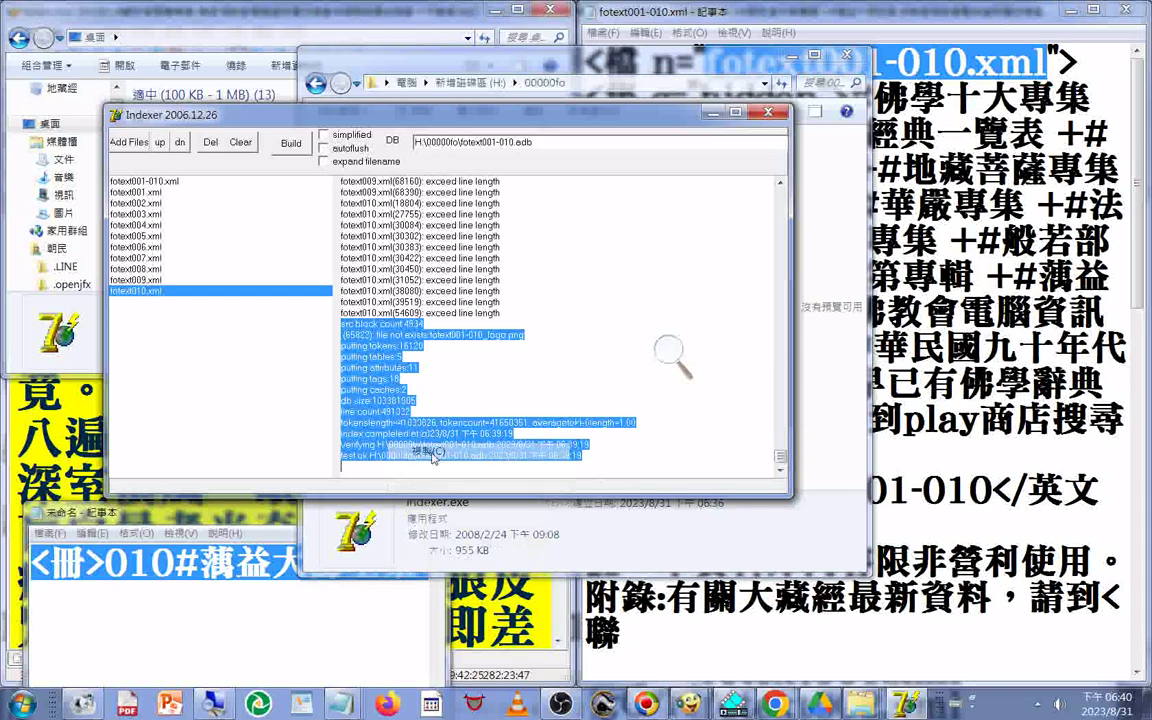
right_click(168, 565)
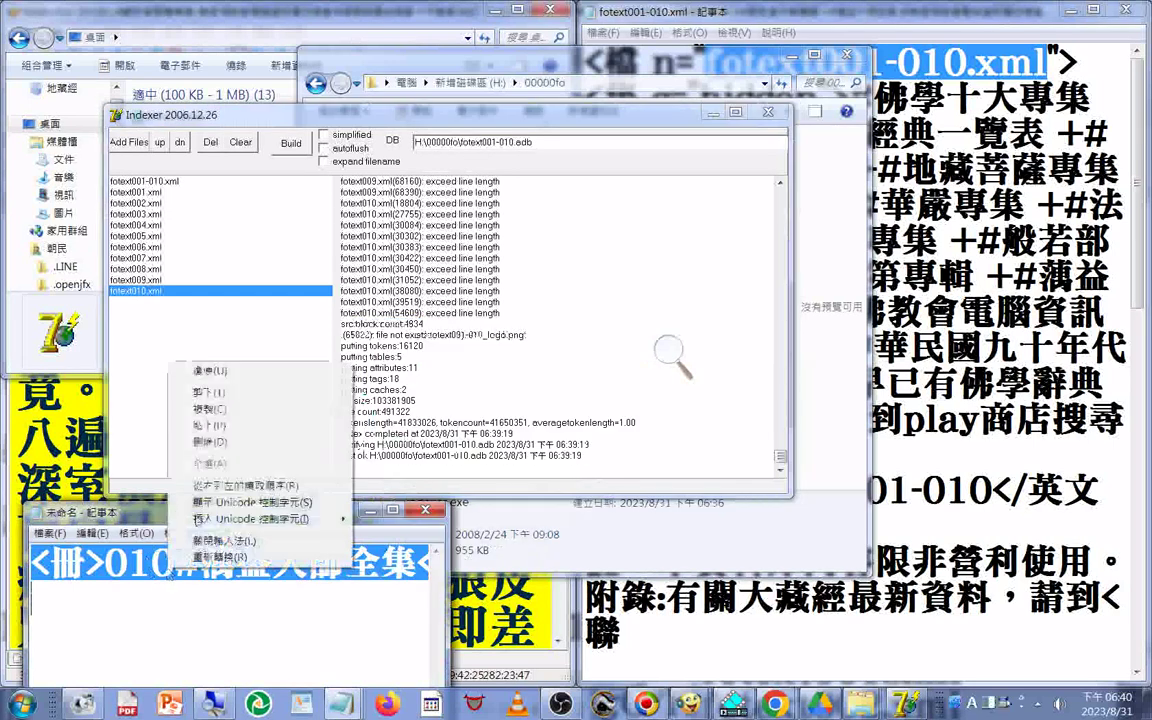
left_click(210, 428)
left_click_drag(234, 503, 270, 228)
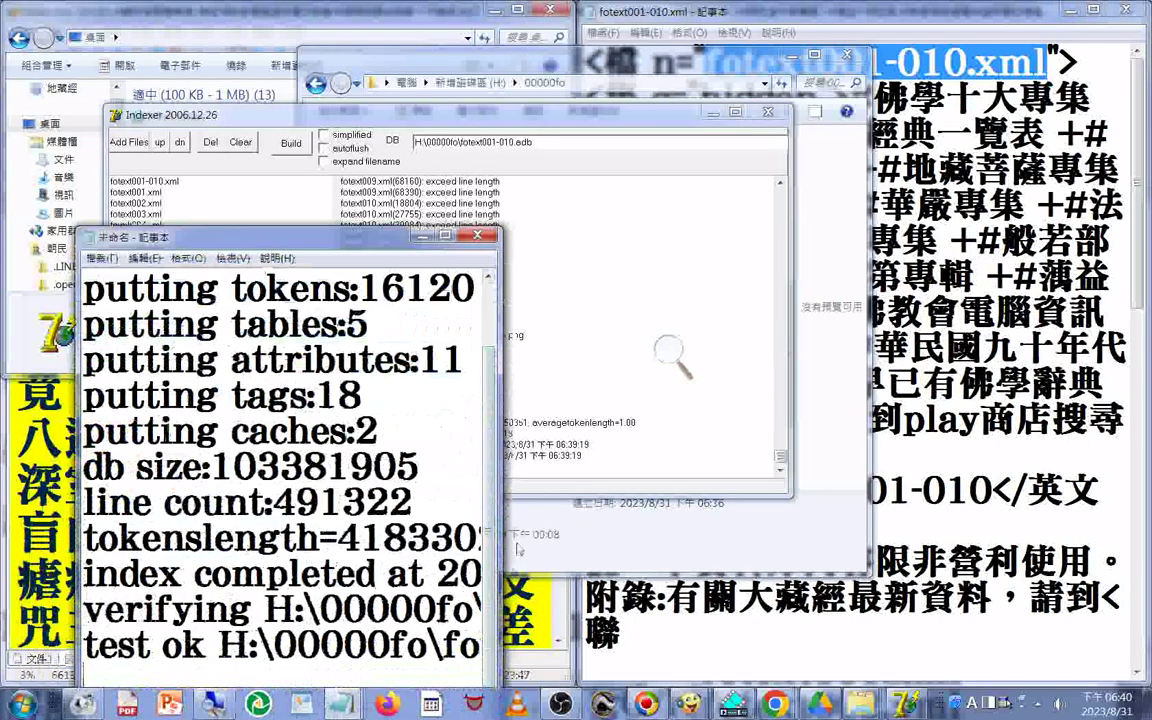
left_click_drag(470, 540, 82, 530)
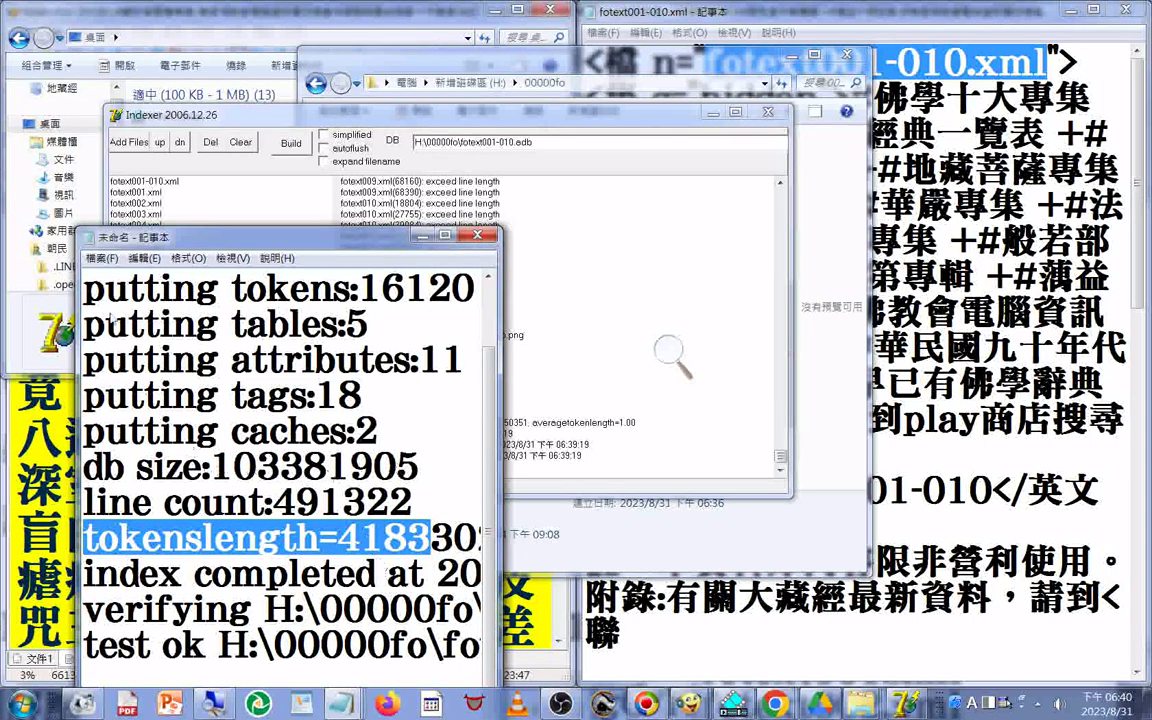
Save the pasted log in the 00000fo folder as 20230831adb_fotext001.010.txt with Unicode encoding, and minimize the document
left_click(98, 259)
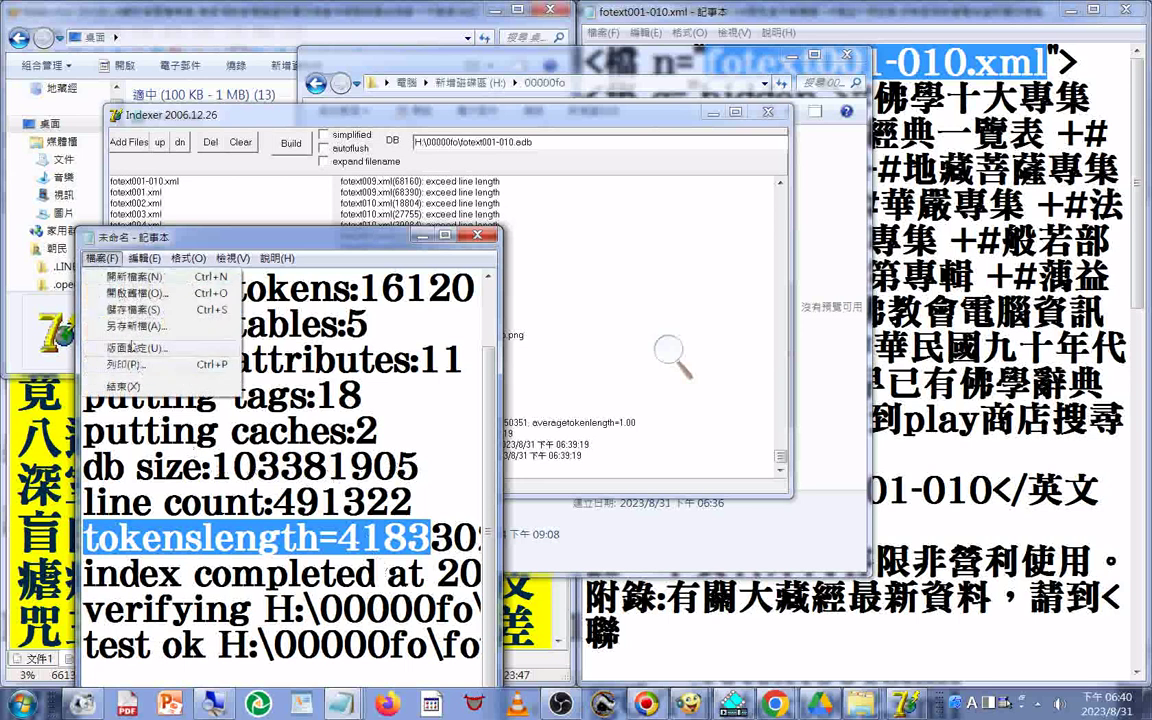
key("Escape")
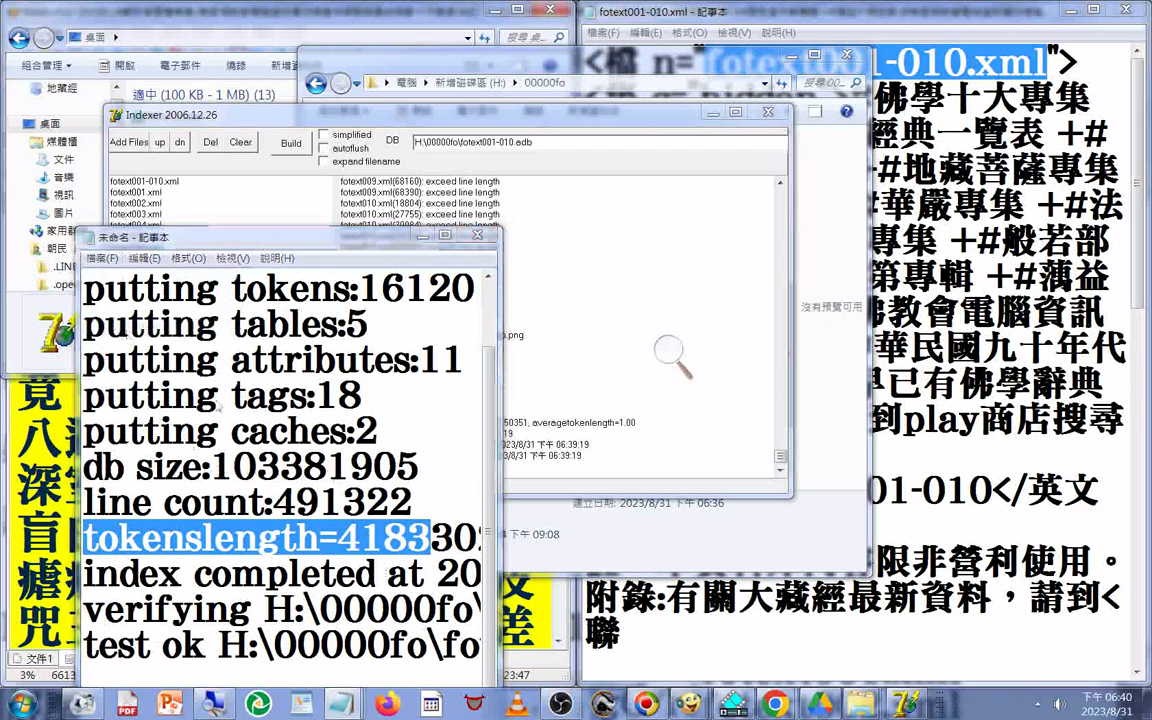
key("ctrl+s")
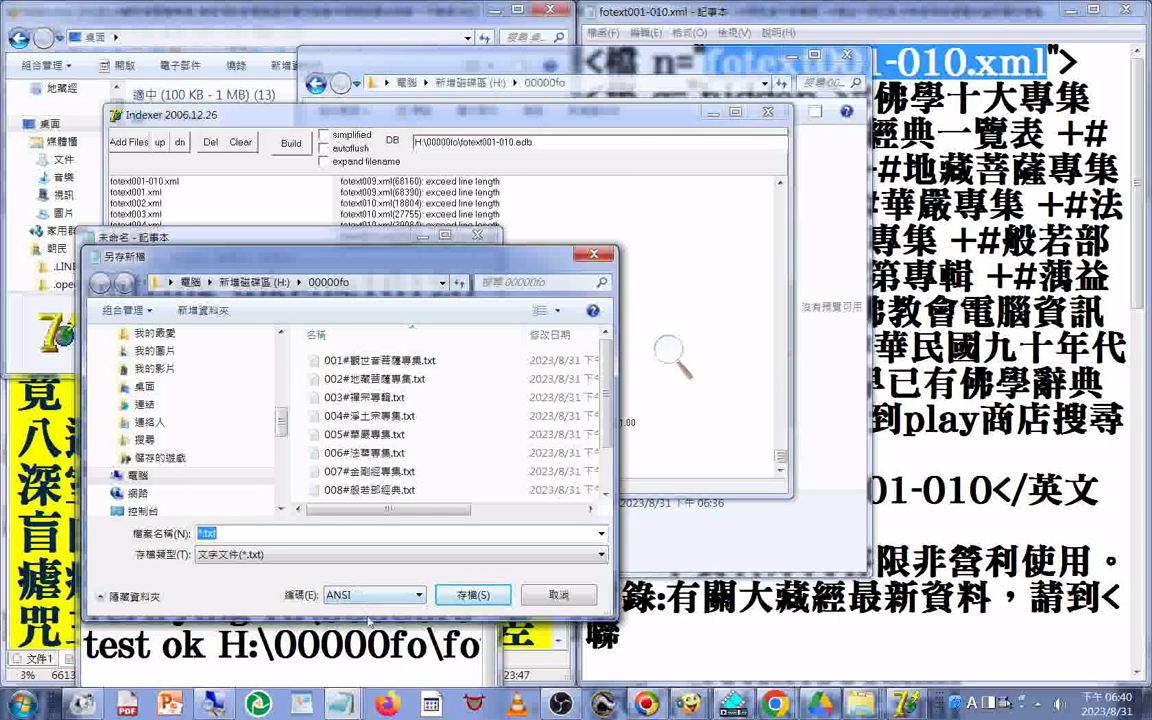
left_click(222, 561)
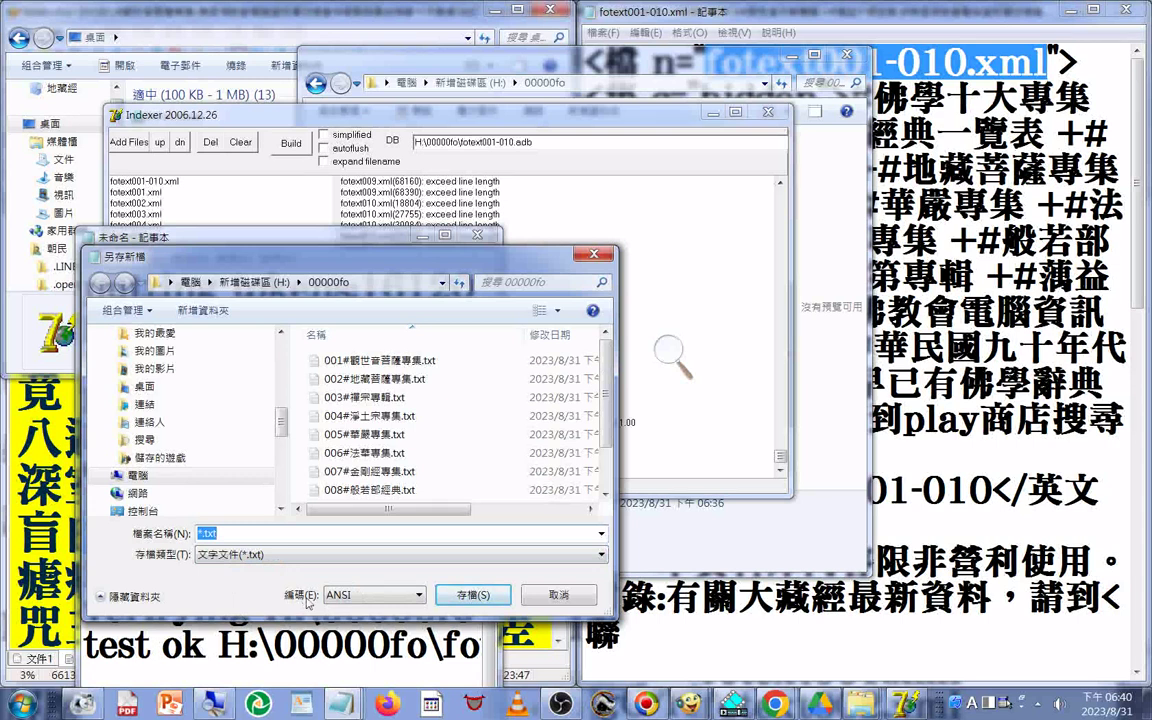
type("202309")
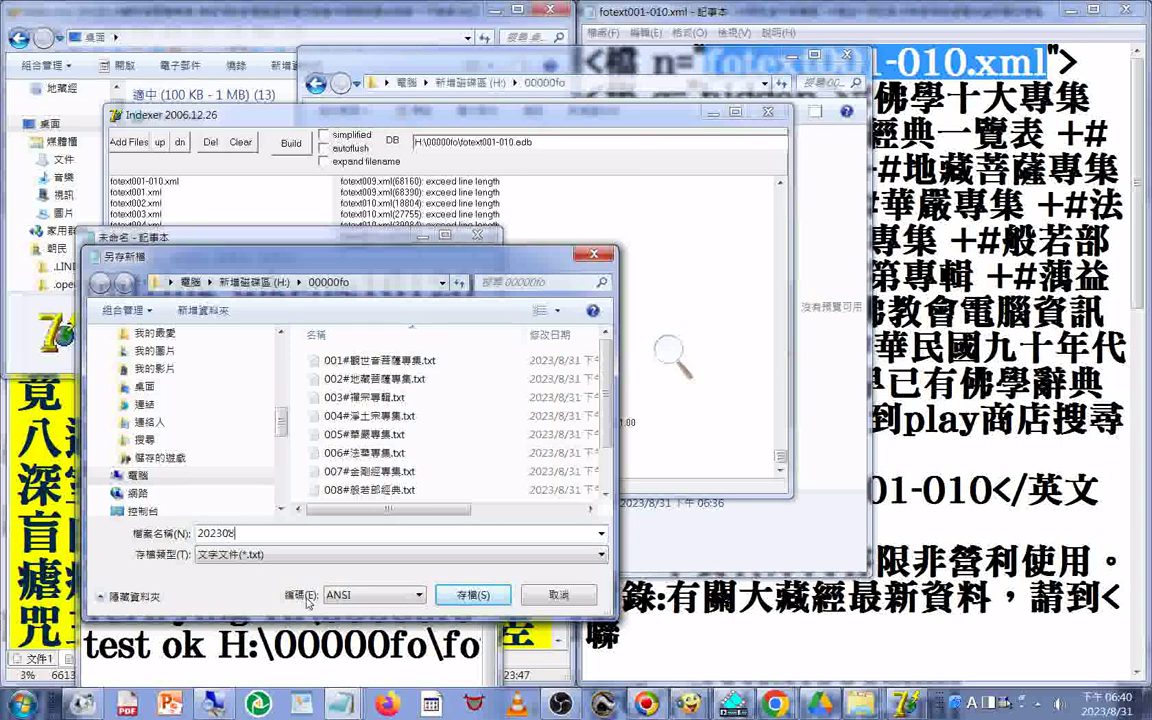
type("31adb")
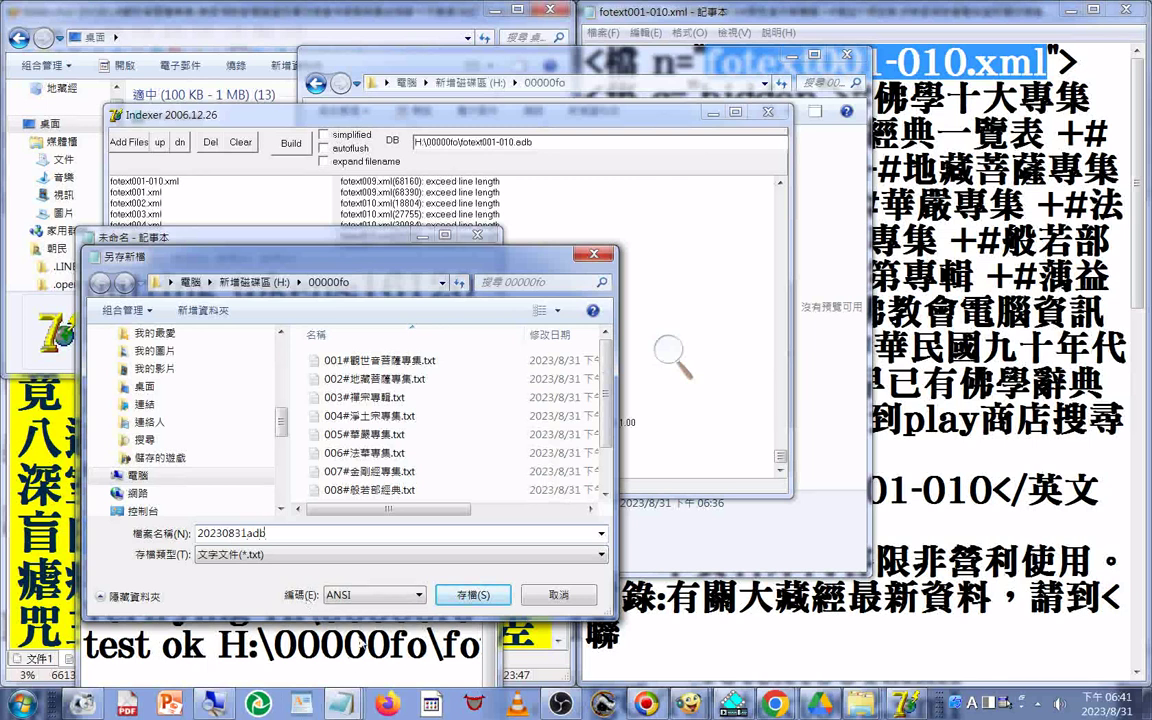
key("alt+e")
key("Down")
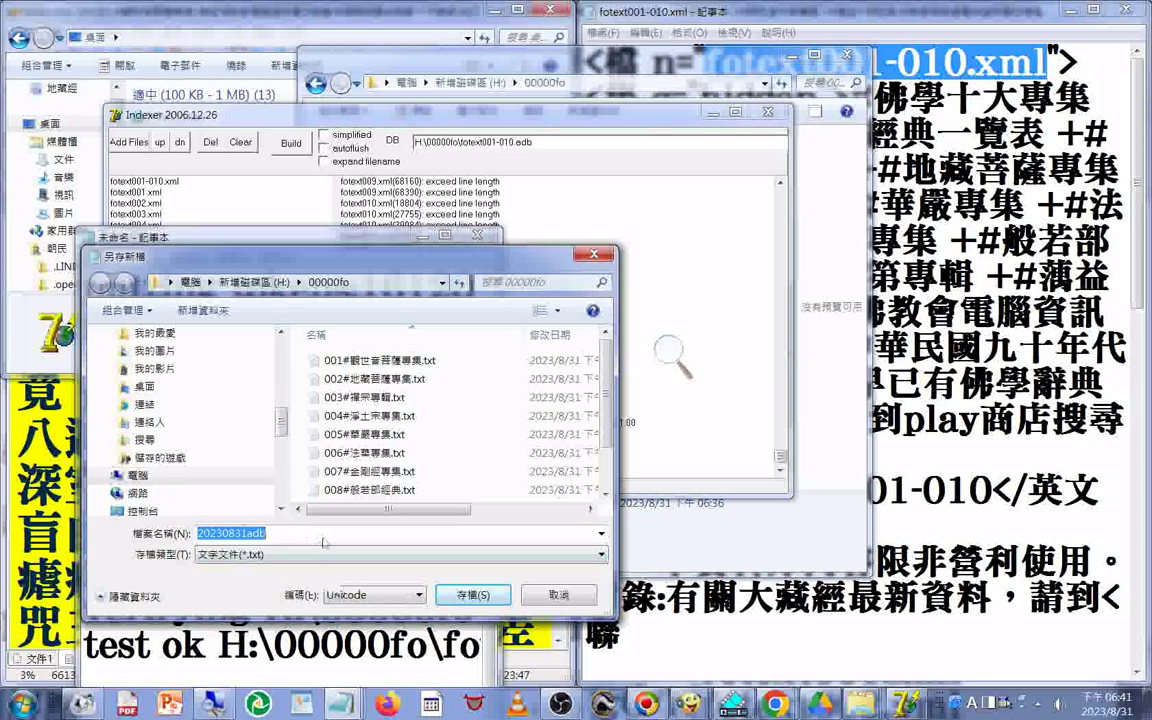
left_click(335, 538)
type("_fo")
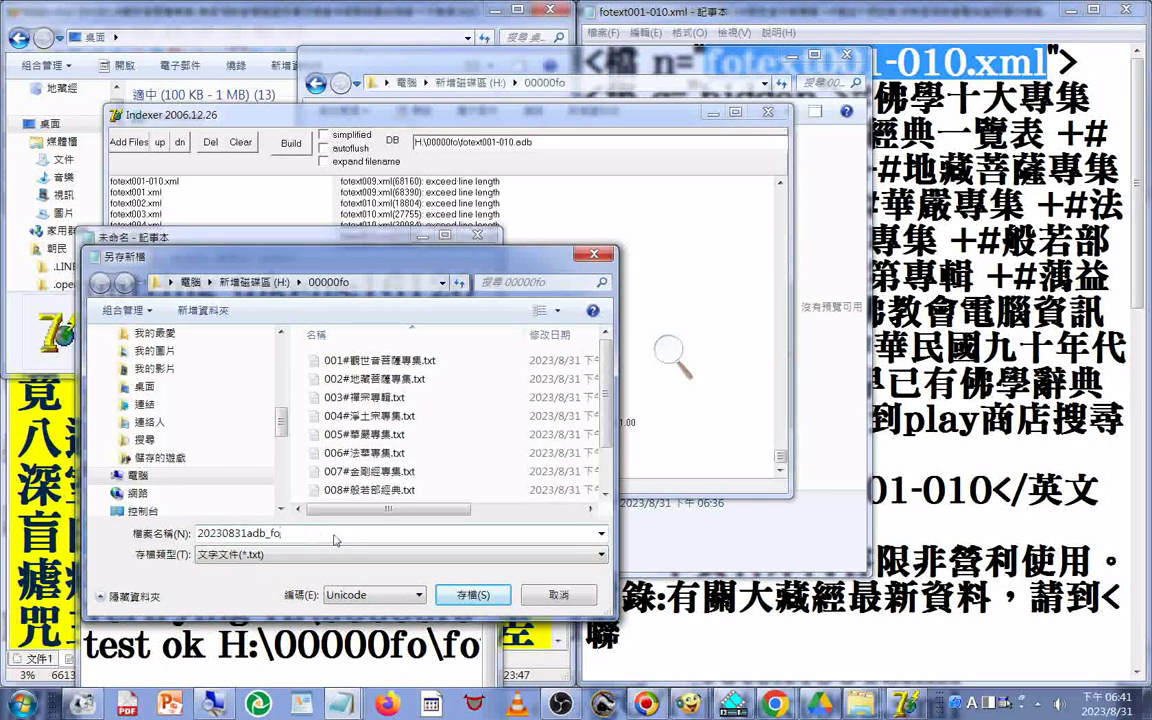
type("001")
type(".010")
type("t")
type("ex")
type("t")
left_click(467, 597)
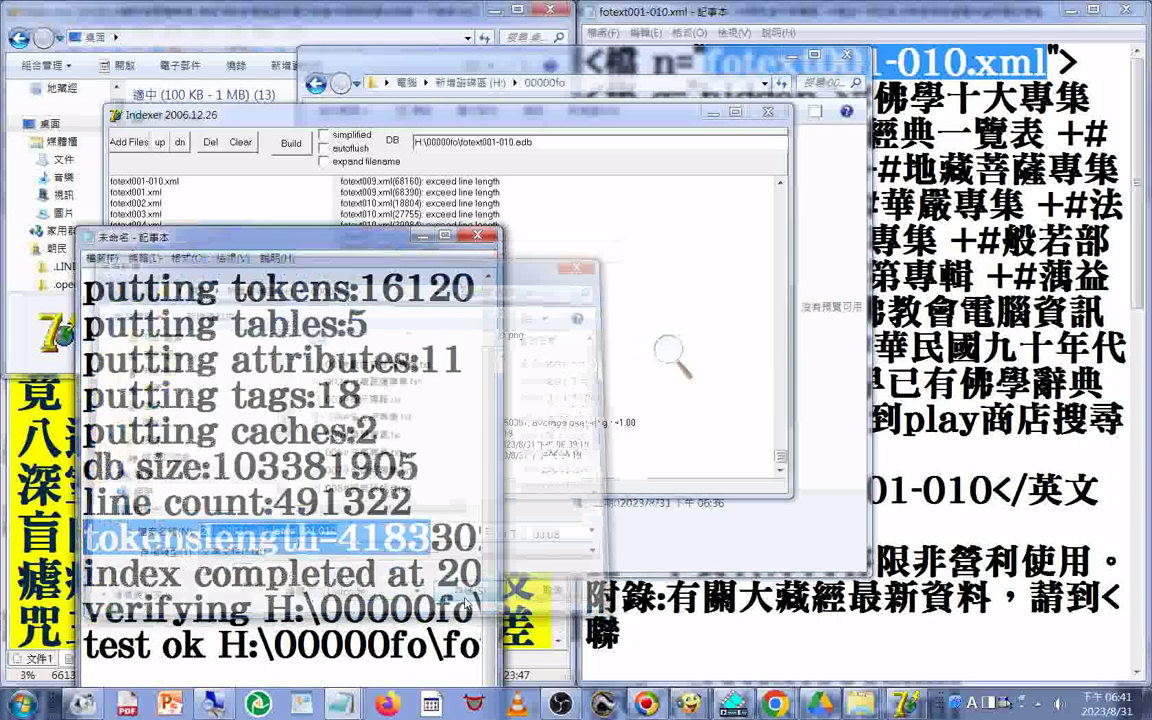
left_click(421, 237)
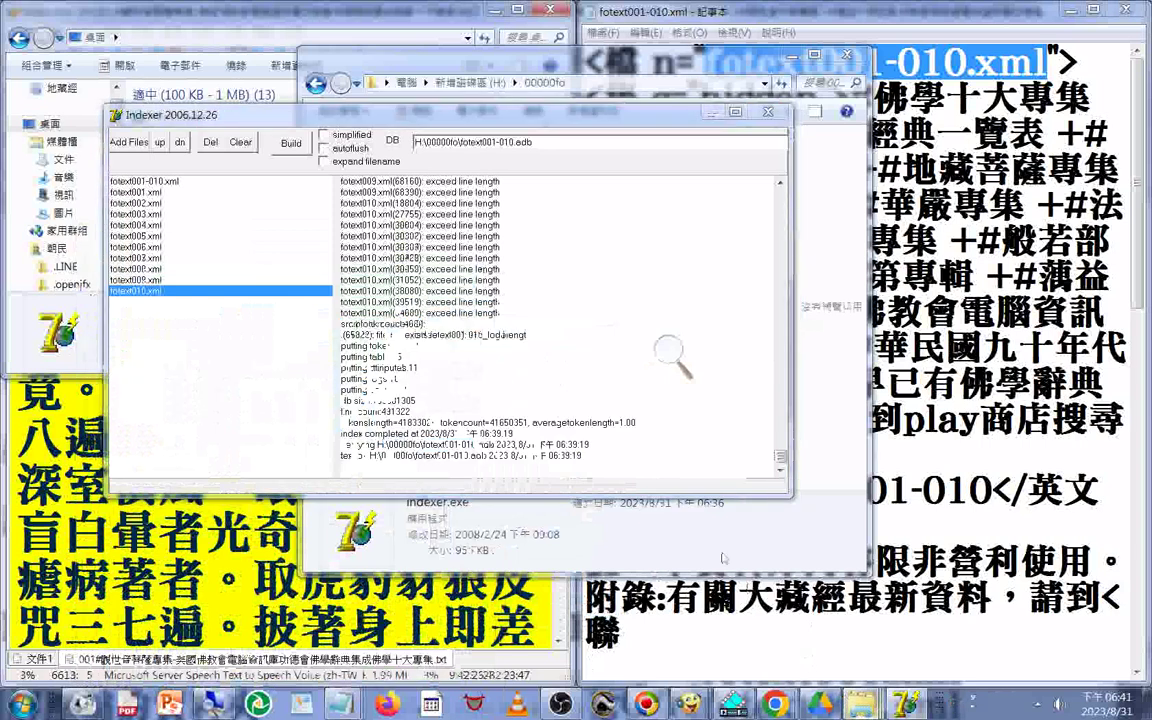
Check the files in the maximized 00000fo folder and select the built database fotext001-010.adb
mouse_move(720, 539)
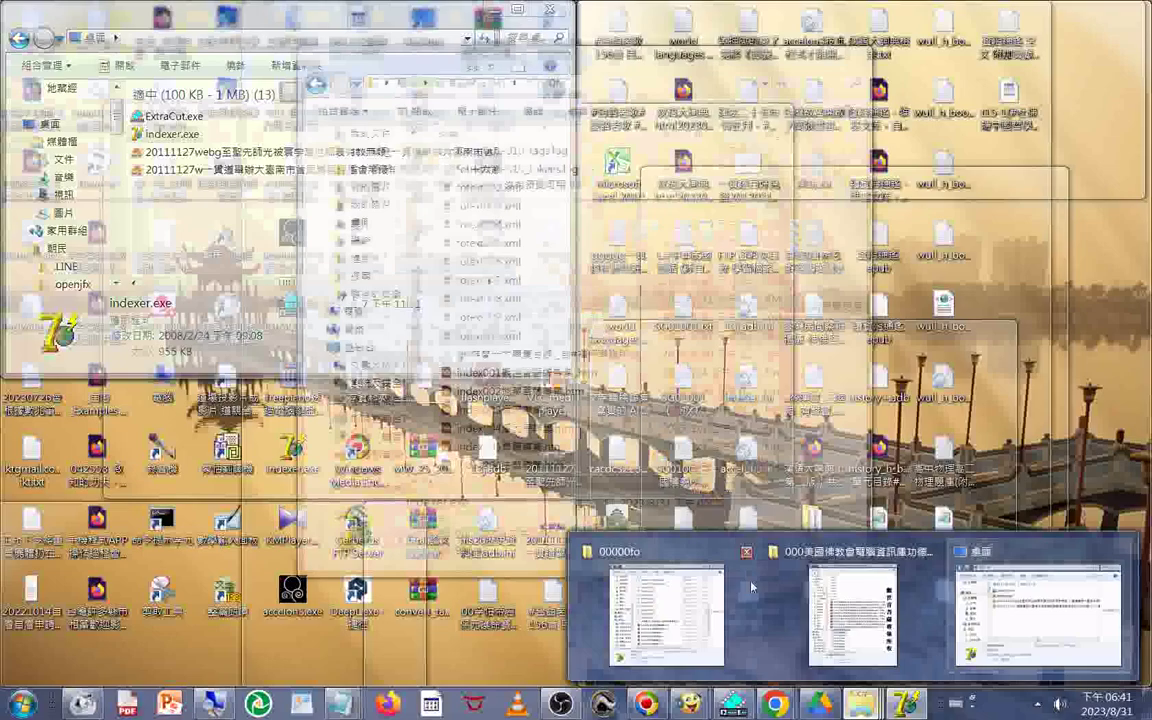
left_click(752, 587)
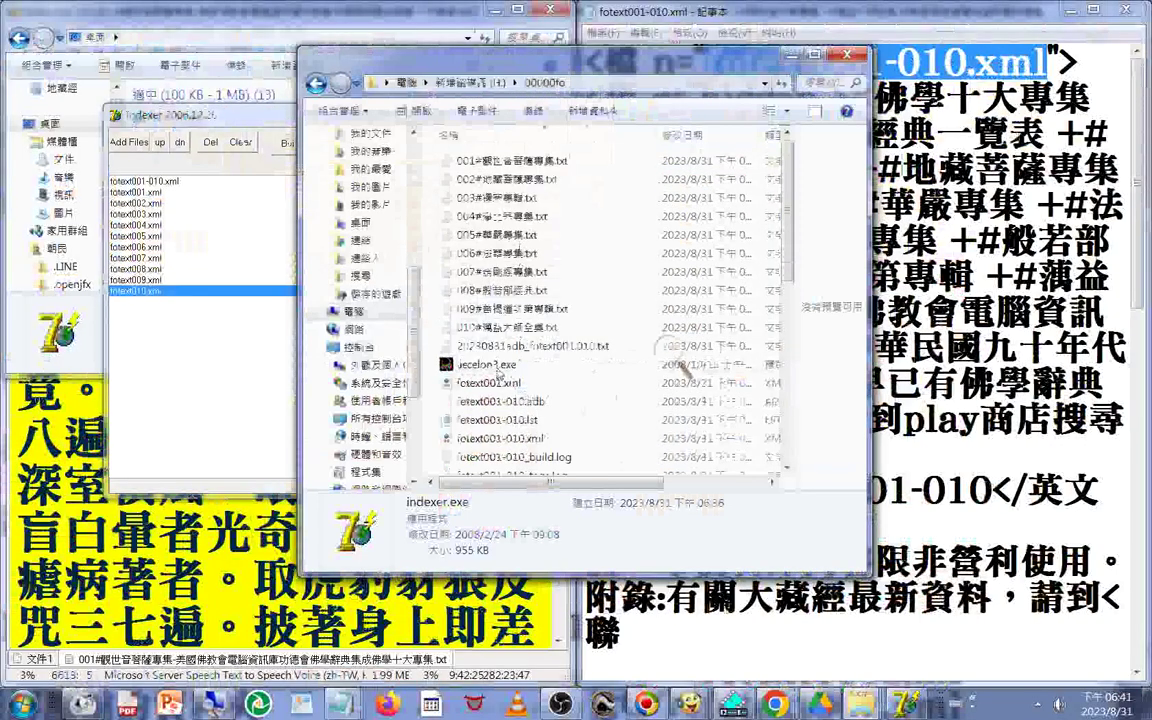
mouse_move(499, 376)
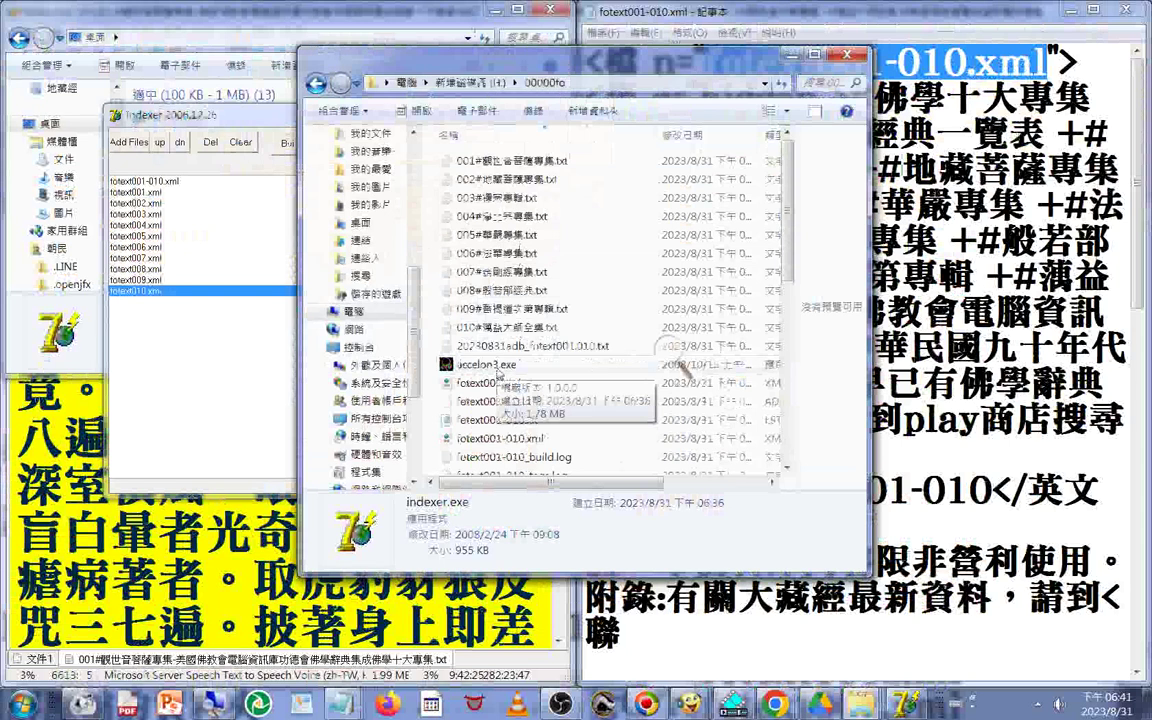
scroll(499, 376, "down", 7)
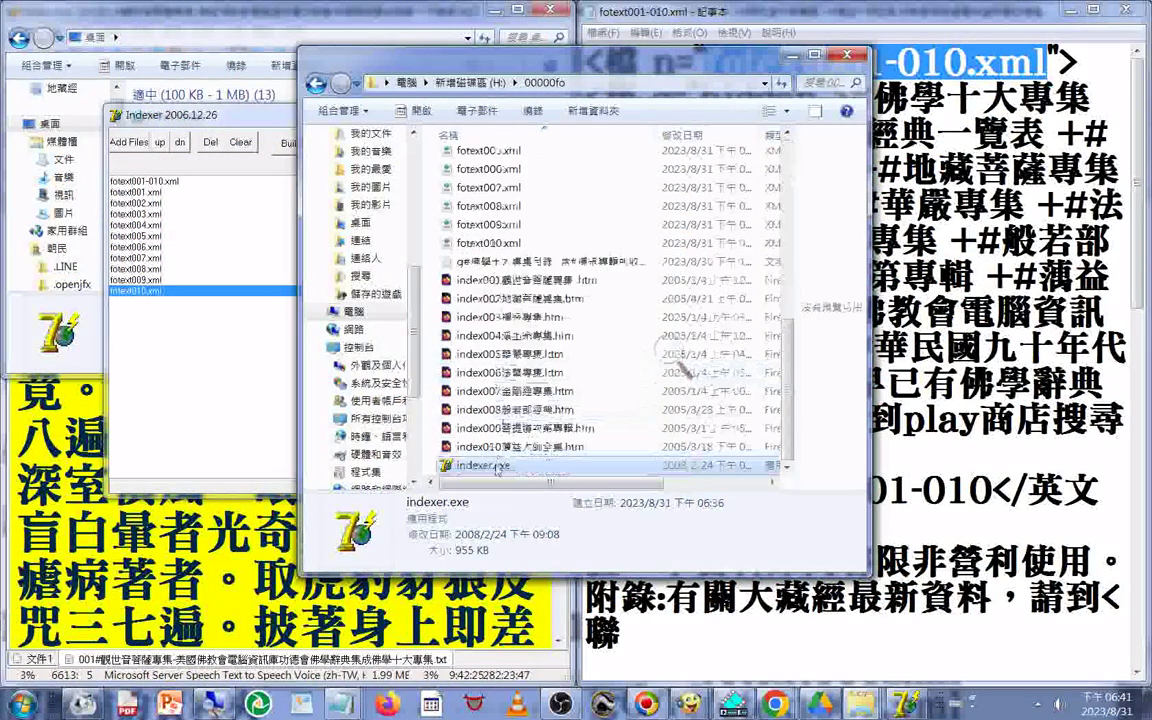
scroll(540, 198, "up", 1)
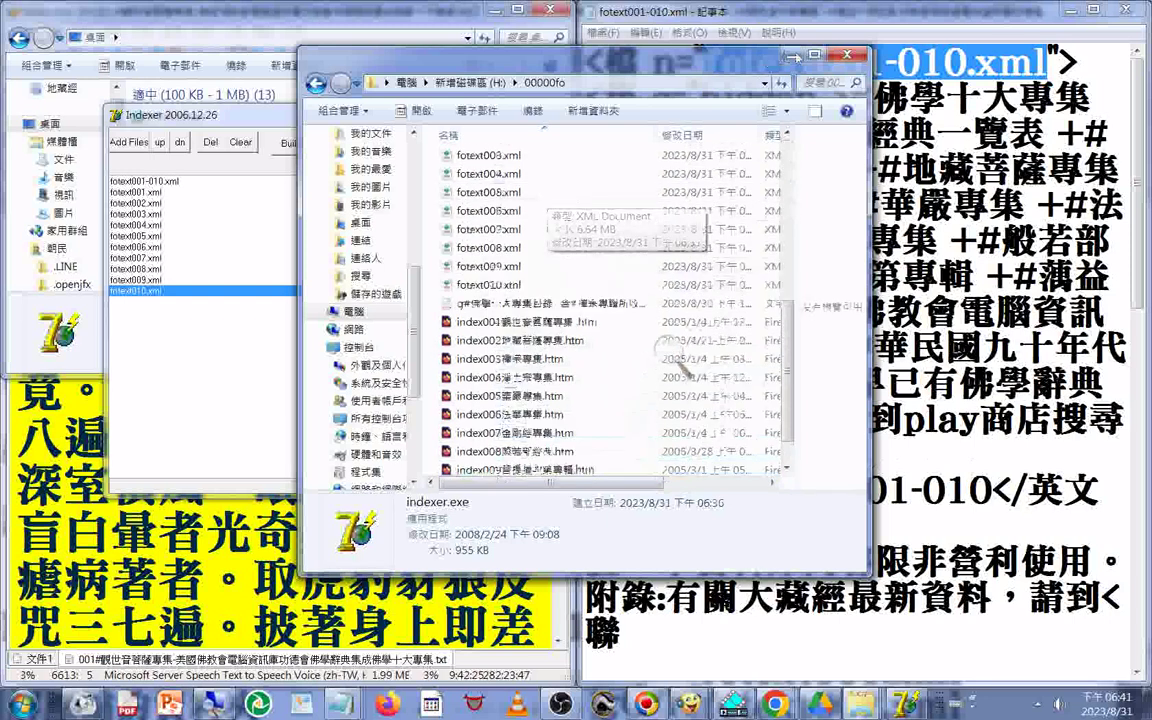
double_click(733, 55)
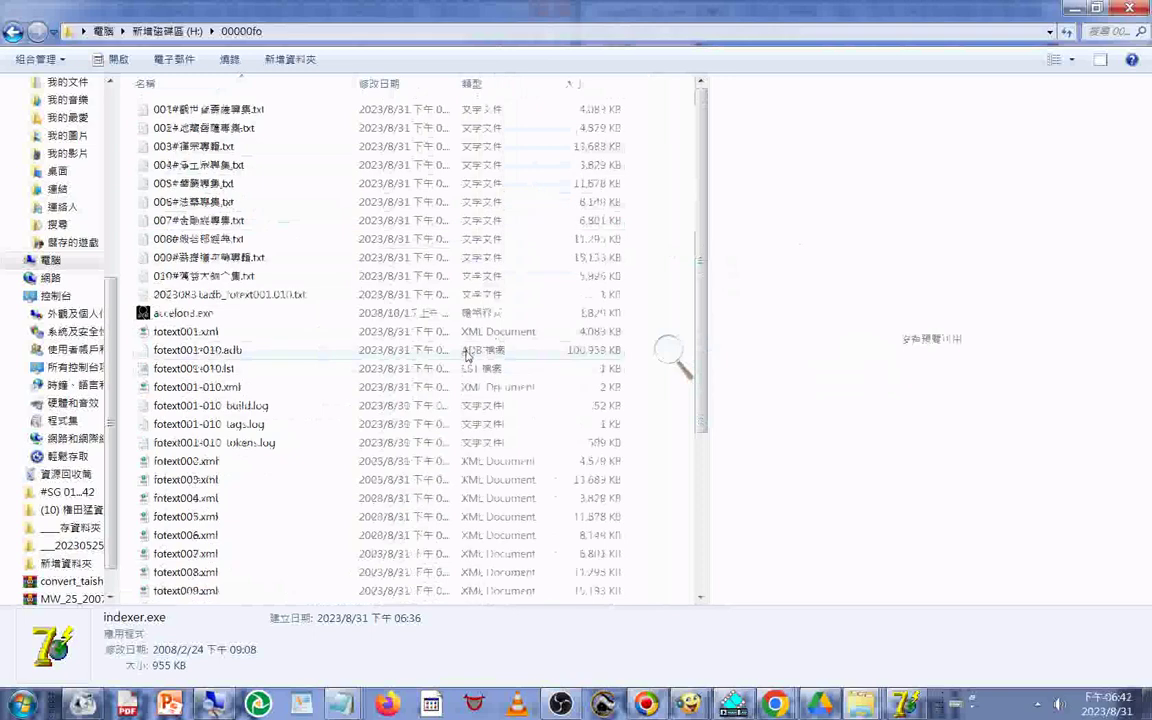
left_click(466, 354)
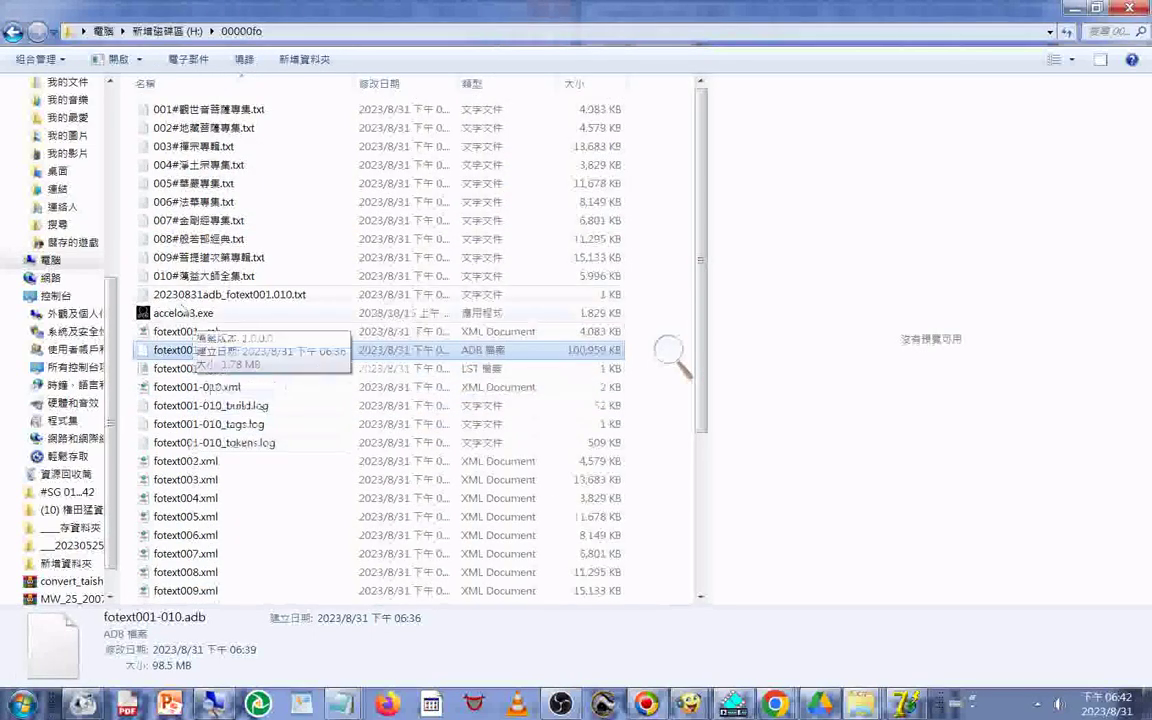
Launch accelon3.exe from the 00000fo folder, open the fotext001-010 database and maximize its reading window
double_click(183, 313)
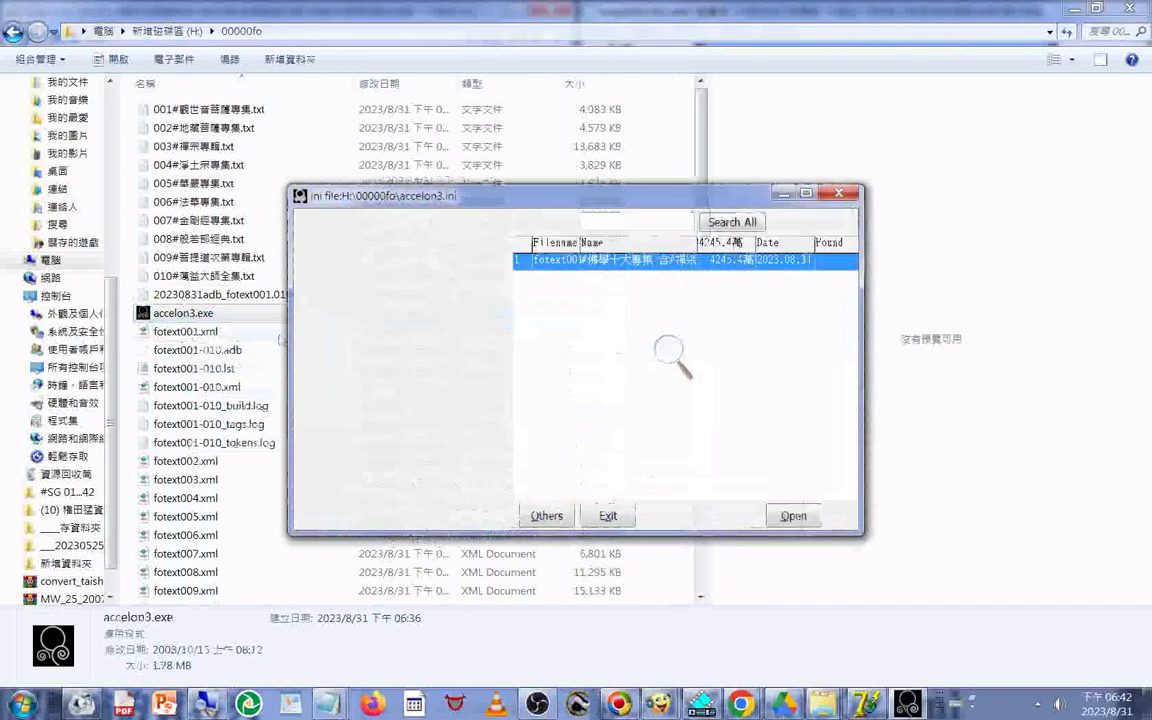
double_click(594, 262)
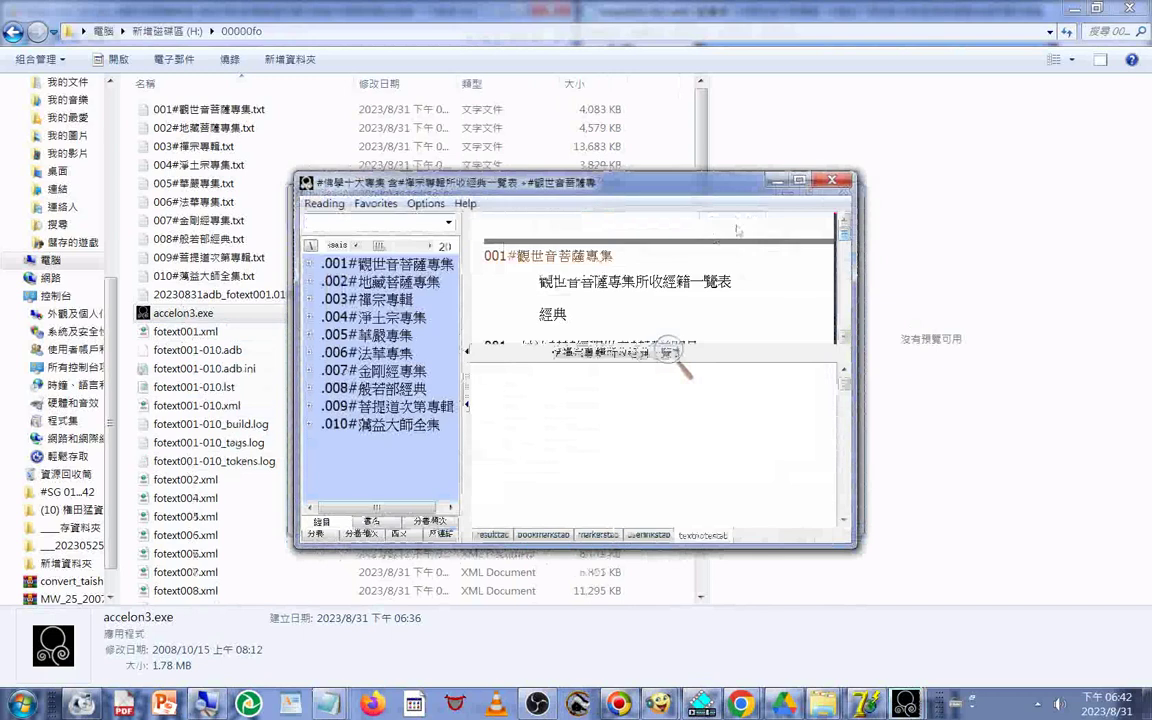
left_click(800, 181)
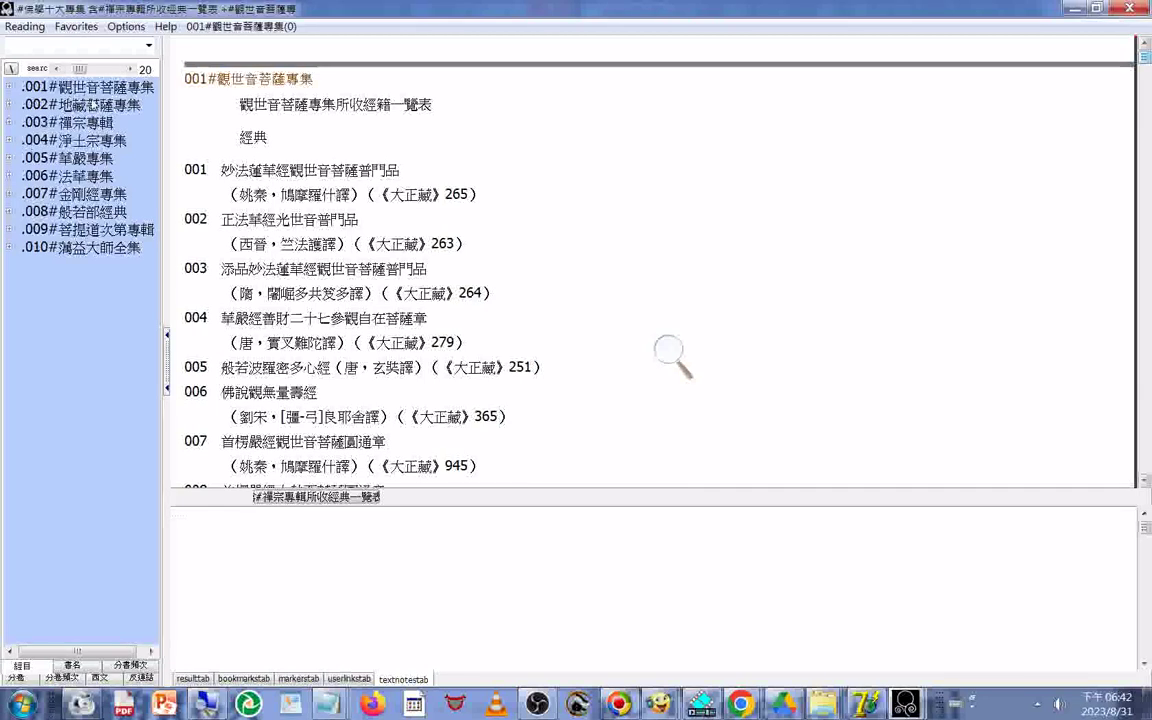
Open the ten collections one after another, from 001#觀世音菩薩專集 to 010#蕅益大師全集, and check the opening text of each
left_click(80, 87)
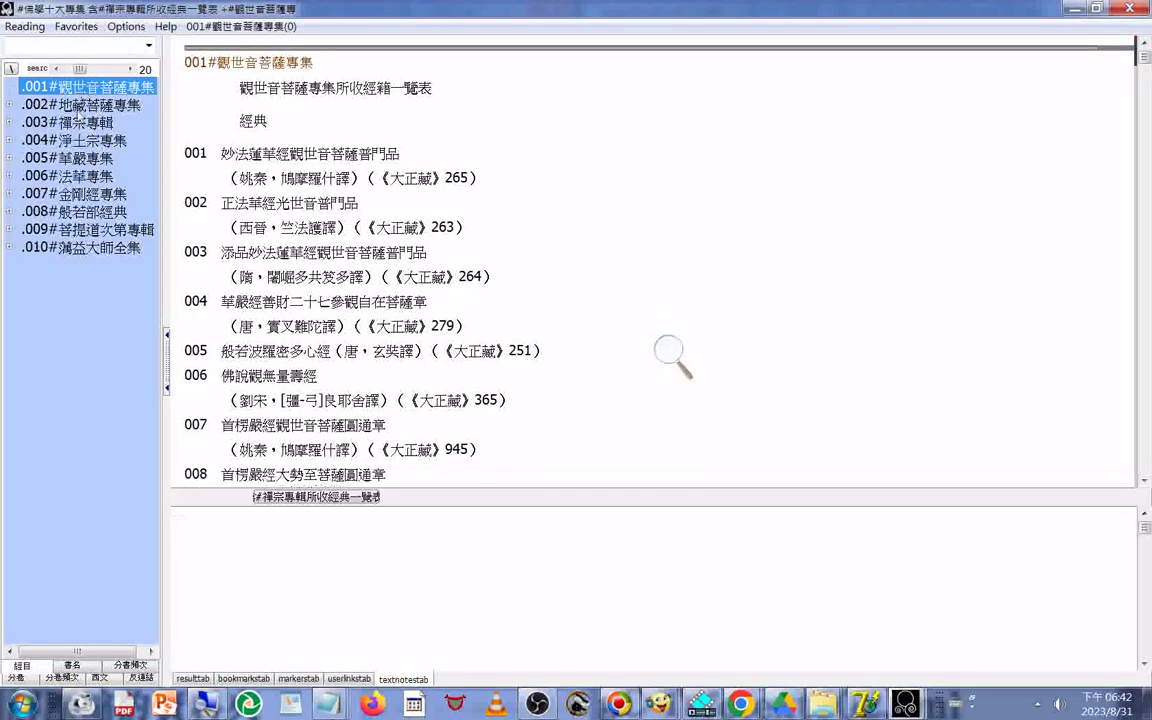
left_click(76, 106)
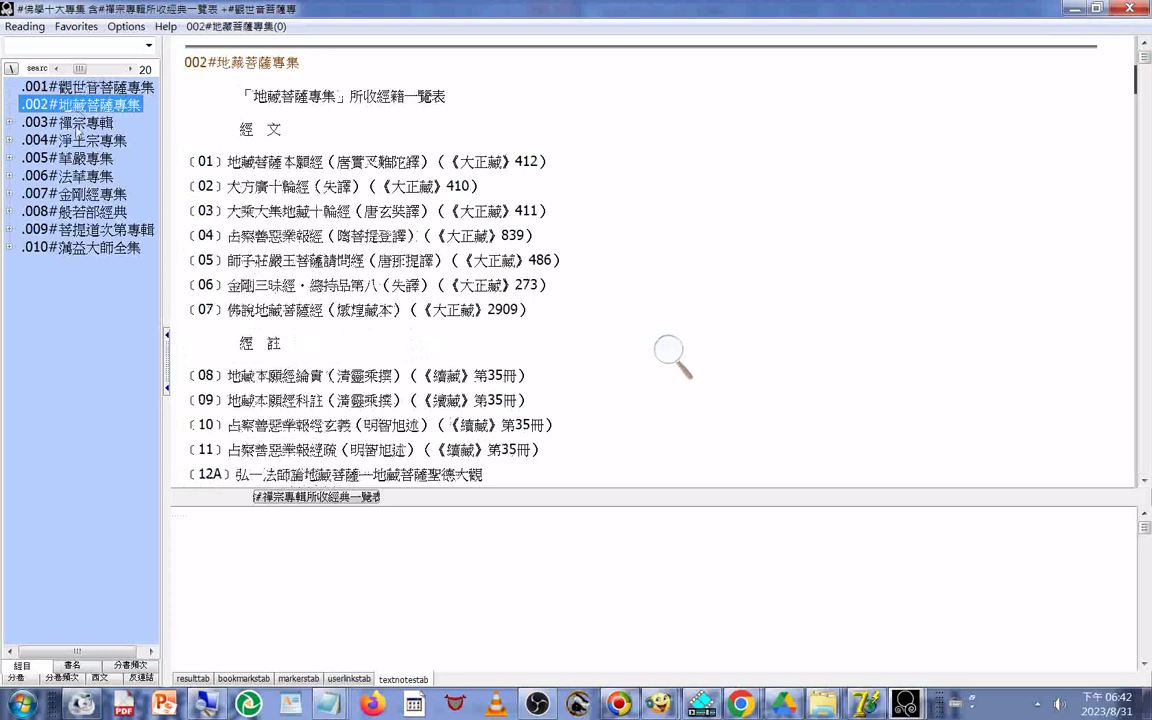
left_click(76, 124)
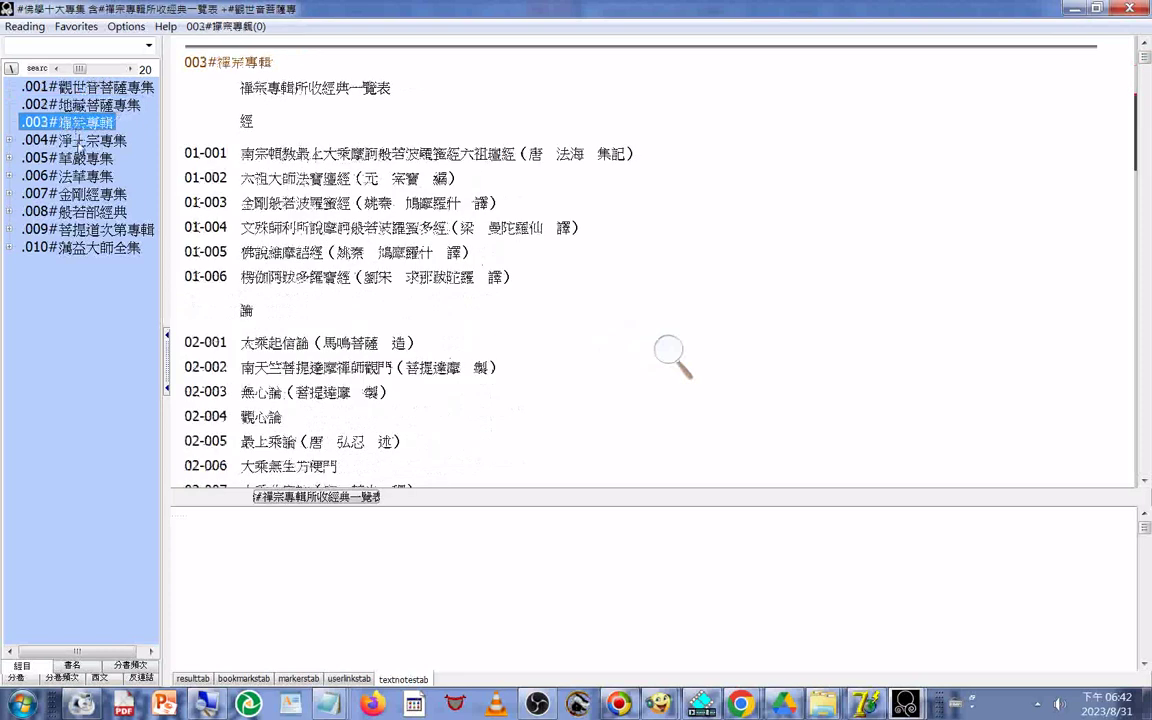
left_click(76, 142)
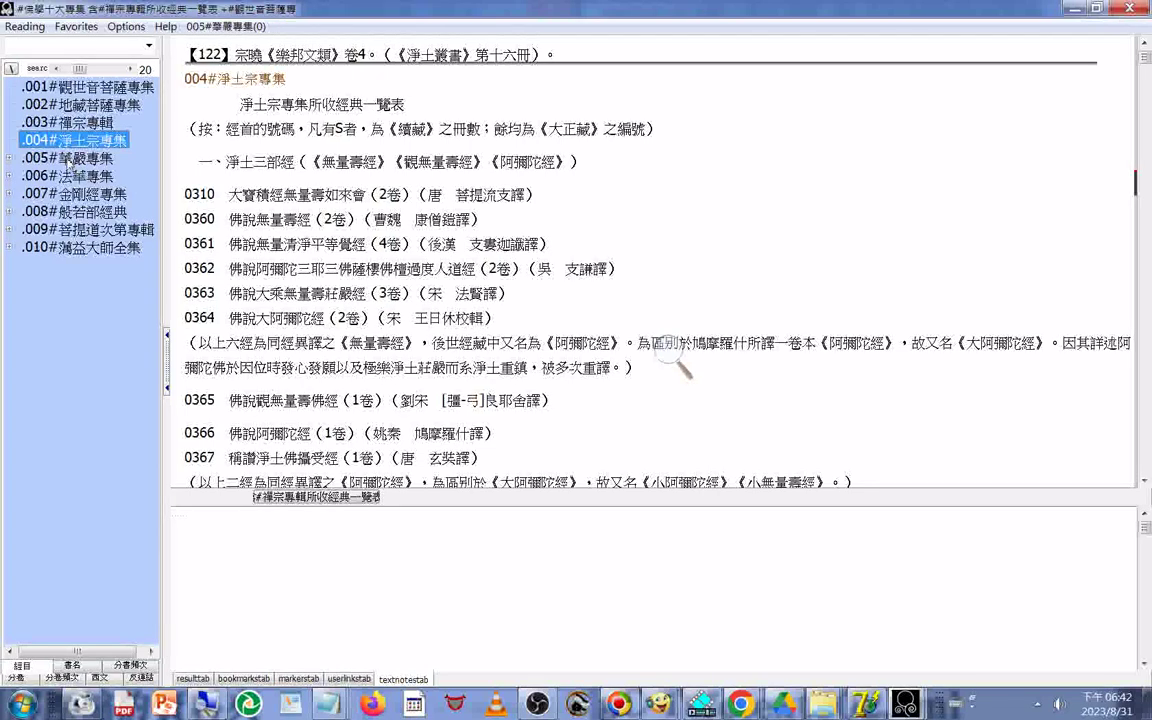
left_click(66, 158)
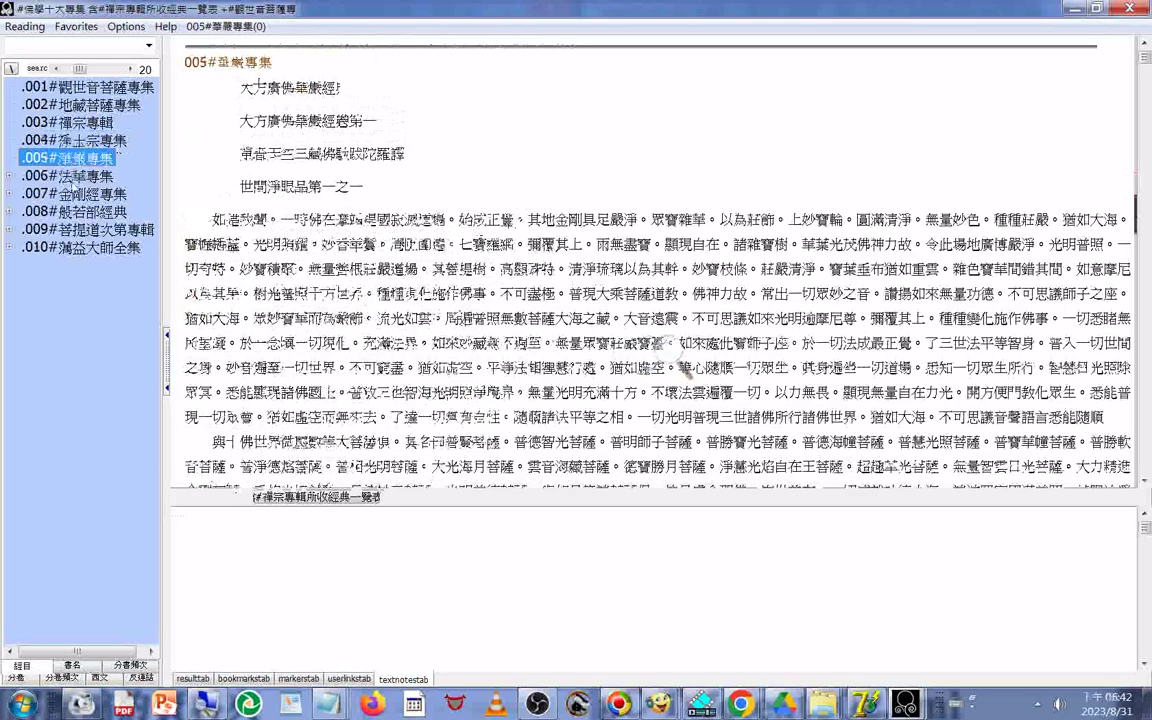
left_click(66, 175)
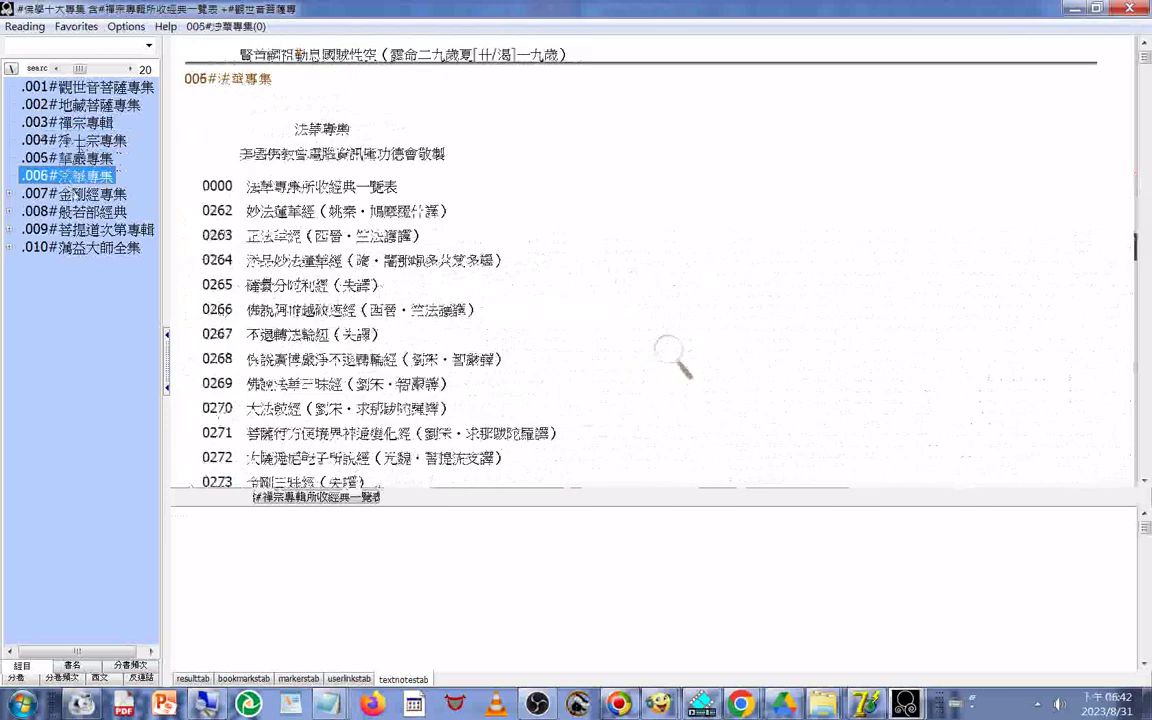
left_click(80, 193)
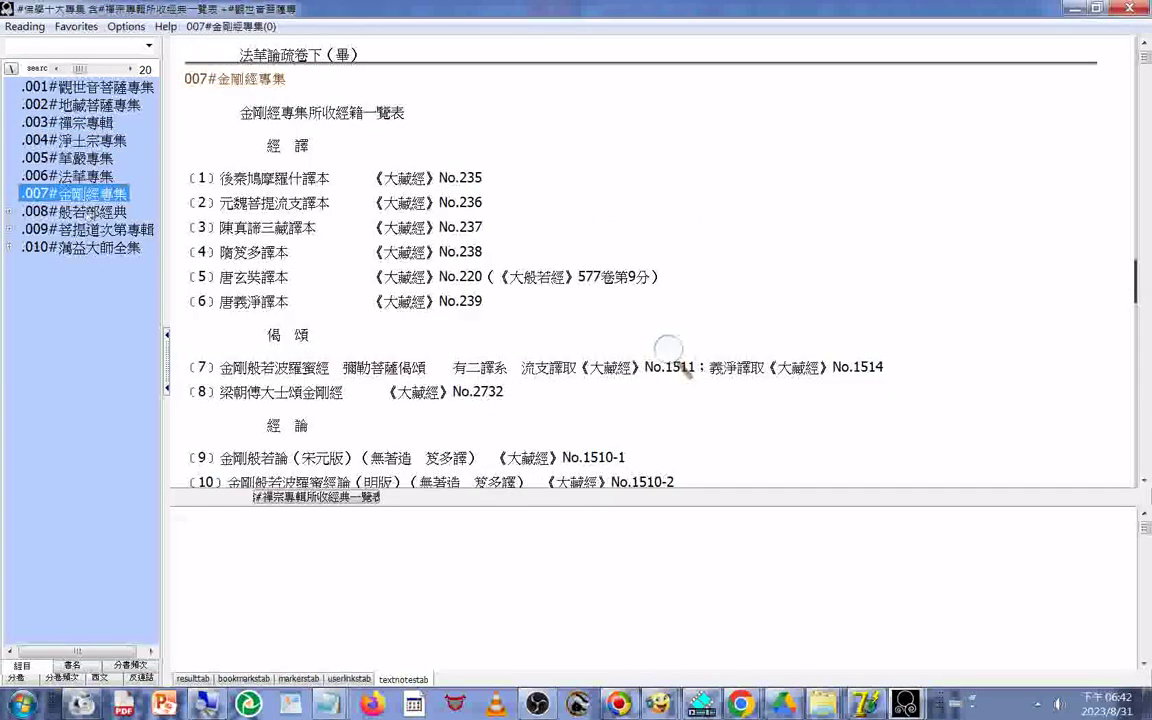
left_click(86, 212)
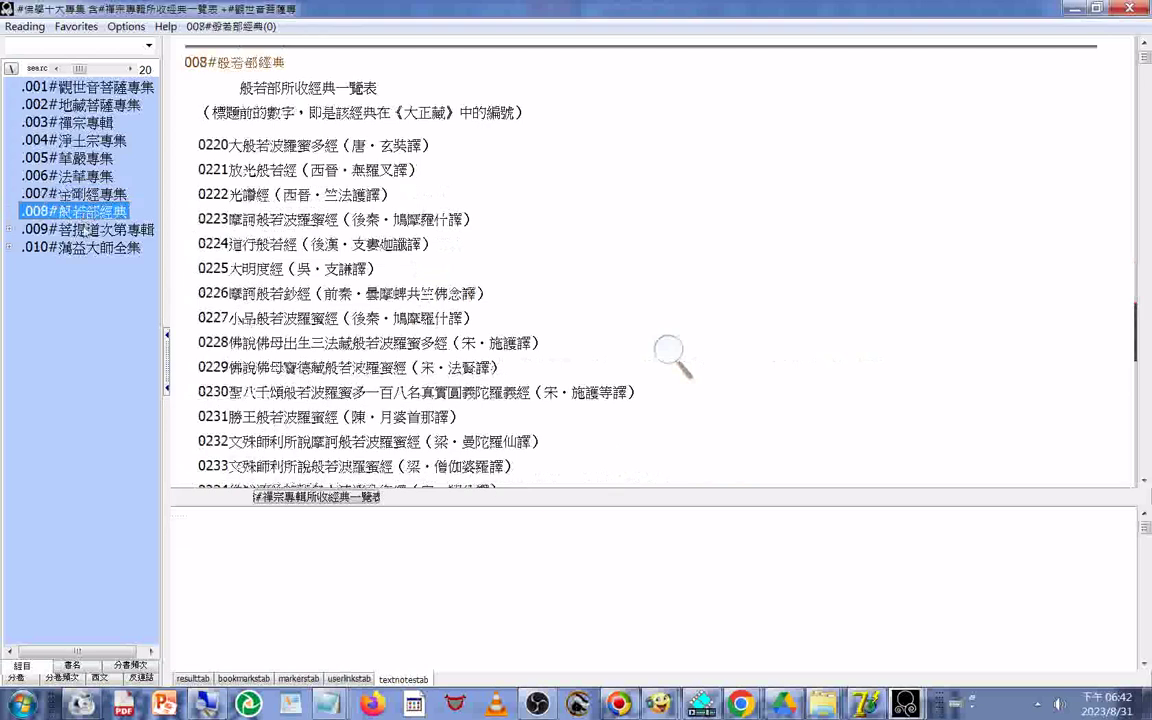
left_click(85, 230)
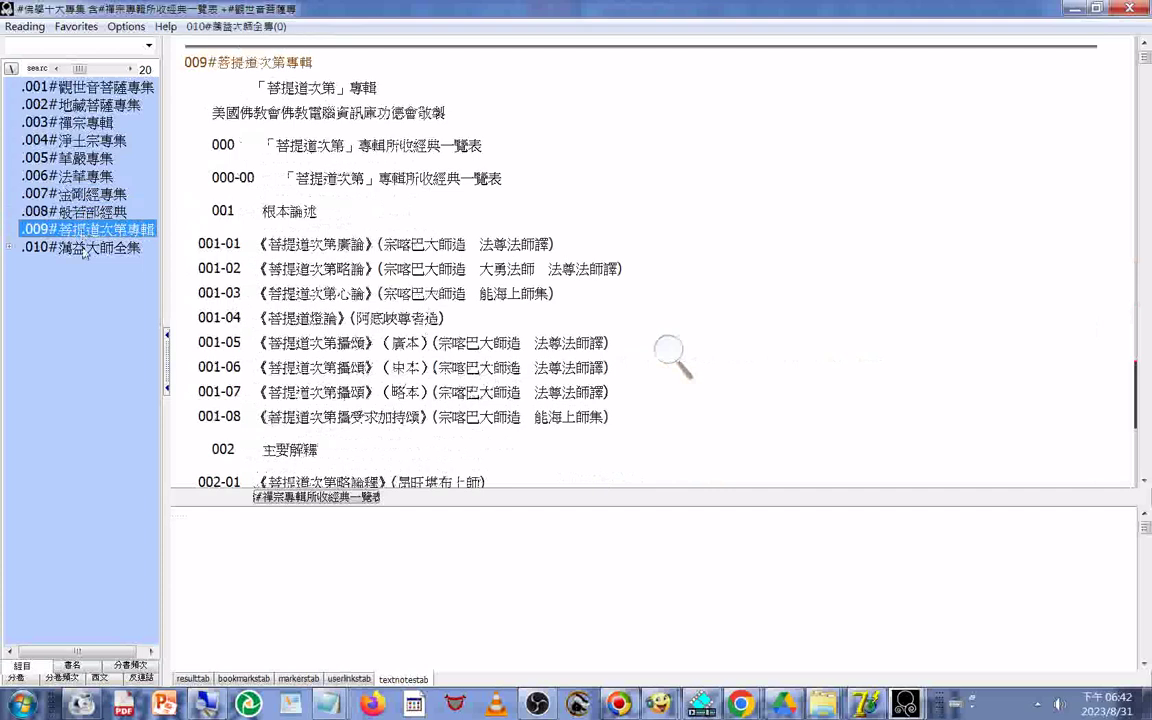
left_click(85, 249)
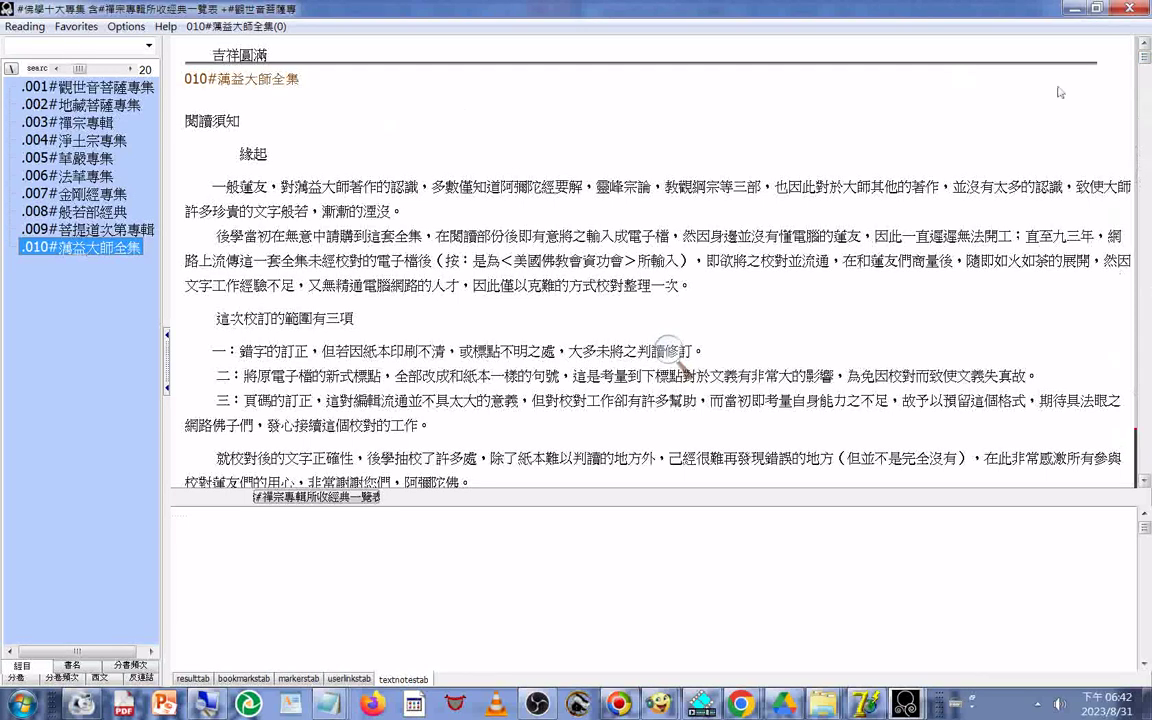
Go back to the database introduction above 001#觀世音菩薩專集, magnify the screen to 150% and return it to 100%
left_click(75, 88)
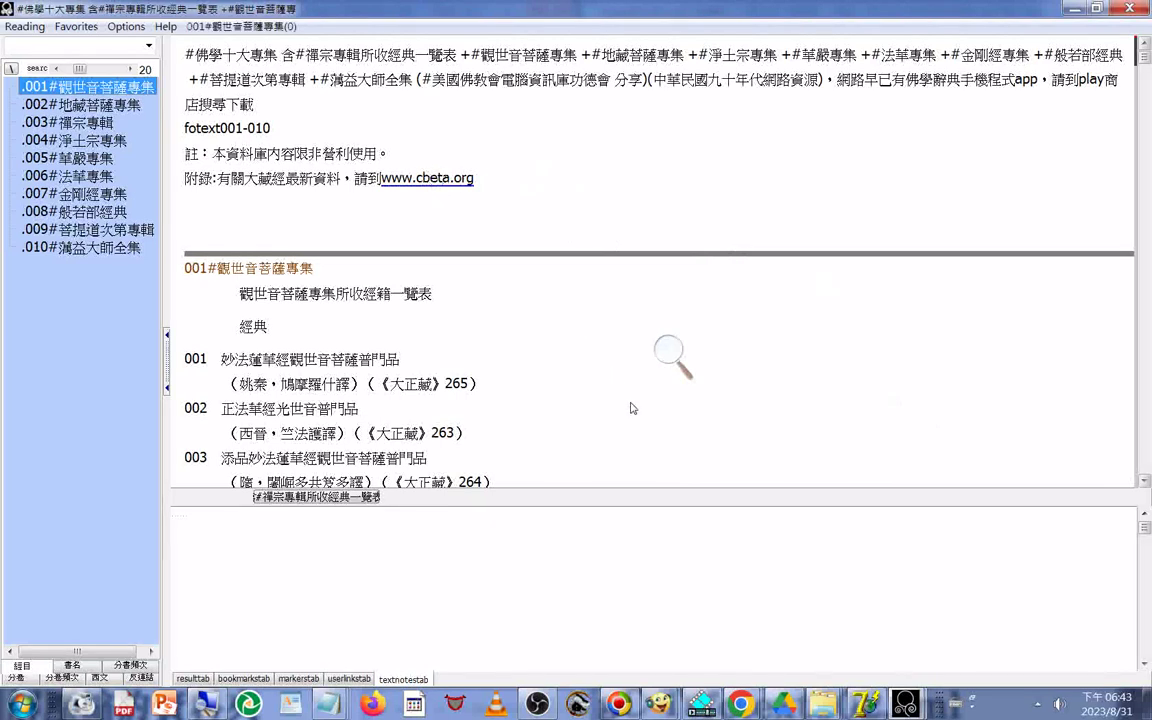
left_click(662, 347)
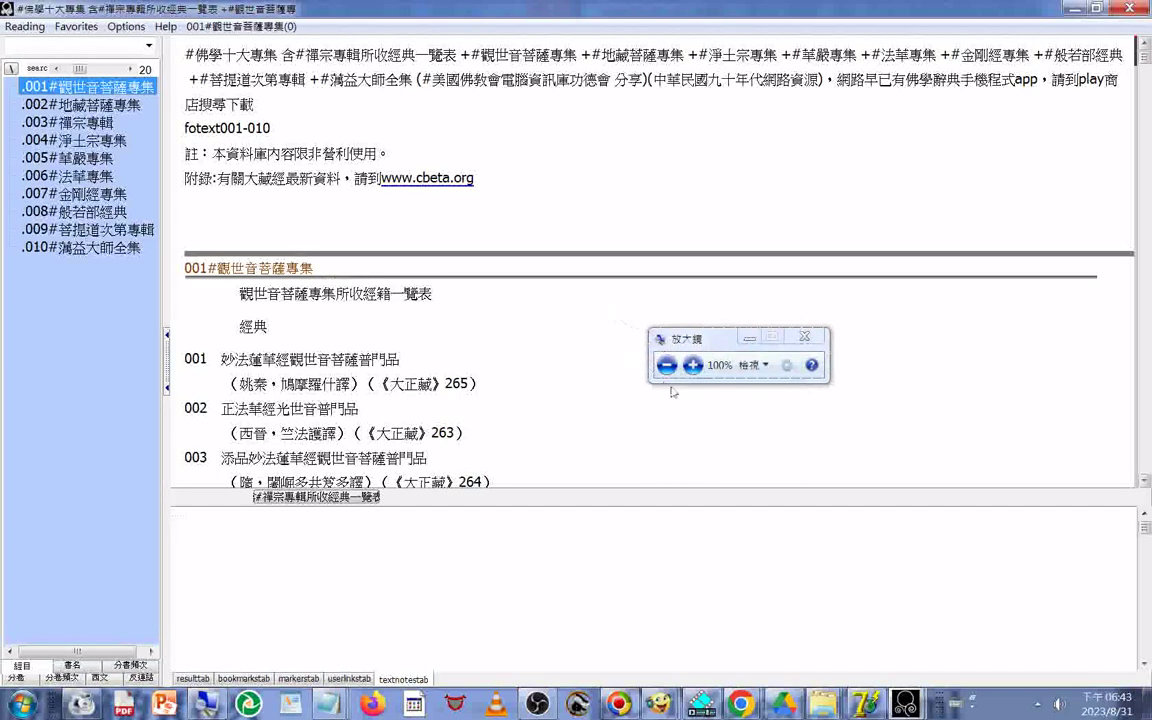
left_click(692, 366)
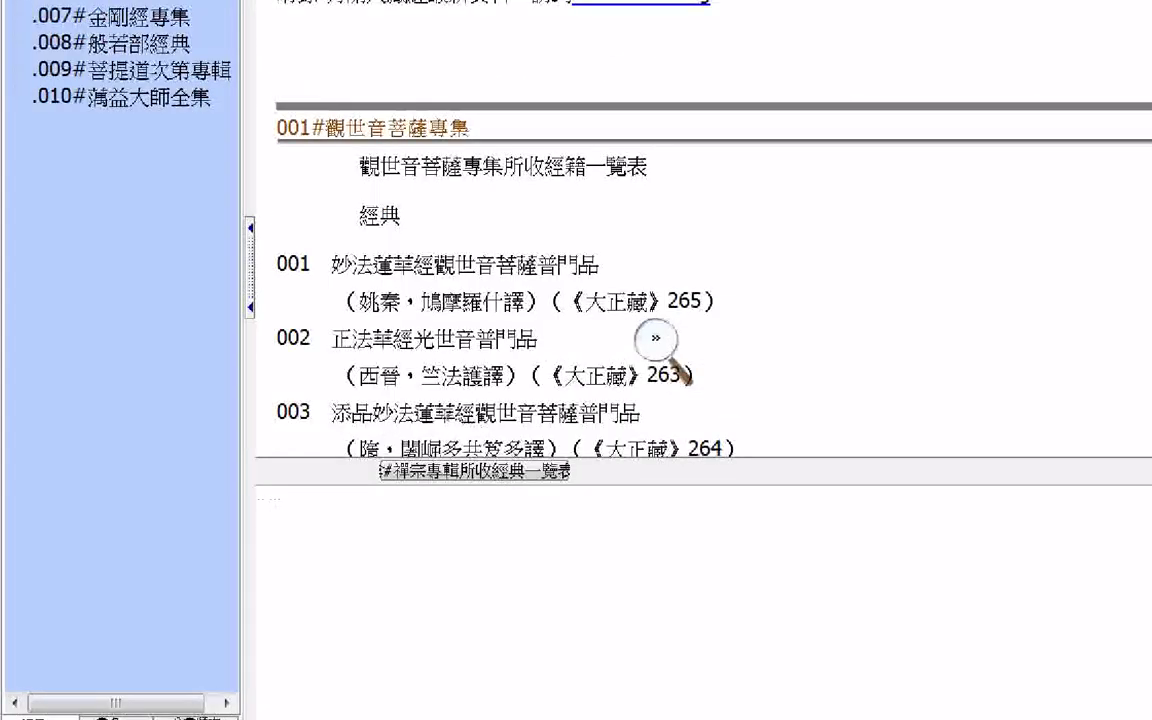
left_click(657, 343)
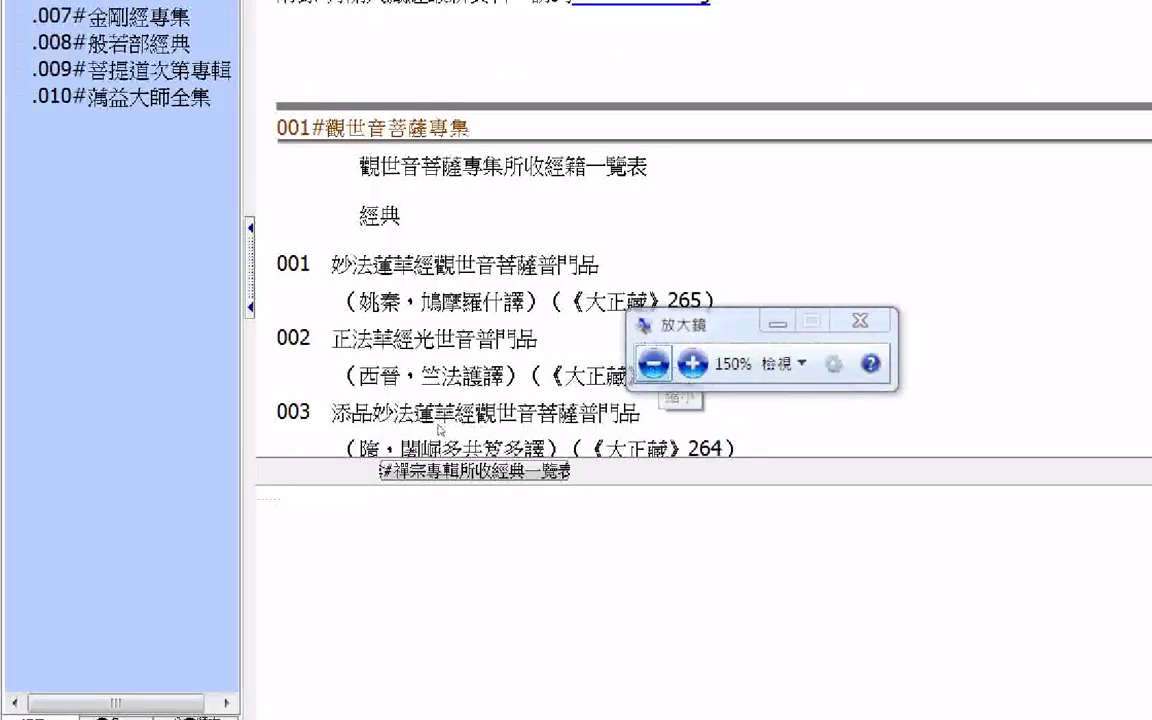
left_click(653, 362)
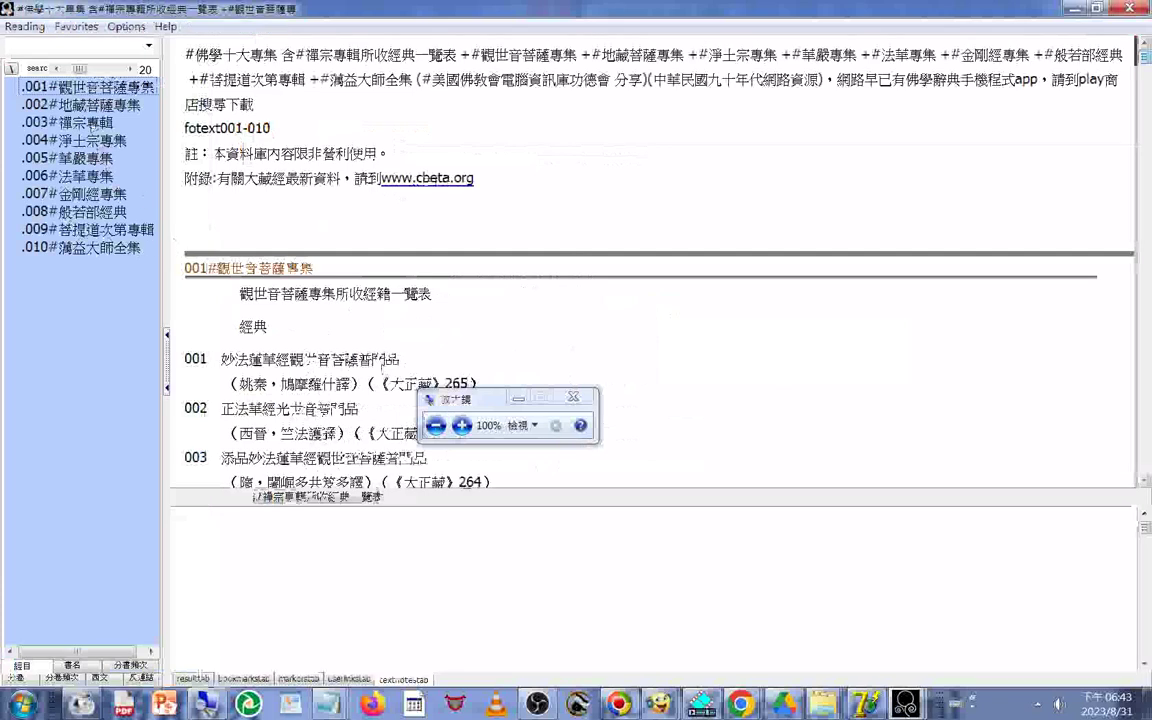
Reopen 001#觀世音菩薩專集 and go from its catalogue to the very end of the collection
left_click(72, 86)
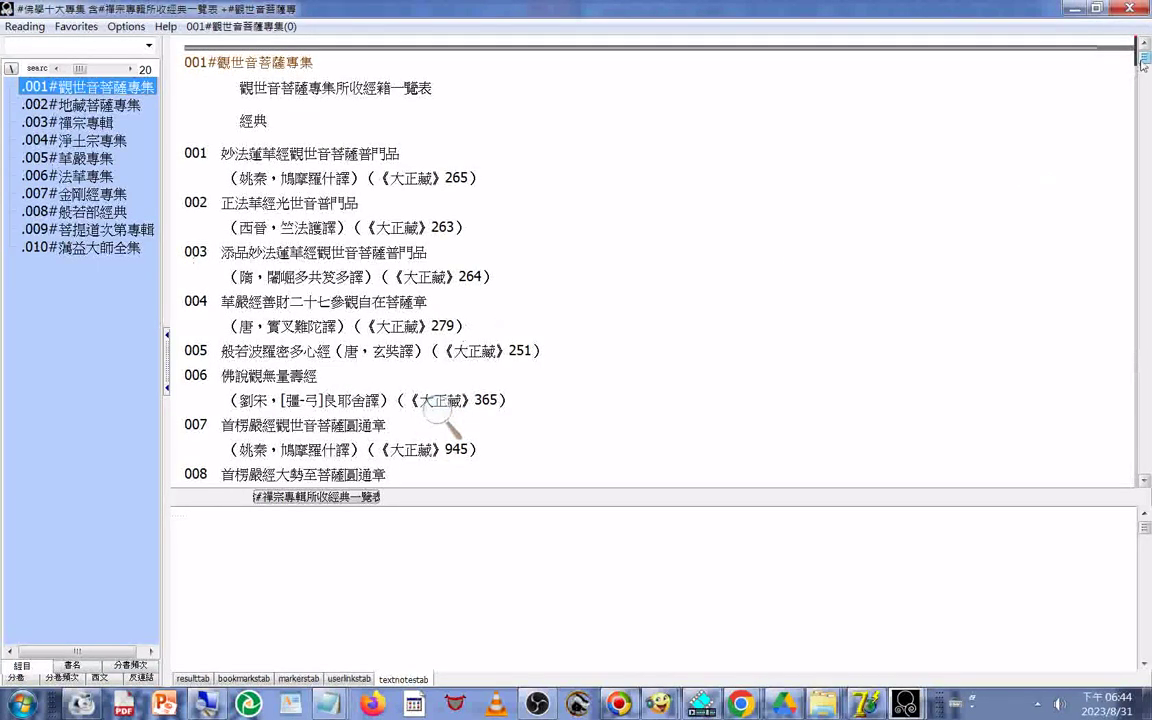
left_click_drag(1144, 63, 1148, 413)
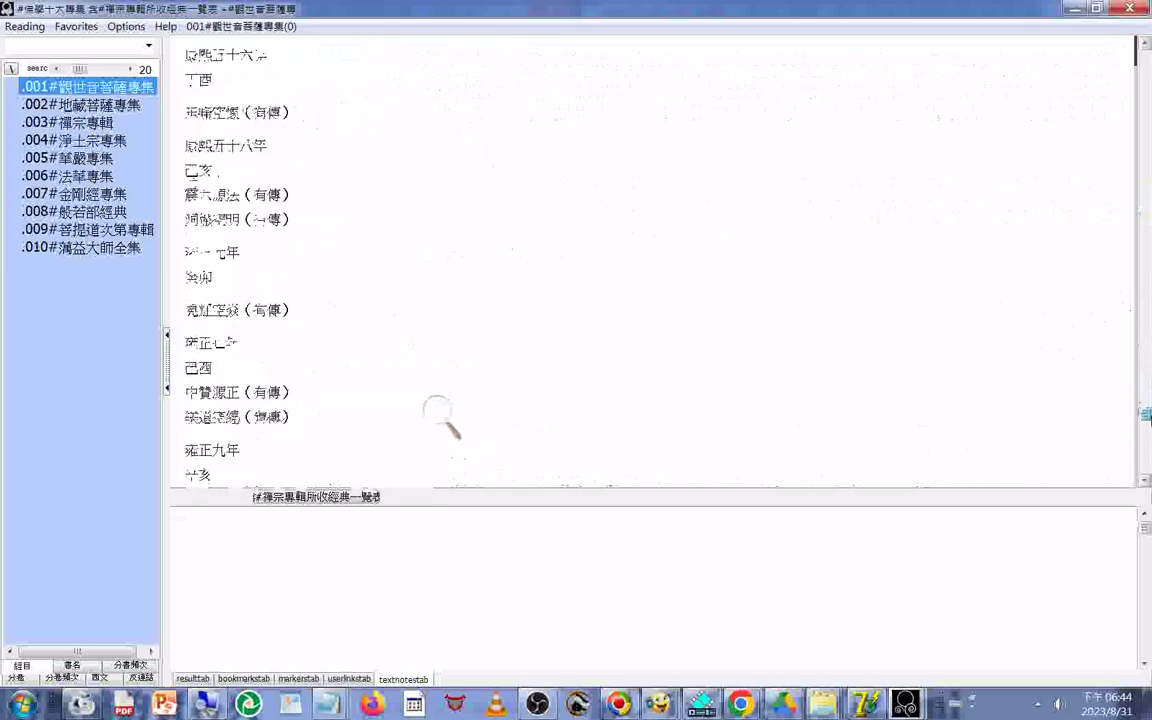
left_click_drag(1148, 413, 1148, 465)
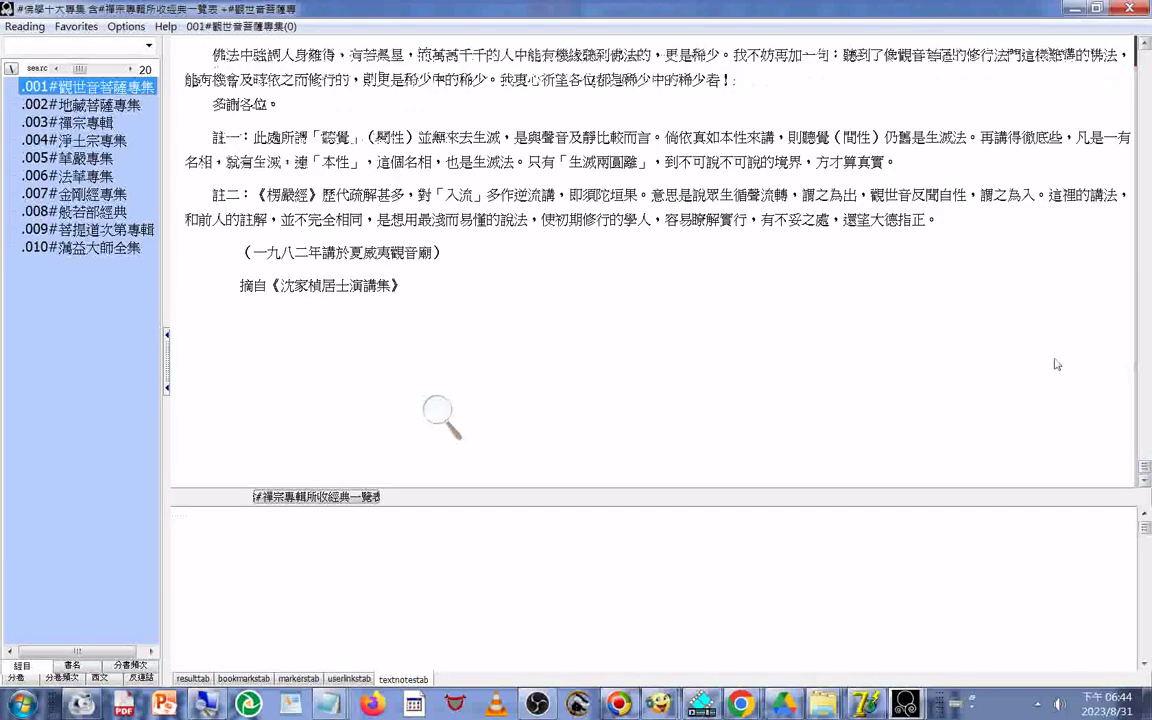
Examine the English texts near the end of 001#觀世音菩薩專集, going back through the Bodhisattva Kuan-Yin lecture to the Chapter Twenty-Five heading
scroll(452, 422, "up", 10)
scroll(450, 414, "up", 10)
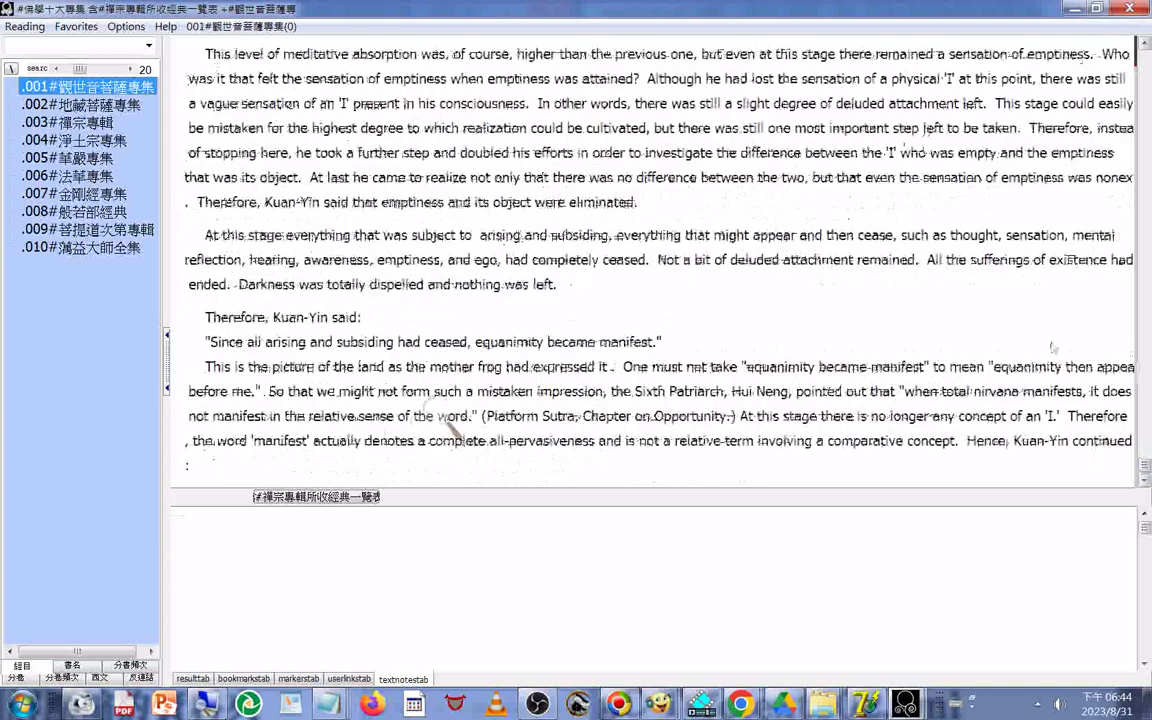
scroll(447, 429, "up", 5)
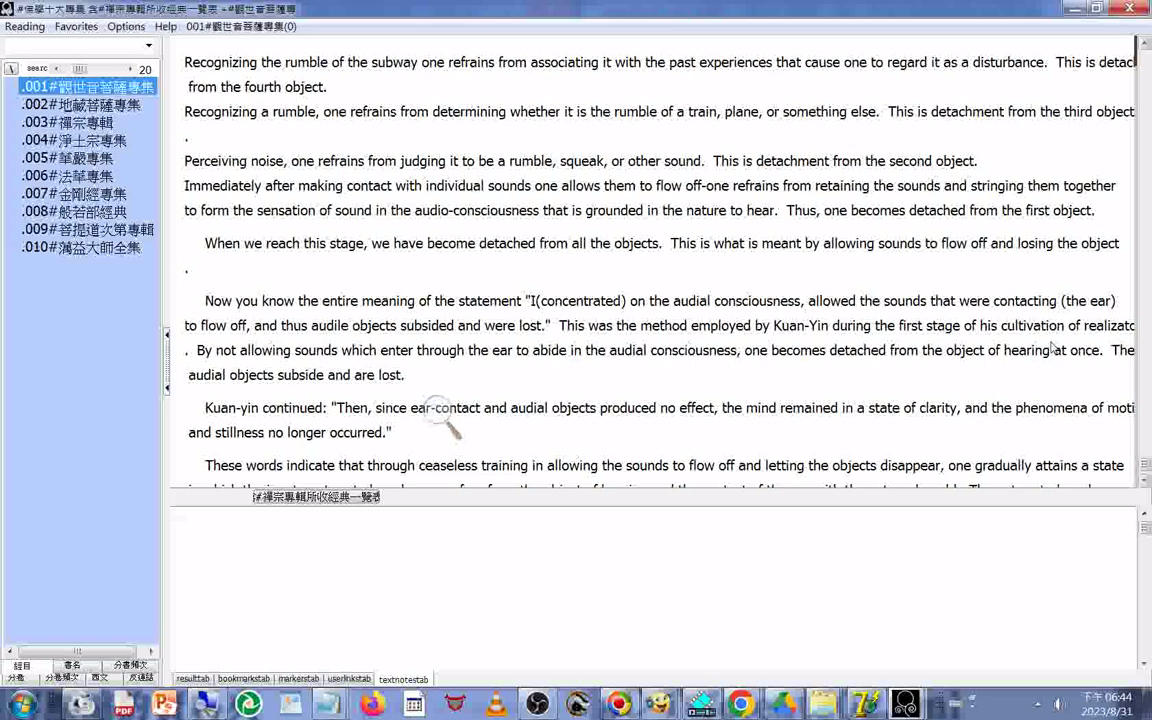
scroll(447, 429, "up", 3)
scroll(445, 422, "up", 5)
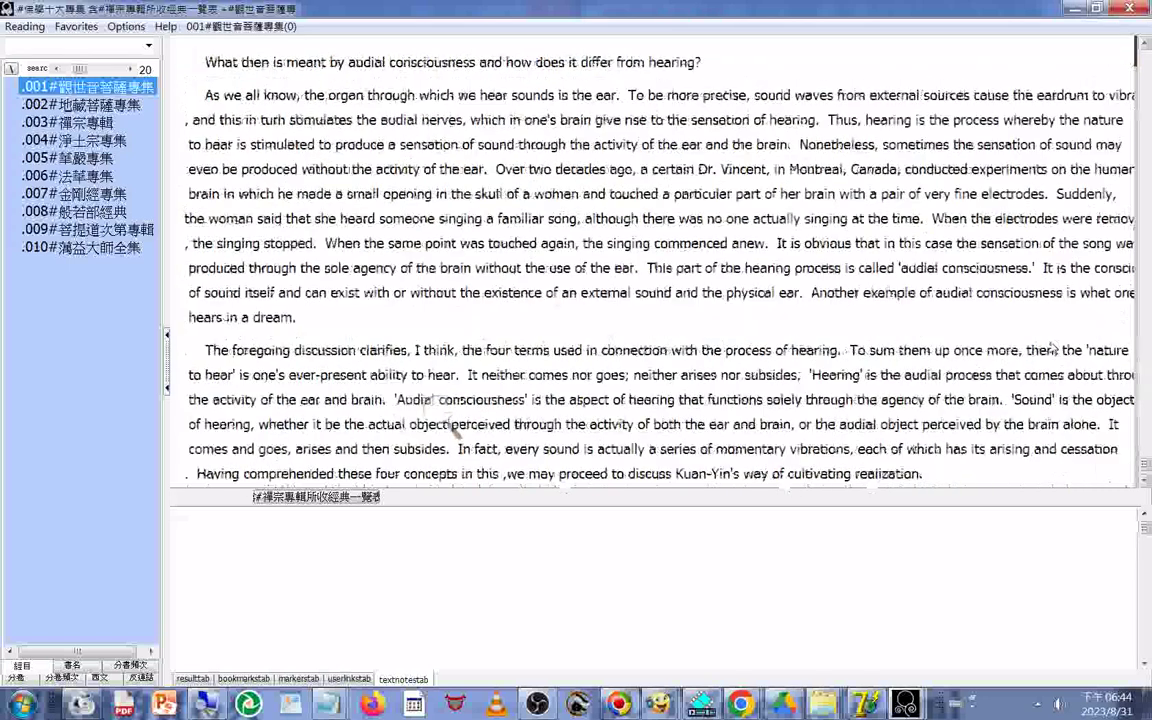
scroll(452, 427, "up", 5)
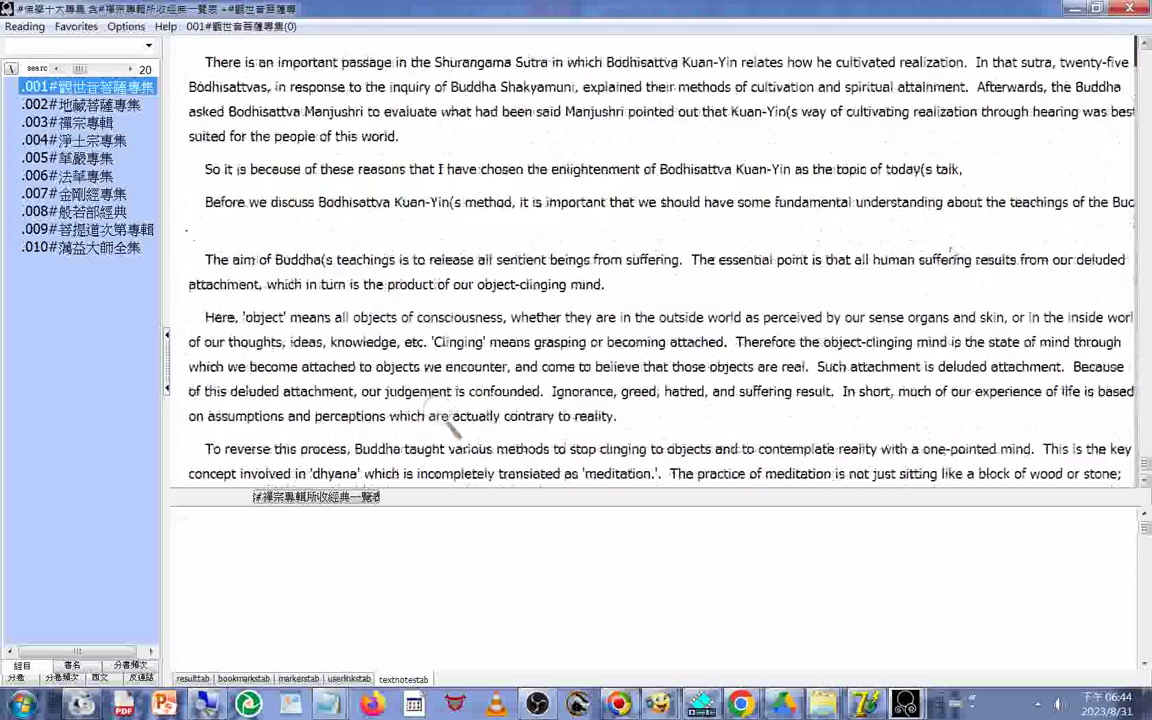
scroll(448, 425, "up", 5)
scroll(450, 428, "down", 15)
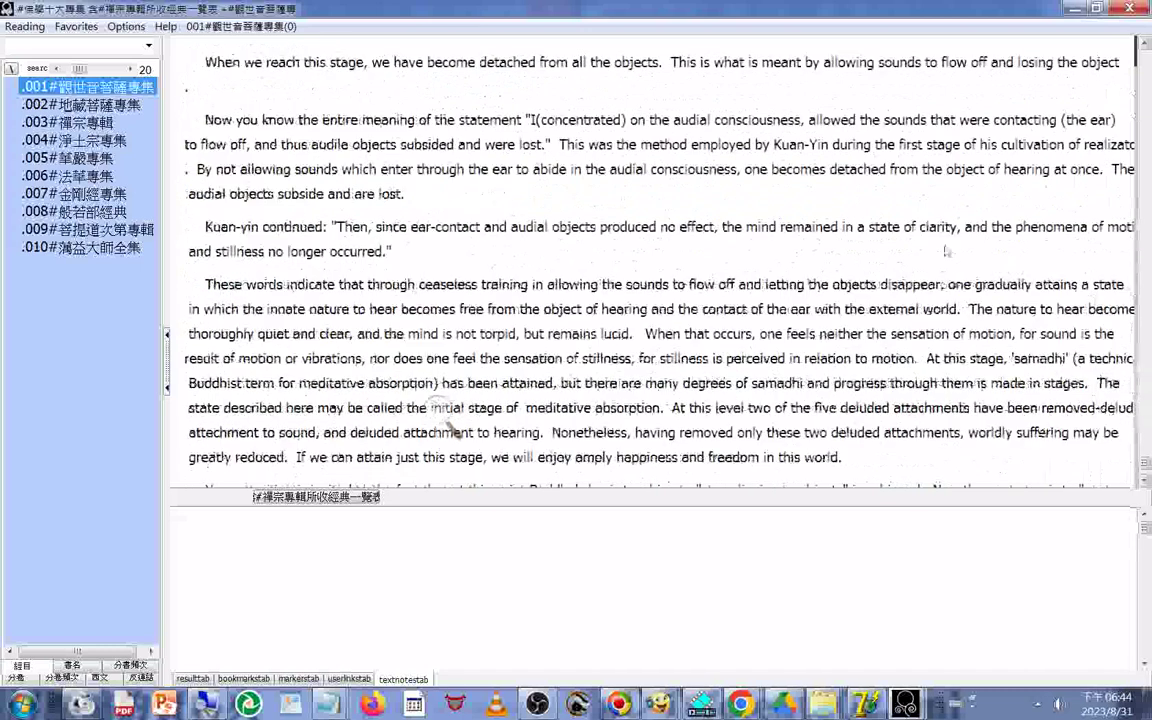
scroll(450, 428, "up", 5)
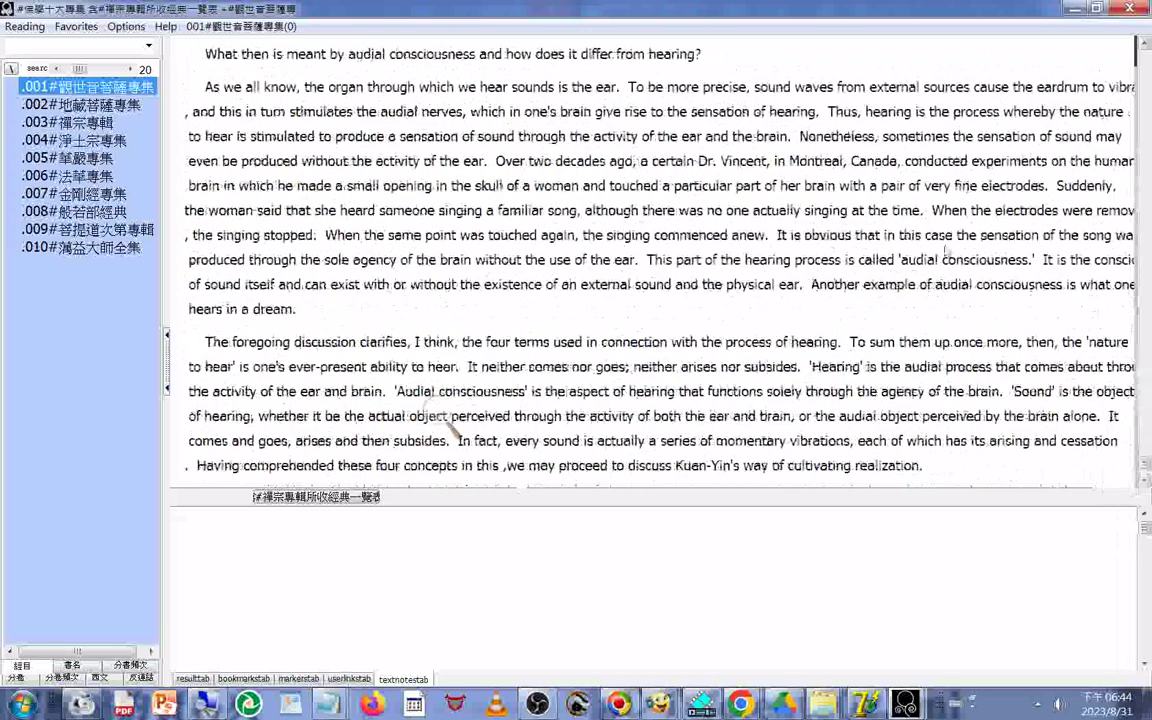
scroll(452, 430, "up", 10)
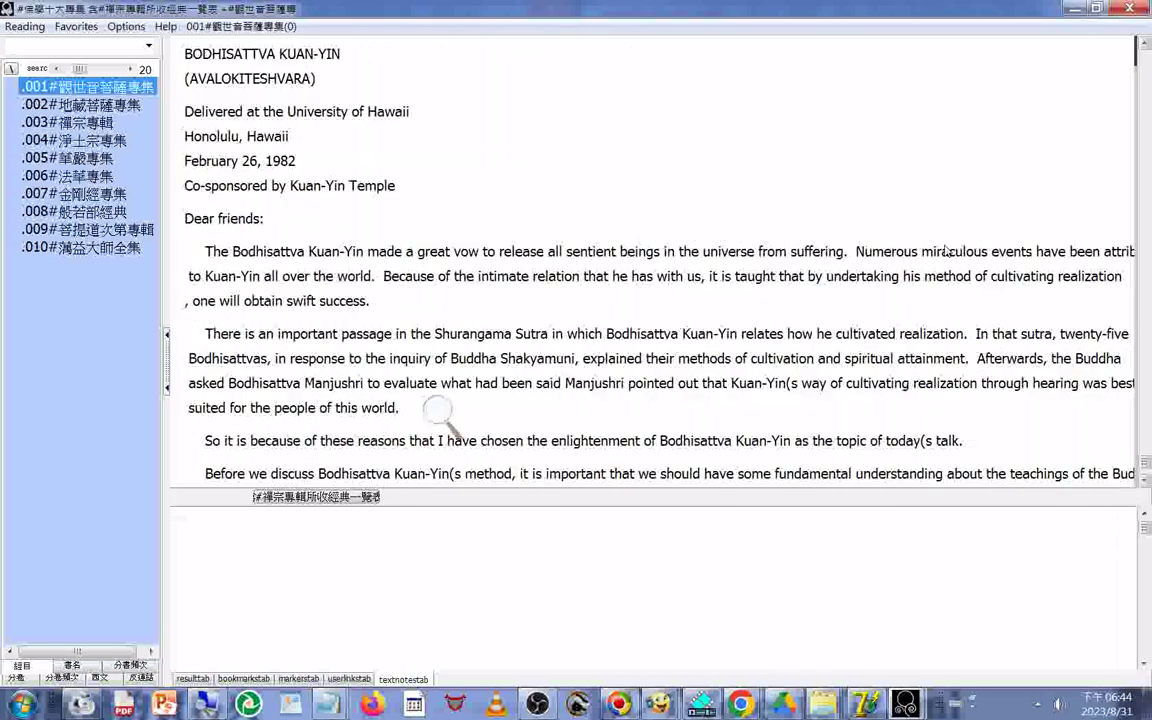
scroll(450, 428, "up", 18)
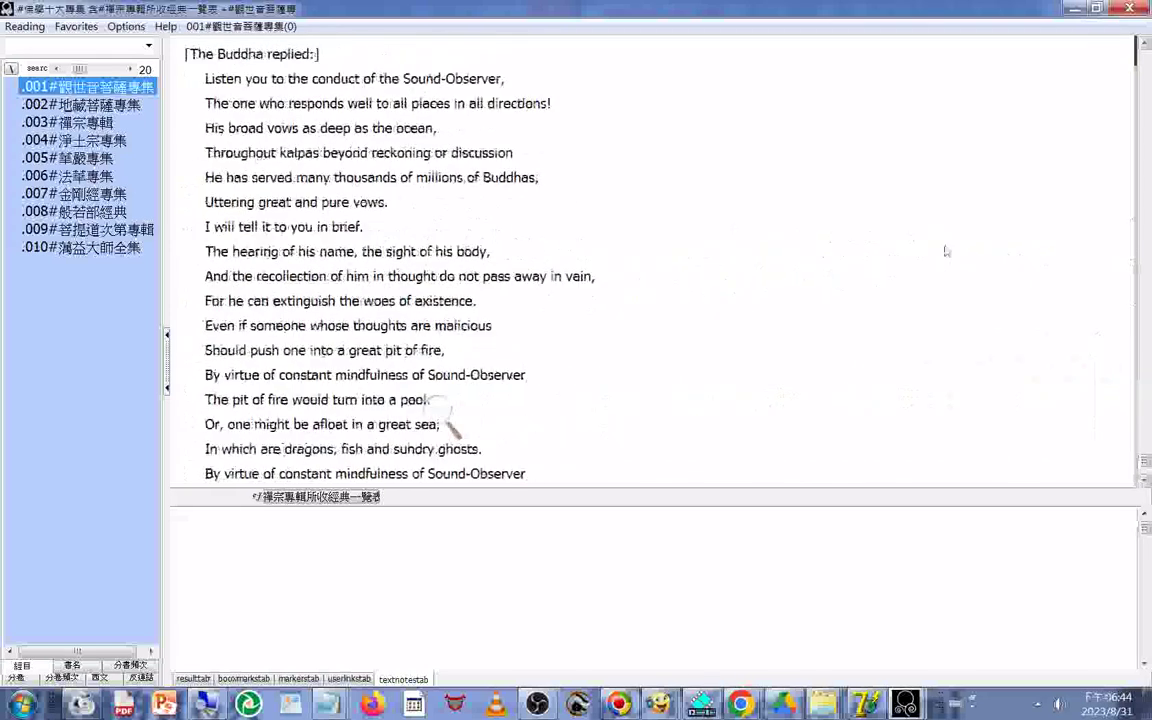
scroll(450, 428, "up", 10)
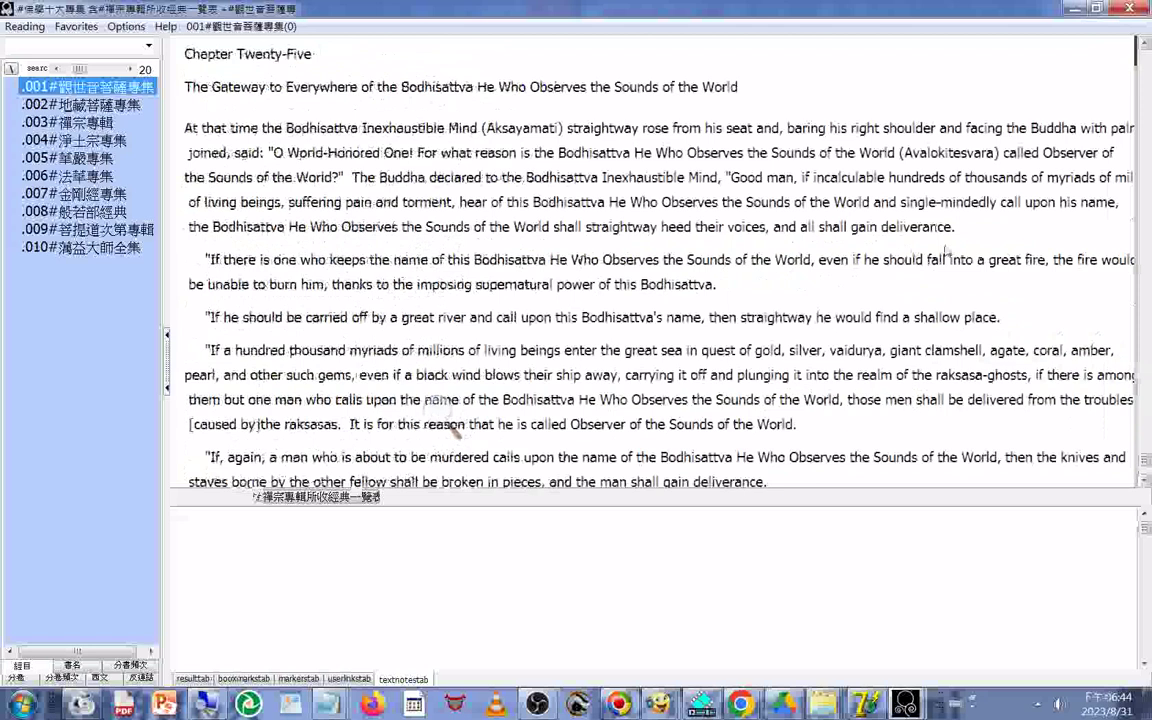
scroll(450, 428, "up", 2)
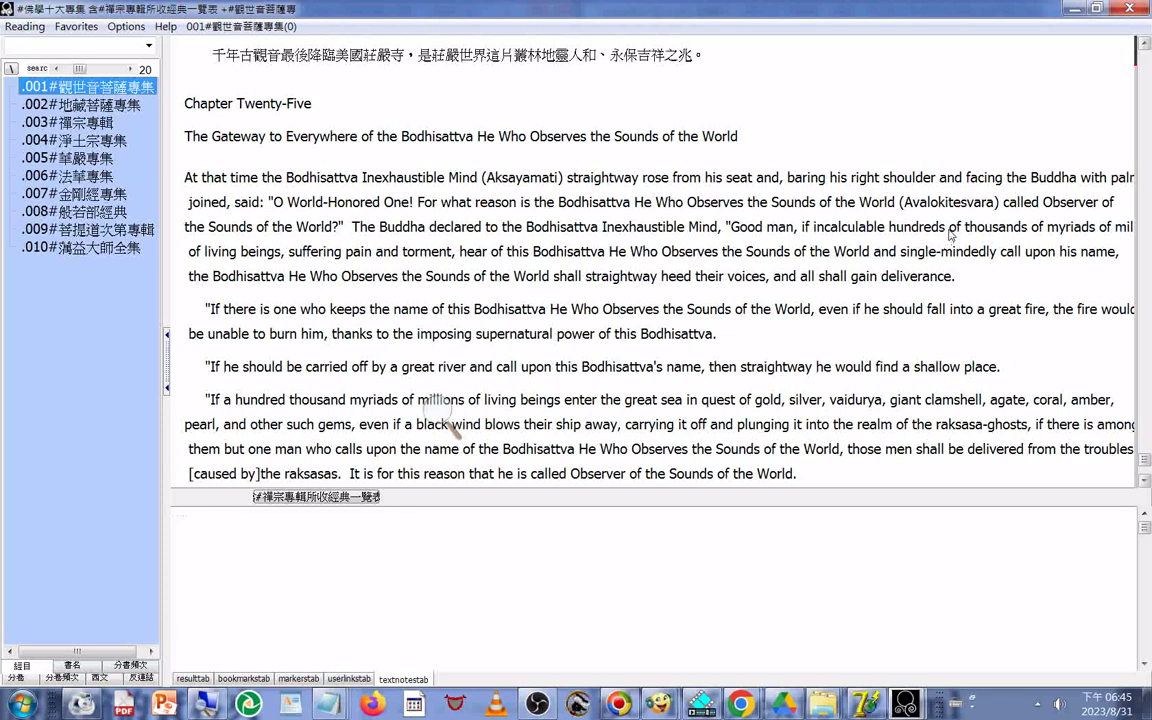
Read through the English Chapter Twenty-Five from its opening prose past the Sound-Observer verses to the closing Earth-Holder passage
scroll(1010, 186, "down", 10)
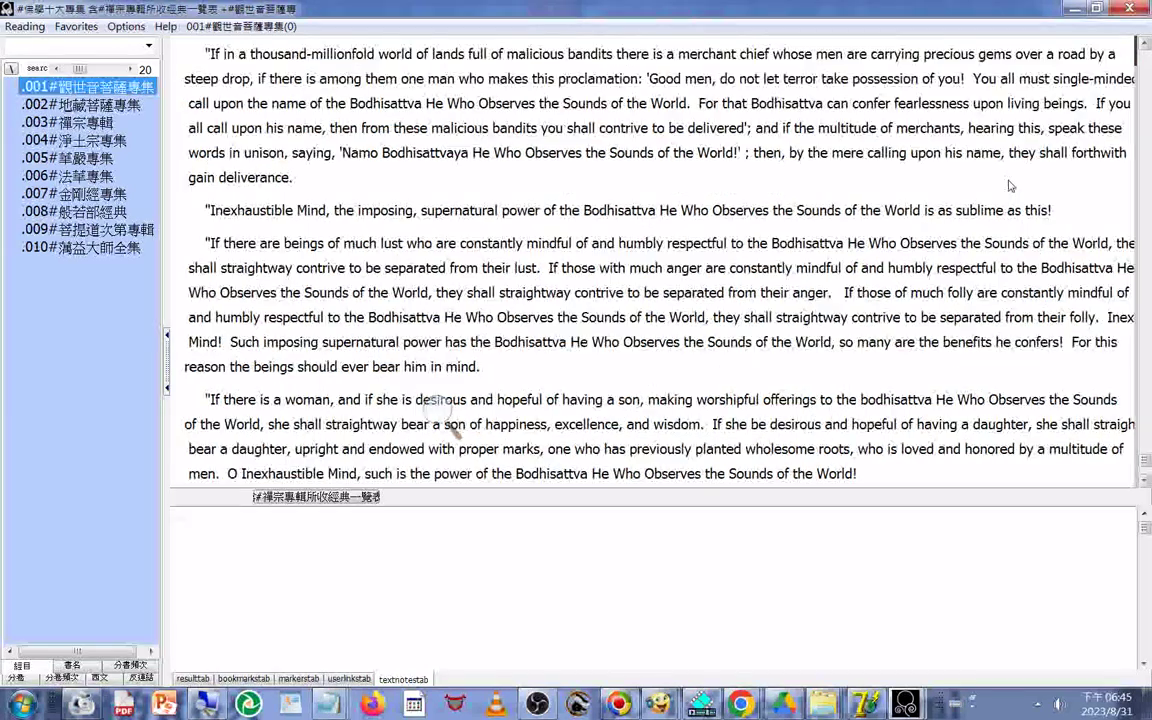
scroll(1010, 186, "down", 5)
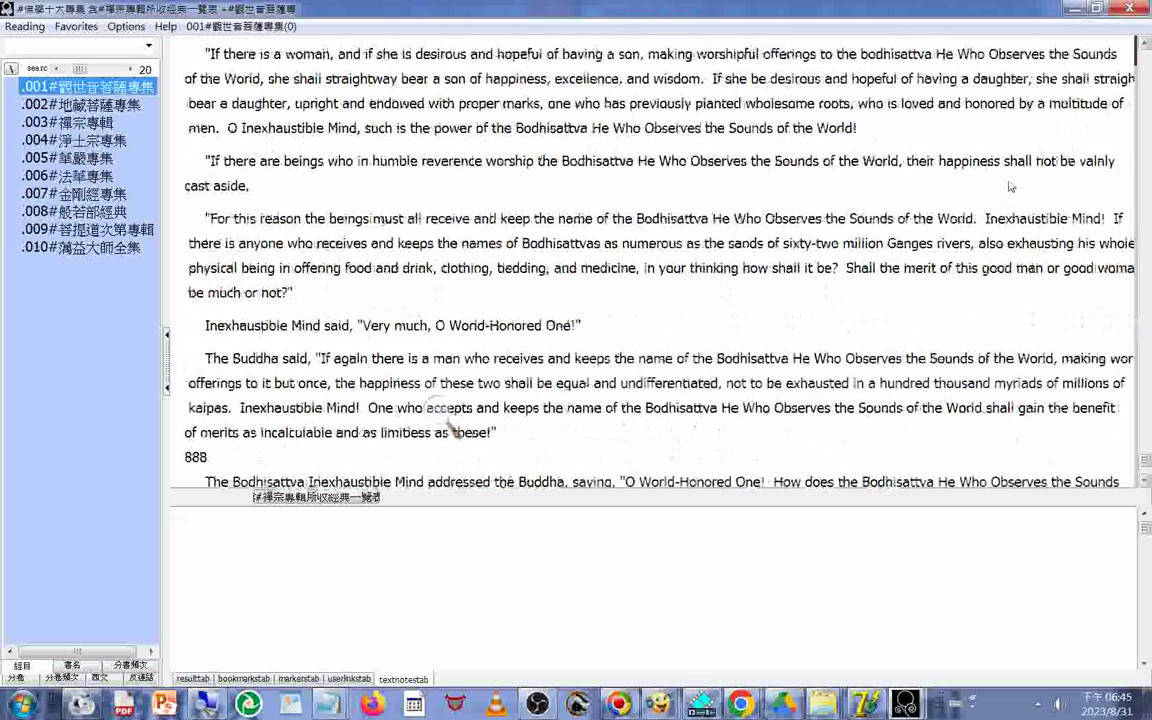
scroll(1010, 186, "down", 5)
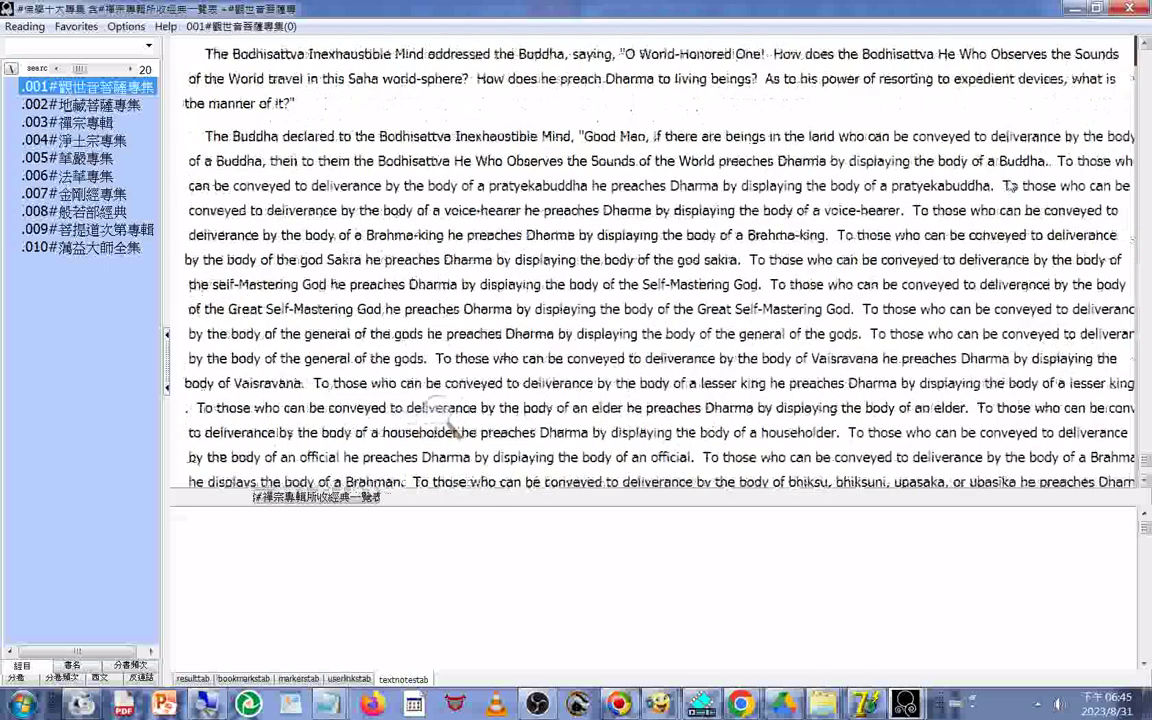
scroll(1010, 186, "down", 1)
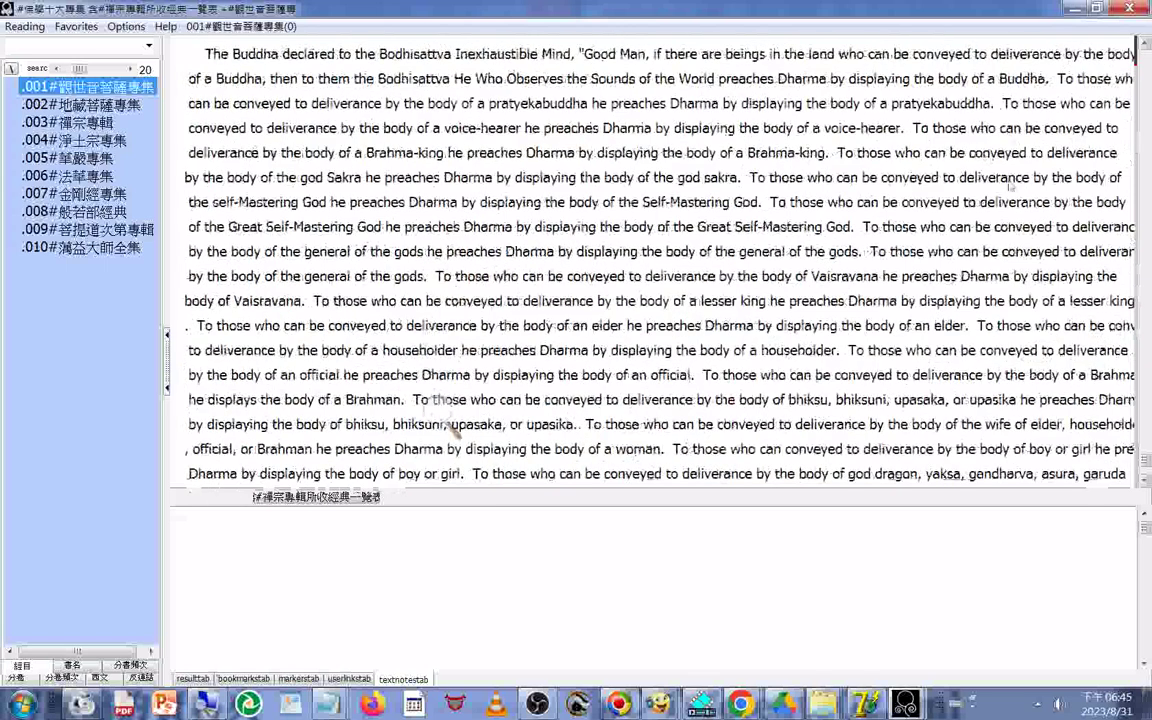
scroll(1004, 220, "down", 5)
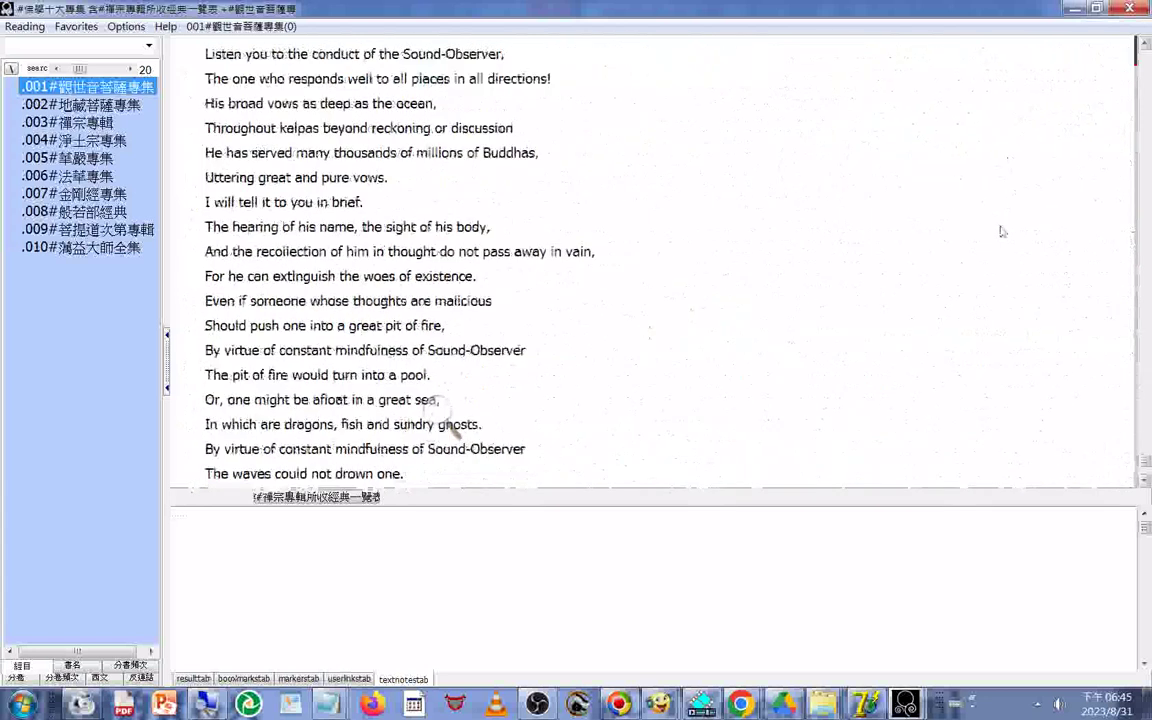
scroll(1002, 231, "down", 10)
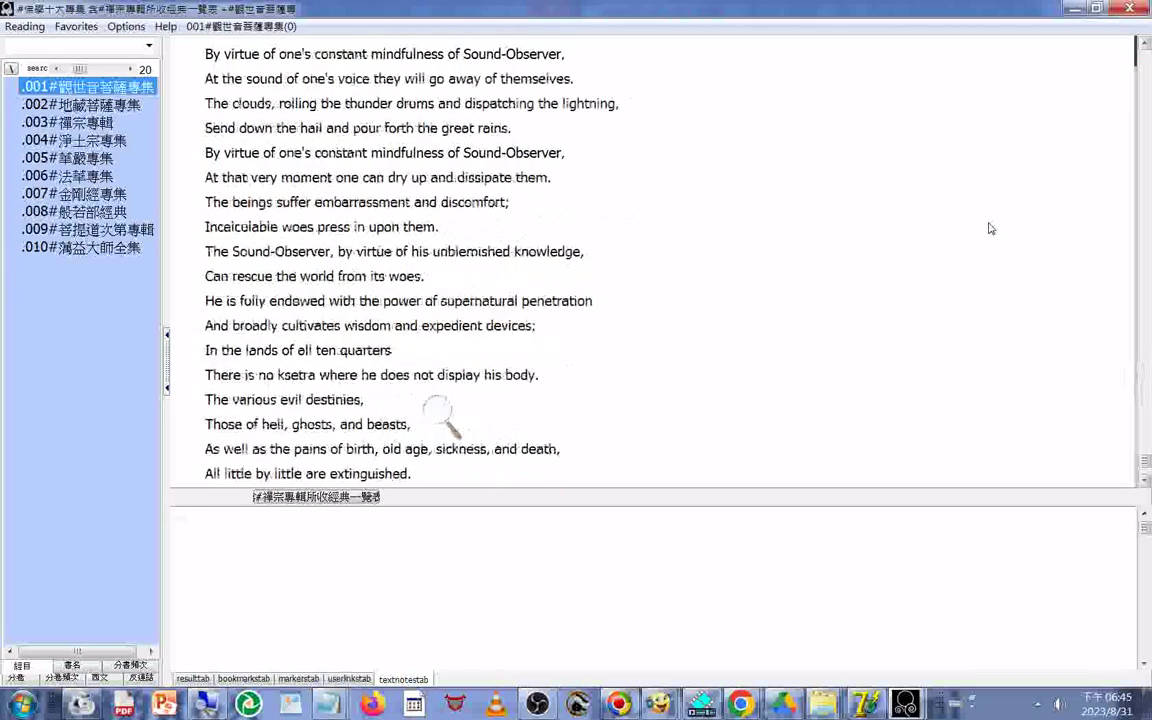
scroll(990, 229, "down", 6)
scroll(995, 223, "down", 4)
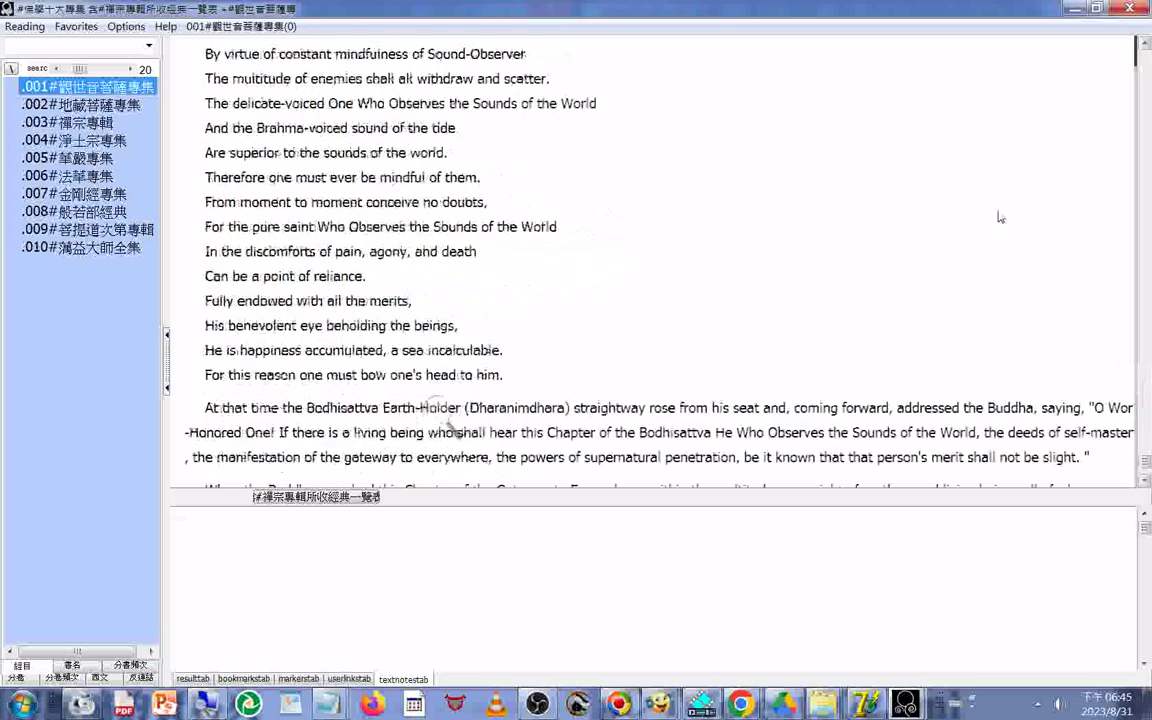
Examine the English Kuan-Yin lectures that follow the Earth-Holder passage and locate the heading of the 1982 University of Hawaii lecture
scroll(1018, 205, "down", 5)
scroll(1034, 192, "down", 5)
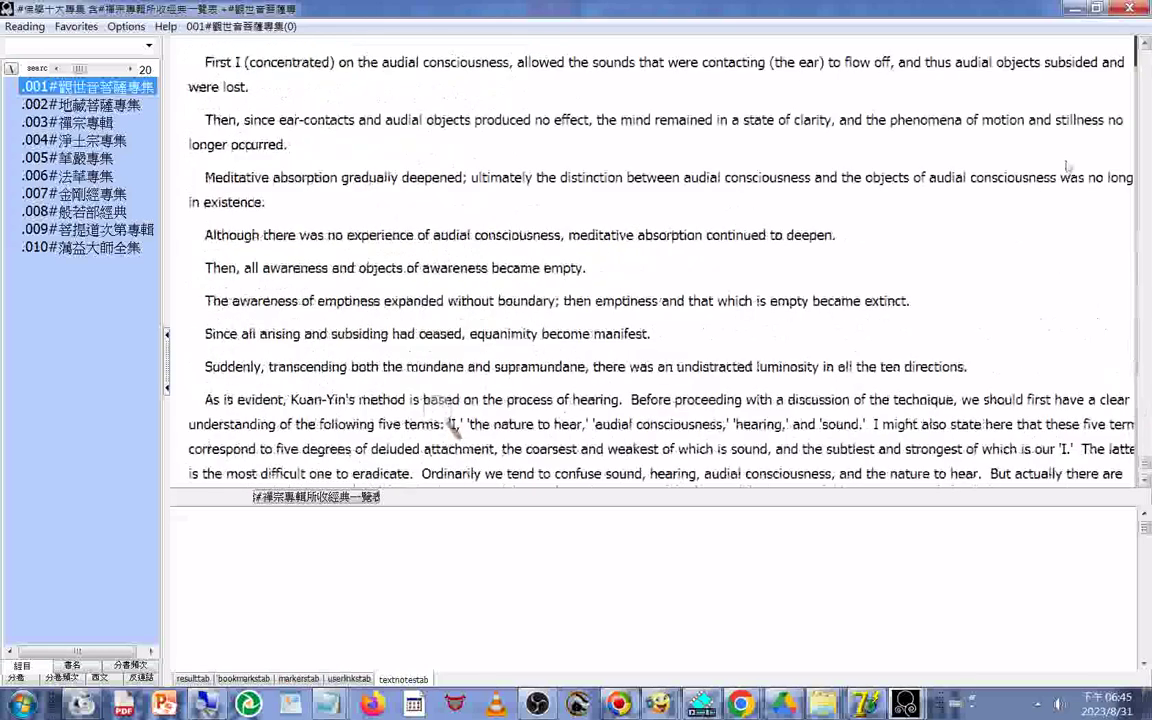
scroll(1068, 166, "down", 3)
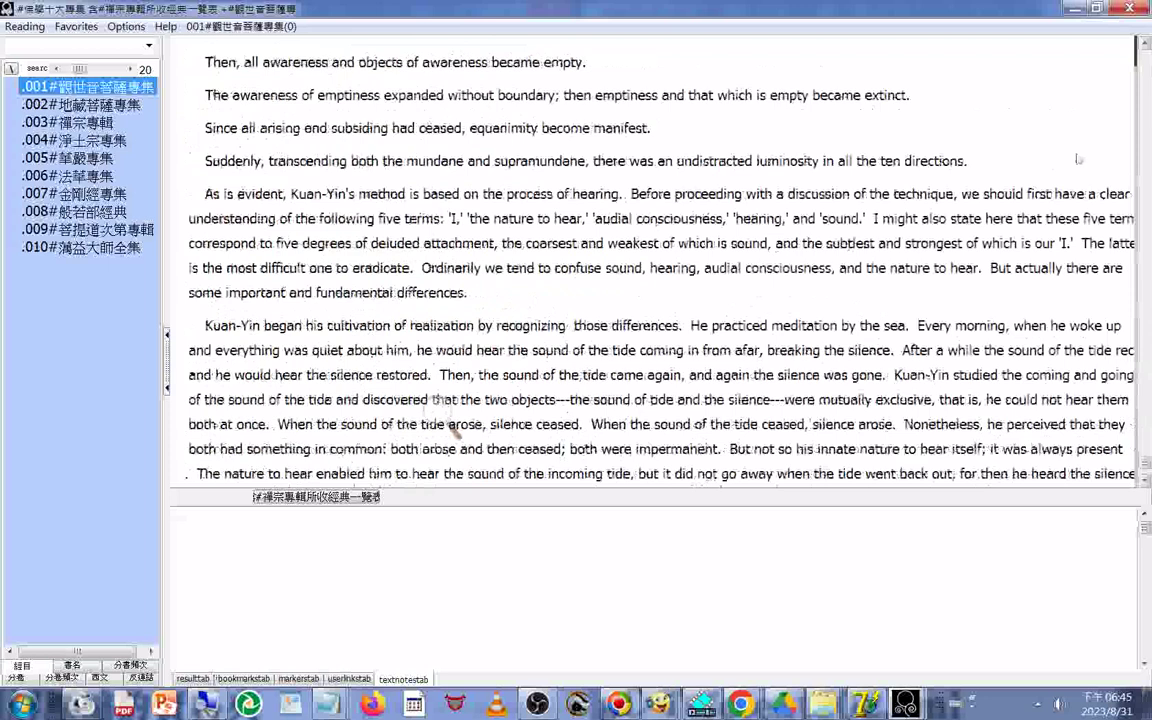
scroll(1090, 155, "down", 3)
scroll(1100, 154, "up", 10)
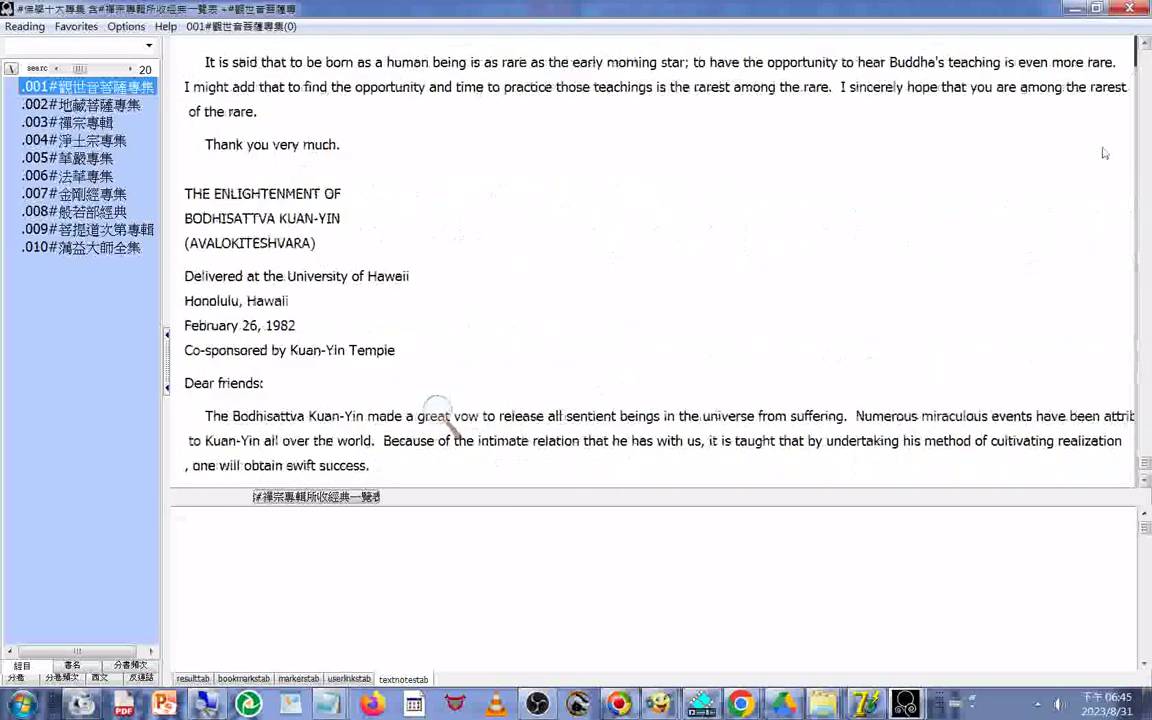
Read through the University of Hawaii lecture on the enlightenment of Bodhisattva Kuan-Yin, from its heading to the closing thanks
scroll(1104, 153, "down", 3)
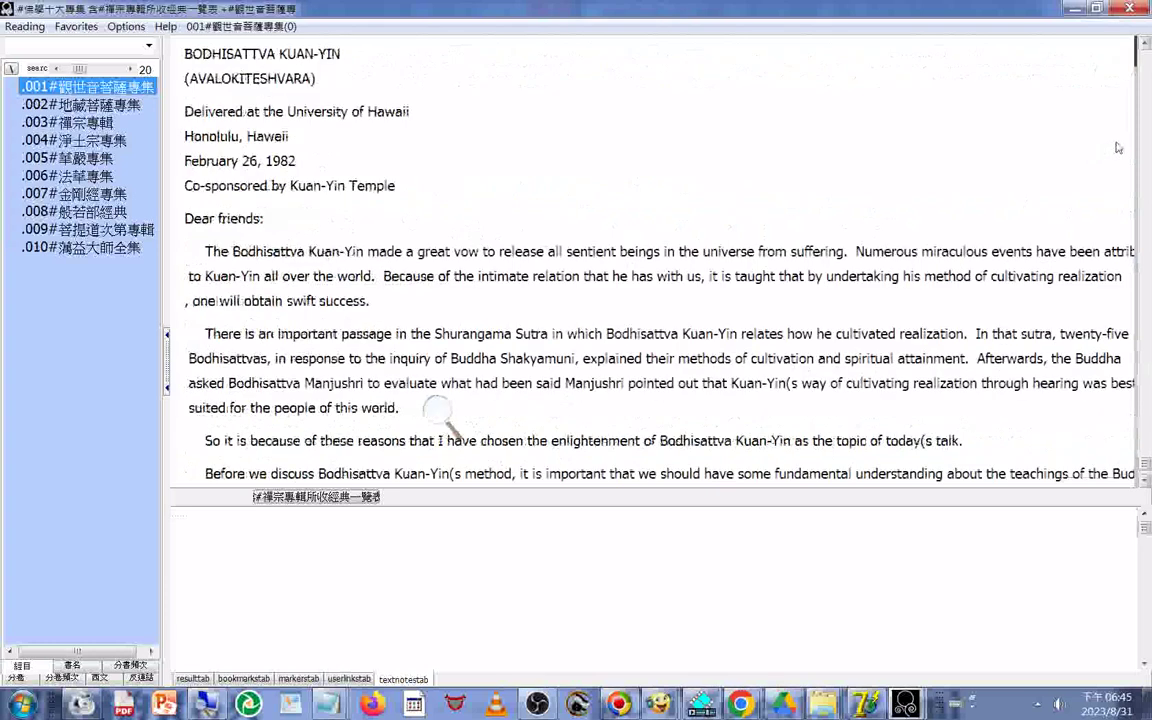
scroll(1118, 148, "down", 3)
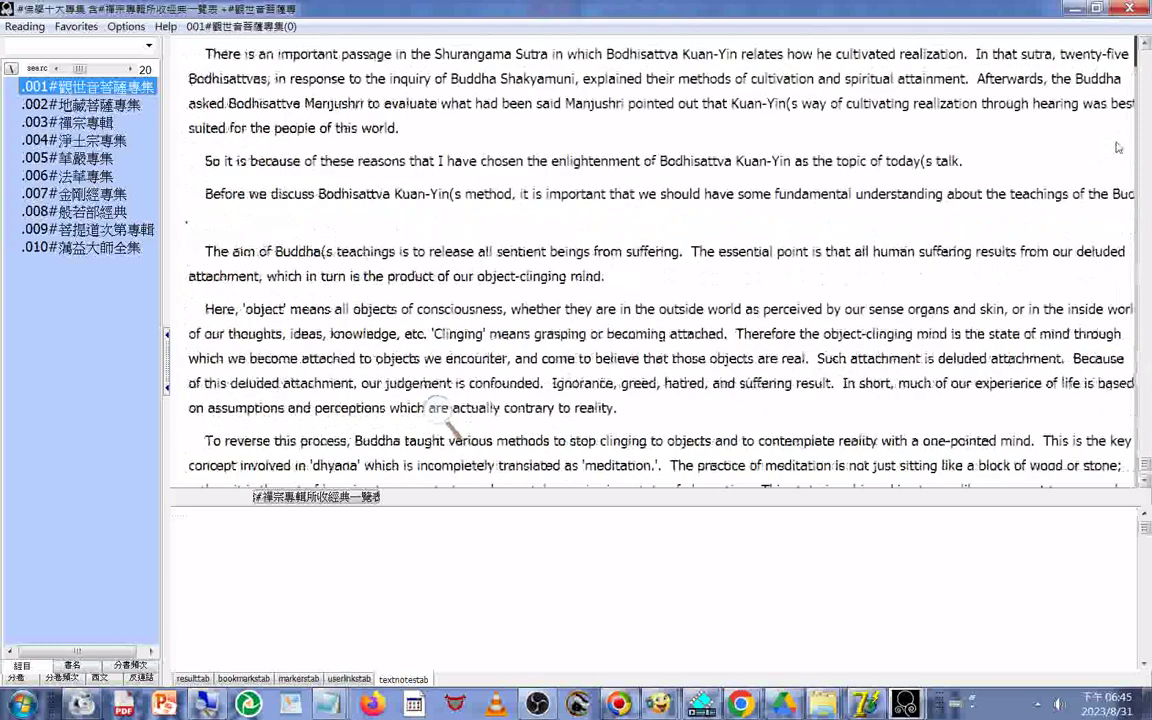
scroll(1118, 148, "down", 3)
scroll(1118, 148, "down", 3)
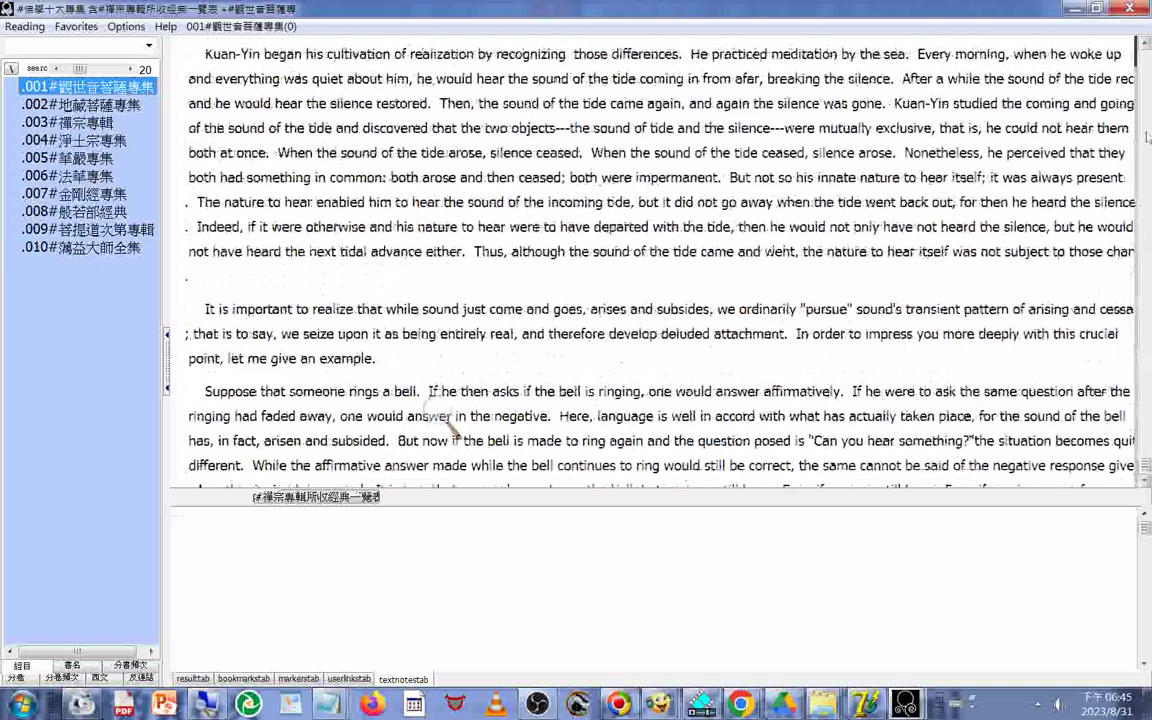
scroll(1147, 136, "down", 3)
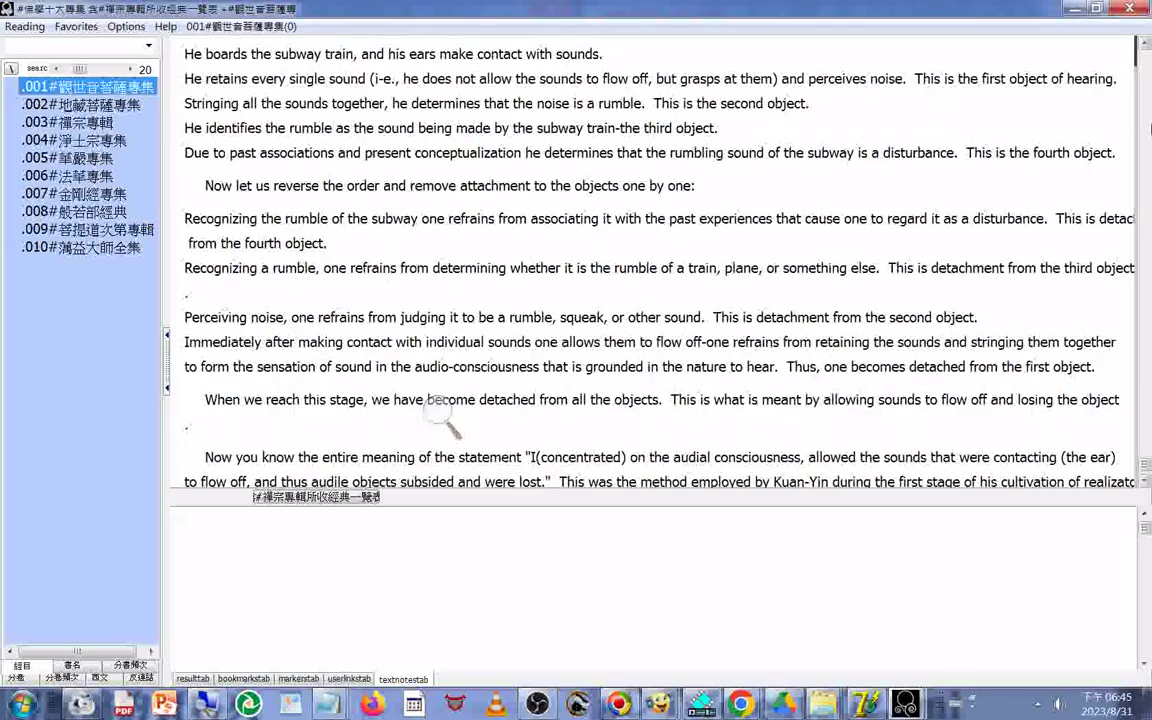
scroll(440, 410, "down", 6)
scroll(446, 424, "down", 5)
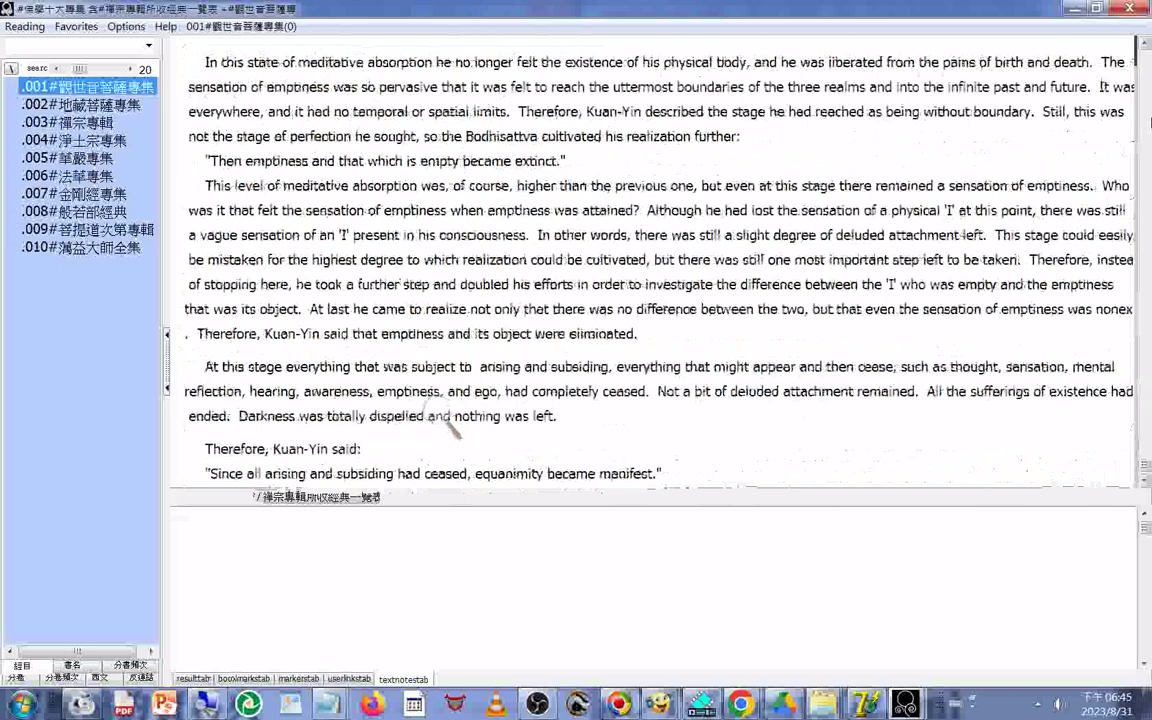
scroll(450, 428, "down", 6)
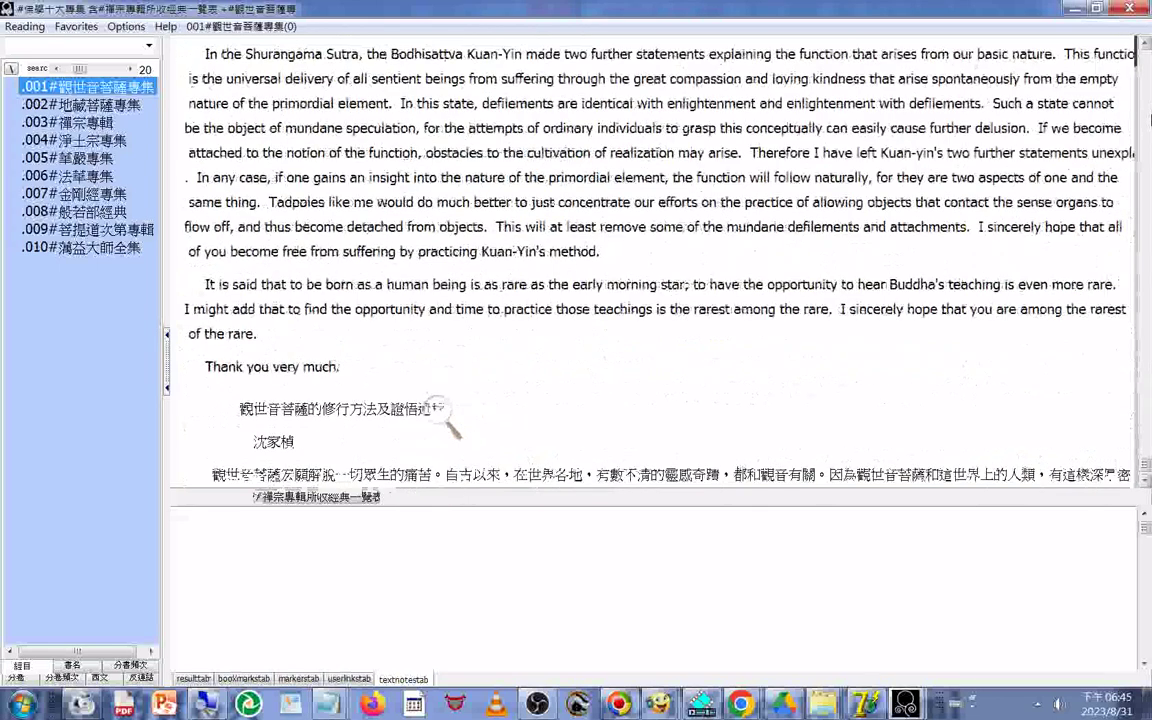
Read through the Chinese version of the Kuan-Yin lecture to the source note that ends 001#觀世音菩薩專集
scroll(447, 426, "down", 5)
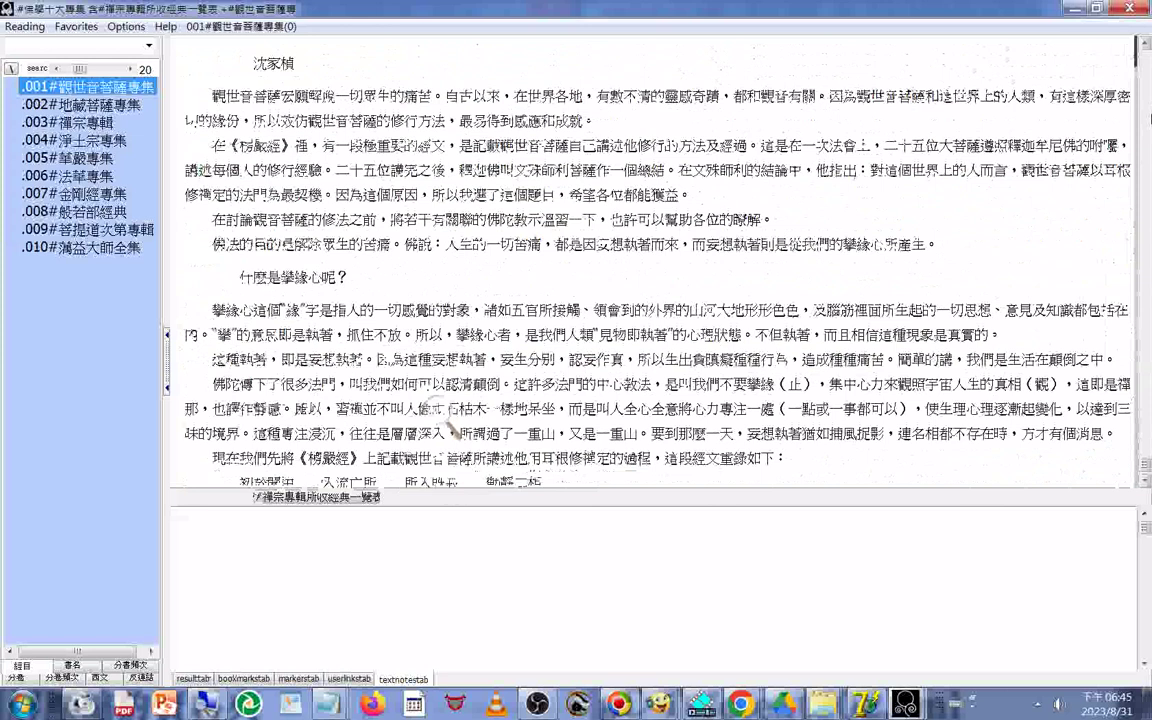
scroll(447, 426, "down", 5)
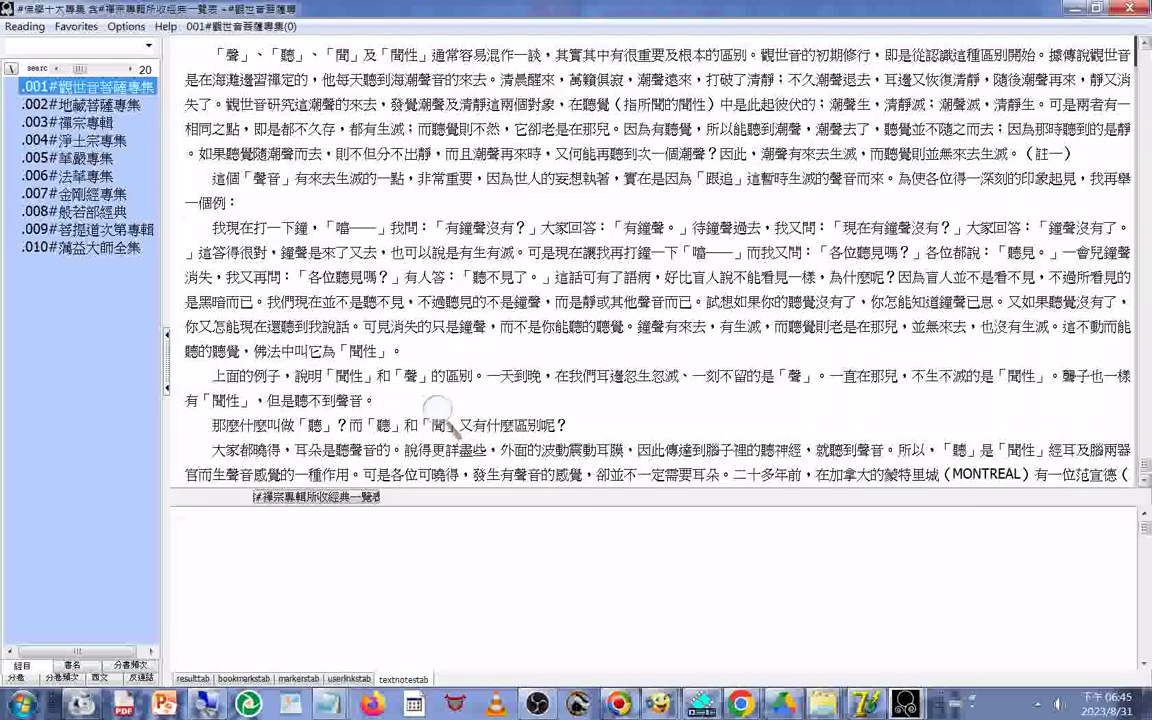
scroll(437, 407, "down", 5)
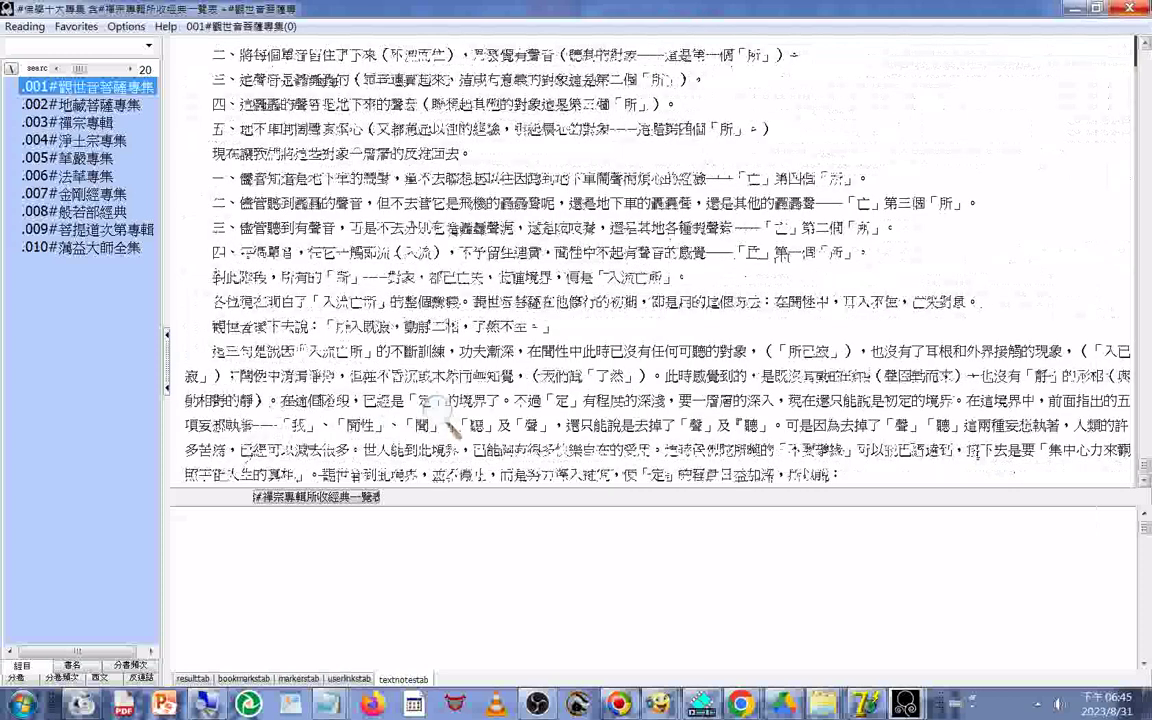
scroll(447, 424, "down", 4)
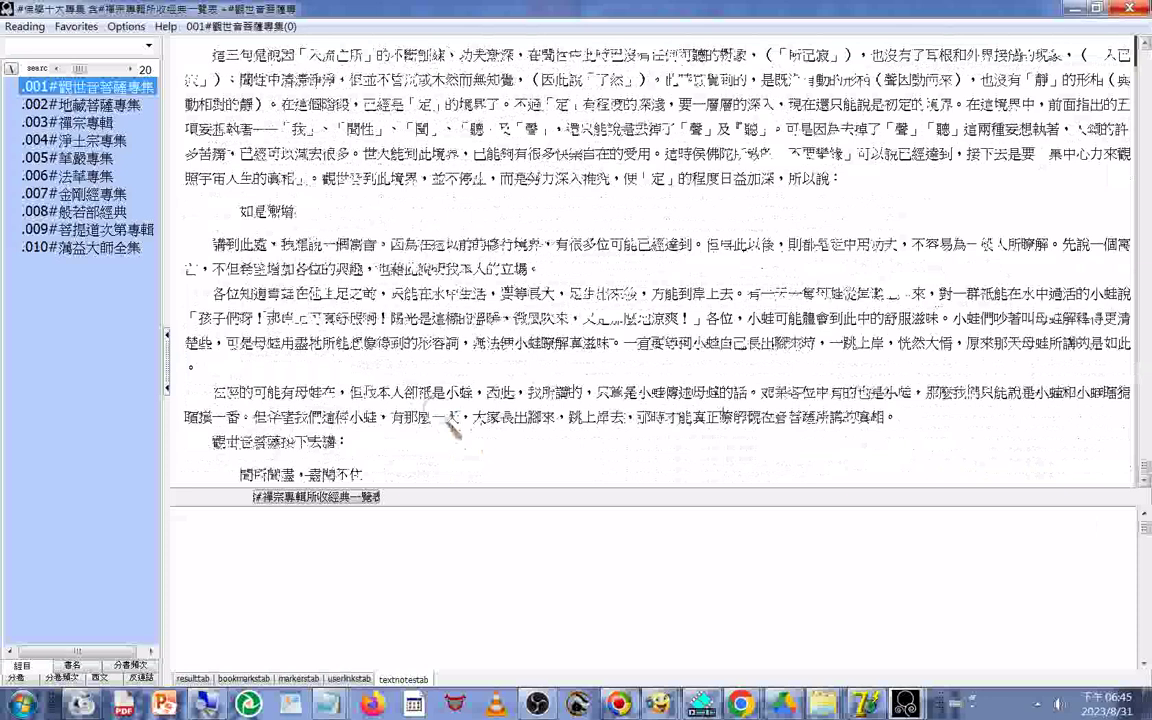
scroll(452, 425, "down", 5)
scroll(438, 412, "down", 3)
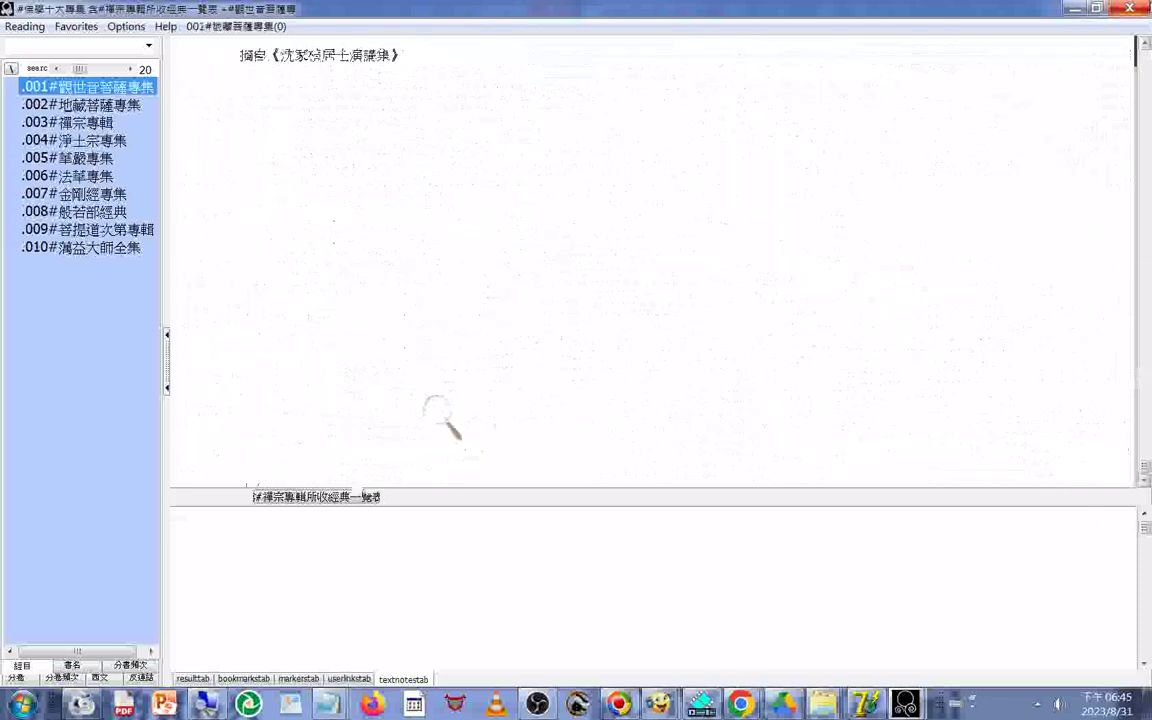
scroll(441, 416, "down", 2)
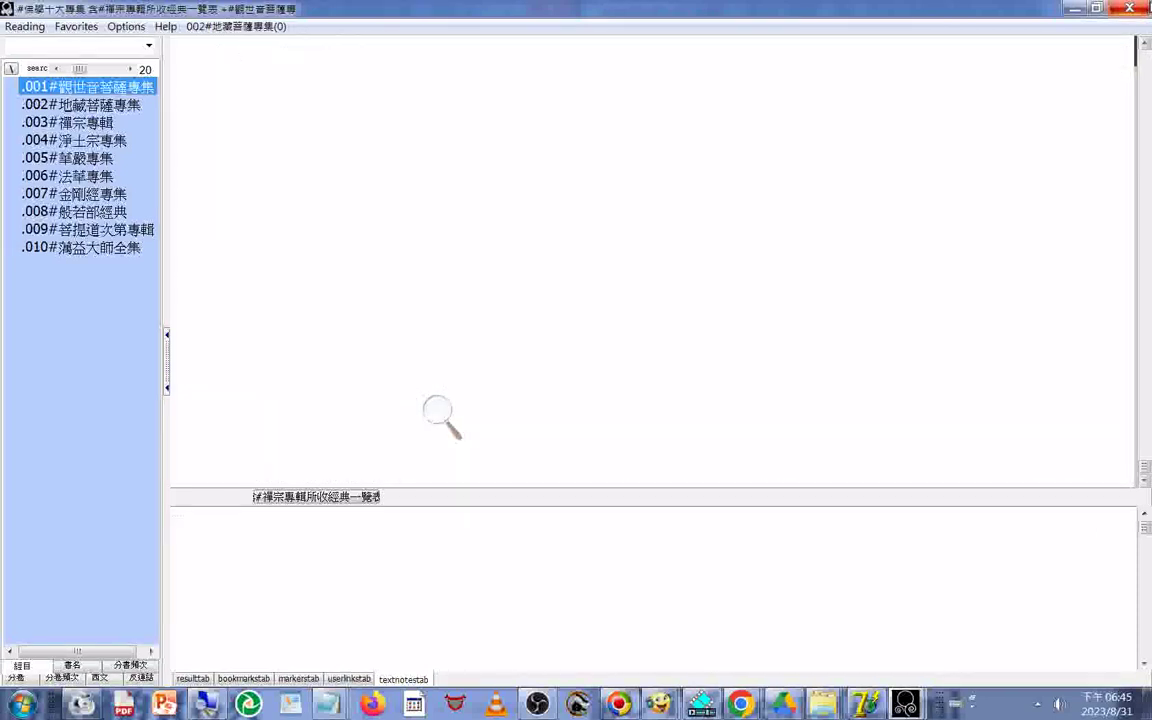
scroll(441, 416, "up", 2)
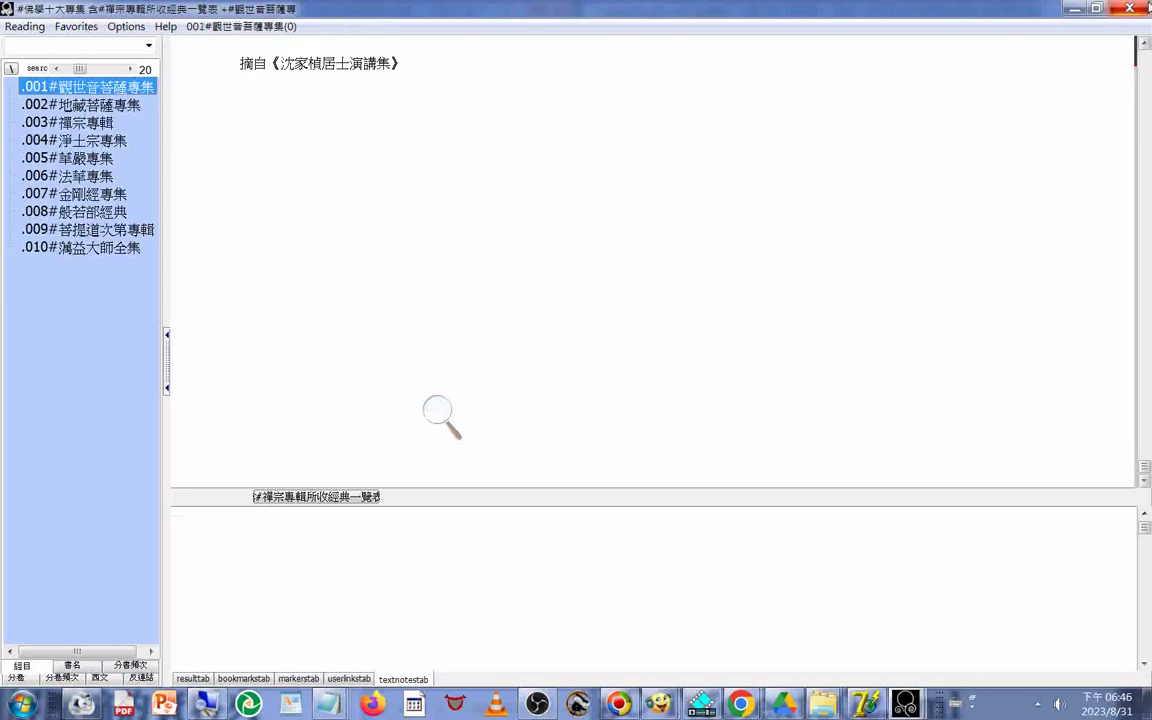
Close the database and reopen it by loading fotext001-010.adb from the 00000fo folder on drive H:
left_click(1130, 8)
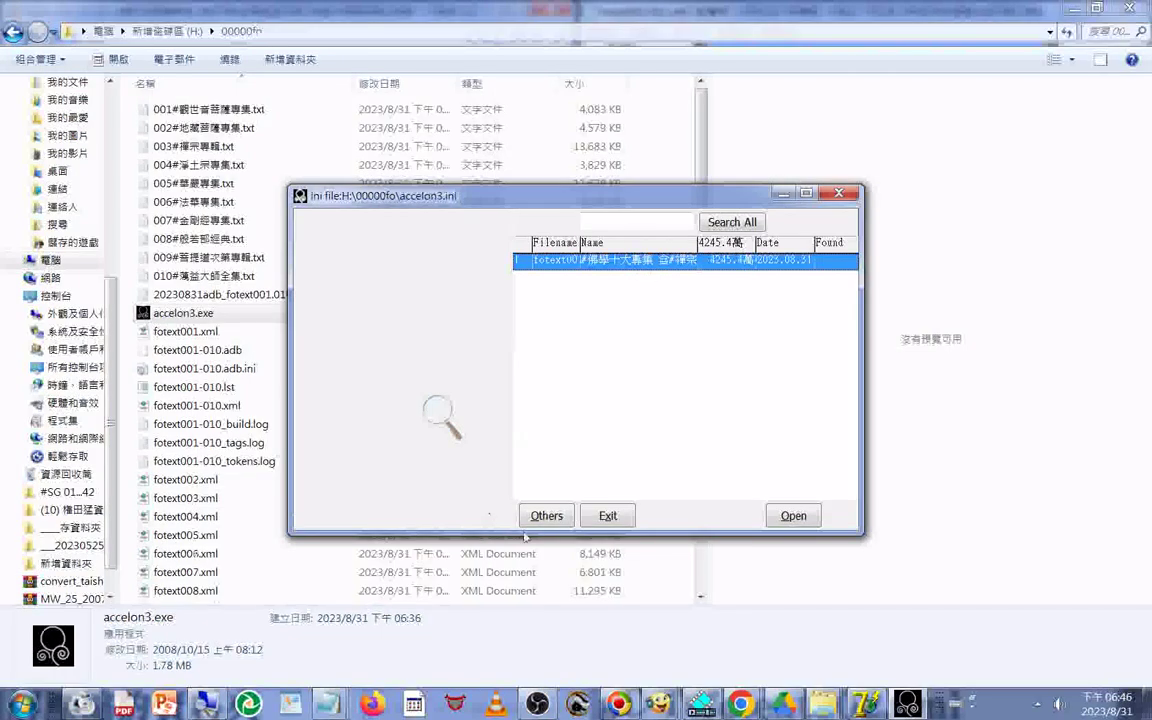
left_click(551, 520)
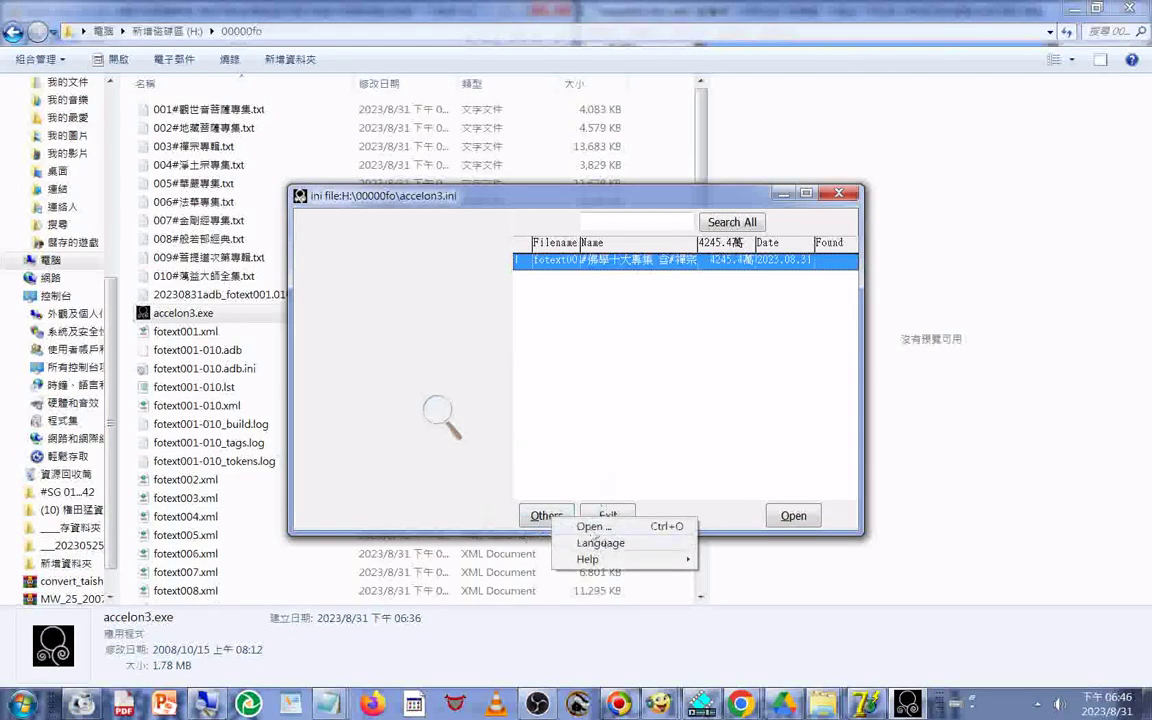
left_click(589, 527)
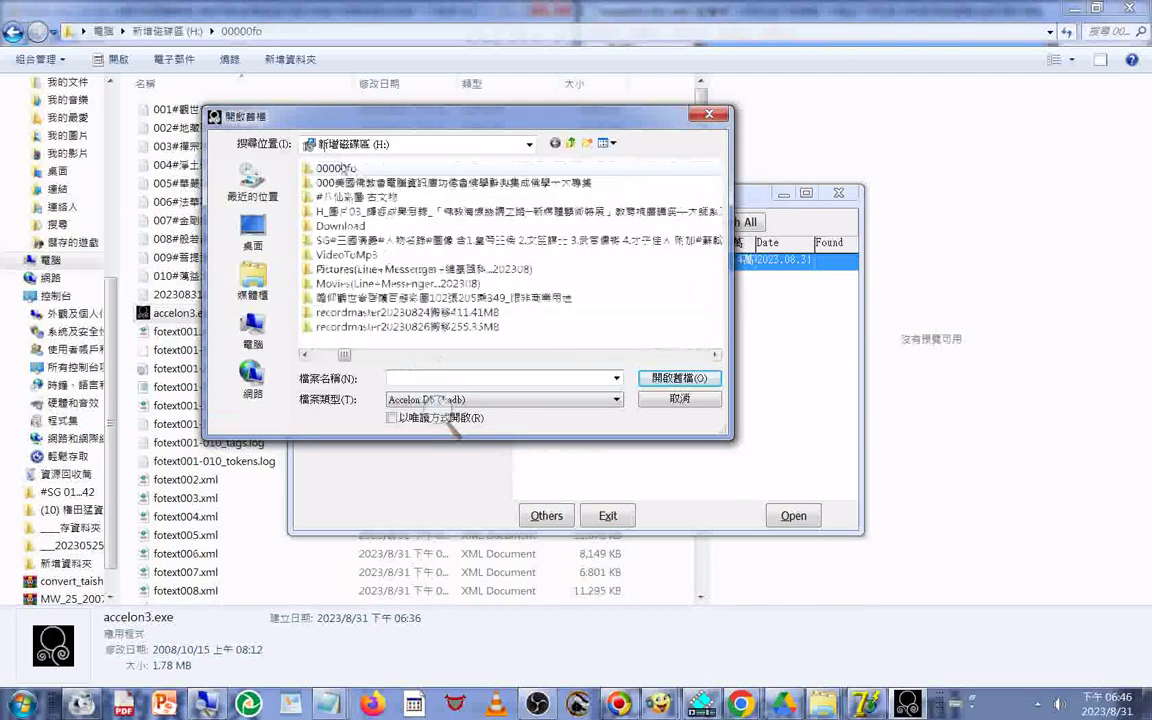
double_click(340, 168)
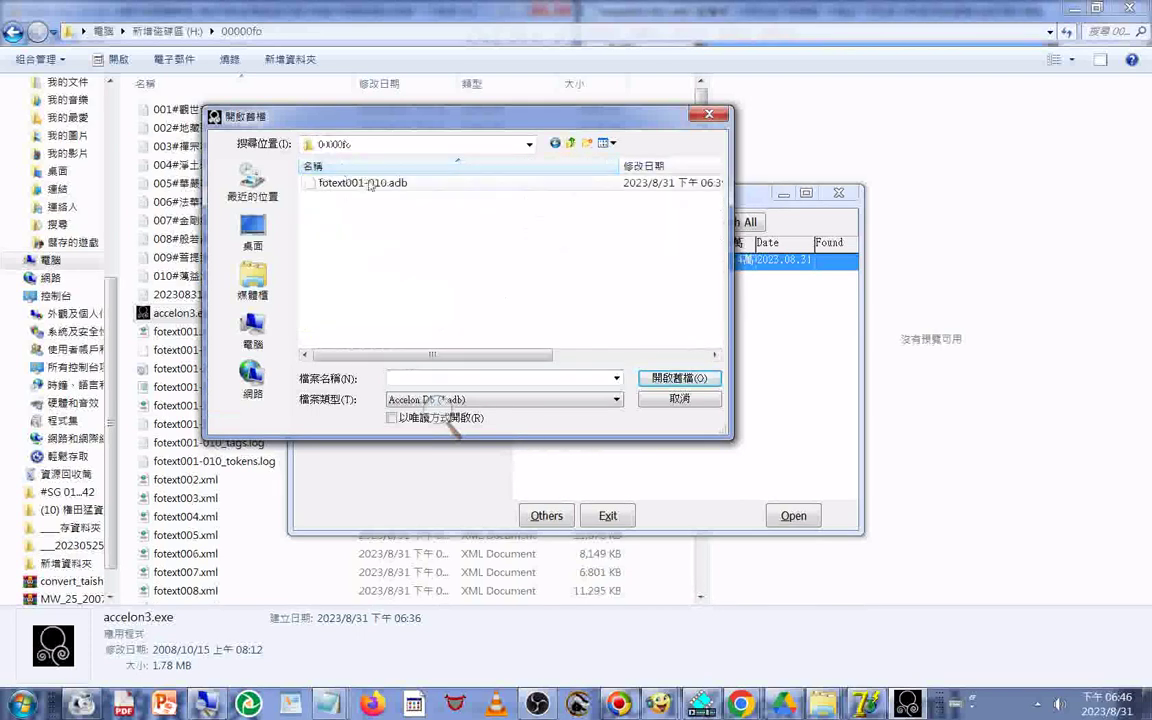
double_click(369, 183)
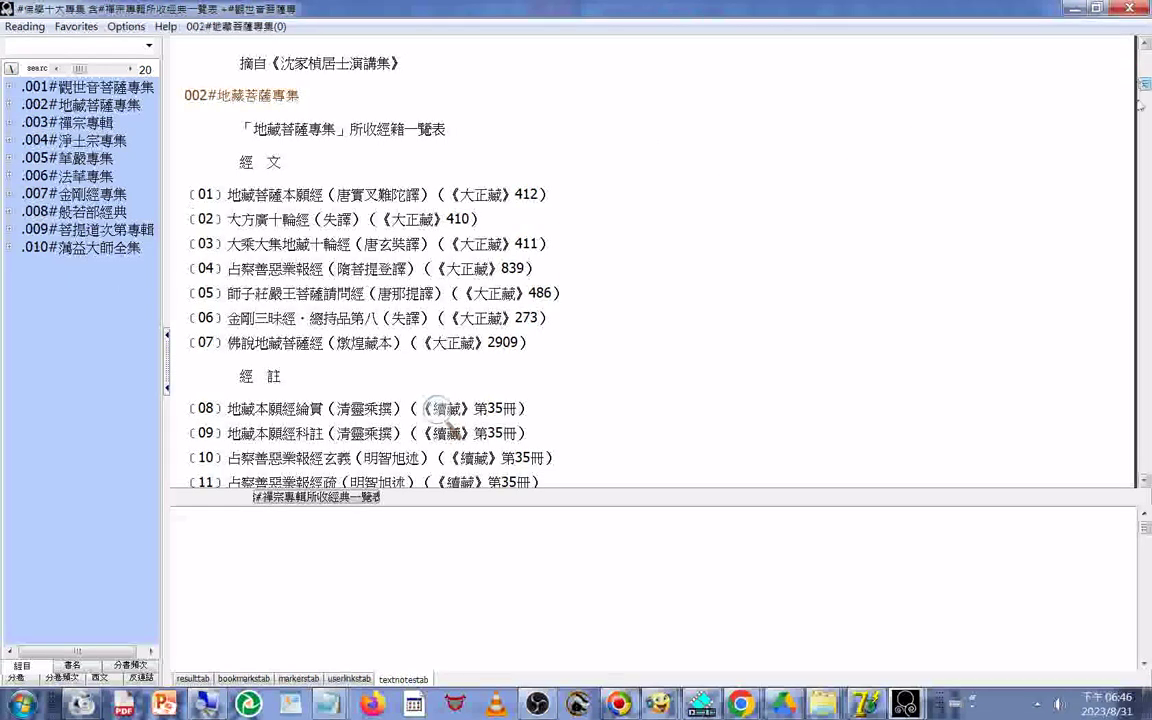
Skim the database from the catalogue of 002#地藏菩薩專集 through the remaining collections to the very end of 010#蕅益大師全集
scroll(437, 410, "down", 10)
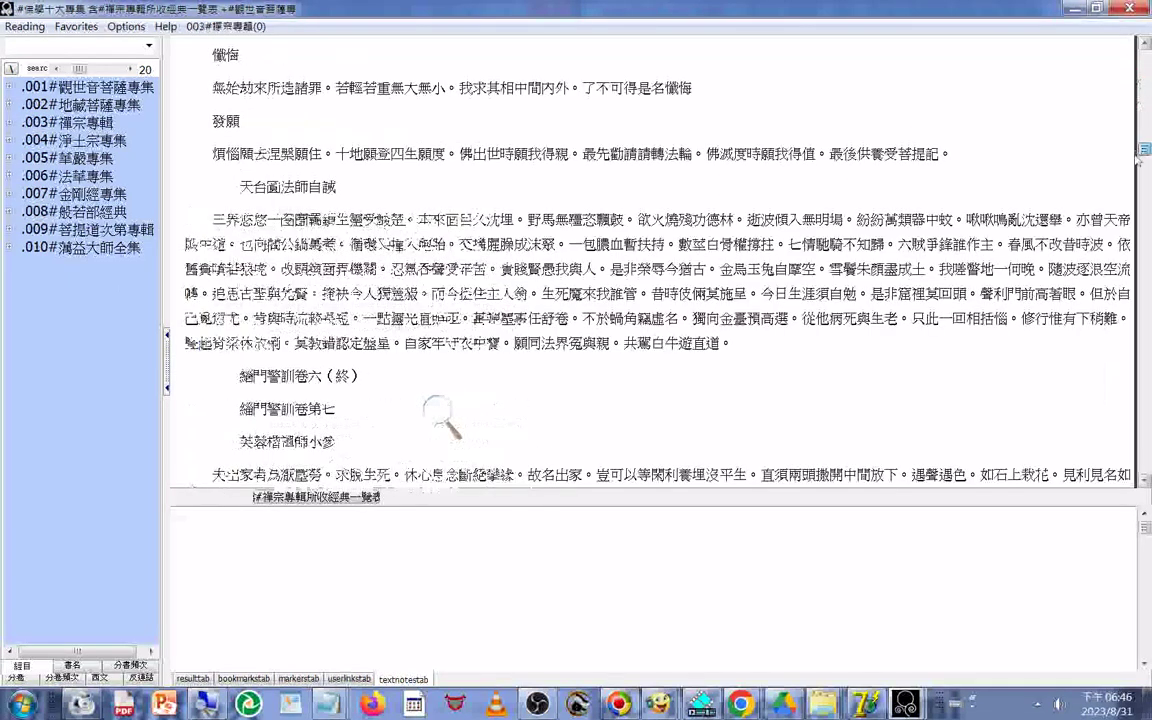
scroll(437, 410, "down", 10)
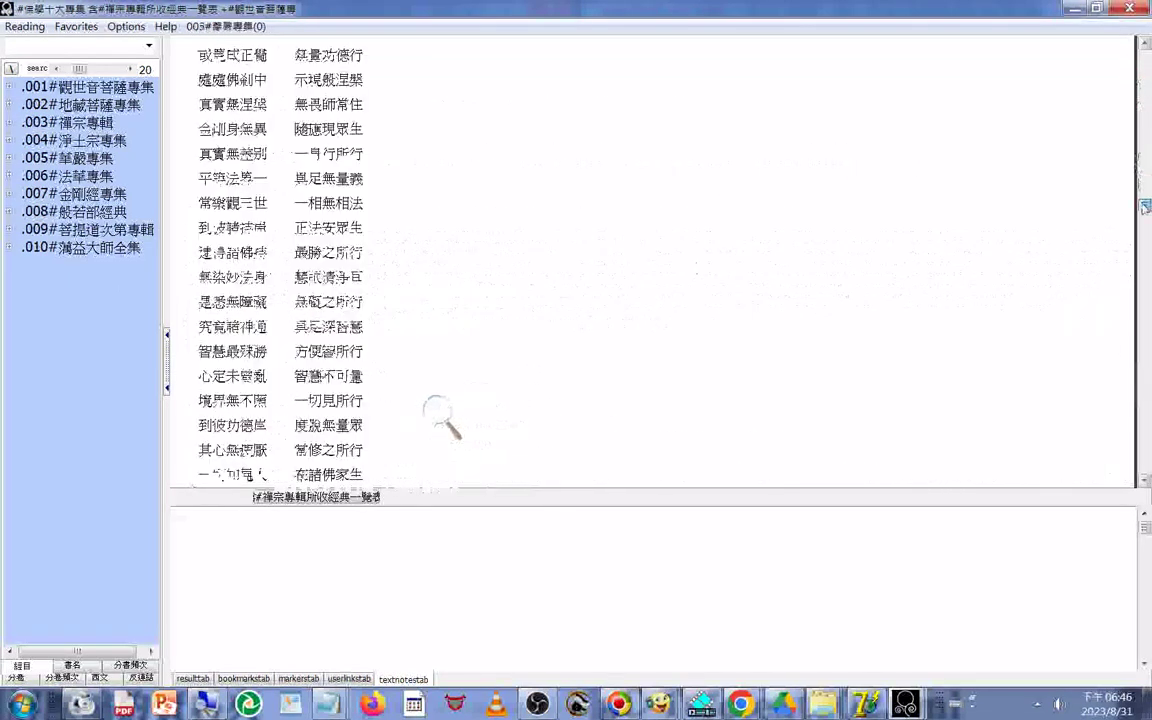
scroll(437, 410, "down", 10)
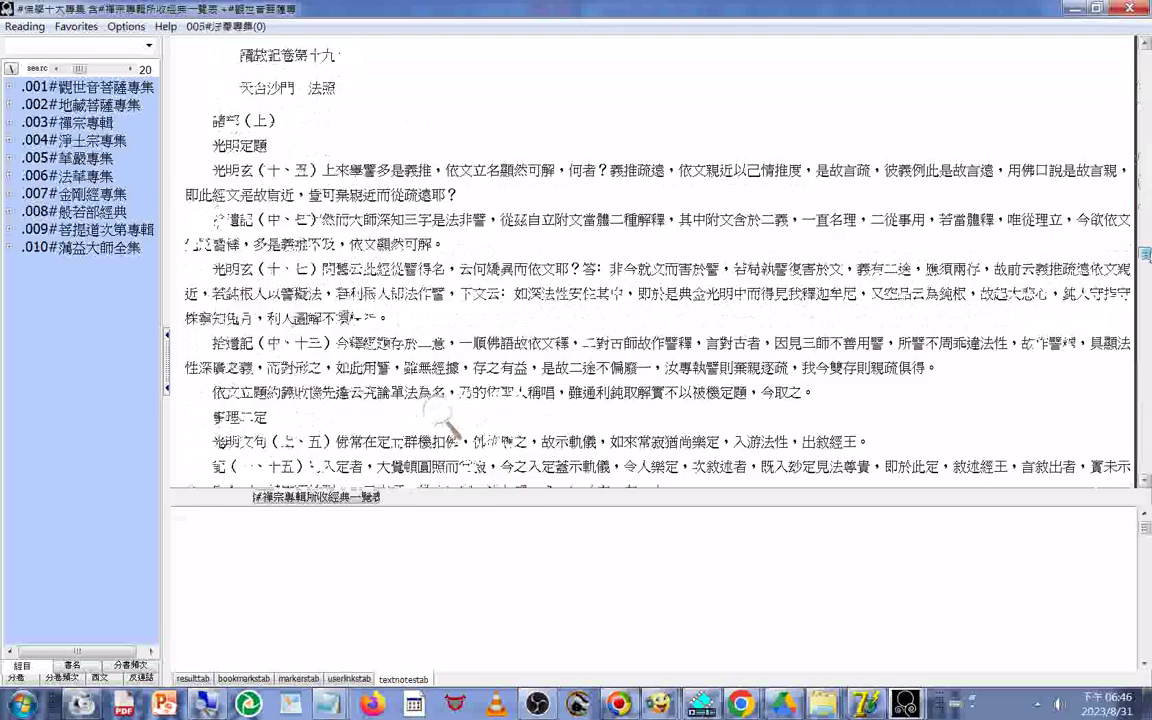
scroll(437, 410, "down", 10)
scroll(442, 410, "down", 10)
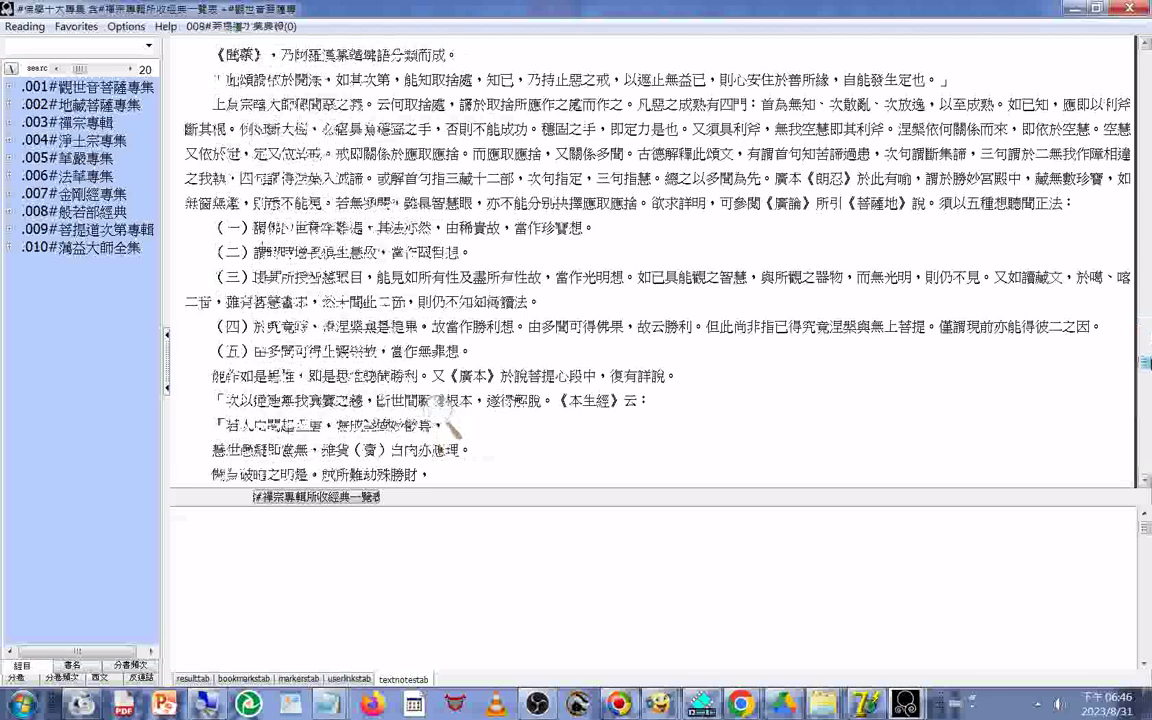
scroll(452, 428, "down", 10)
scroll(452, 425, "down", 10)
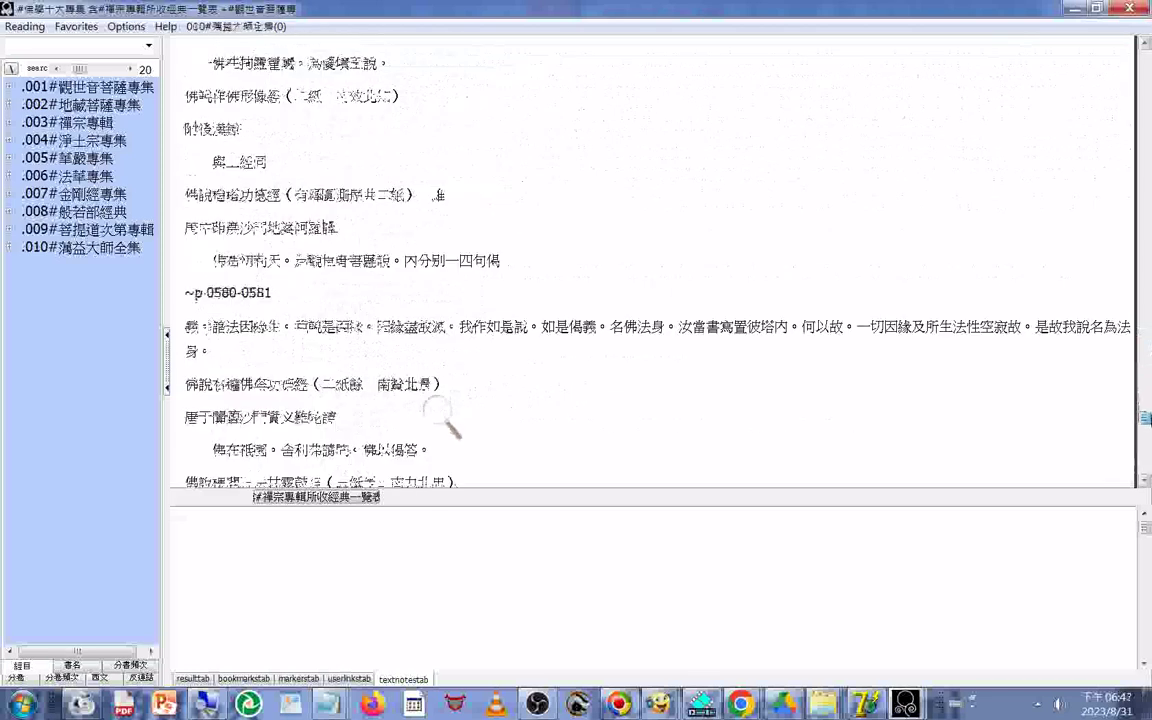
scroll(452, 428, "down", 10)
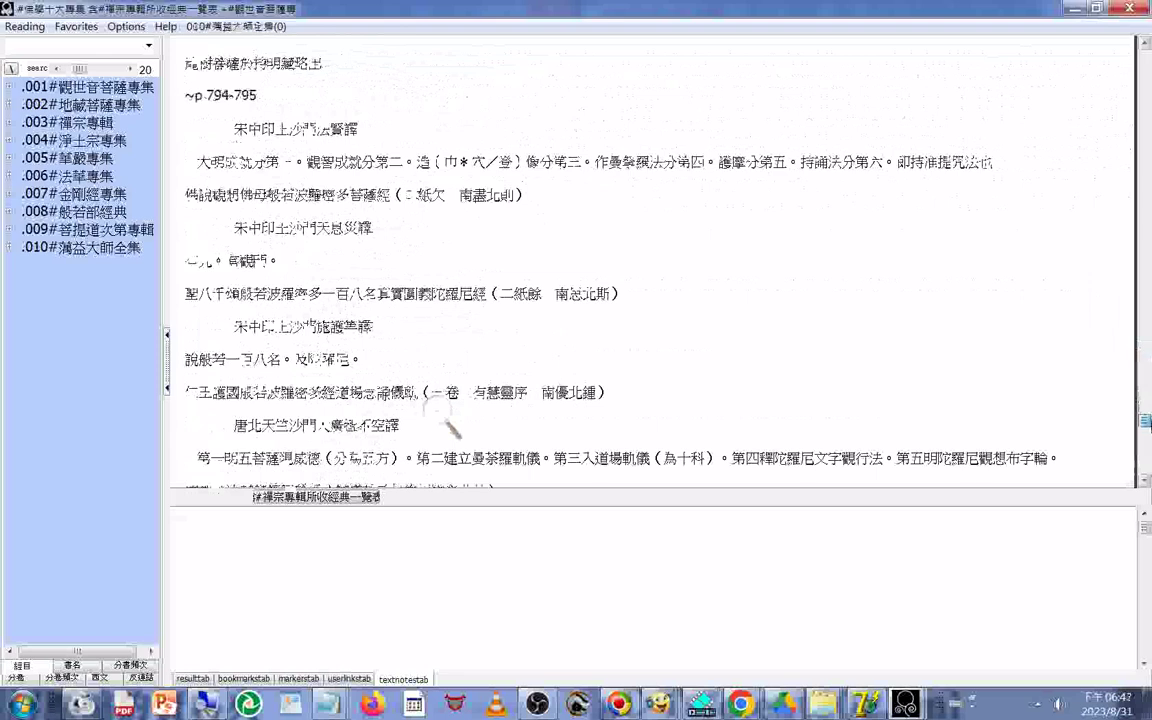
scroll(448, 425, "down", 10)
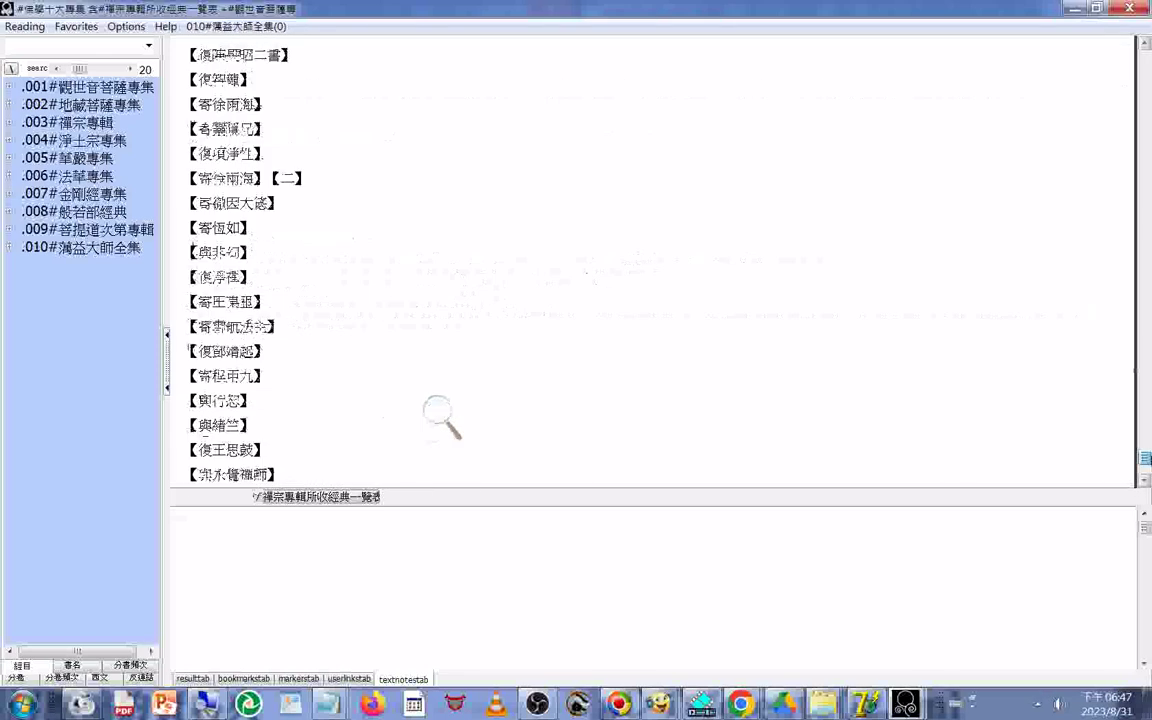
scroll(441, 418, "down", 10)
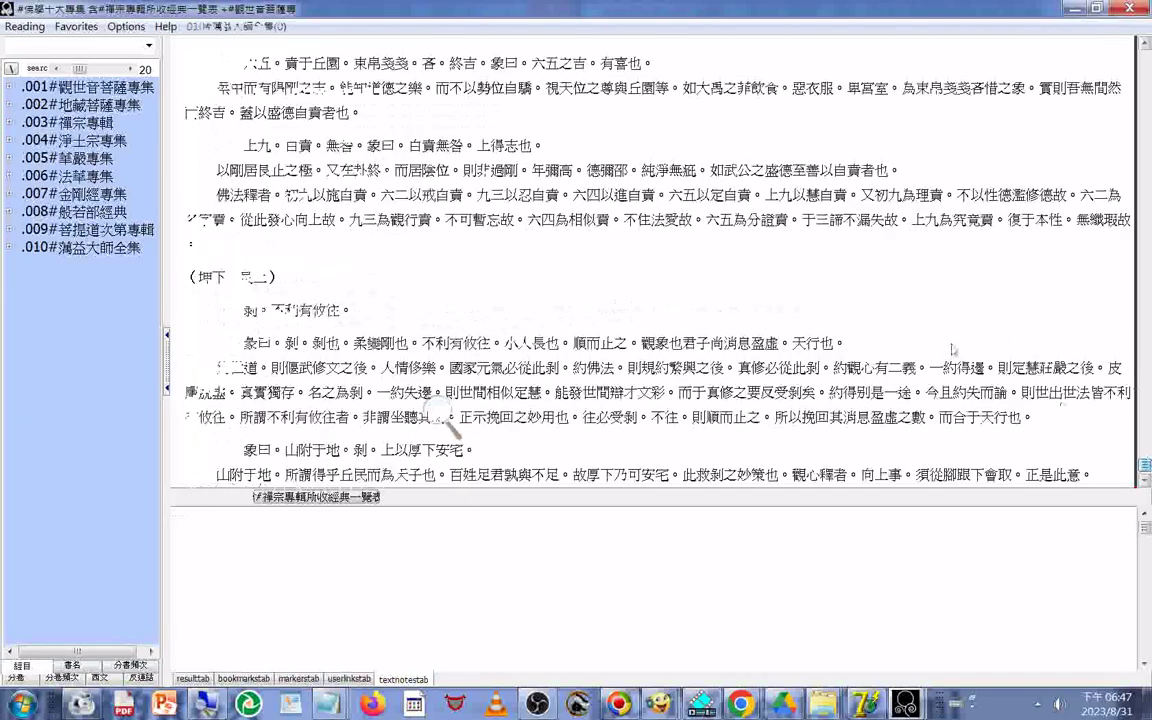
scroll(447, 425, "down", 5)
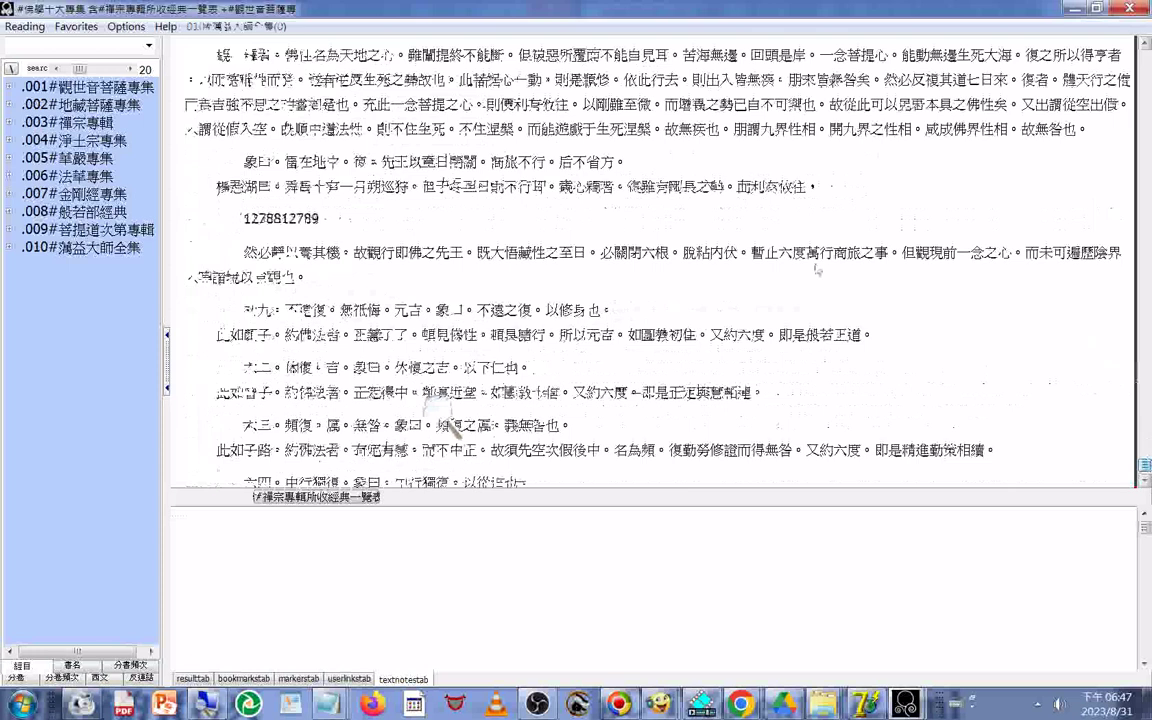
scroll(441, 418, "down", 5)
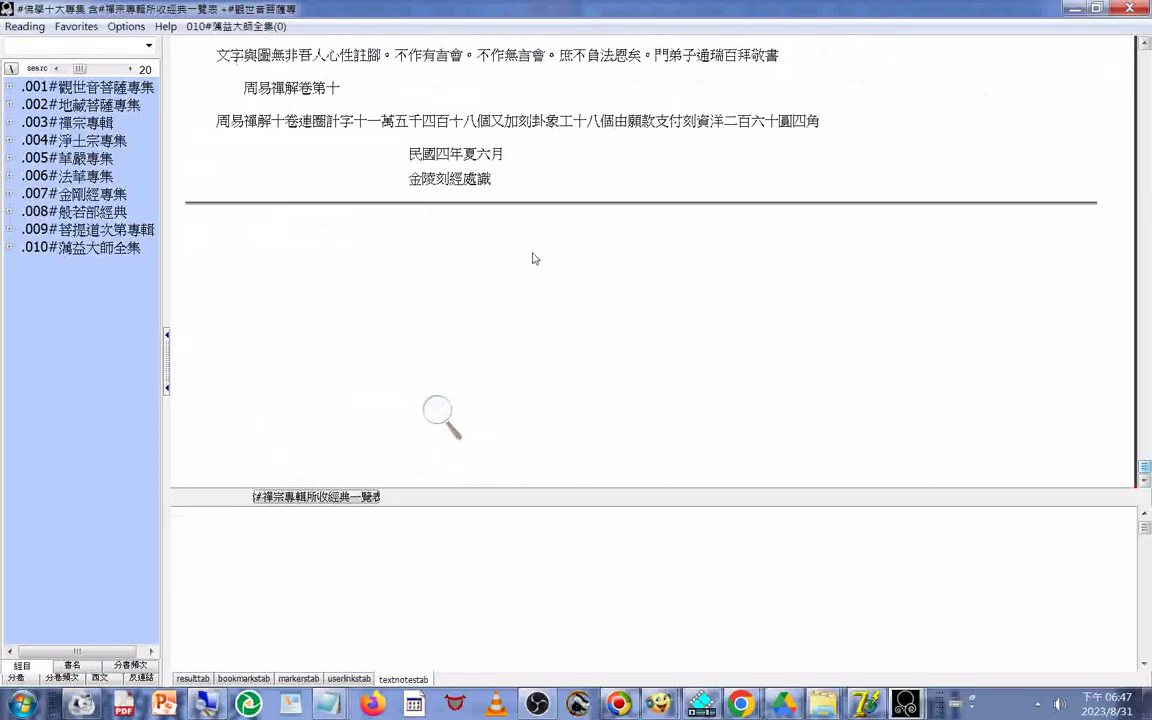
Copy the closing lines of 周易禪解, from the character-count sentence through 民國四年夏六月 to 金陵刻經處識
scroll(533, 258, "up", 1)
scroll(533, 258, "up", 2)
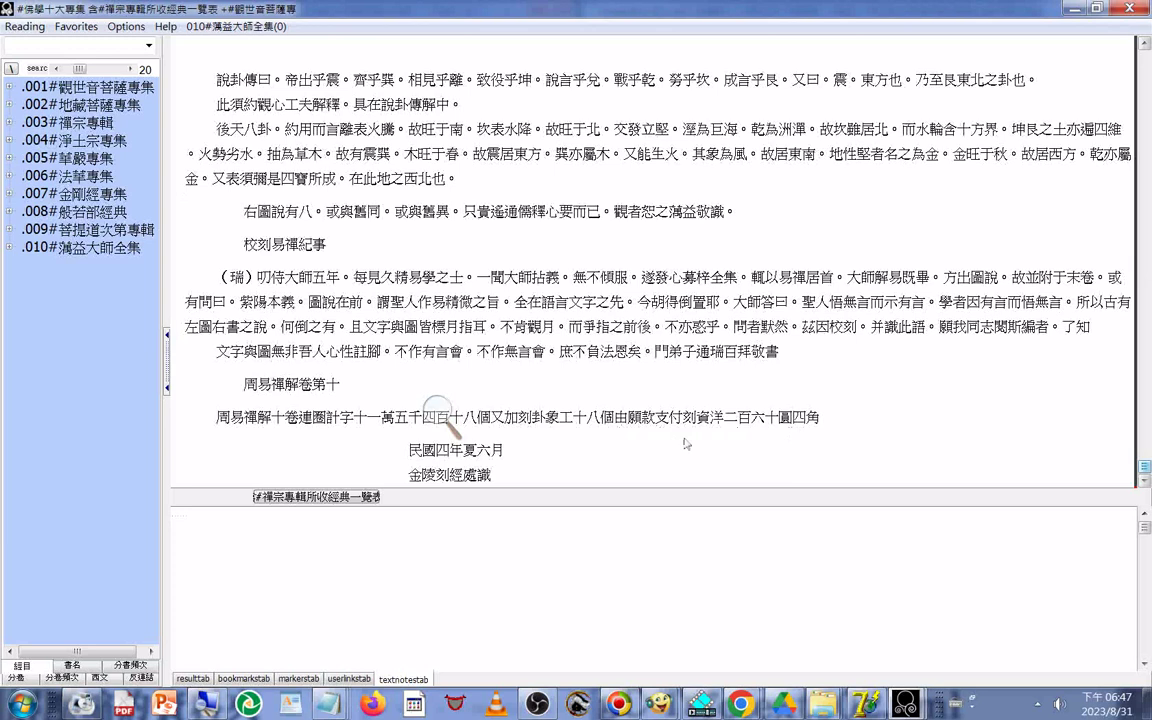
left_click_drag(217, 417, 488, 462)
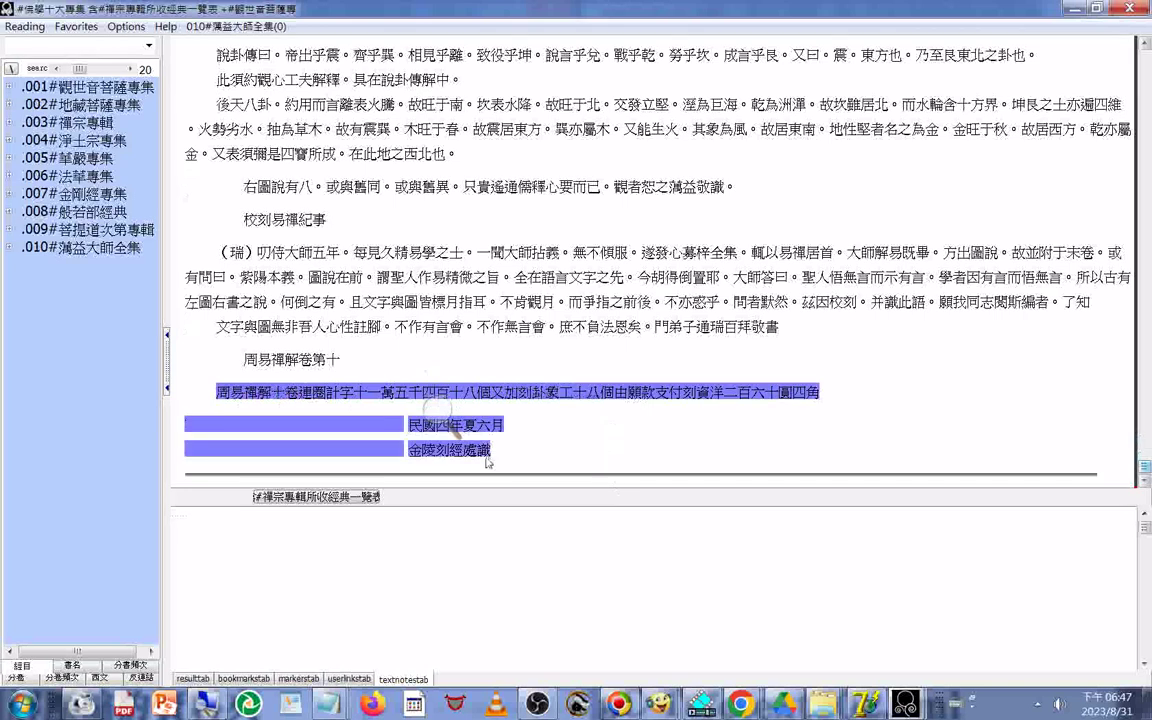
right_click(485, 455)
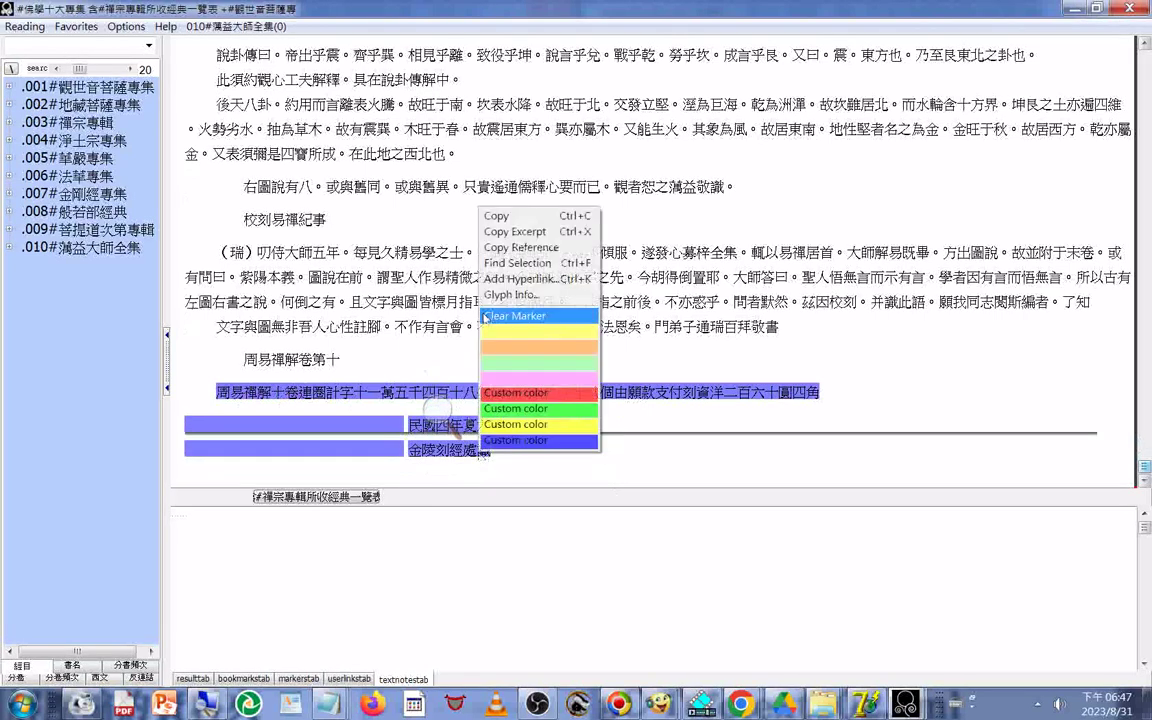
left_click(495, 216)
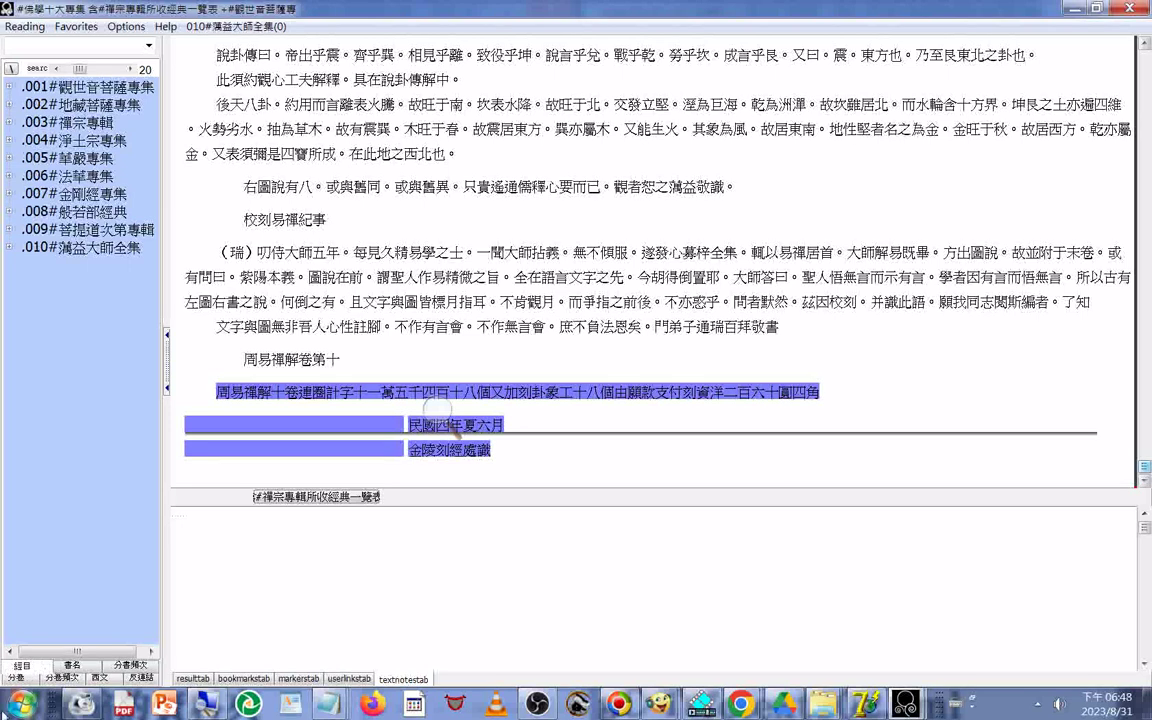
Switch to a new blank Notepad document and paste the copied closing lines of 周易禪解
left_click(17, 710)
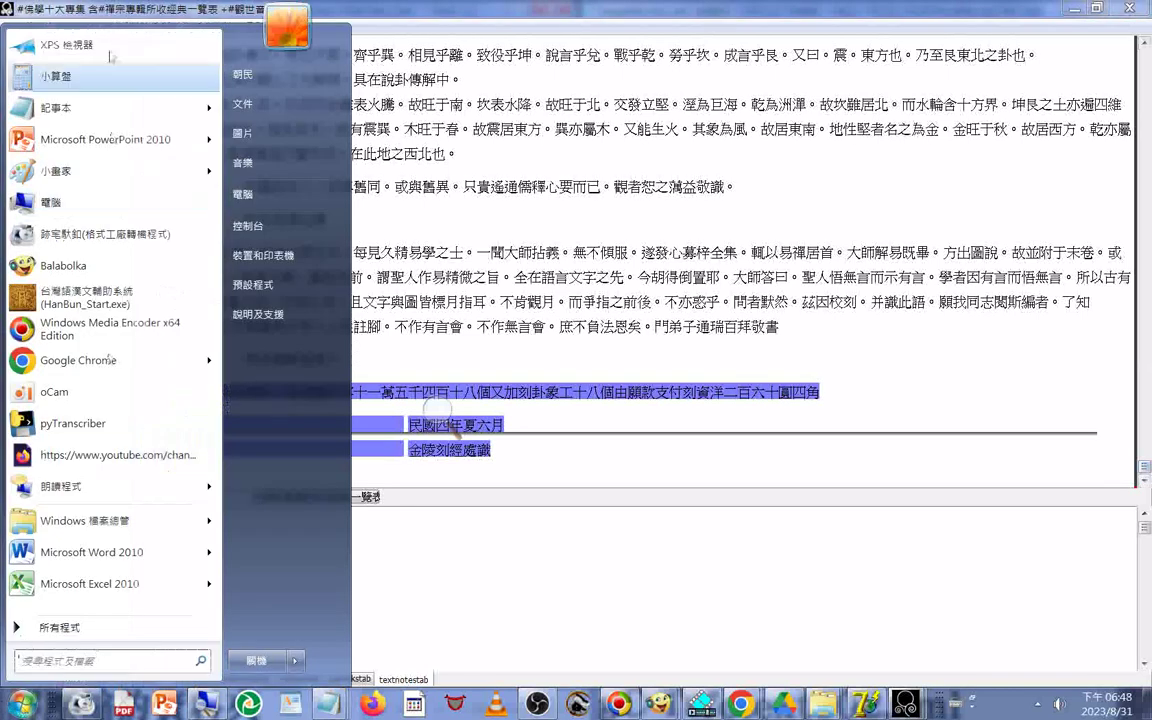
left_click(60, 108)
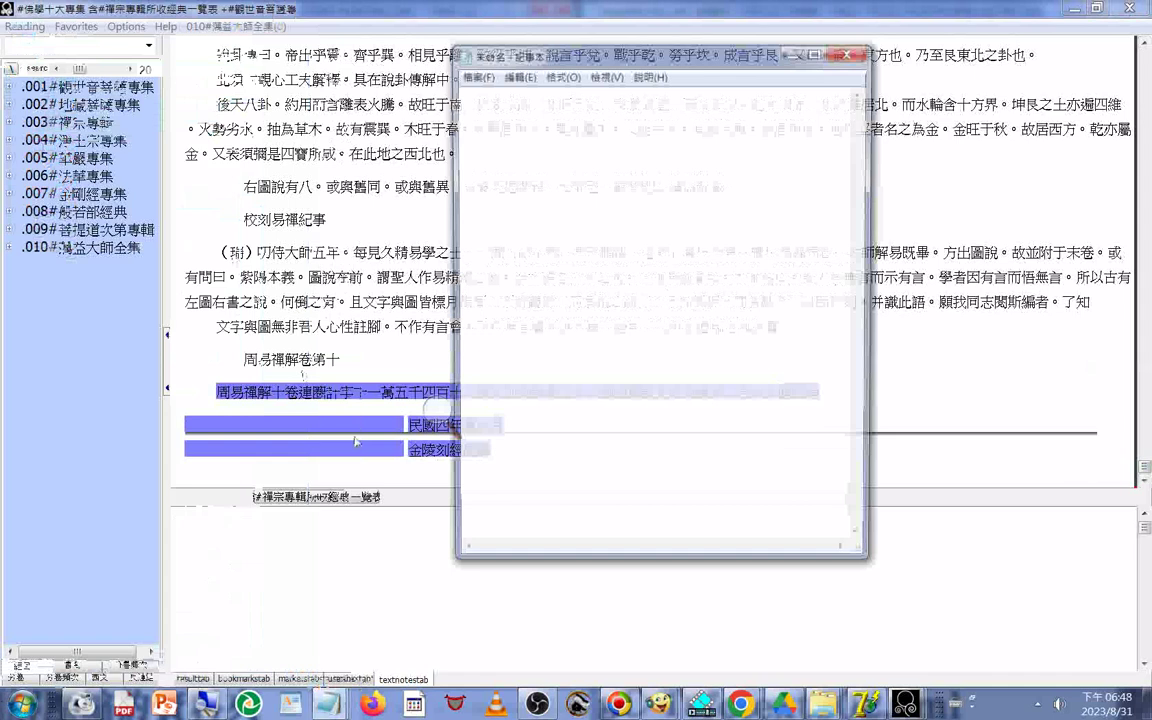
key("ctrl+v")
Back in the Accelon database, copy the passage from the heading 伏羲六十四卦方位說 through the closing line 金陵刻經處識
left_click(243, 226)
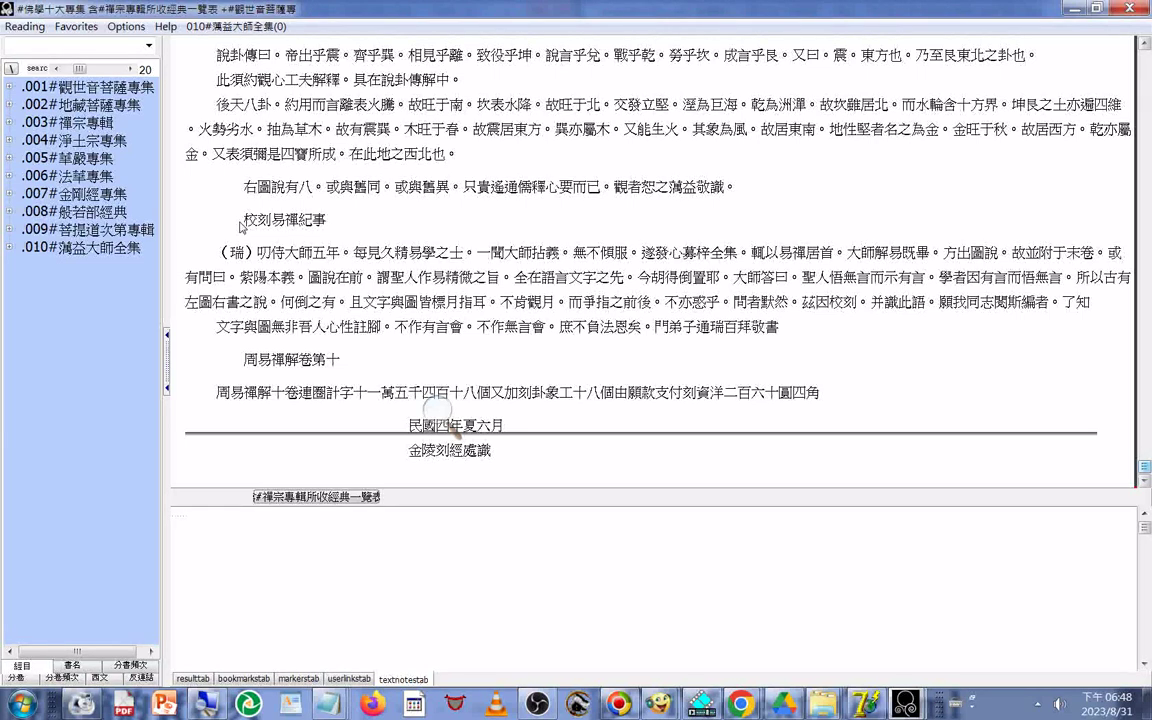
left_click_drag(243, 217, 532, 429)
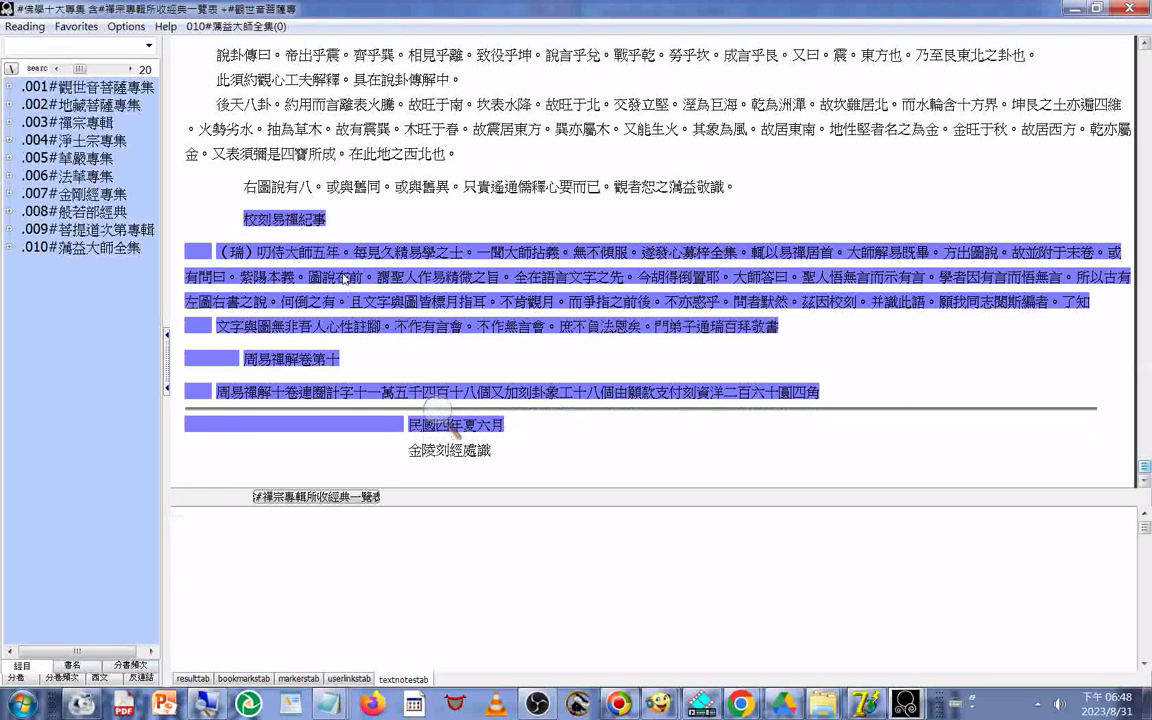
scroll(343, 279, "up", 3)
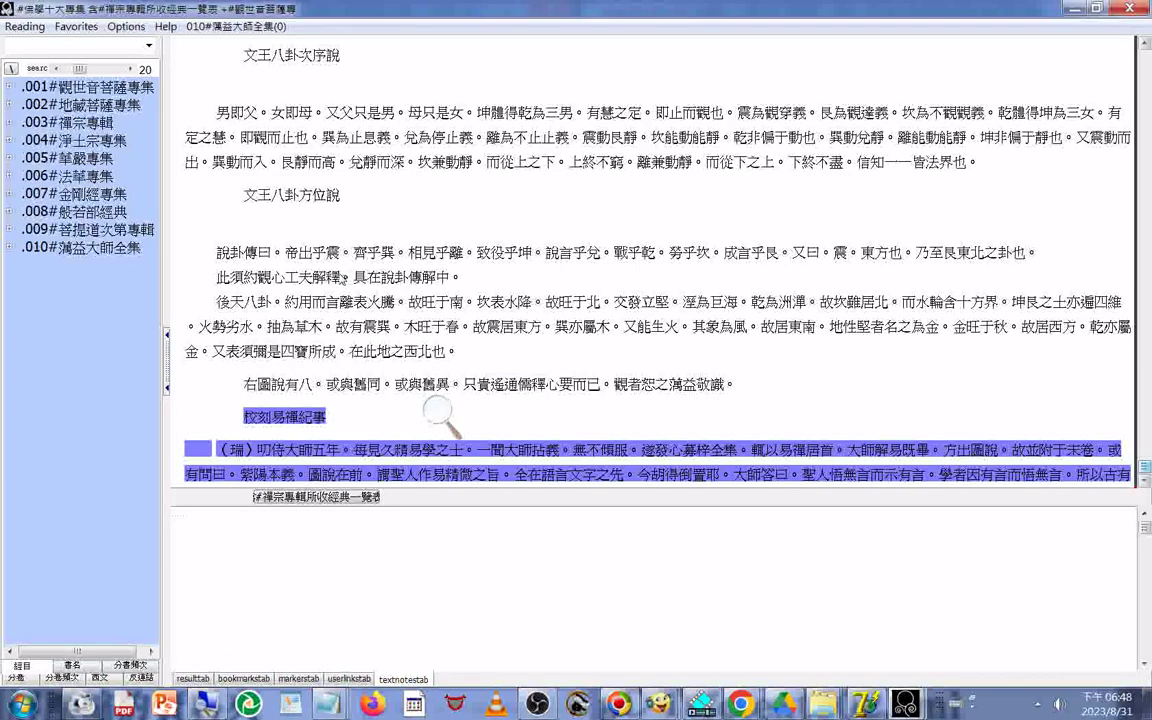
scroll(440, 415, "up", 2)
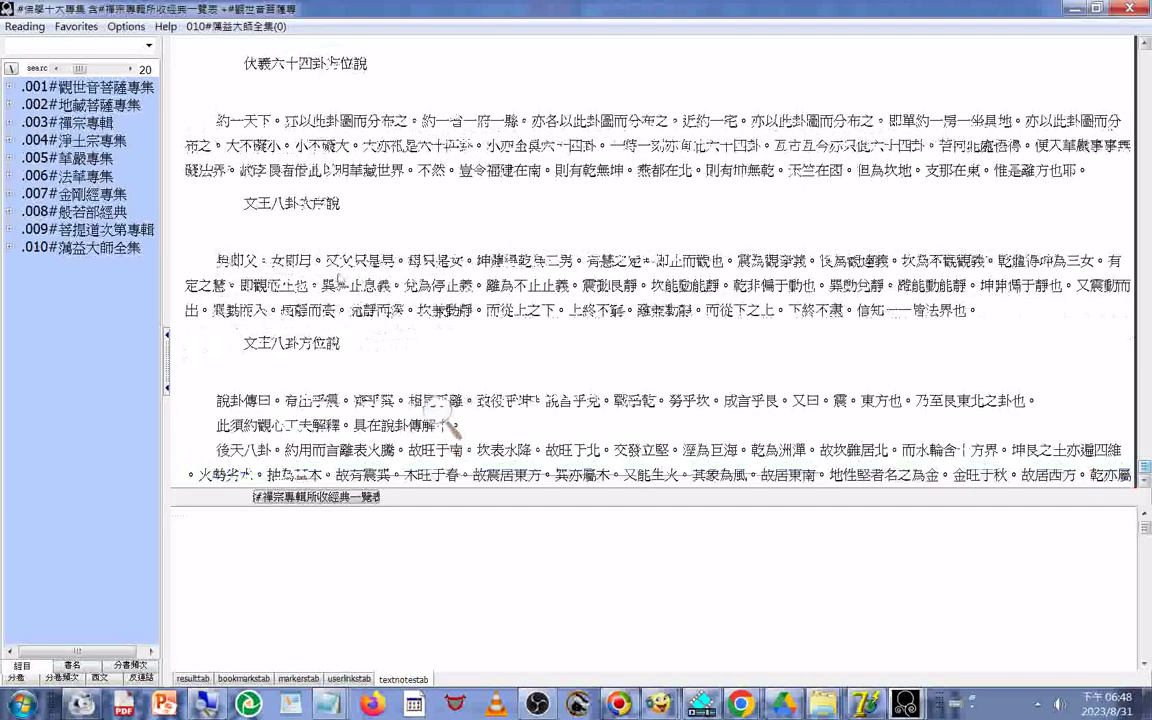
scroll(452, 425, "up", 1)
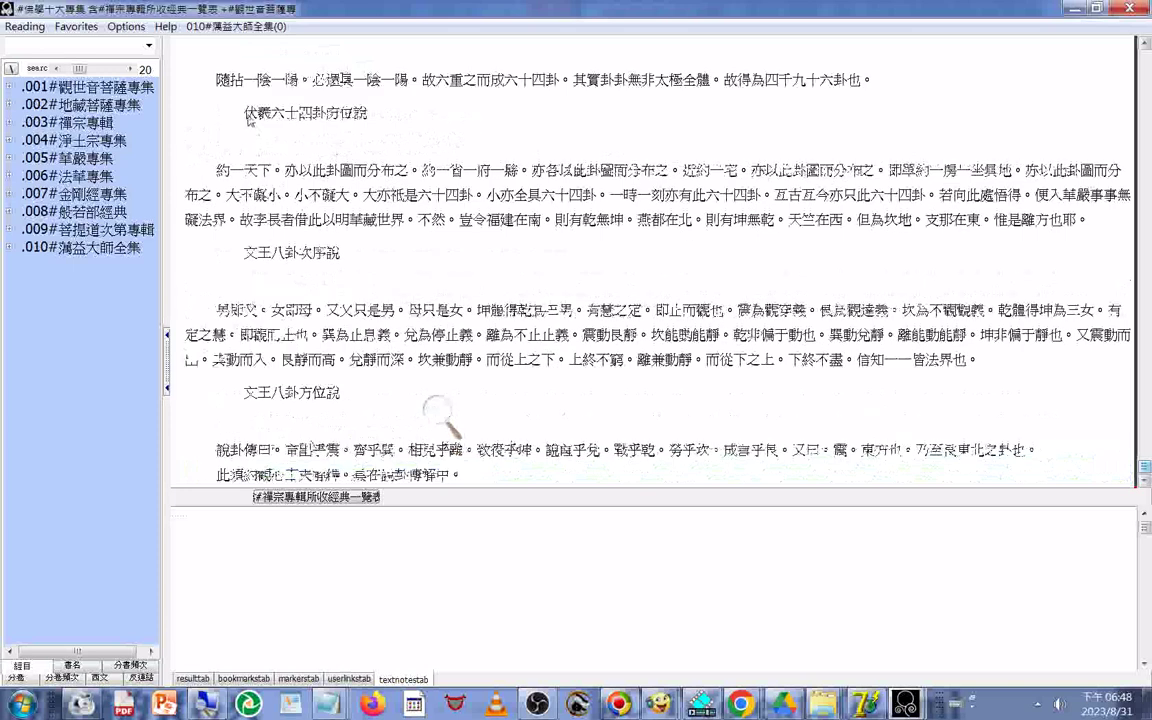
left_click_drag(244, 112, 284, 170)
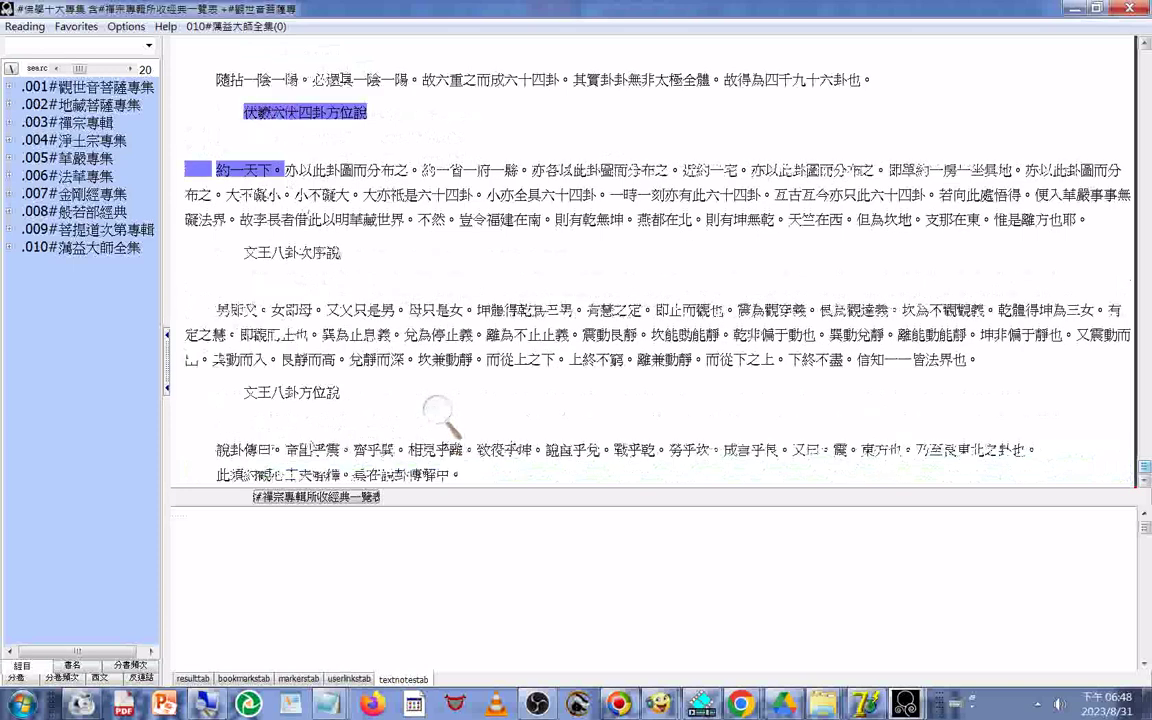
left_click_drag(440, 412, 501, 553)
scroll(501, 553, "down", 3)
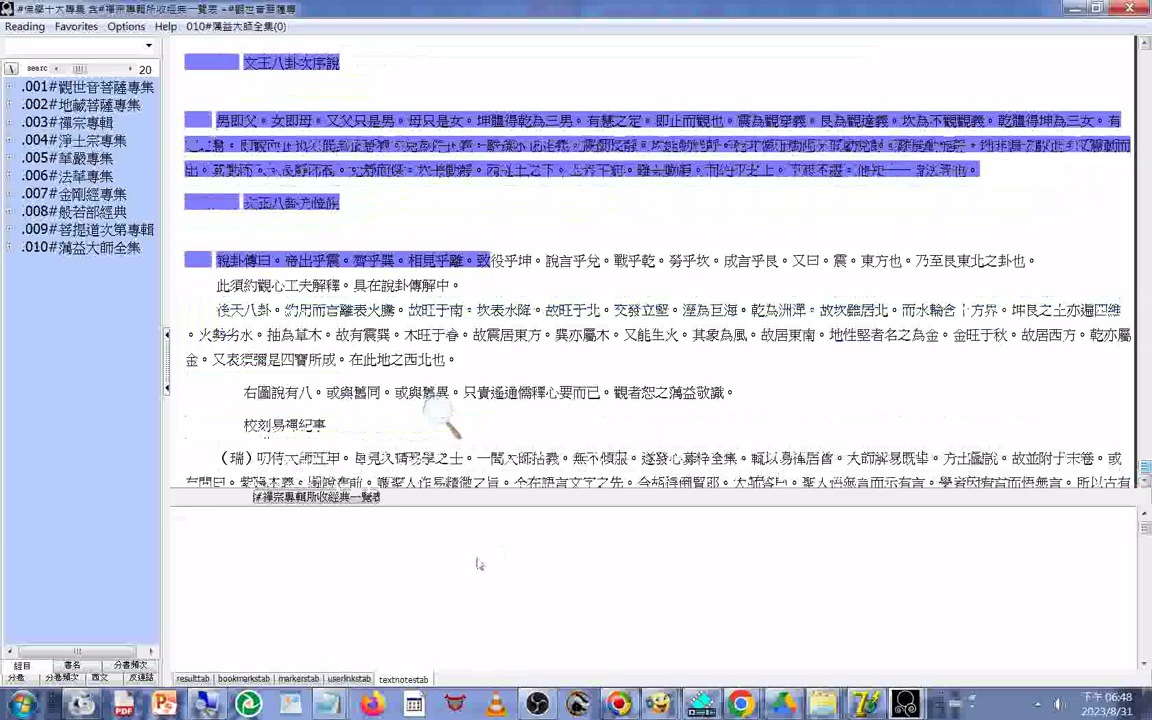
scroll(450, 578, "down", 3)
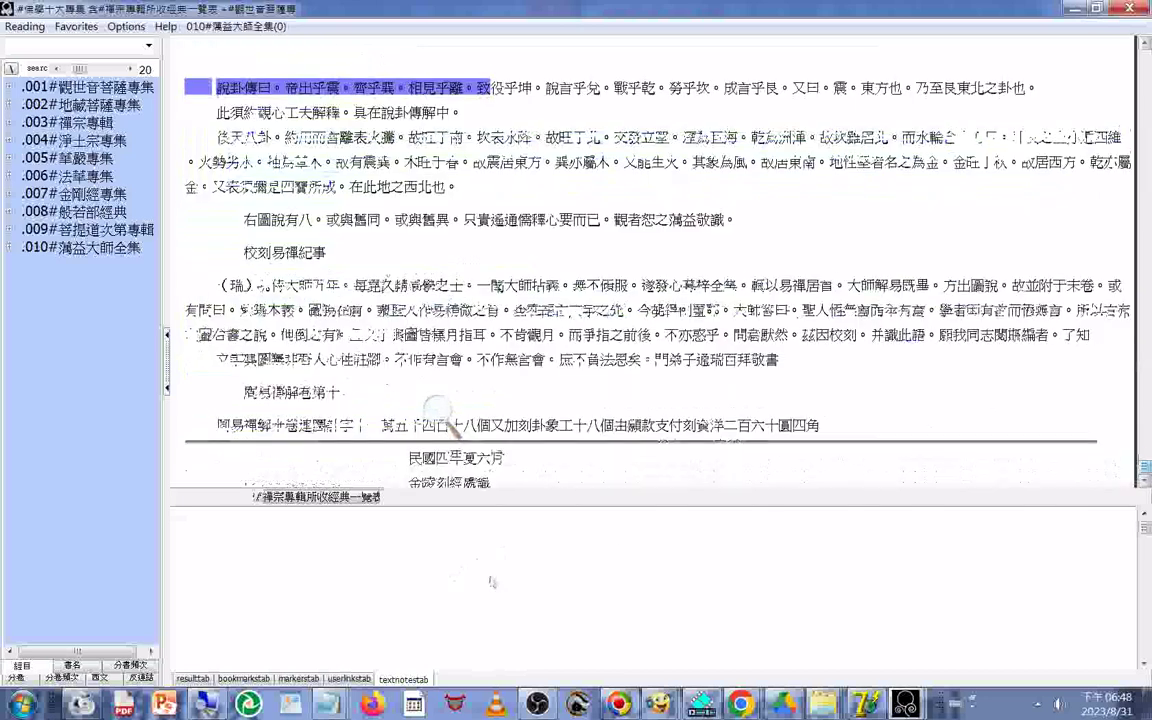
scroll(680, 530, "down", 5)
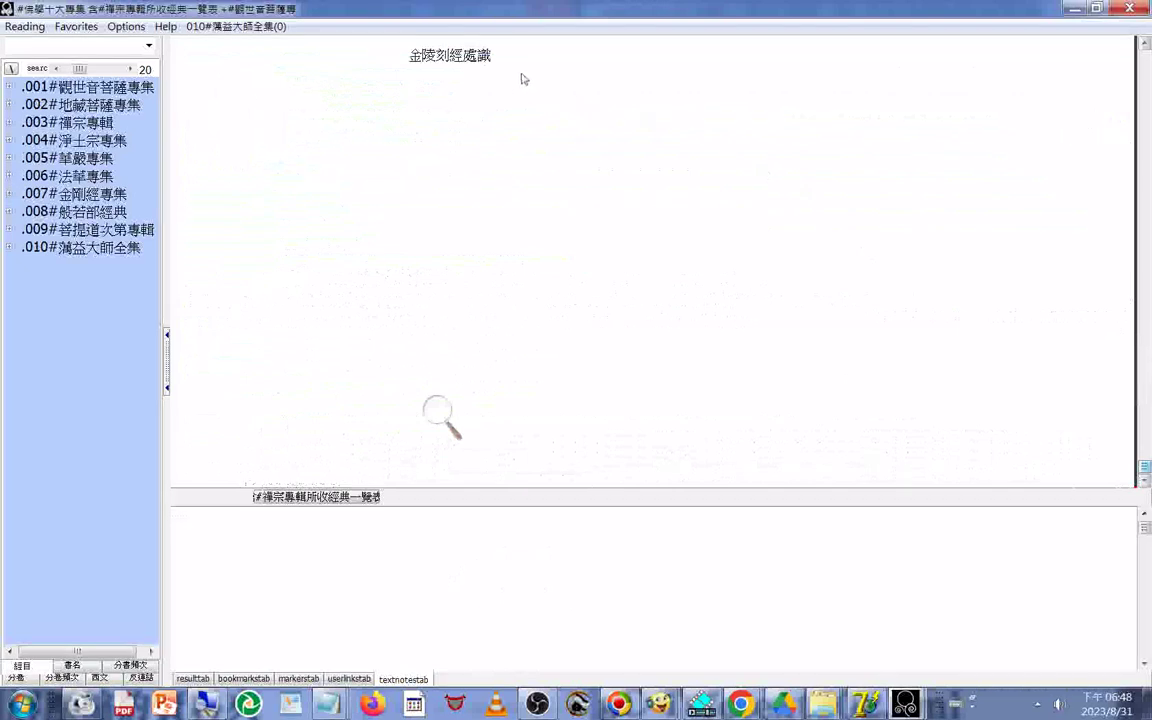
triple_click(480, 46)
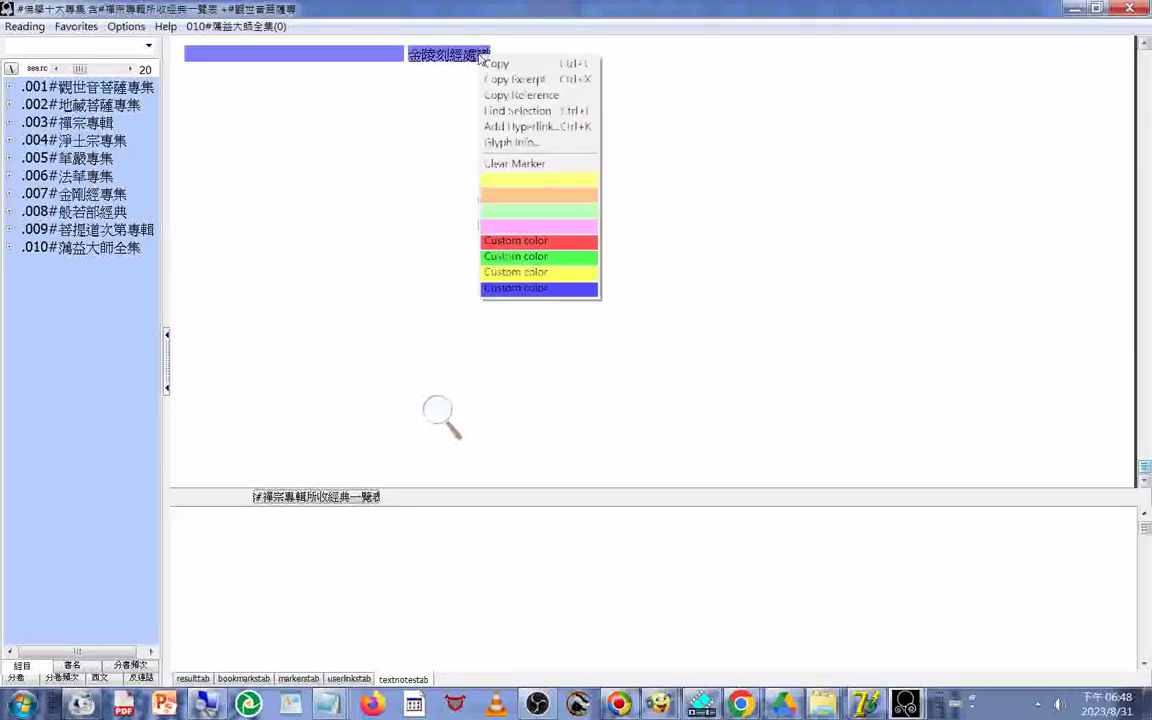
right_click(481, 56)
left_click(505, 66)
scroll(514, 134, "up", 3)
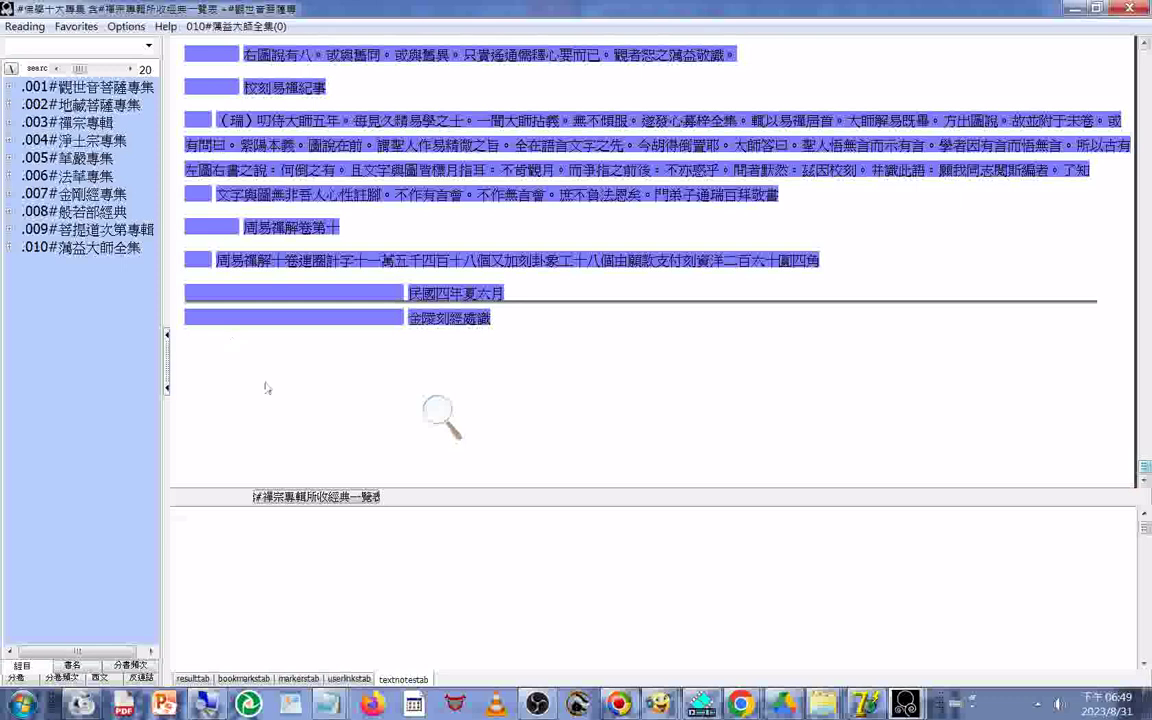
scroll(265, 387, "up", 5)
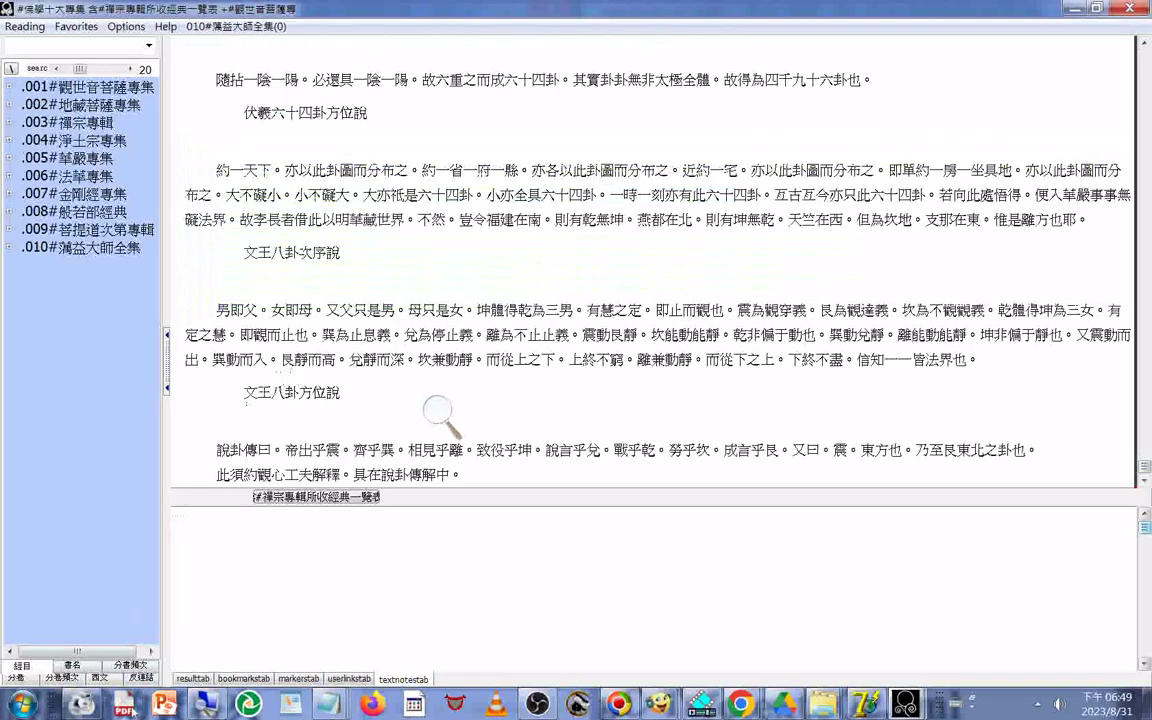
In the untitled Notepad document, add a ●●●●●● separator line, paste the copied passage below it and turn on word wrap
left_click(329, 704)
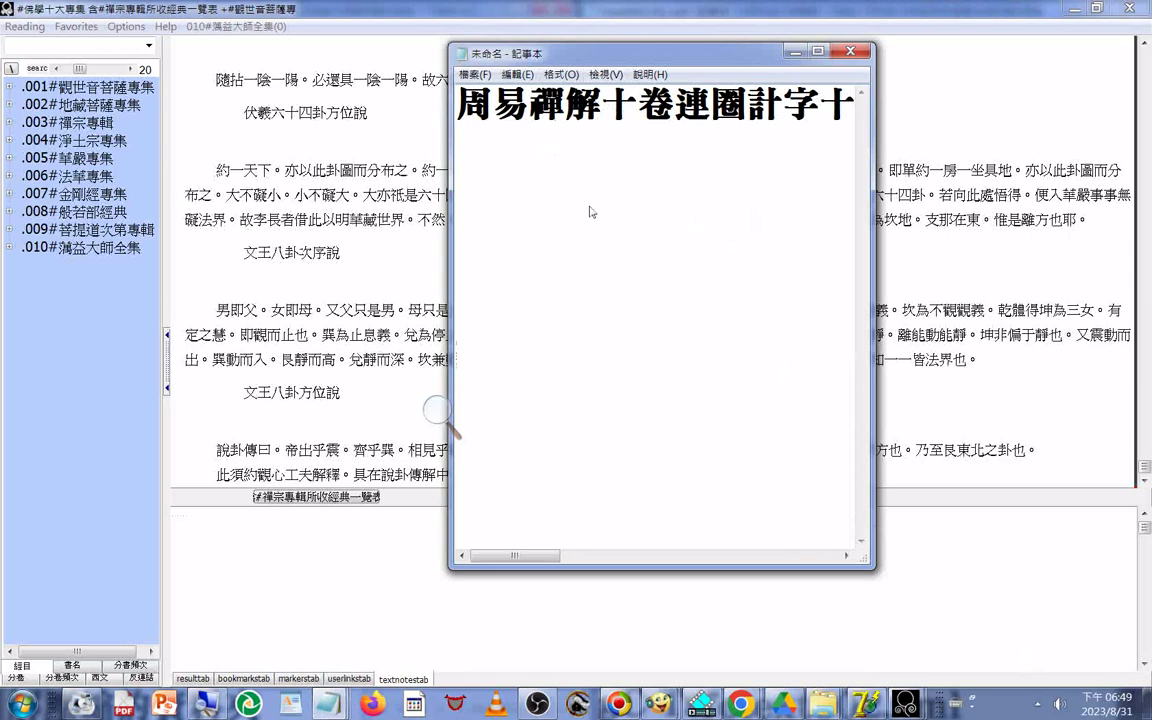
type("●●●●●●")
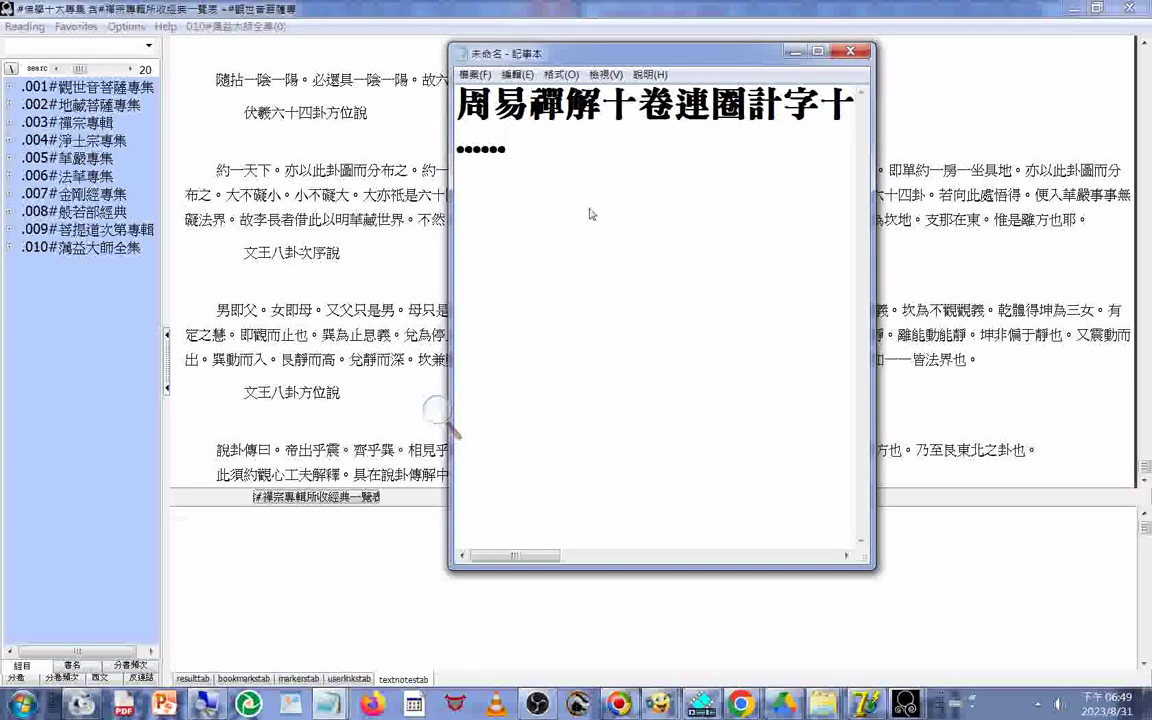
key("ctrl+v")
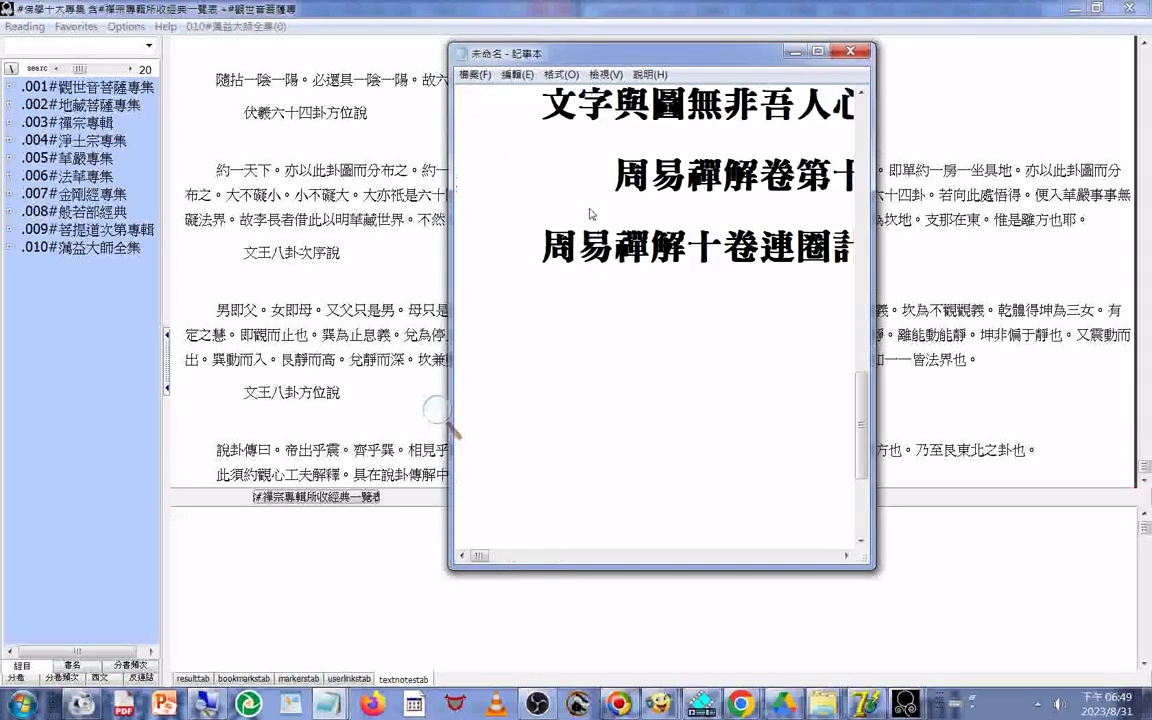
left_click(561, 74)
left_click(574, 94)
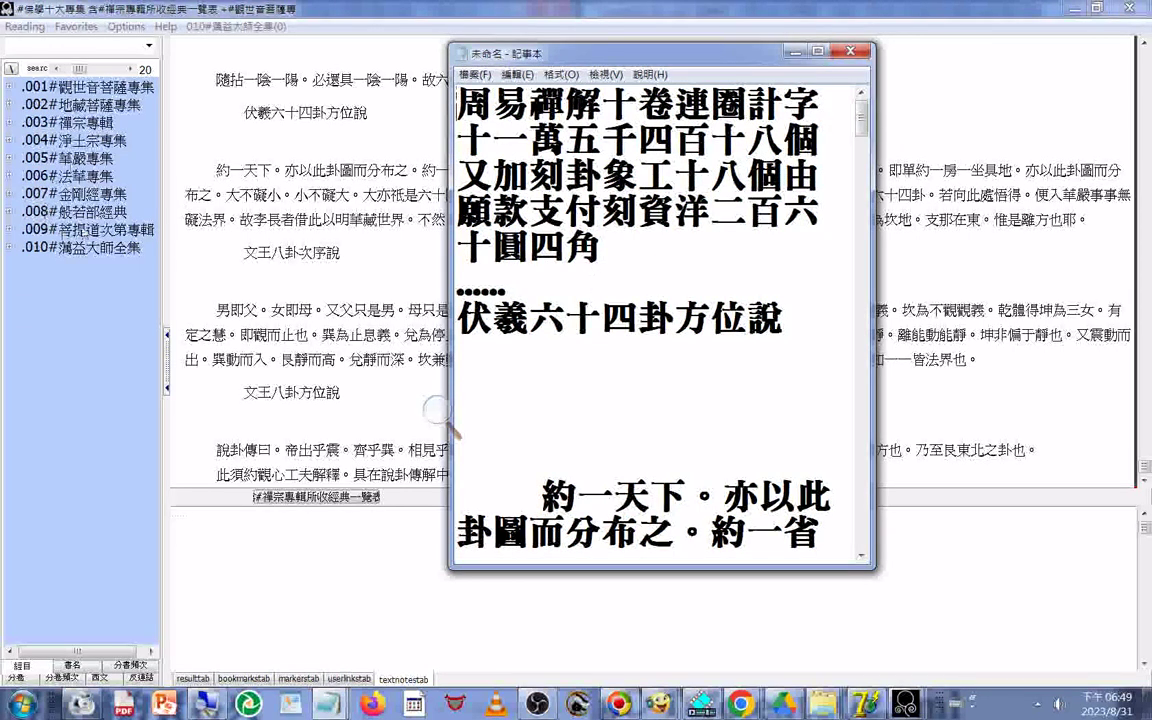
Copy the title 010#蕅益大師全集 from the start of that collection and paste it after 二百六十圓四角 in the untitled Notepad document
left_click(105, 257)
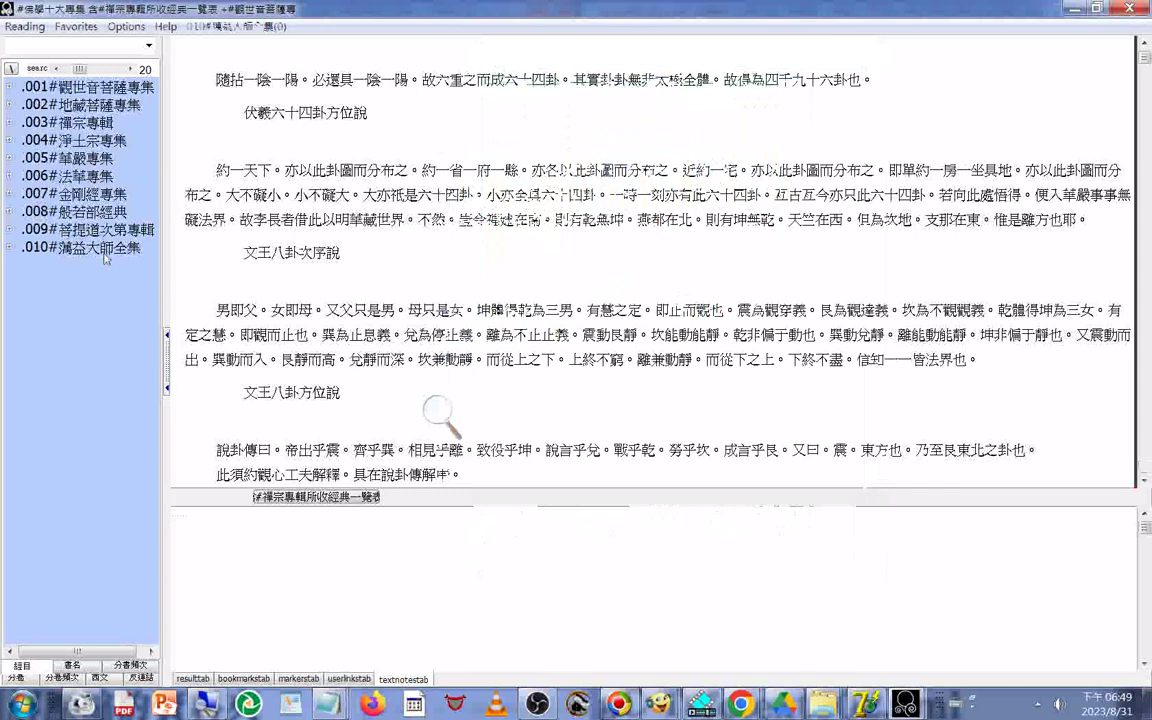
left_click(105, 252)
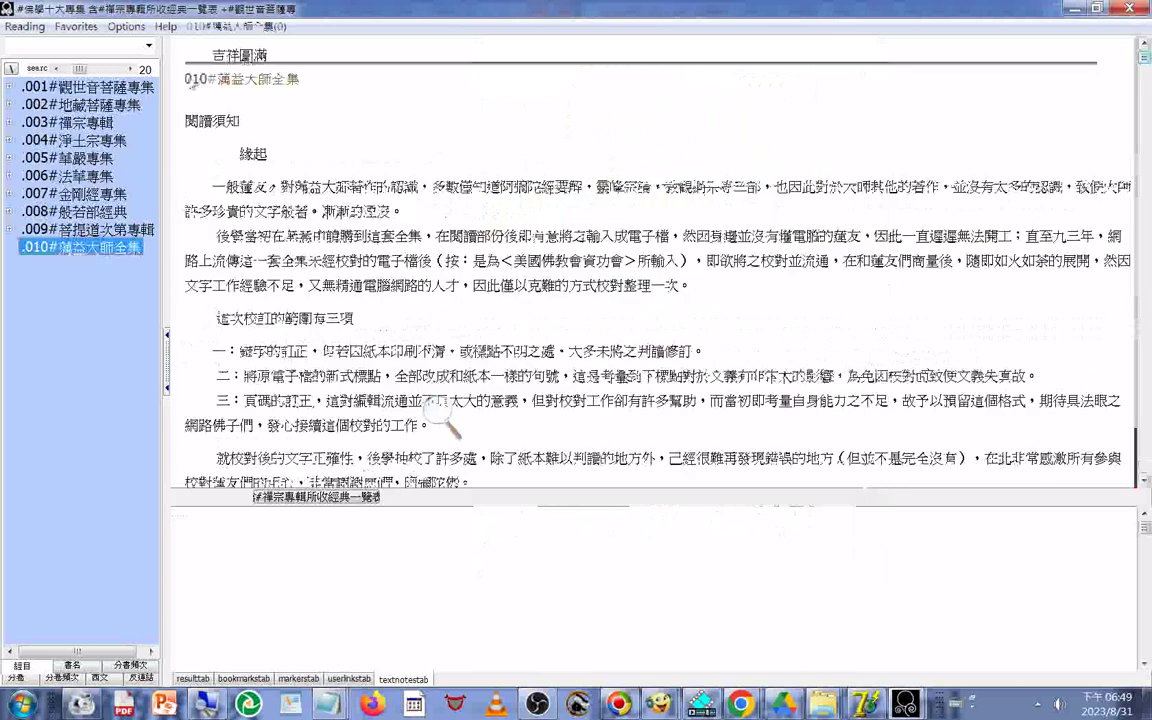
double_click(296, 82)
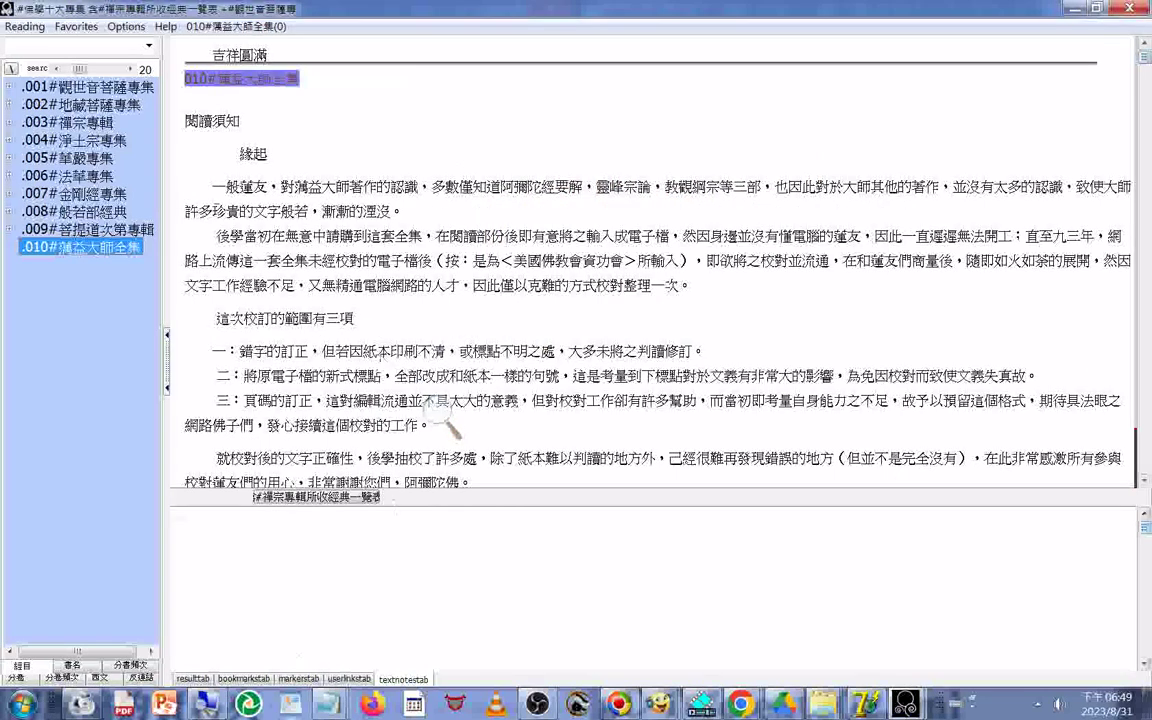
left_click(330, 706)
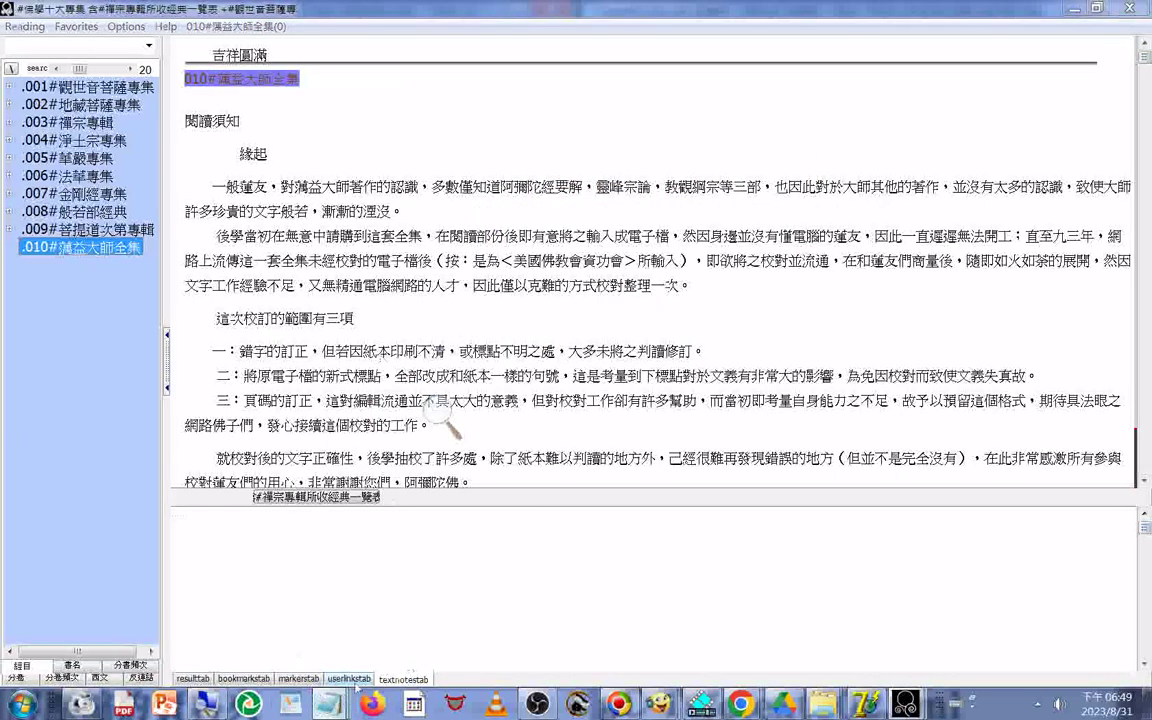
mouse_move(328, 706)
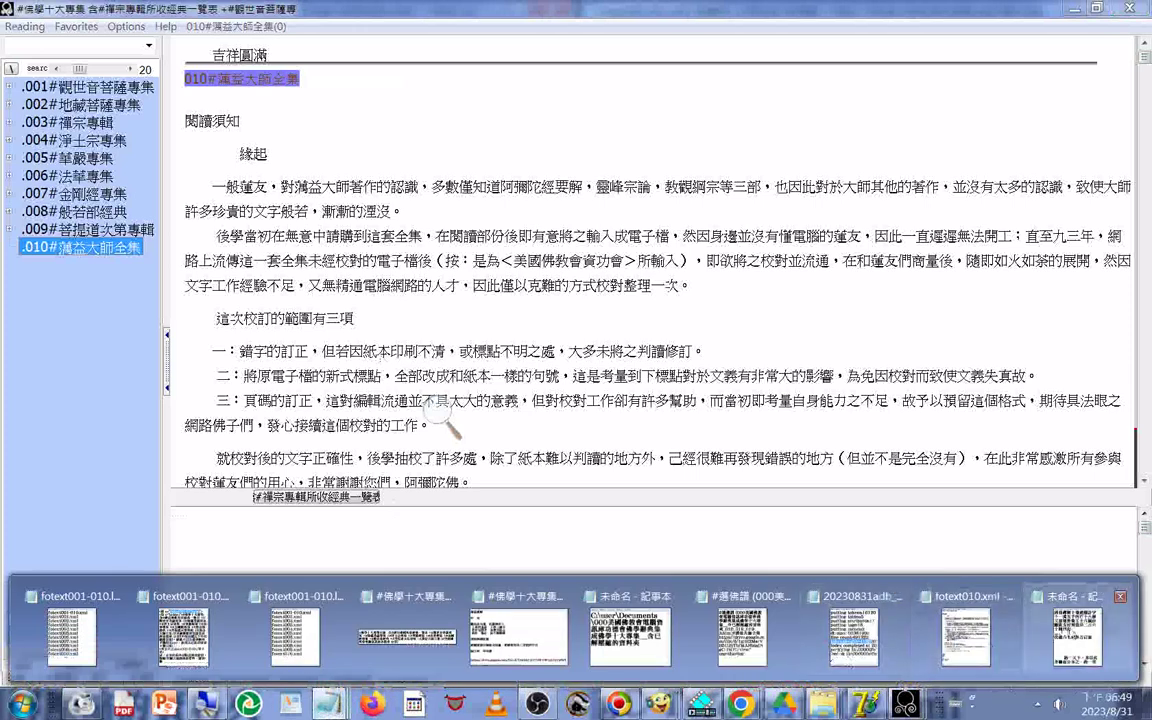
left_click(1075, 635)
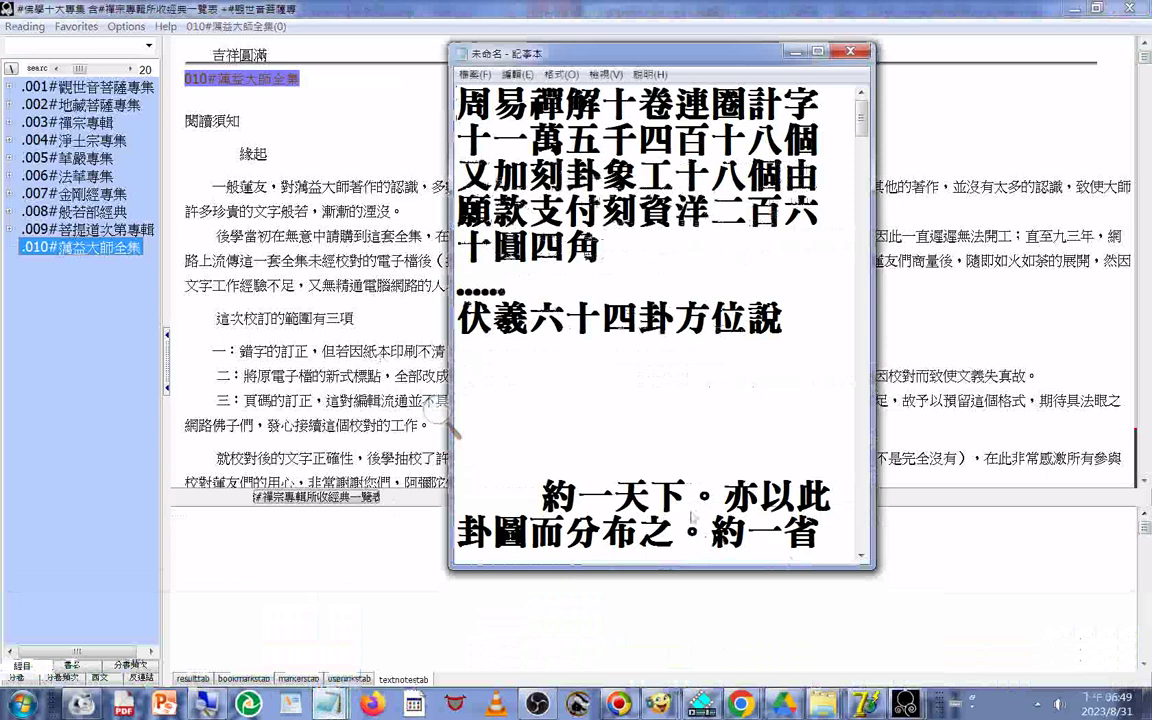
right_click(602, 222)
left_click(660, 284)
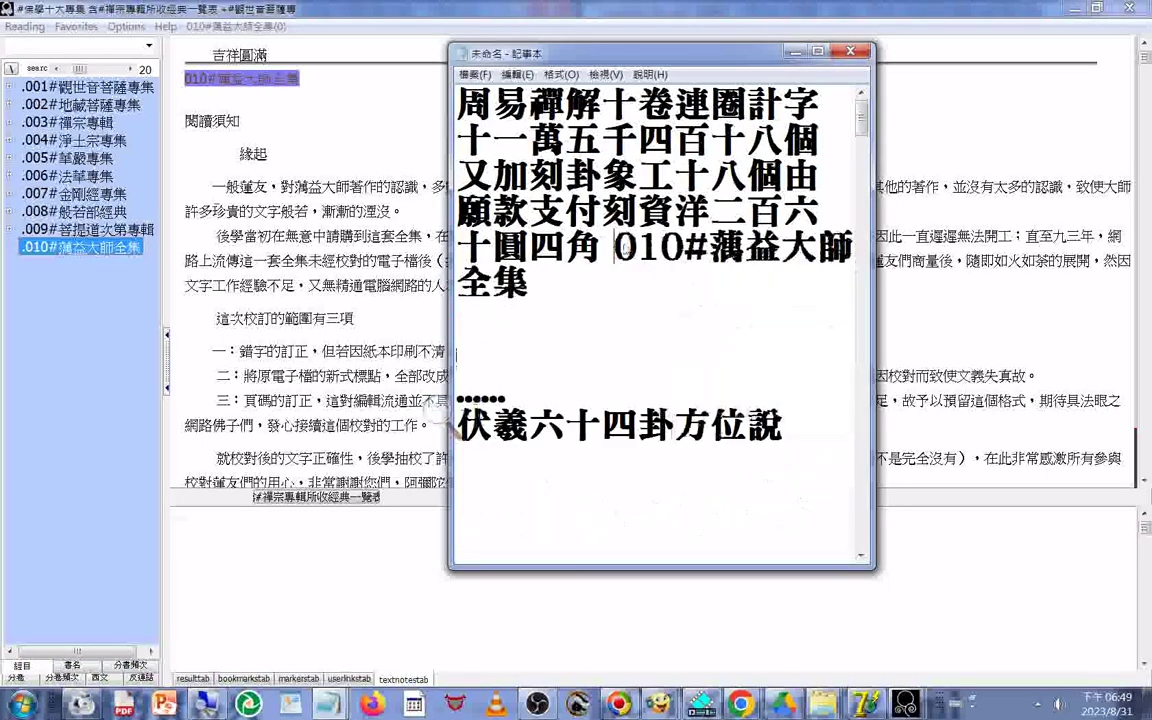
Enclose the pasted title 010#蕅益大師全集 in parentheses, then return to the database window
type("(")
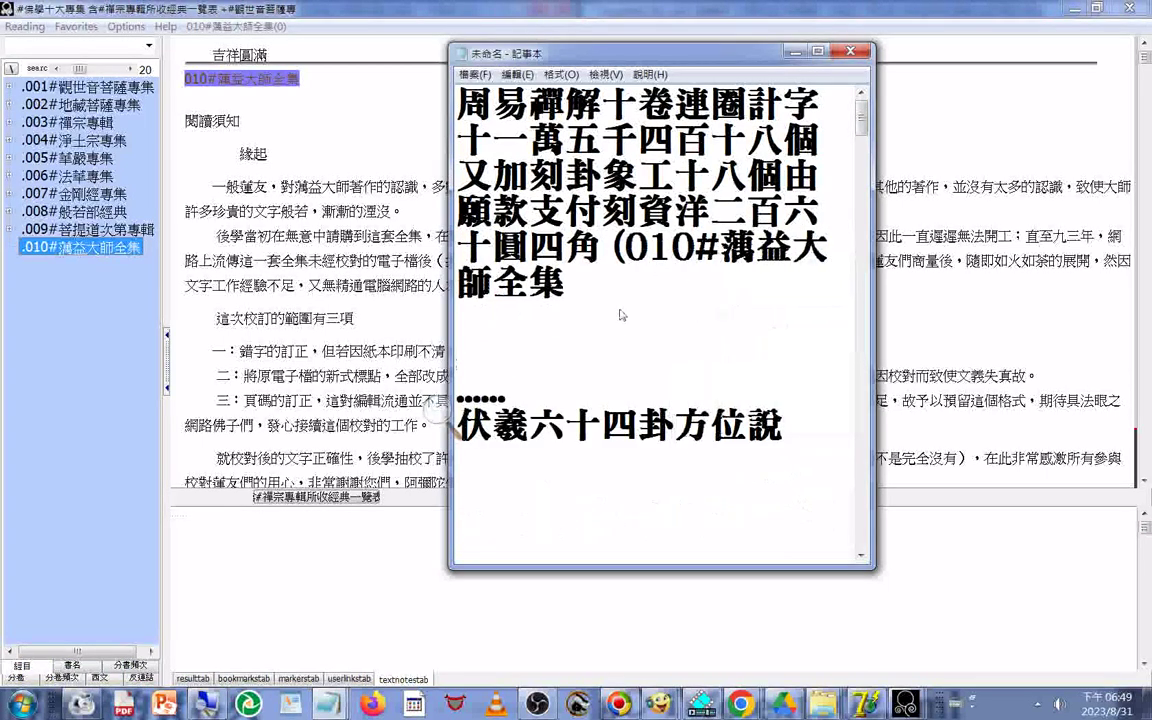
key("Down")
type("()")
key("BackSpace")
left_click(443, 424)
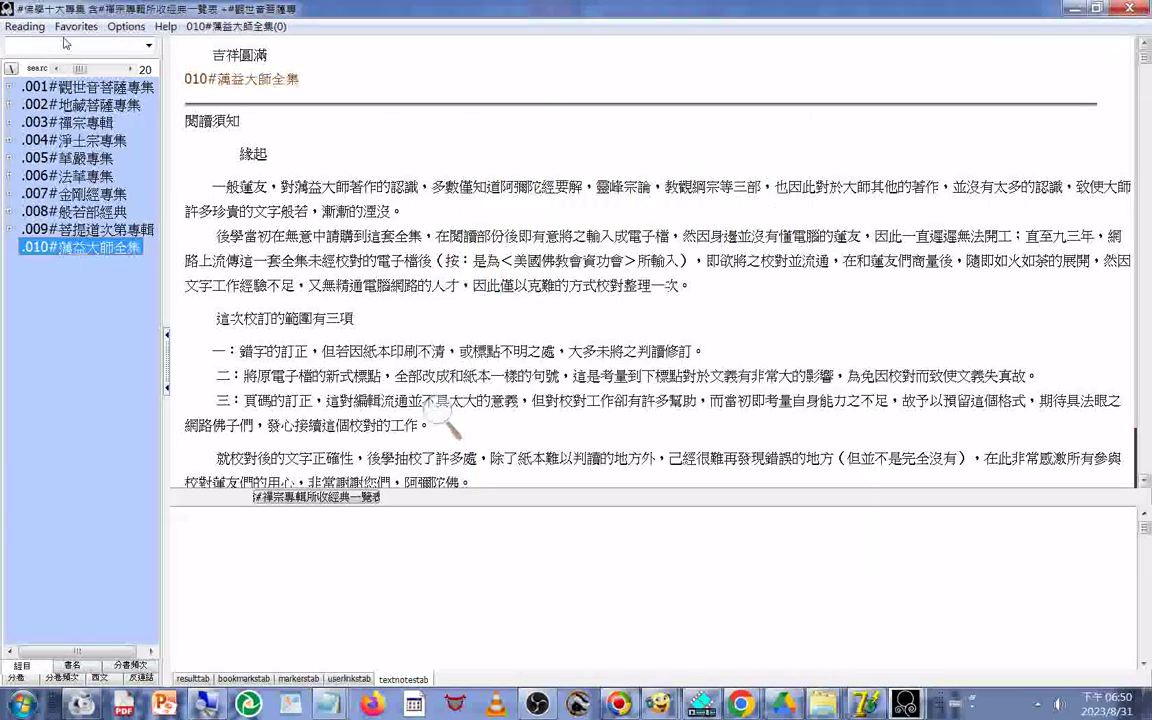
Show the Western-language (西文) word list and export it as a TXT file named abc in the 00000fo folder
left_click(99, 677)
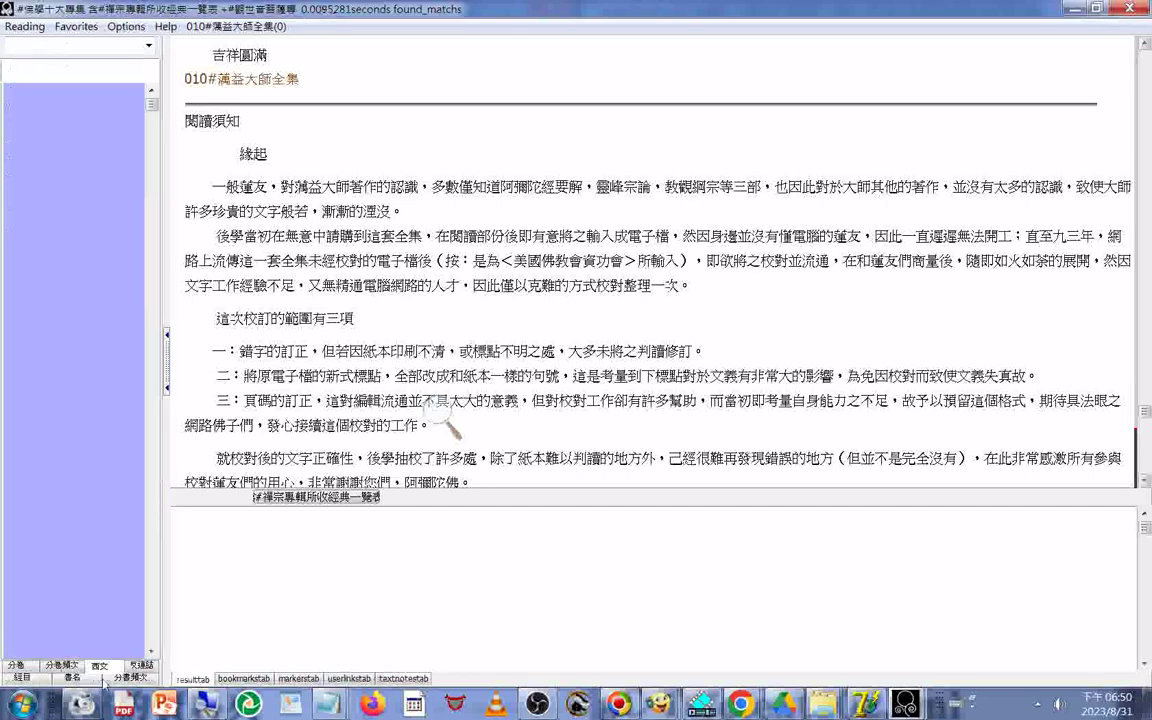
left_click(25, 26)
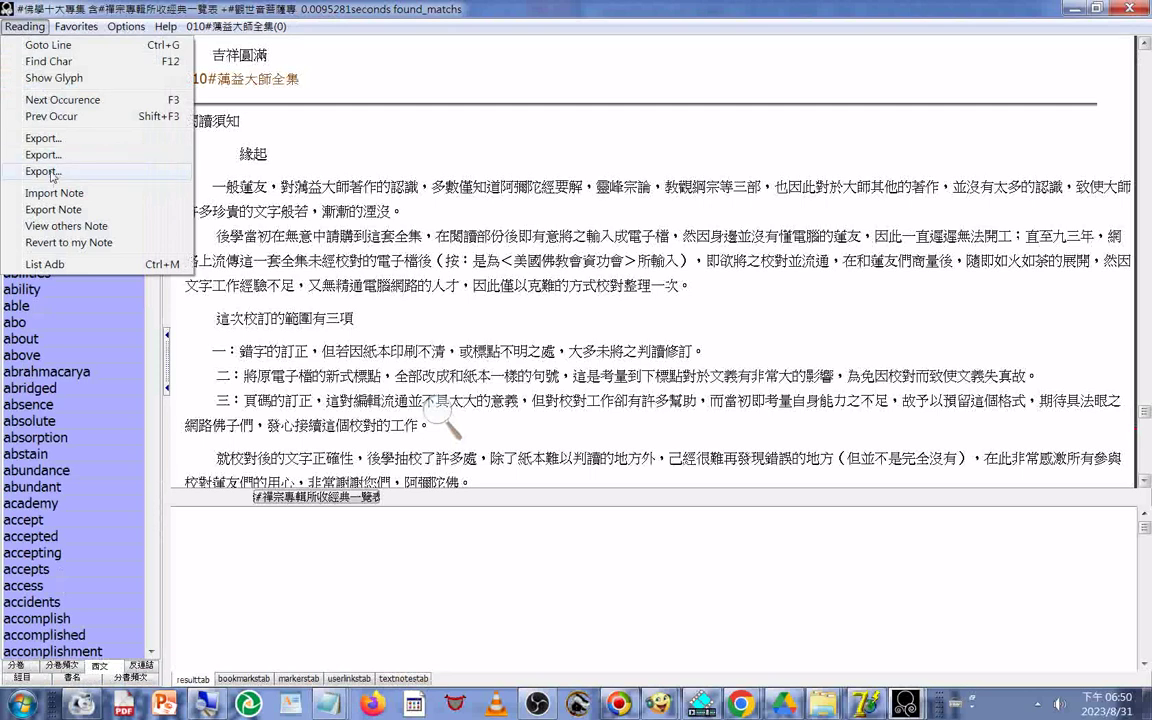
left_click(54, 175)
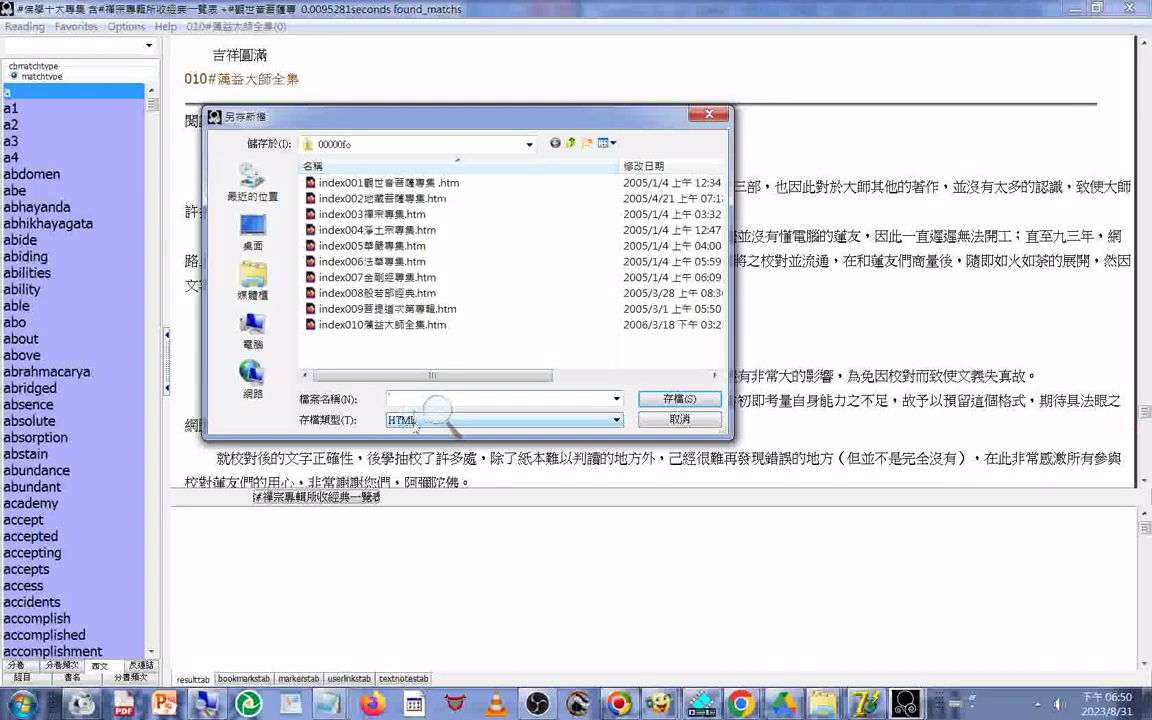
left_click(414, 424)
left_click(405, 399)
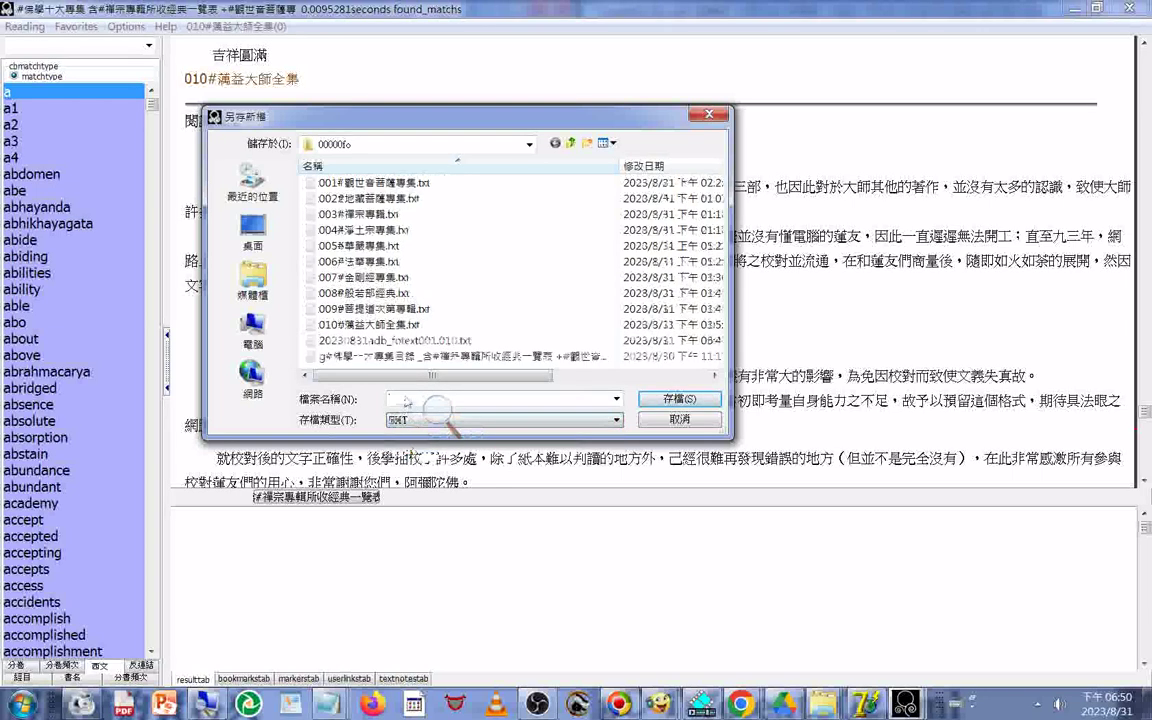
type("a")
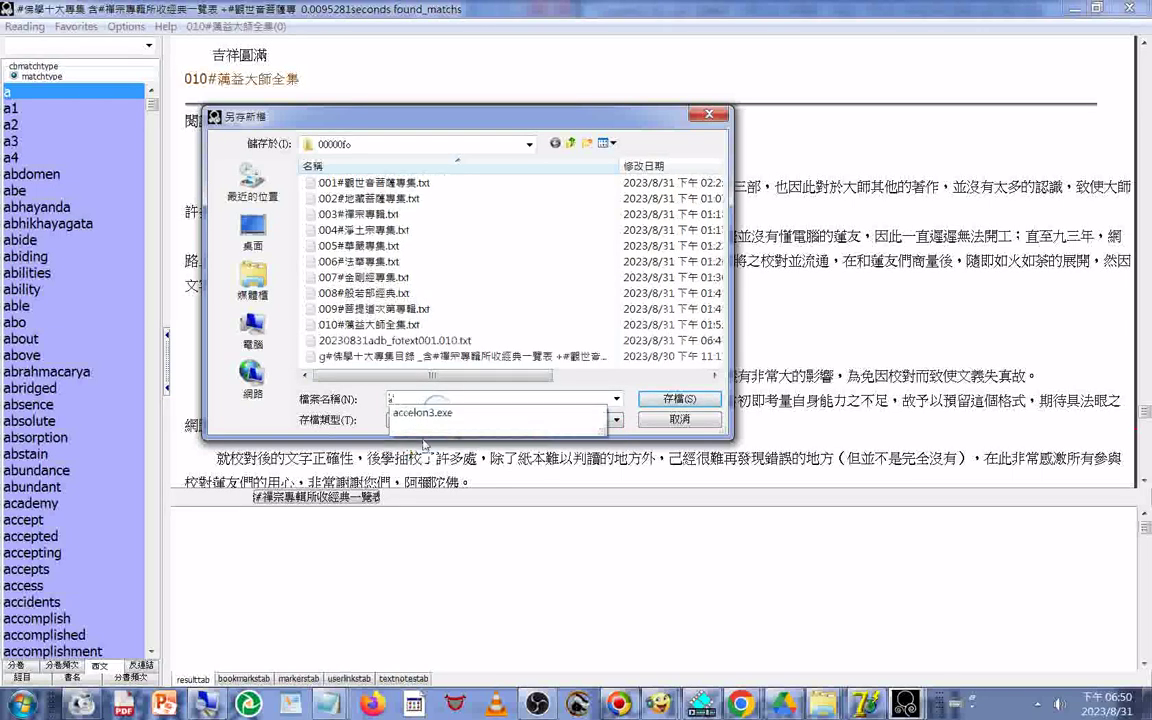
type("bc")
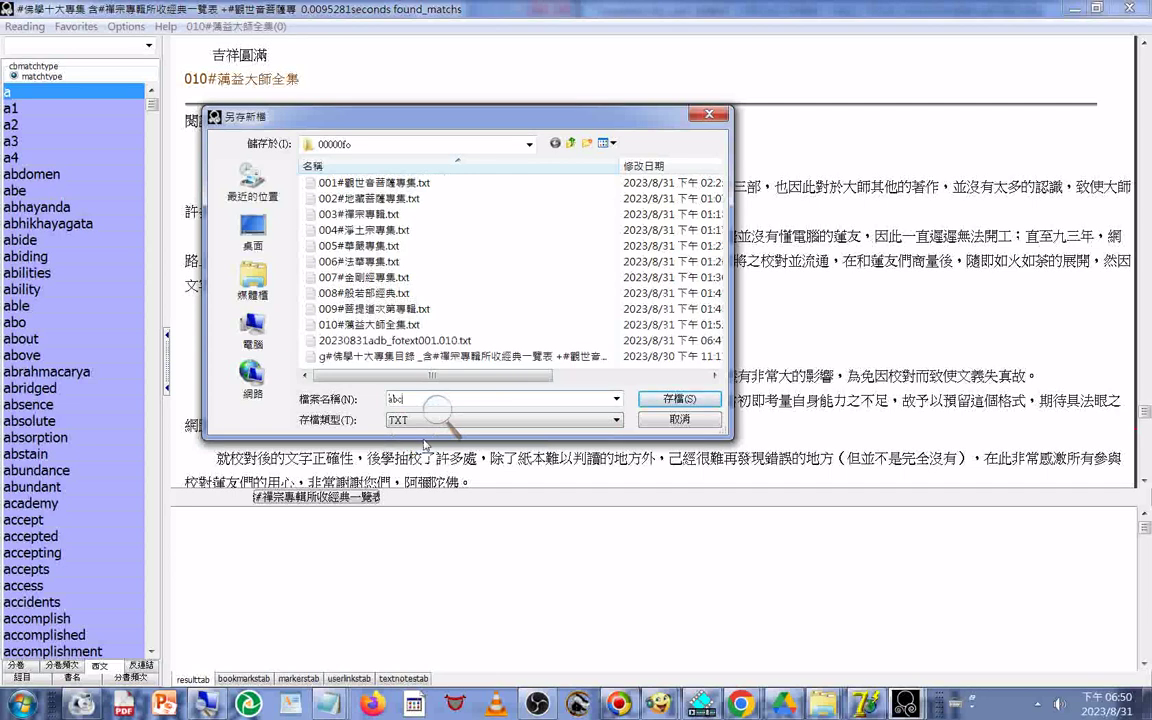
key("Return")
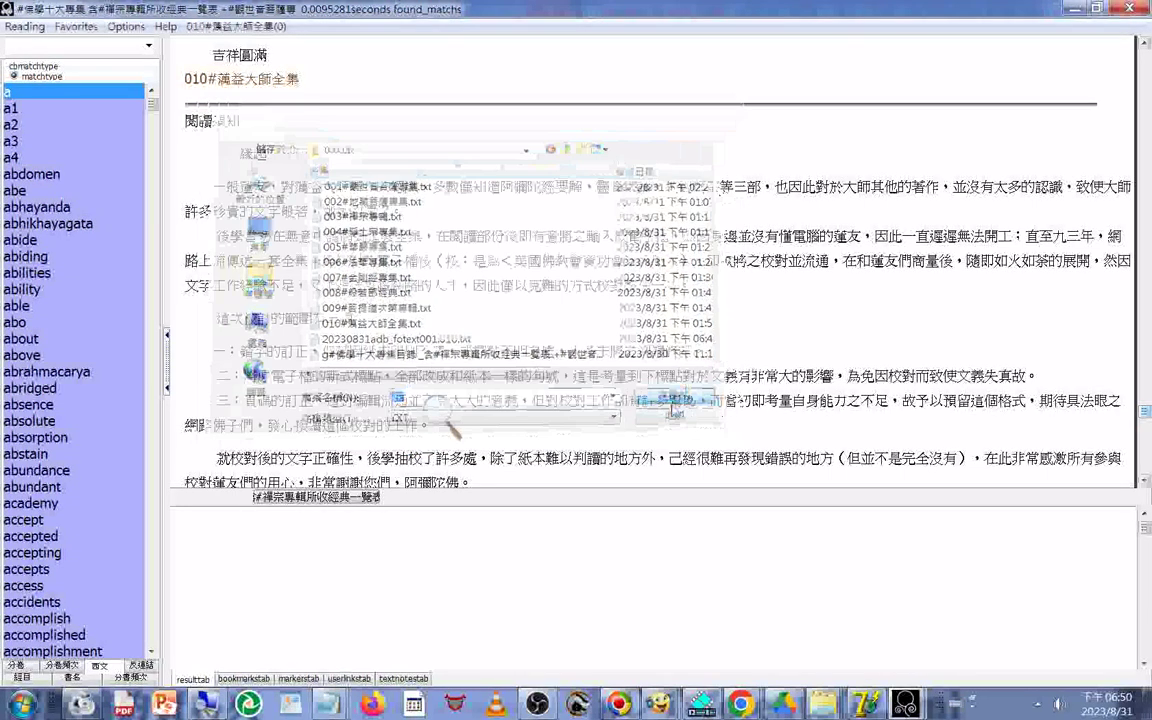
Reopen the word-list export dialog and check the properties of abc.txt in the 00000fo folder
left_click(26, 33)
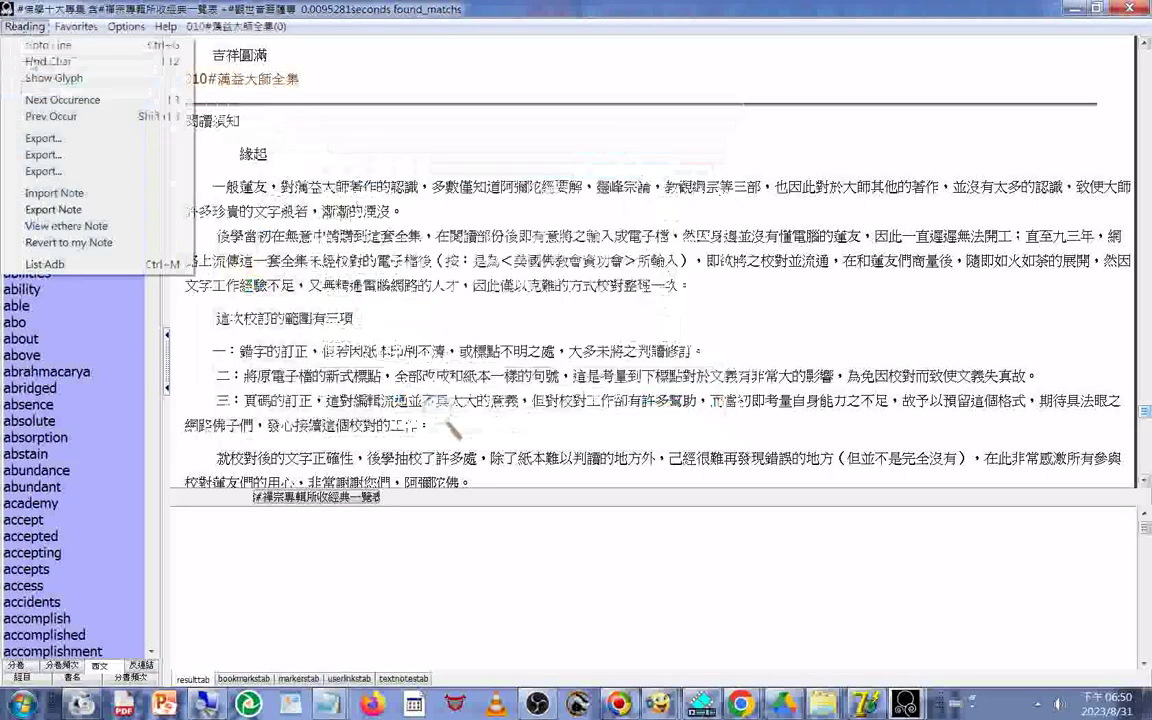
left_click(52, 172)
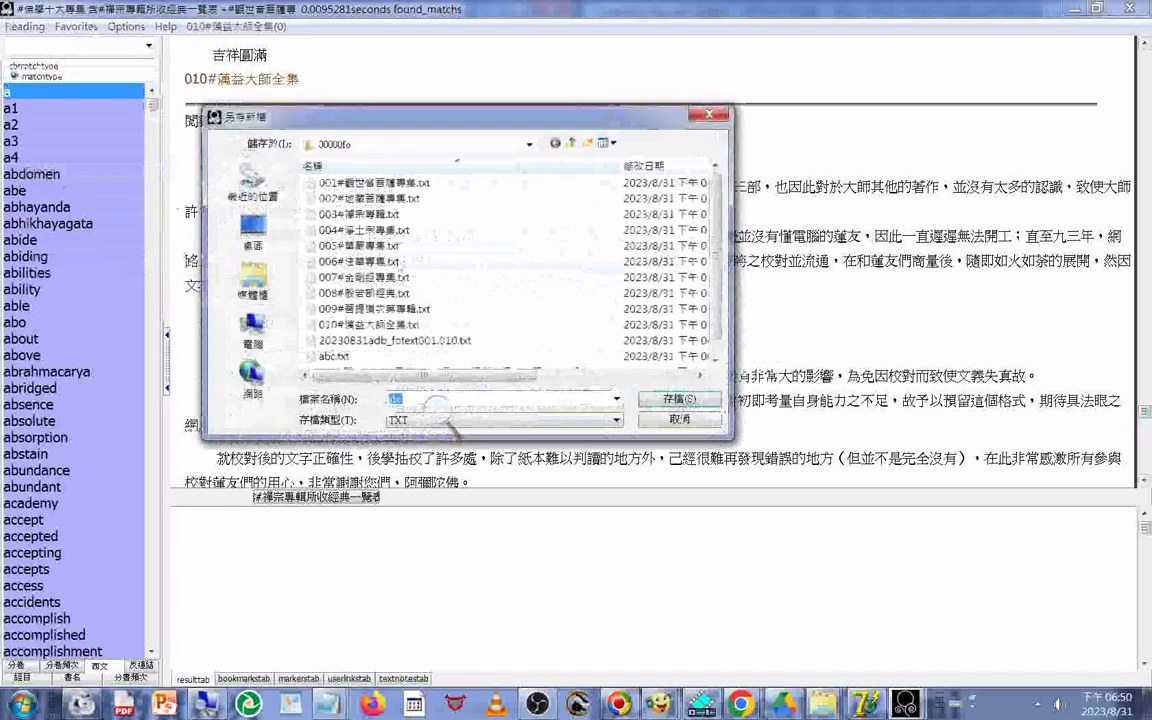
right_click(346, 362)
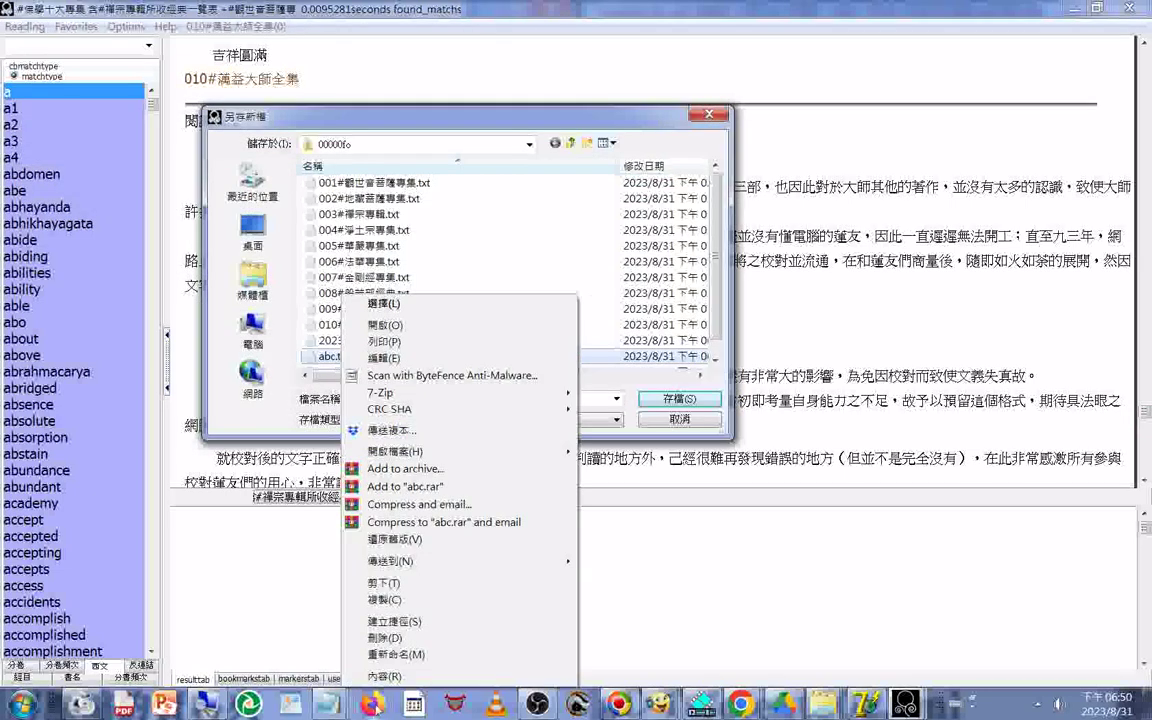
left_click(385, 677)
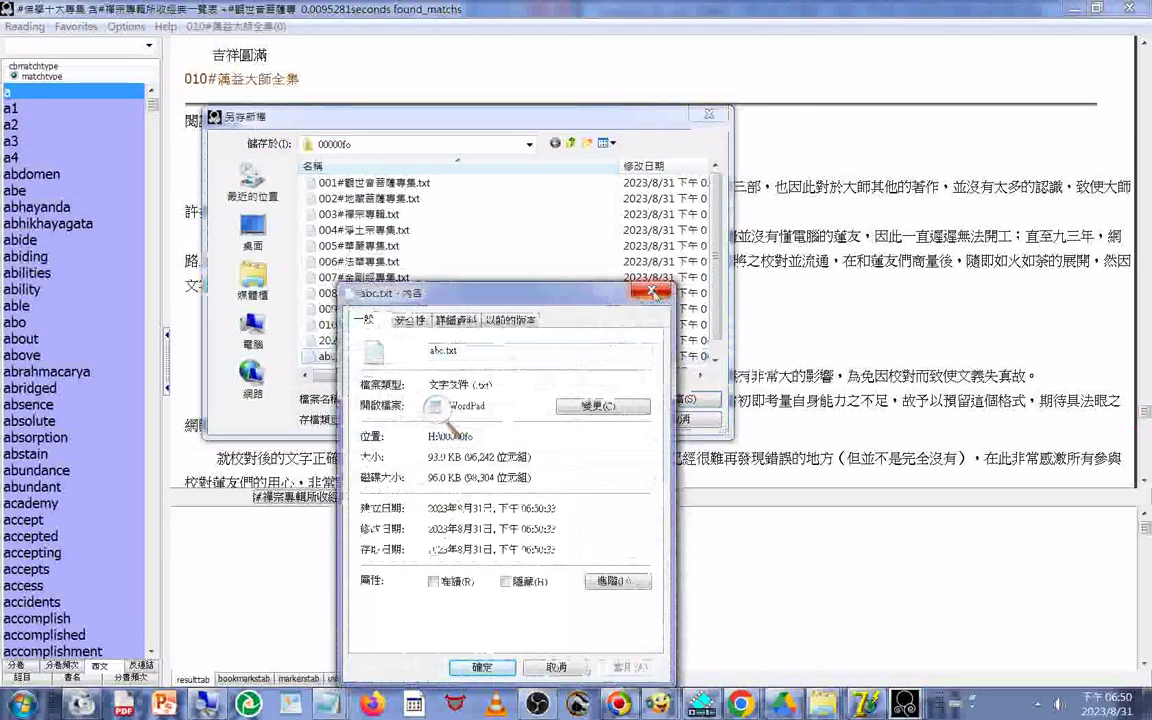
key("Escape")
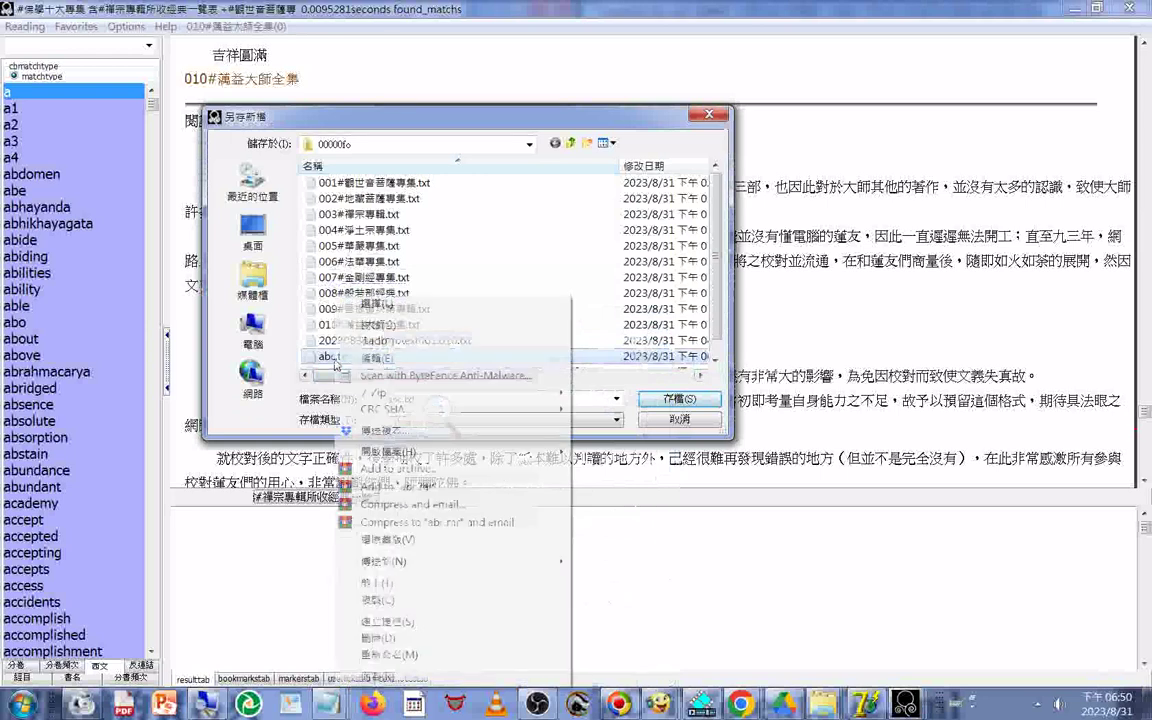
Open abc.txt in Notepad, review the exported word list through to its end, and dismiss the export dialog without saving
right_click(336, 356)
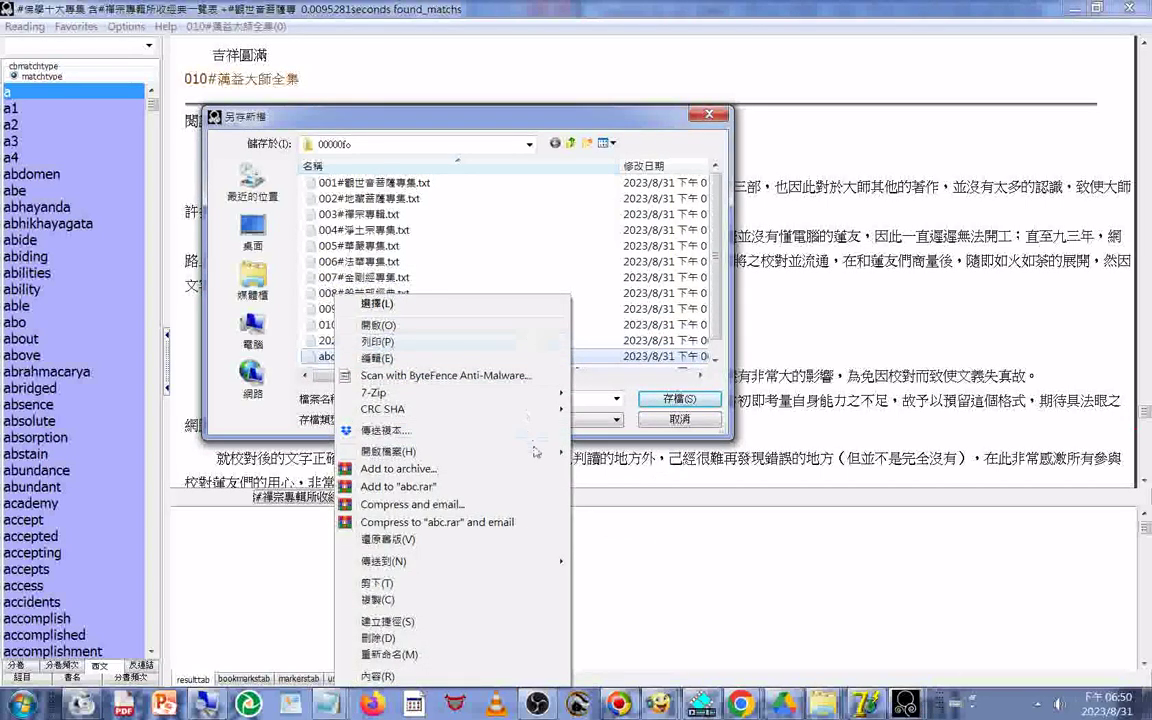
mouse_move(536, 452)
left_click(598, 488)
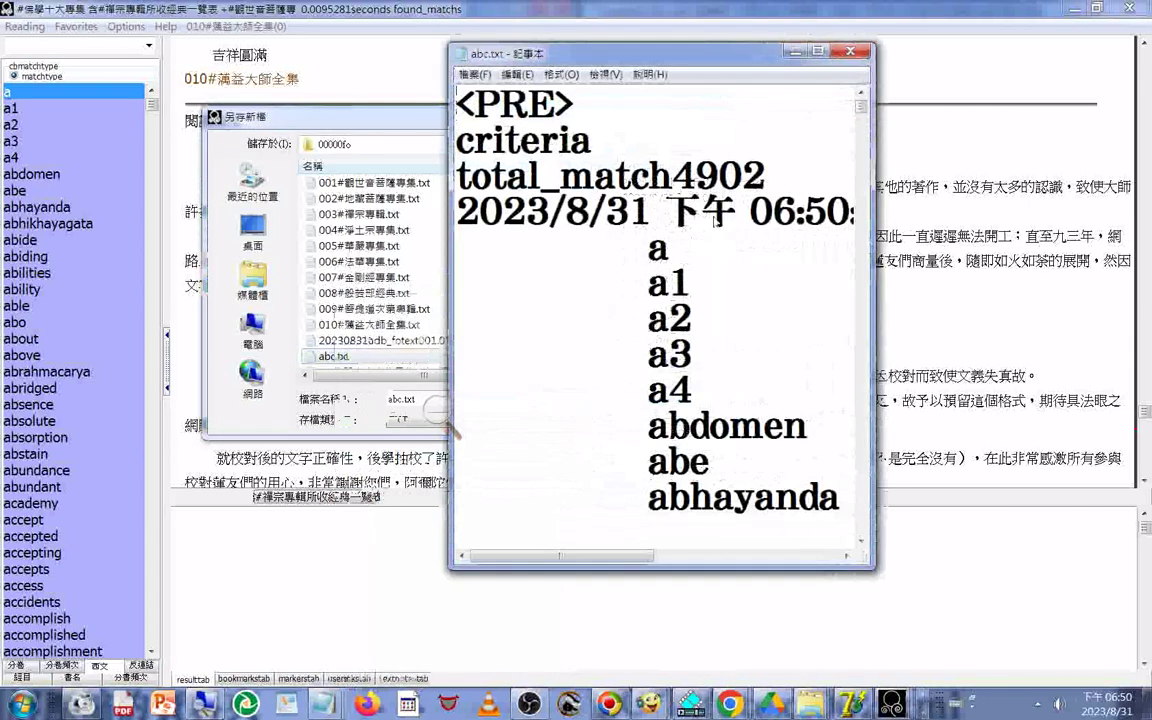
scroll(714, 220, "down", 5)
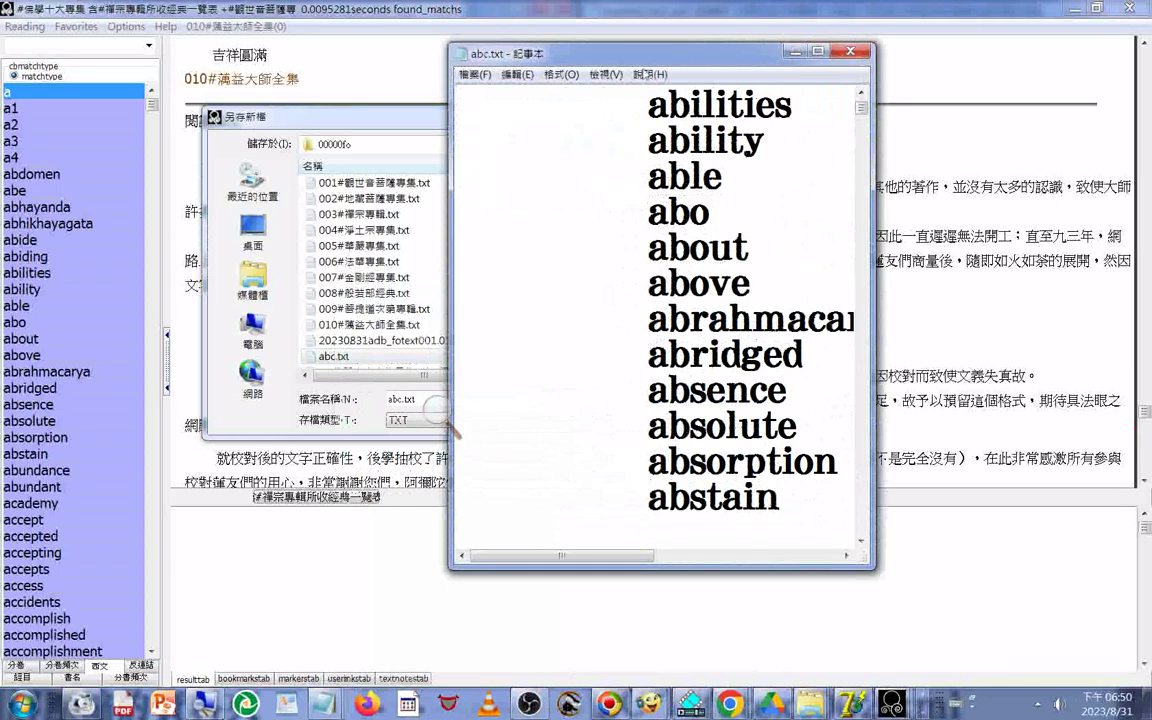
left_click_drag(631, 52, 256, 57)
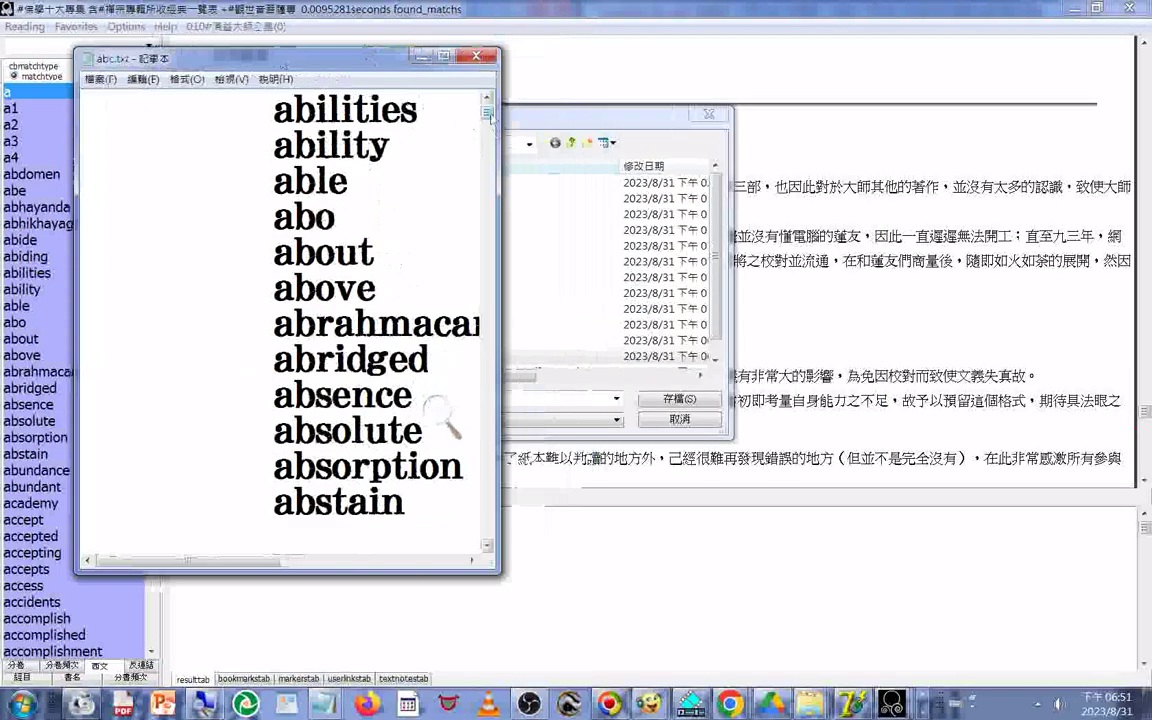
left_click_drag(488, 114, 701, 537)
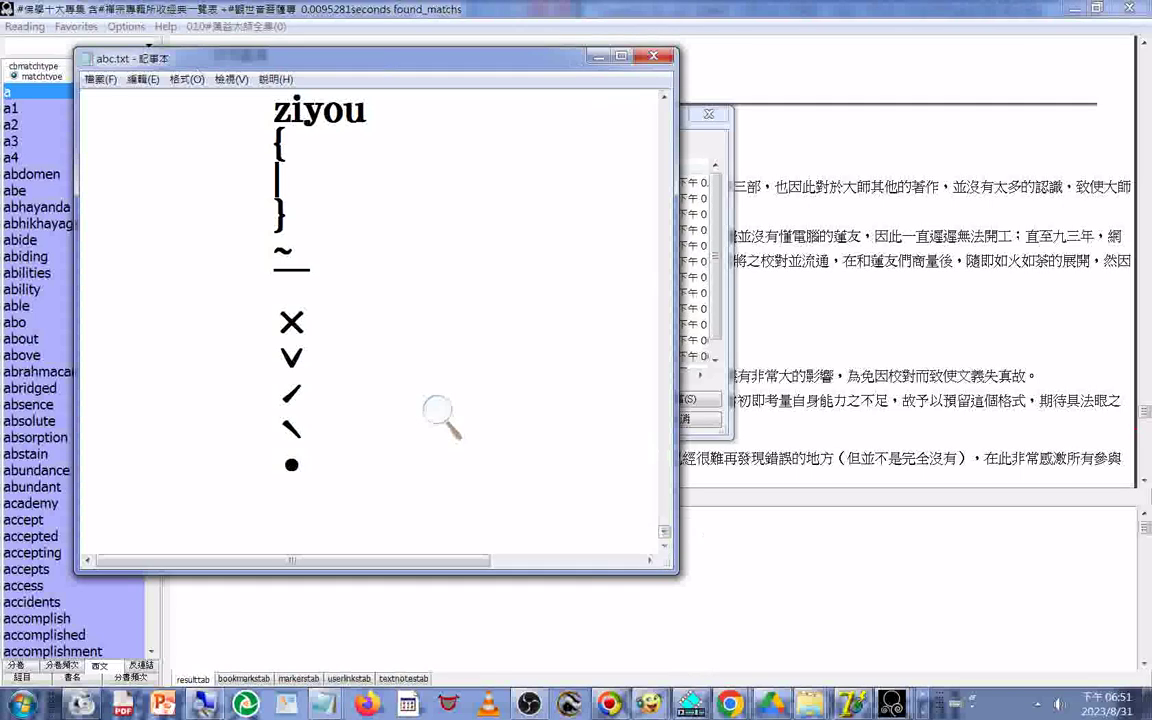
left_click_drag(206, 68, 179, 262)
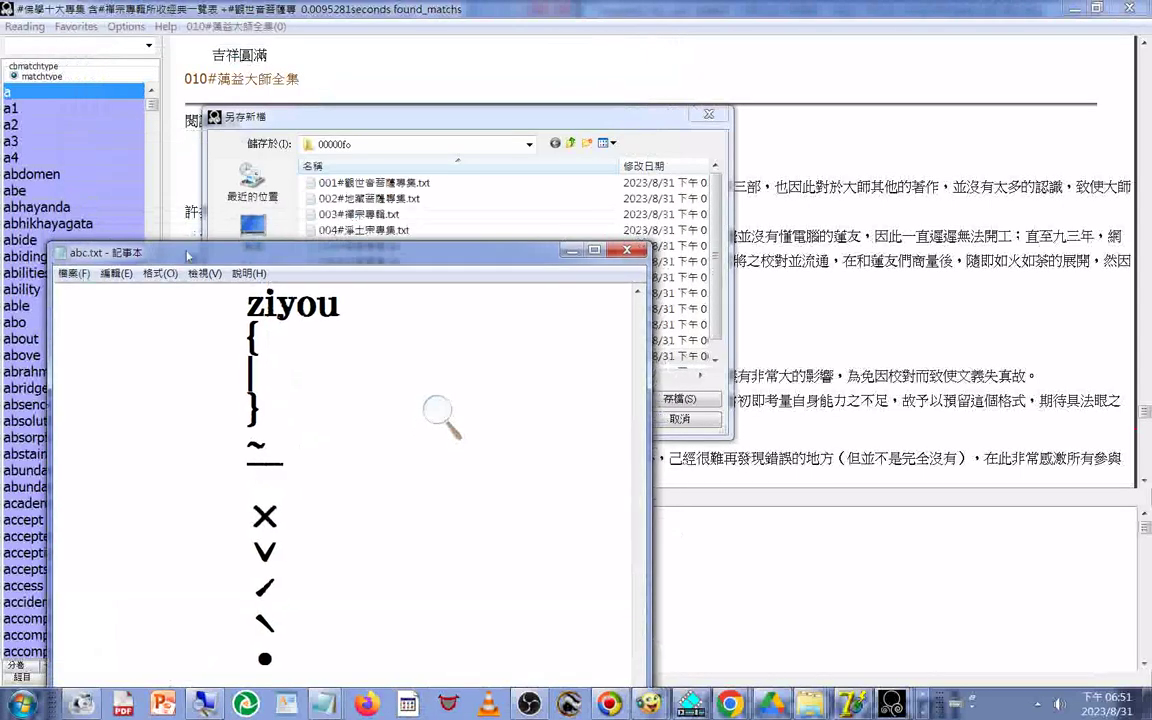
left_click(572, 250)
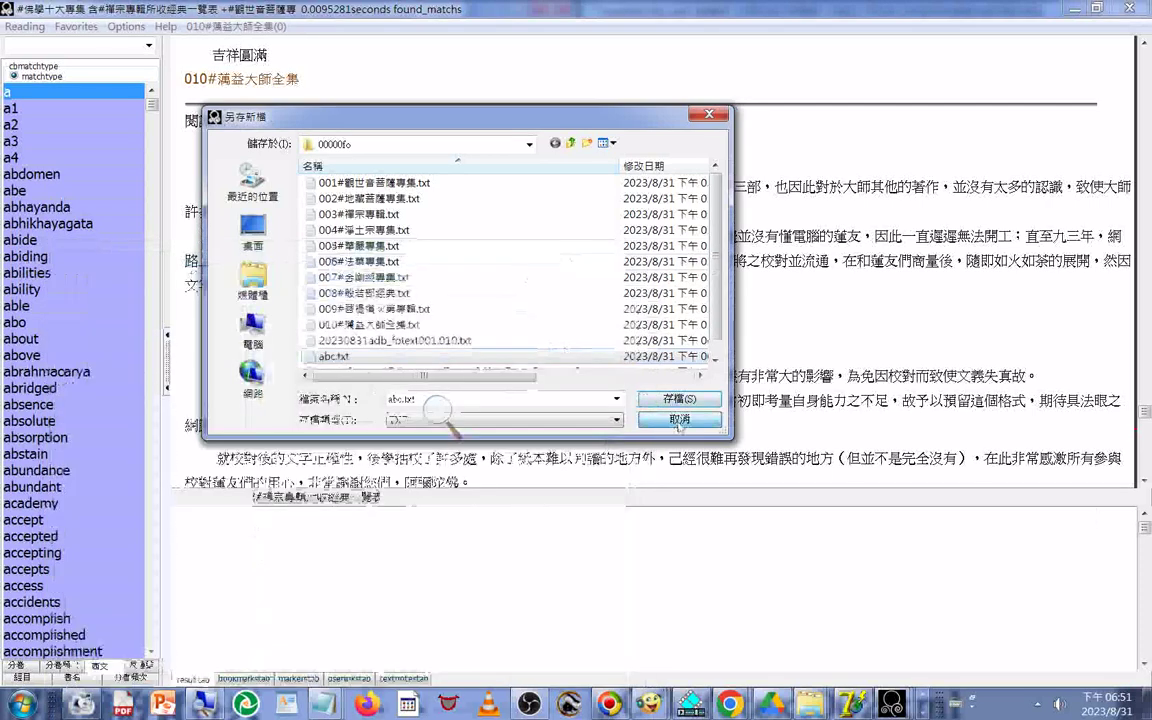
key("Escape")
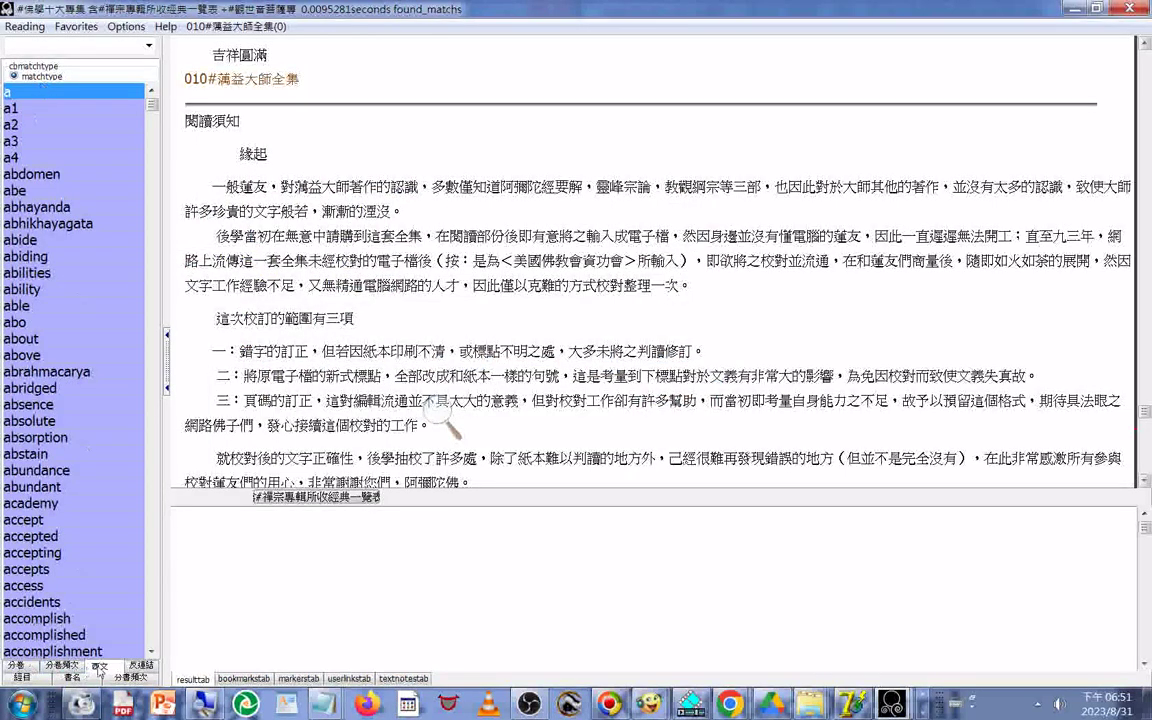
Show the volume (分卷) list, open 001#觀世音菩薩專集 and copy #美國佛教會電腦資訊庫功德會 分享 from the introduction
left_click(16, 665)
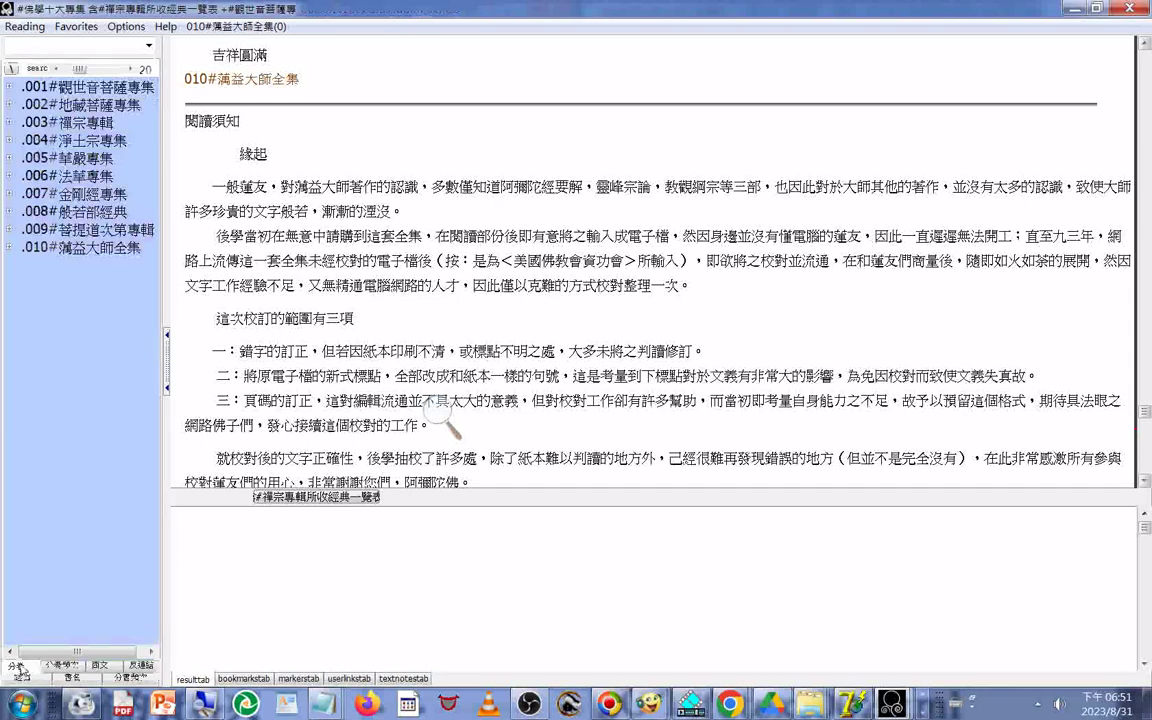
left_click(120, 87)
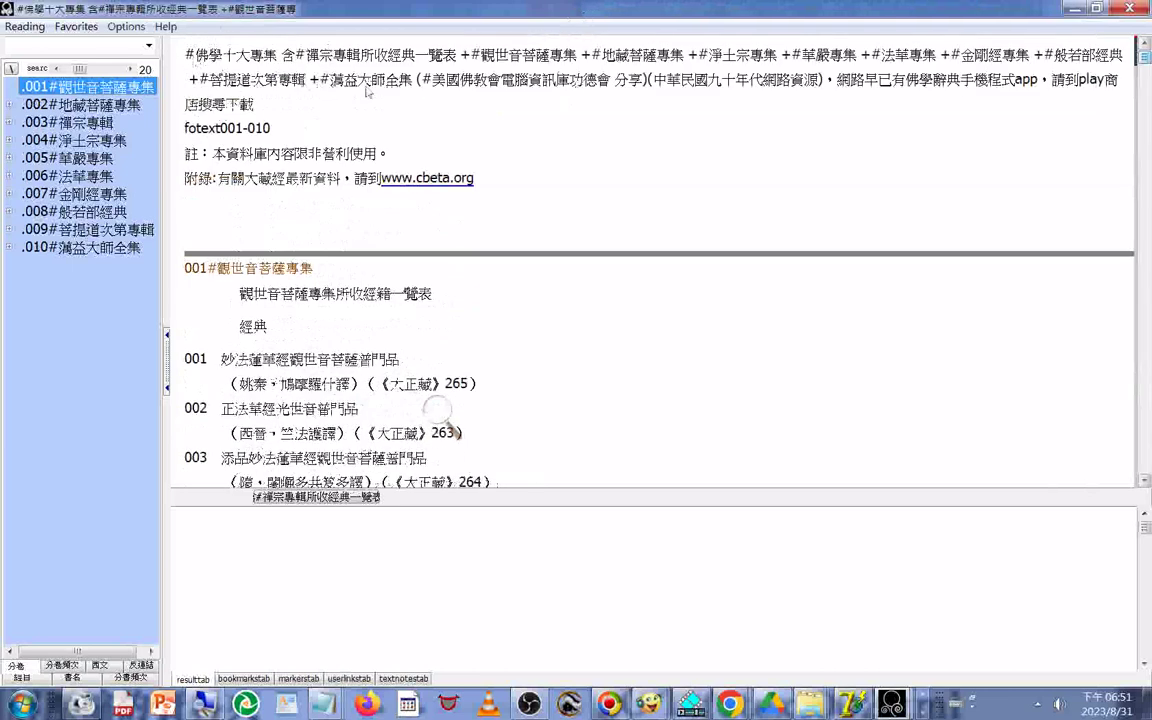
left_click_drag(421, 80, 507, 87)
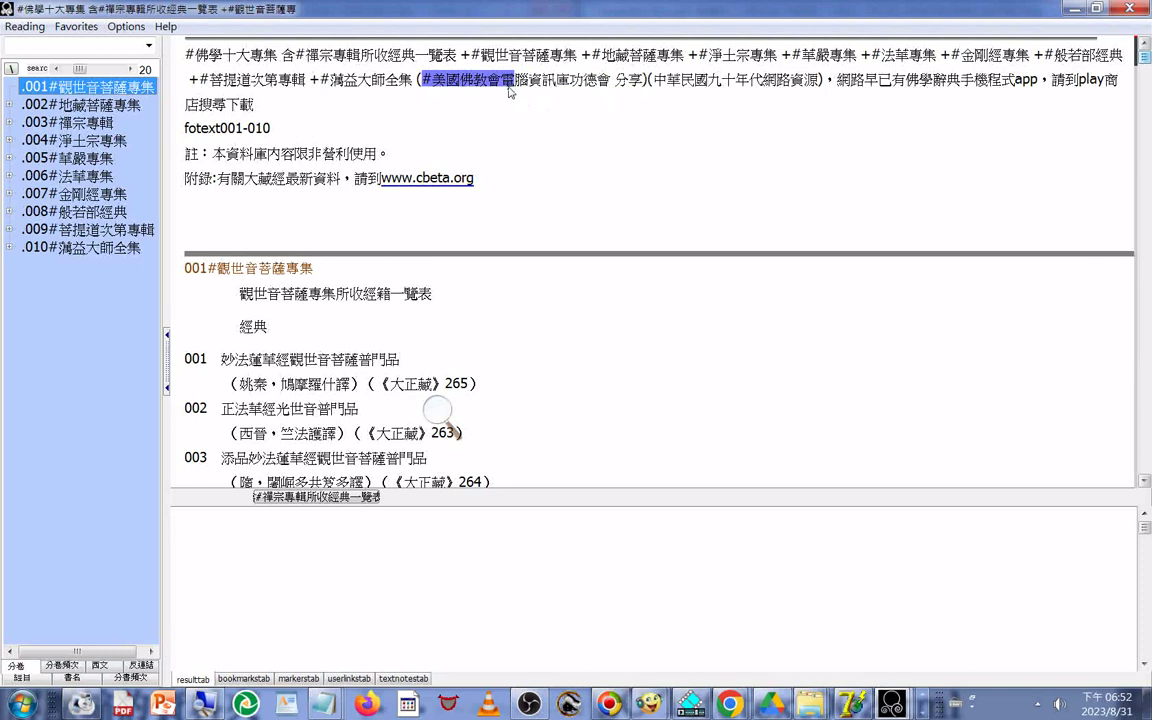
left_click_drag(509, 88, 640, 87)
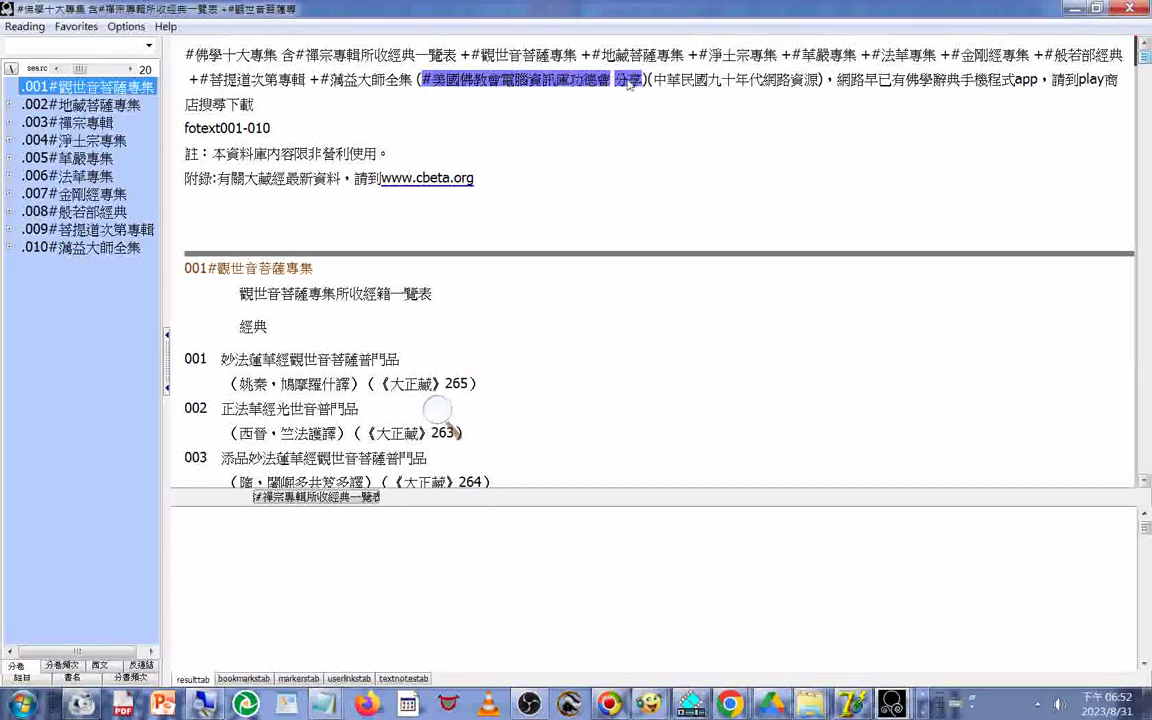
right_click(630, 88)
left_click(640, 89)
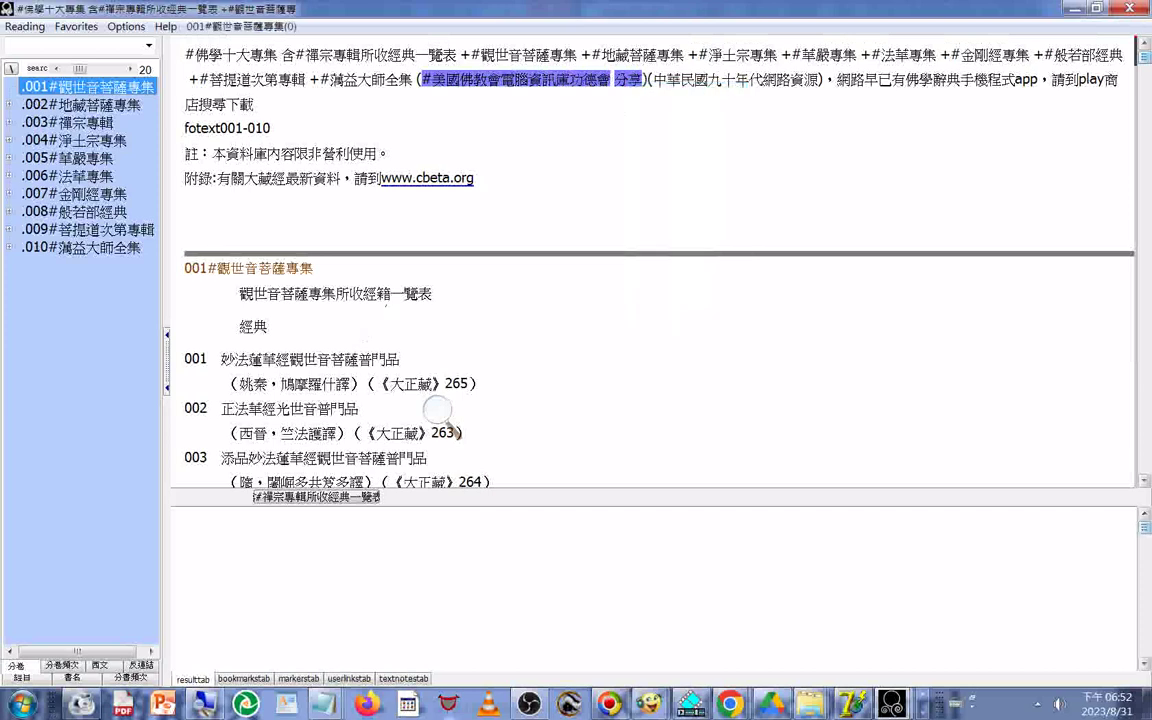
Paste the copied credit after (010#蕅益大師全集) in the untitled Notepad document and enclose it in parentheses
left_click(445, 703)
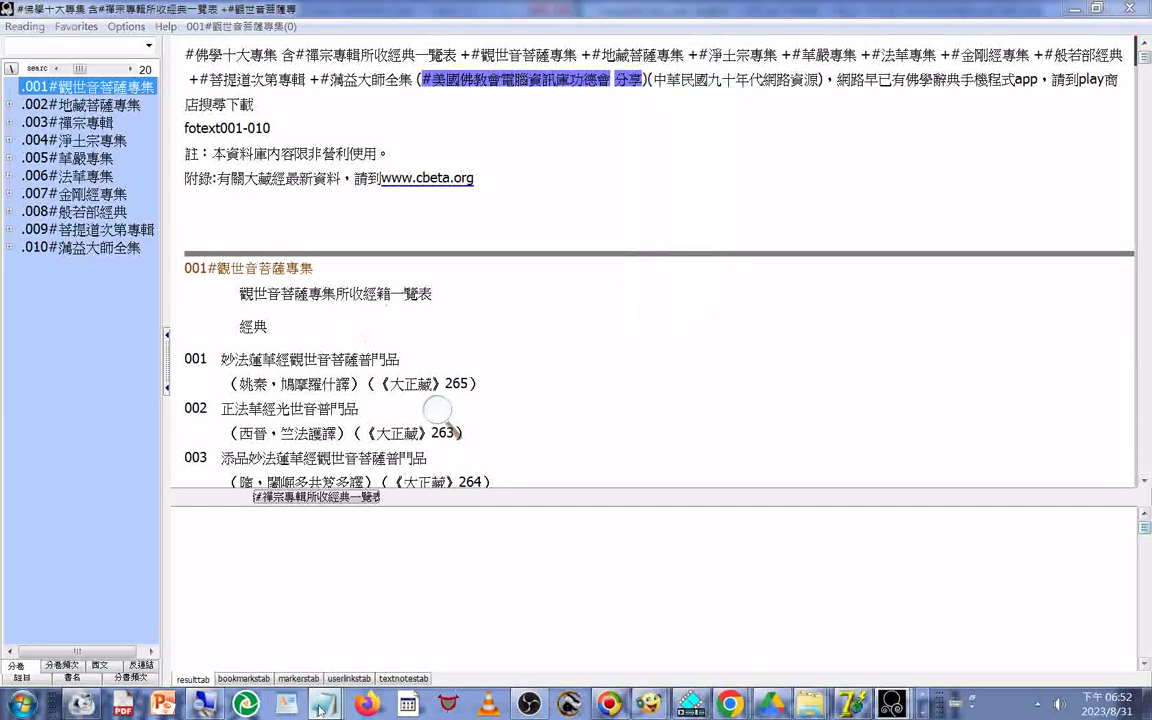
mouse_move(609, 703)
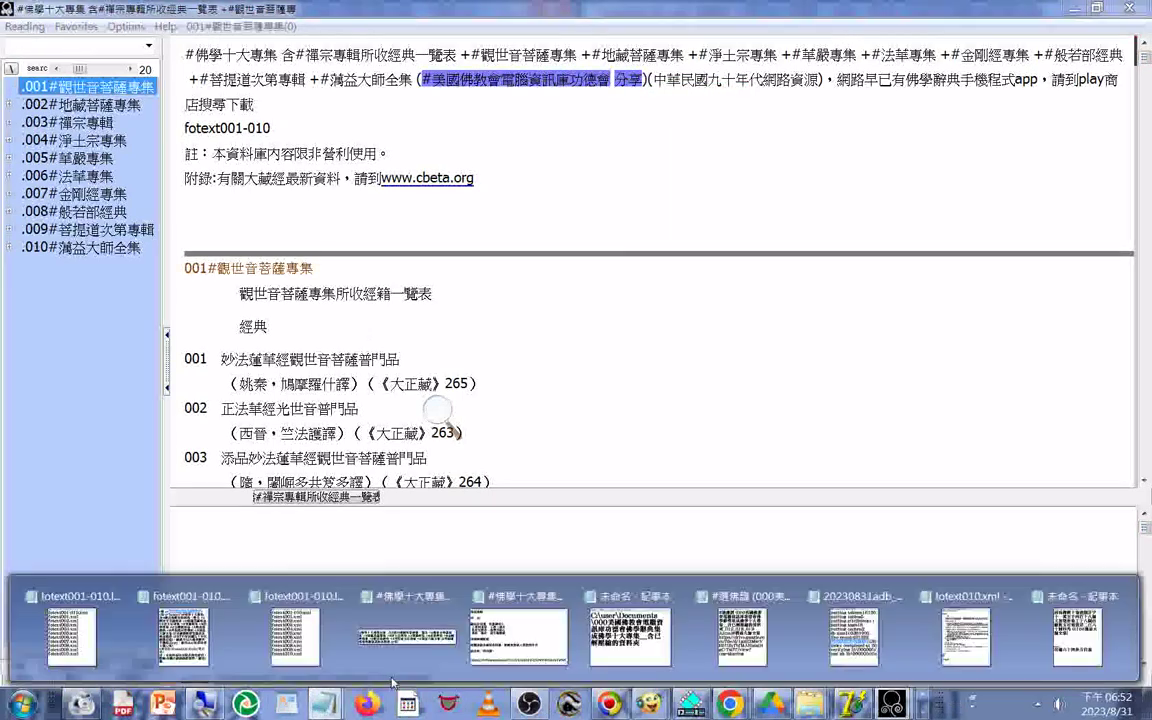
left_click(1044, 658)
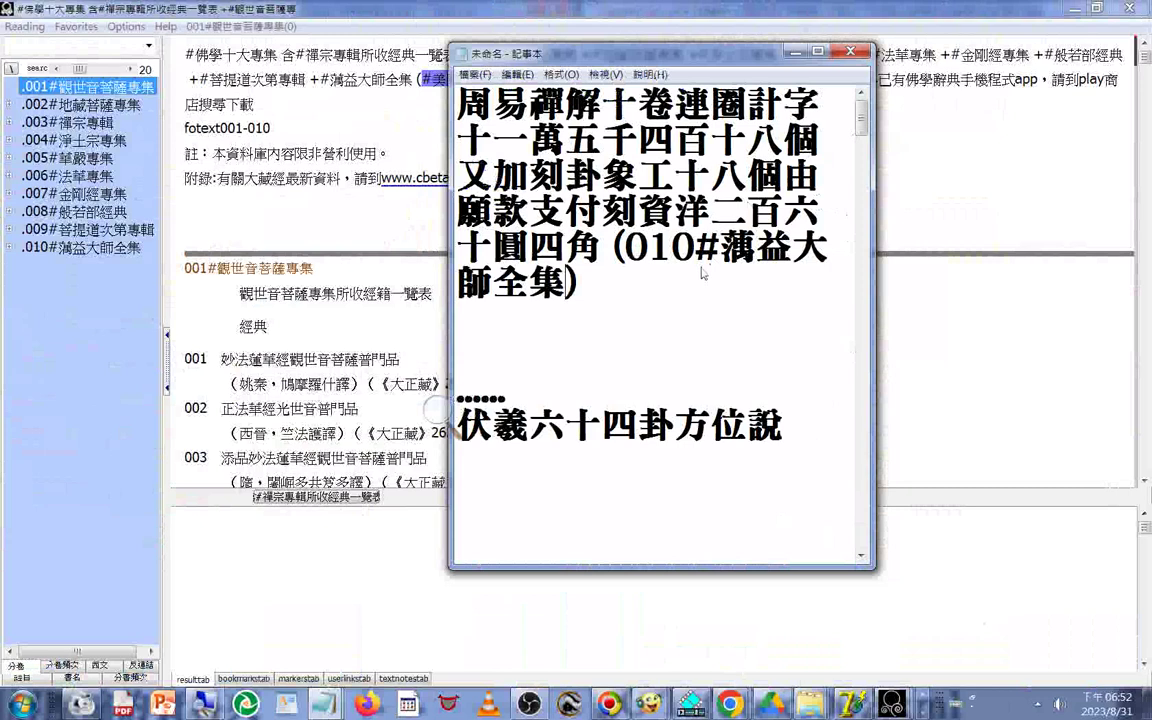
right_click(621, 286)
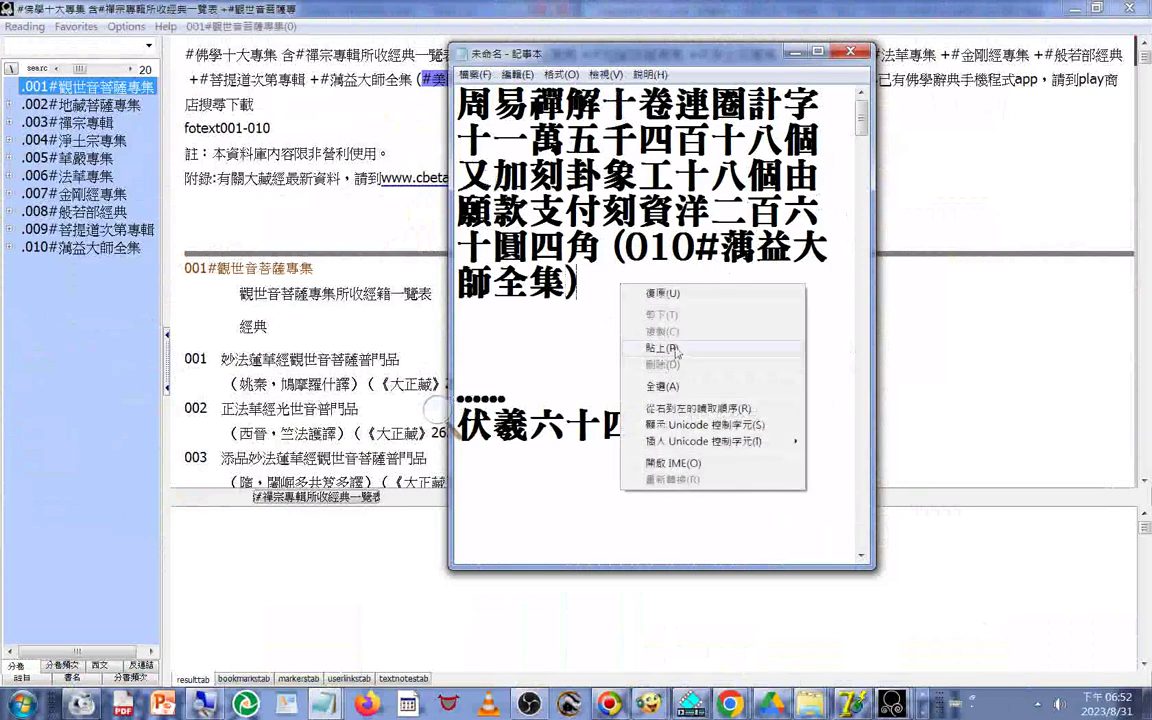
left_click(664, 348)
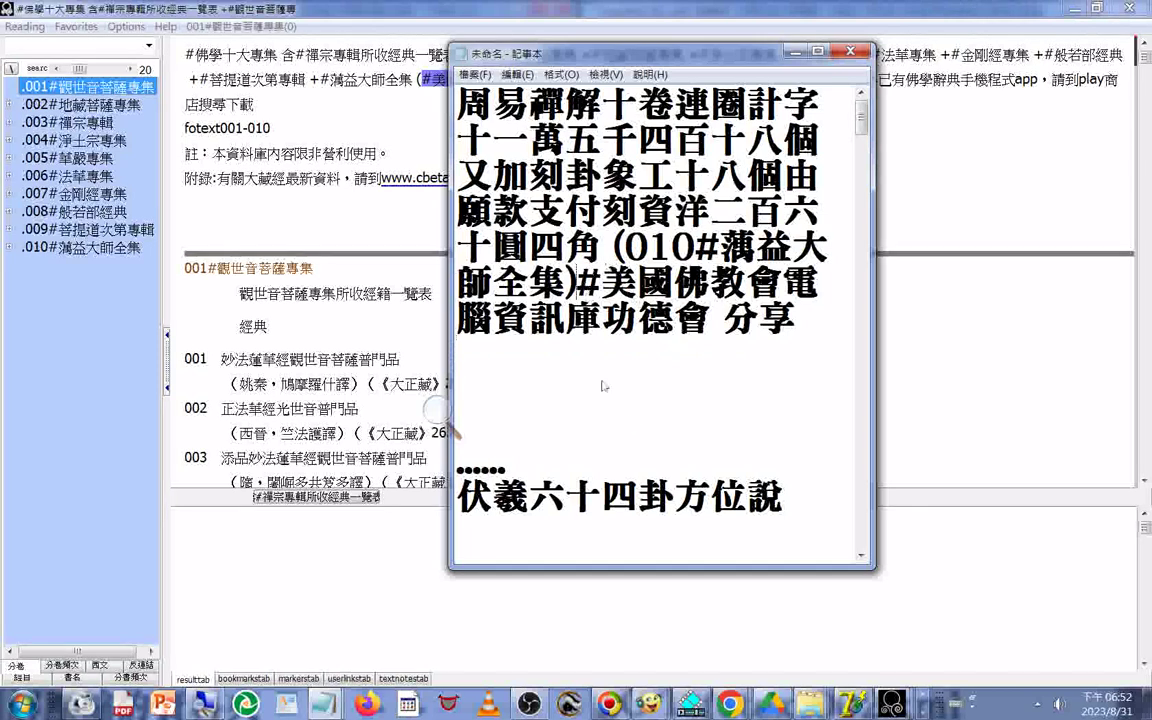
type("(")
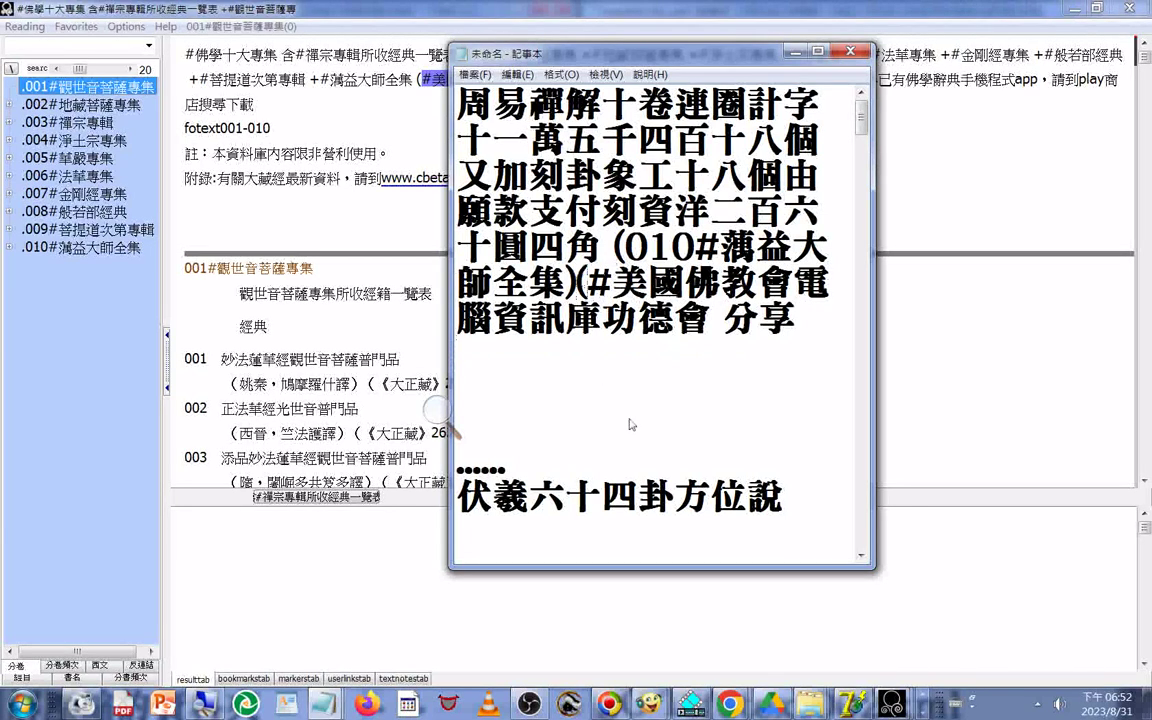
key("End")
type(")")
Copy the credits (010#蕅益大師全集)(#美國佛教會電腦資訊庫功德會 分享) and paste them below the last 金陵刻經處識 at the document's end
left_click_drag(612, 245, 808, 330)
right_click(652, 312)
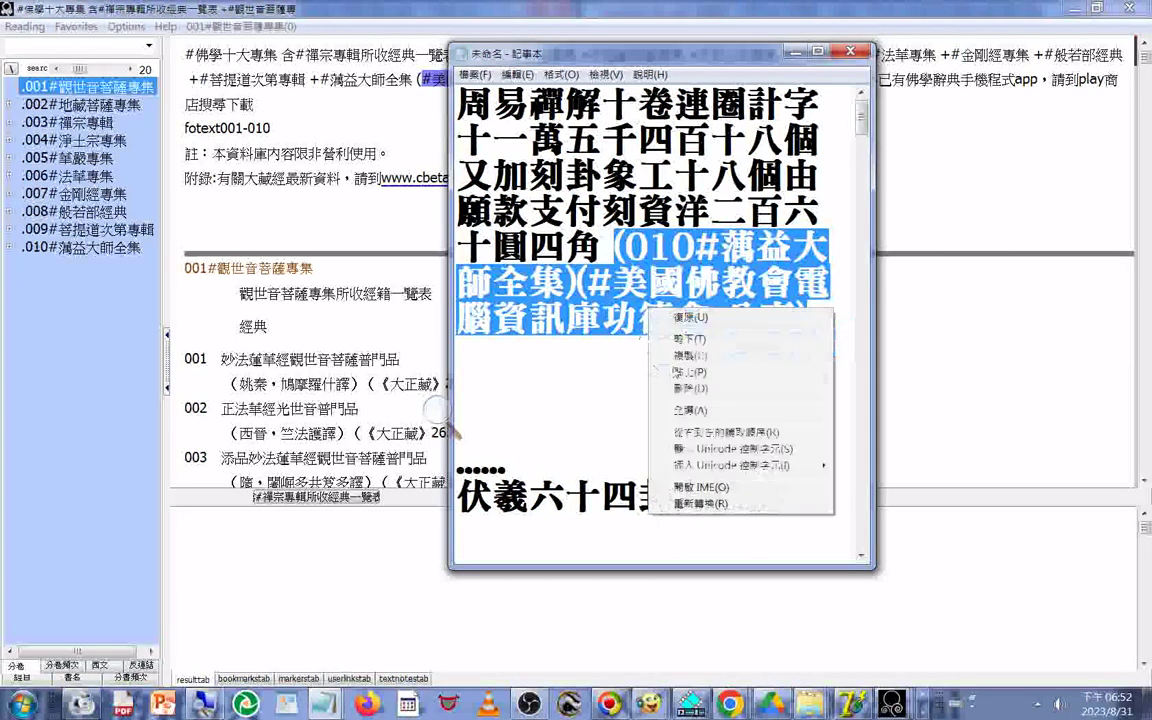
left_click(686, 356)
scroll(705, 403, "down", 1)
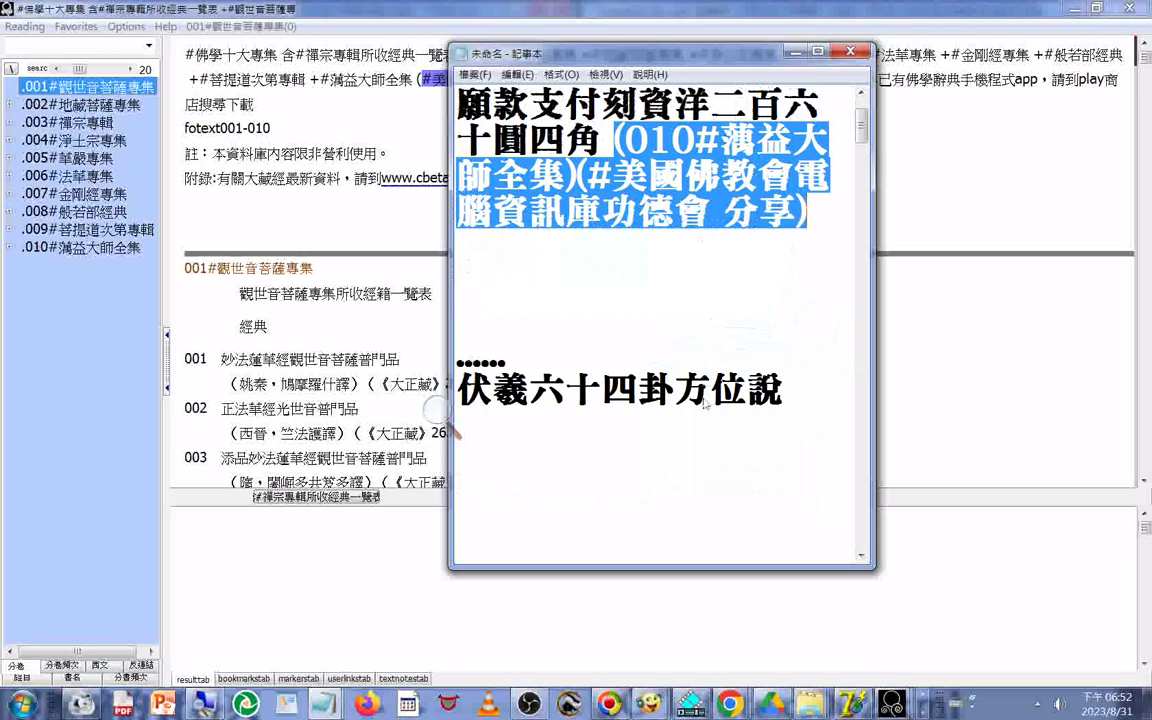
scroll(705, 403, "down", 10)
scroll(788, 372, "down", 2)
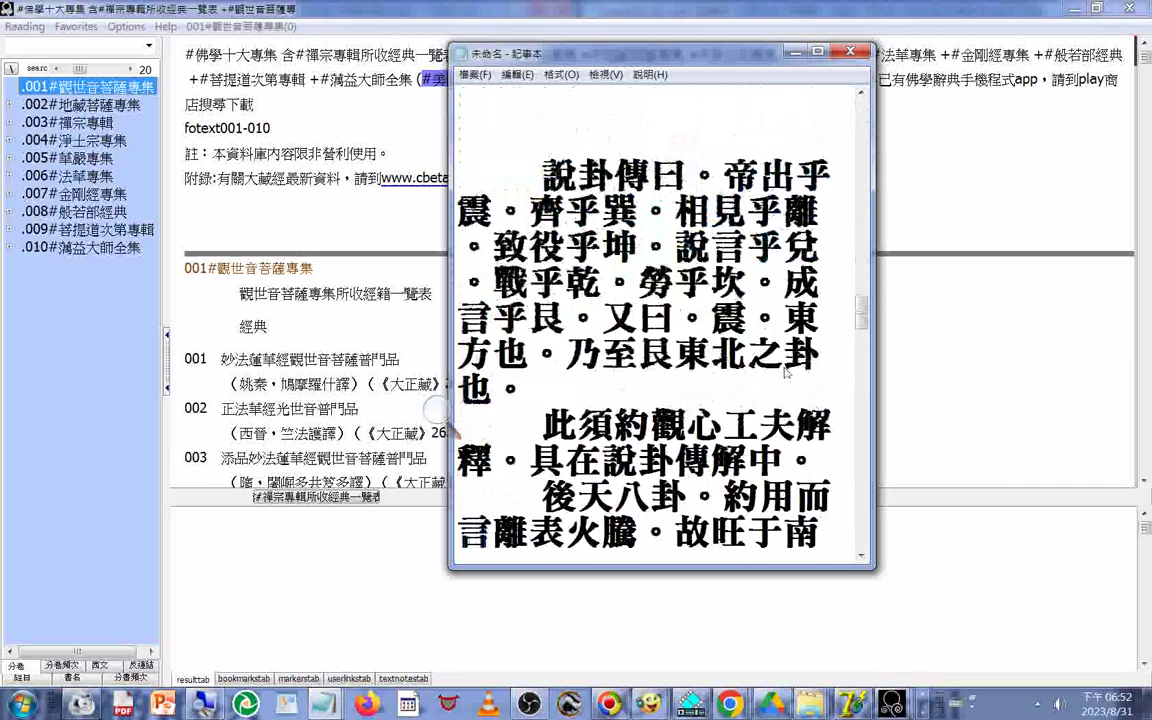
scroll(788, 372, "down", 3)
scroll(788, 372, "down", 2)
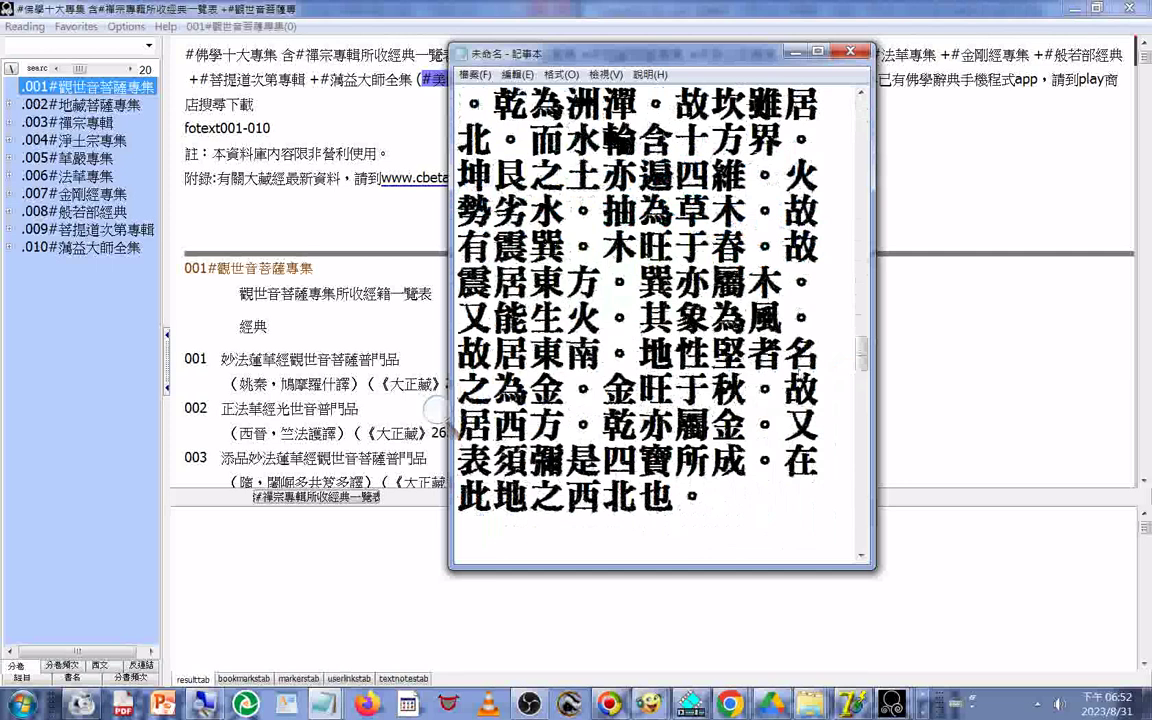
scroll(820, 370, "down", 2)
scroll(820, 370, "down", 2)
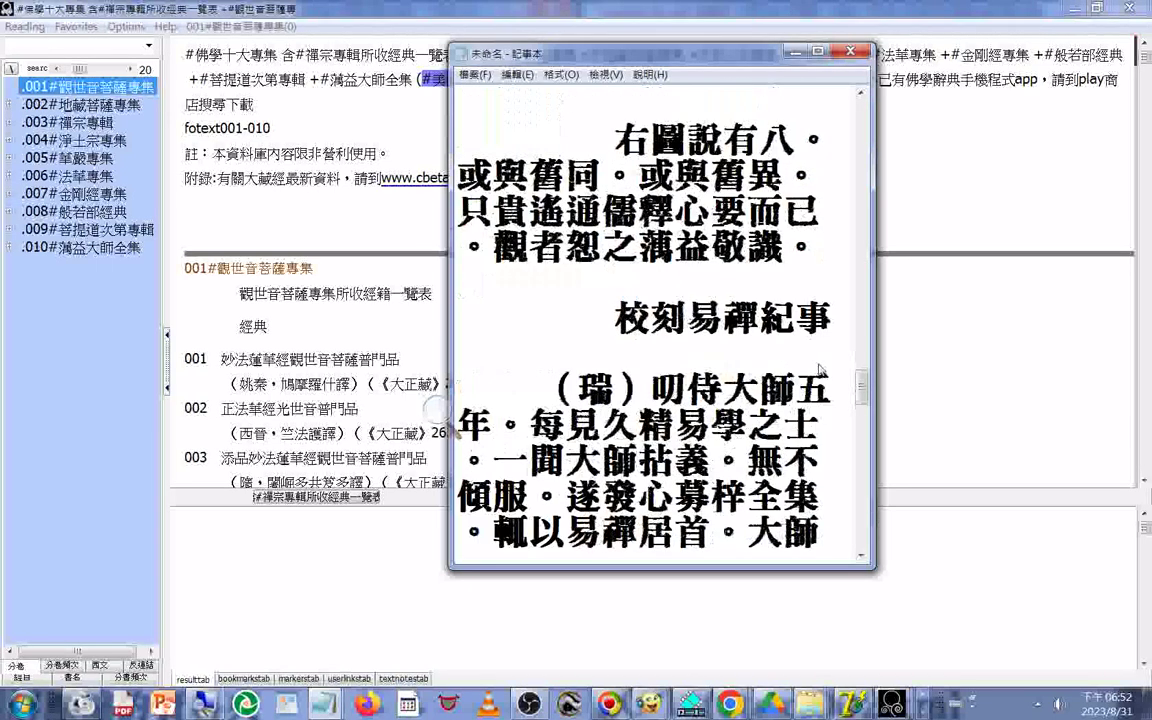
scroll(820, 370, "down", 2)
scroll(820, 370, "down", 2)
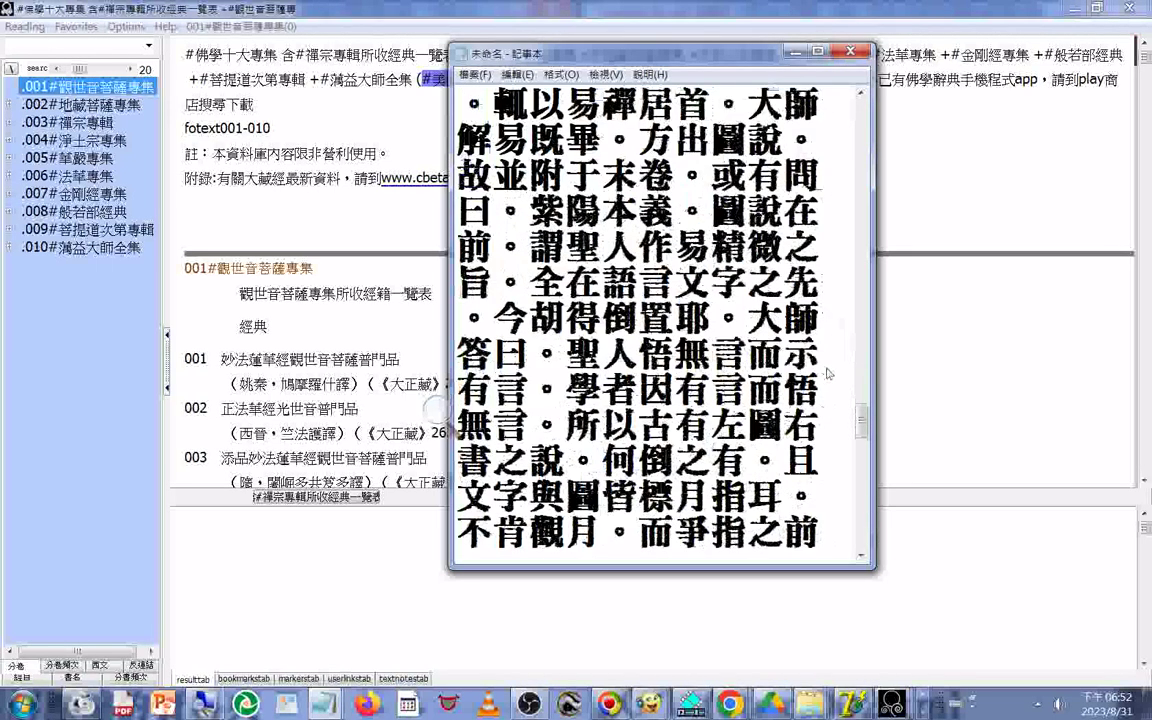
scroll(827, 374, "down", 4)
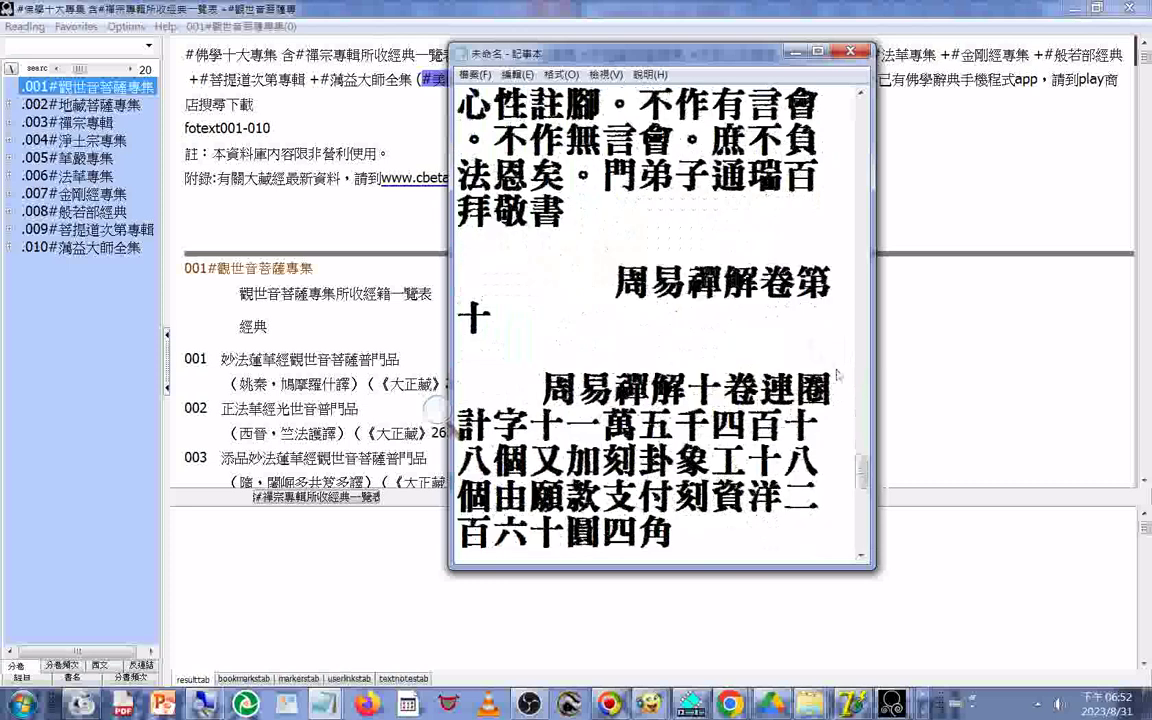
scroll(835, 375, "up", 2)
scroll(800, 360, "down", 2)
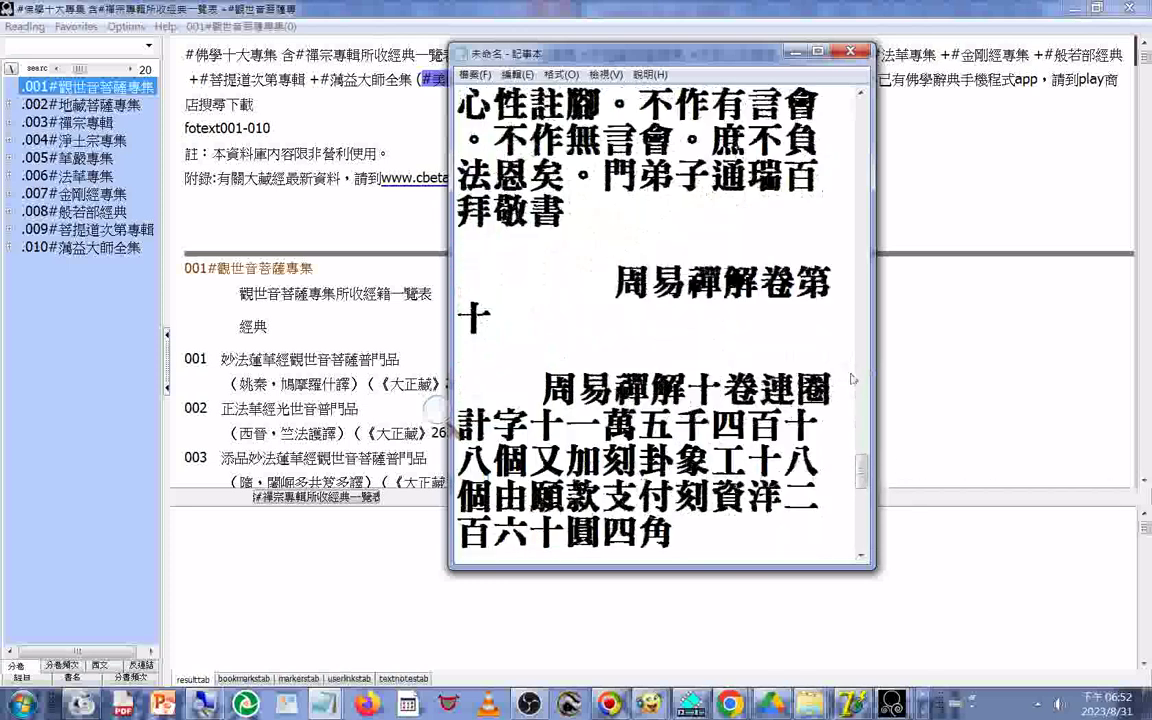
scroll(737, 362, "down", 1)
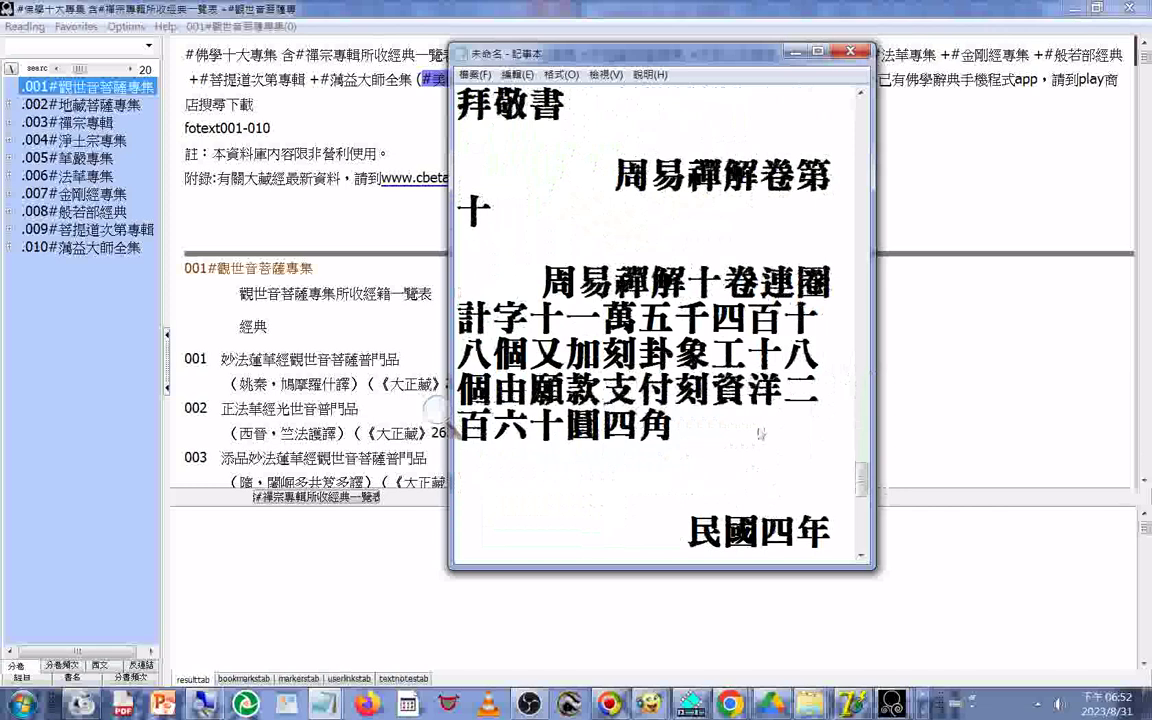
scroll(700, 490, "down", 5)
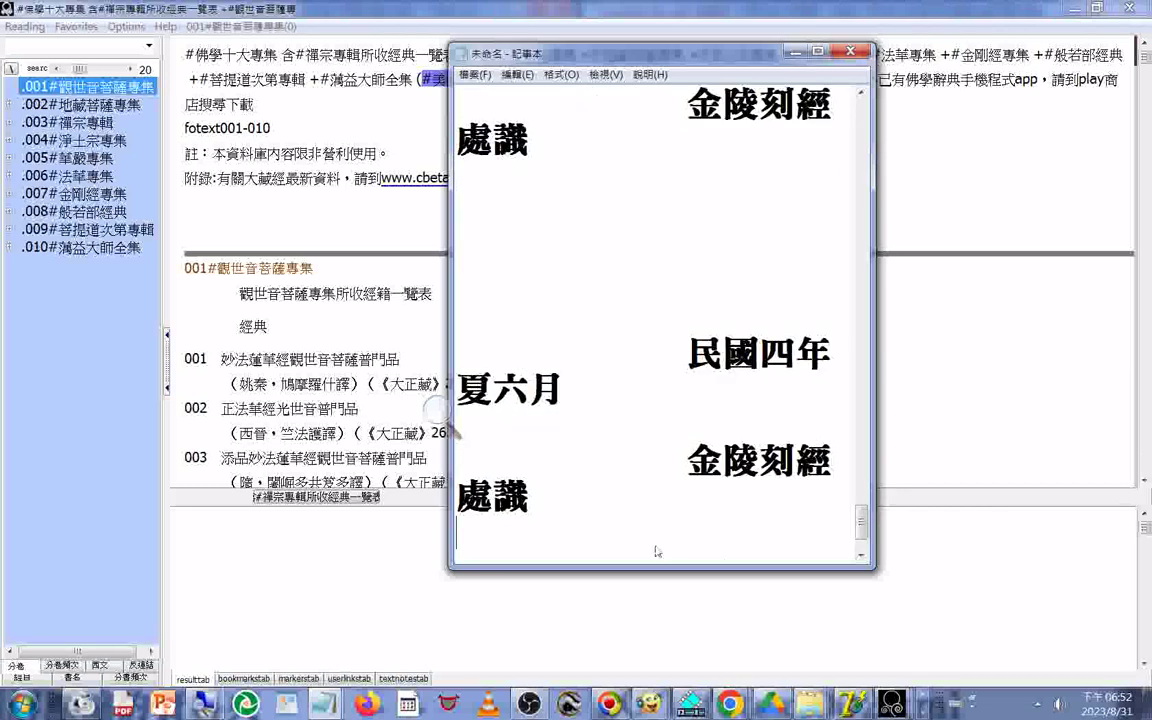
scroll(657, 551, "down", 1)
right_click(615, 498)
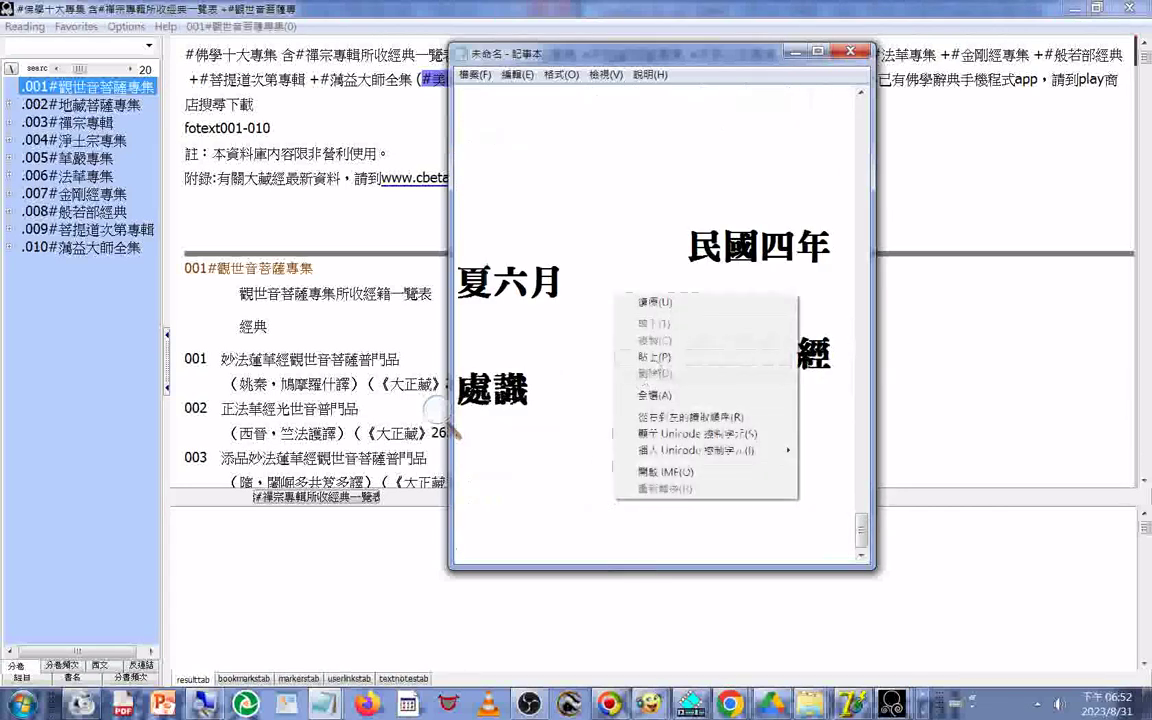
left_click(654, 356)
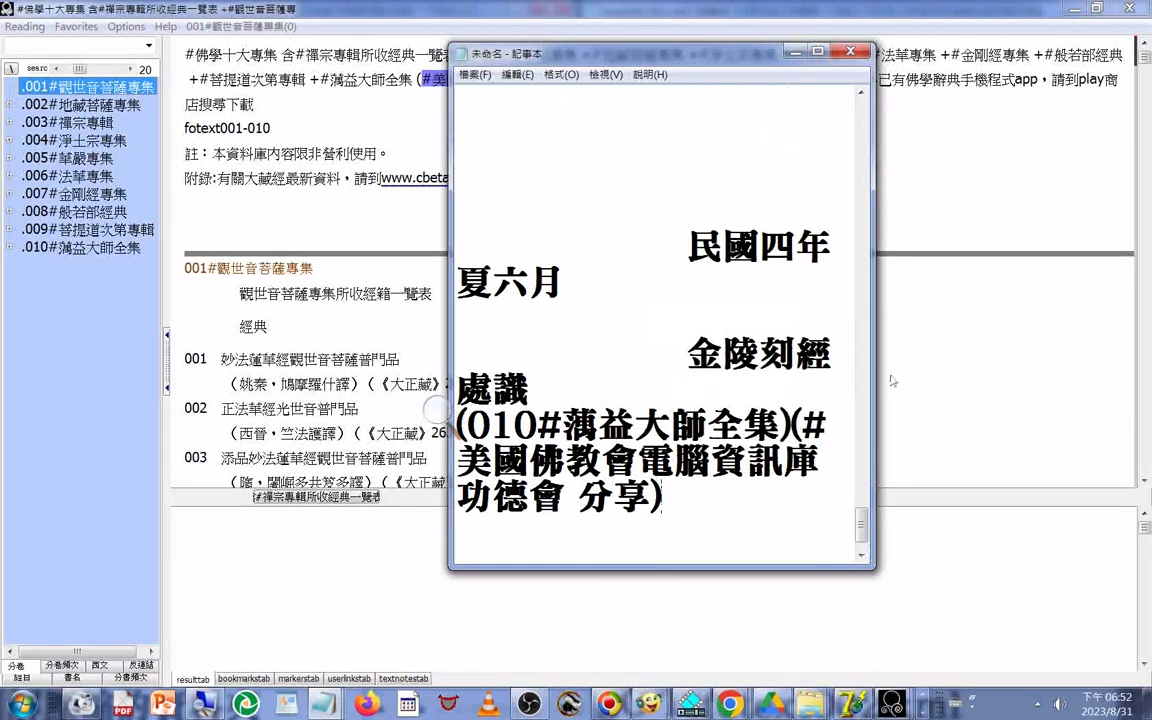
Review the Notepad excerpt upward from the pasted credits through the 民國四年夏六月 colophon and 周易禪解卷第十 ending
scroll(826, 429, "up", 1)
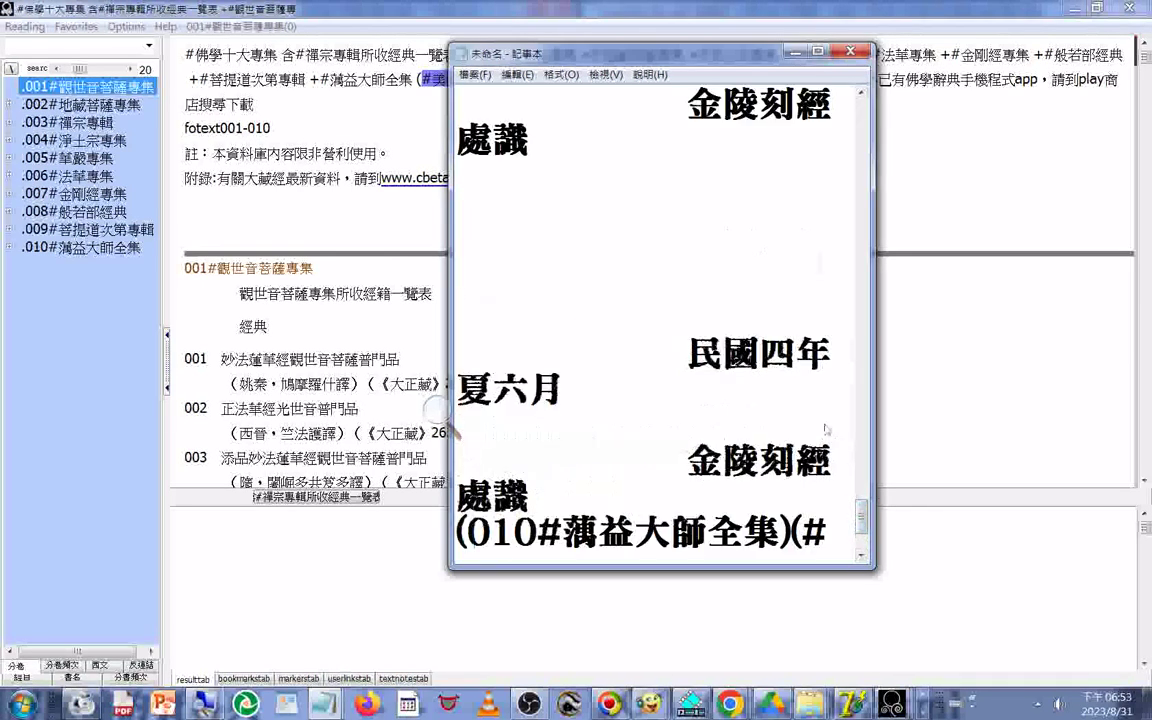
scroll(826, 429, "up", 1)
scroll(826, 429, "down", 2)
scroll(826, 429, "up", 1)
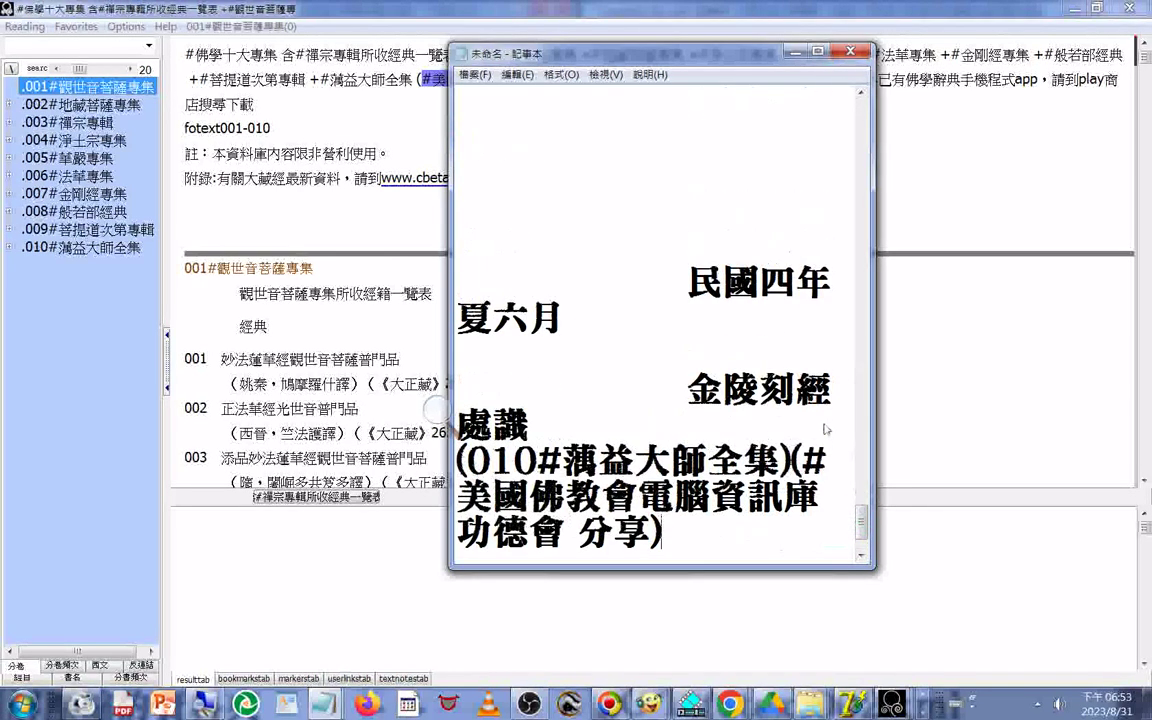
scroll(826, 429, "up", 2)
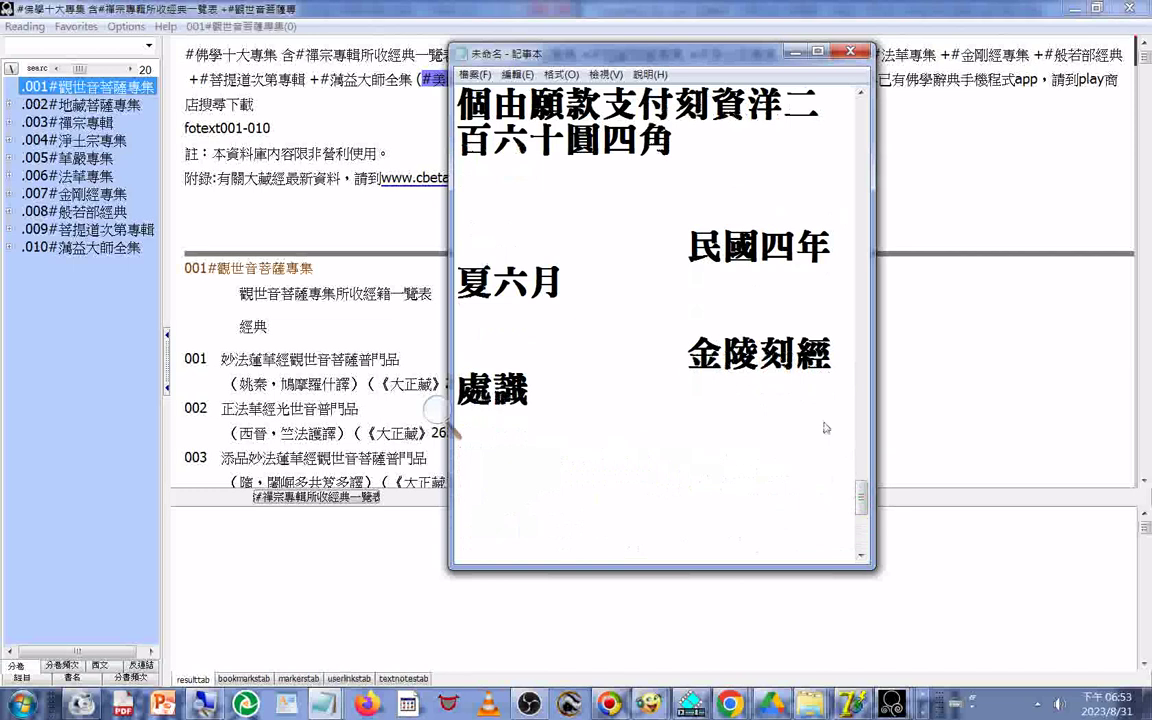
scroll(826, 428, "up", 5)
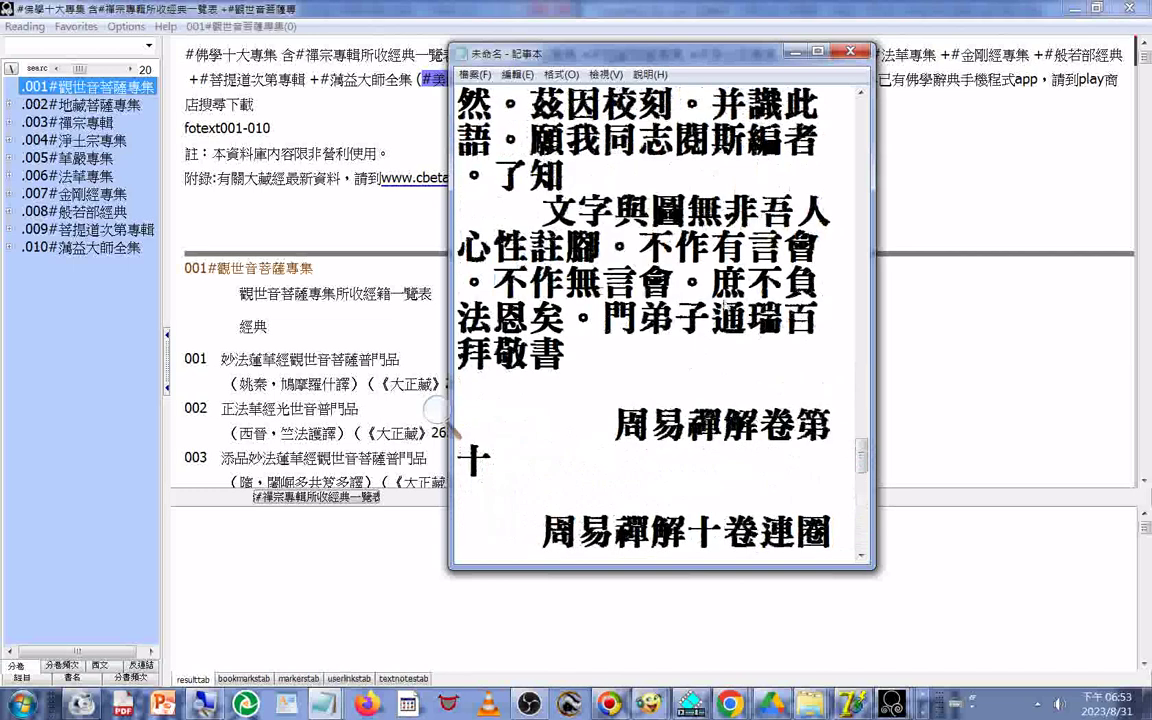
scroll(447, 422, "down", 1)
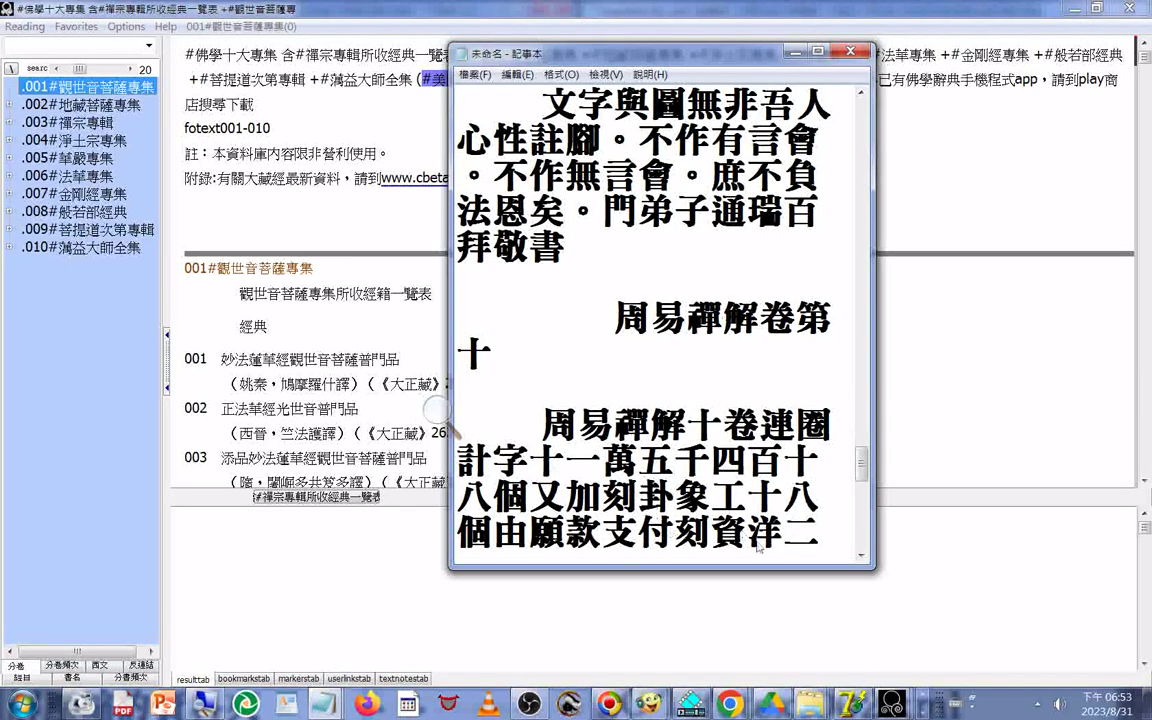
left_click_drag(745, 537, 745, 462)
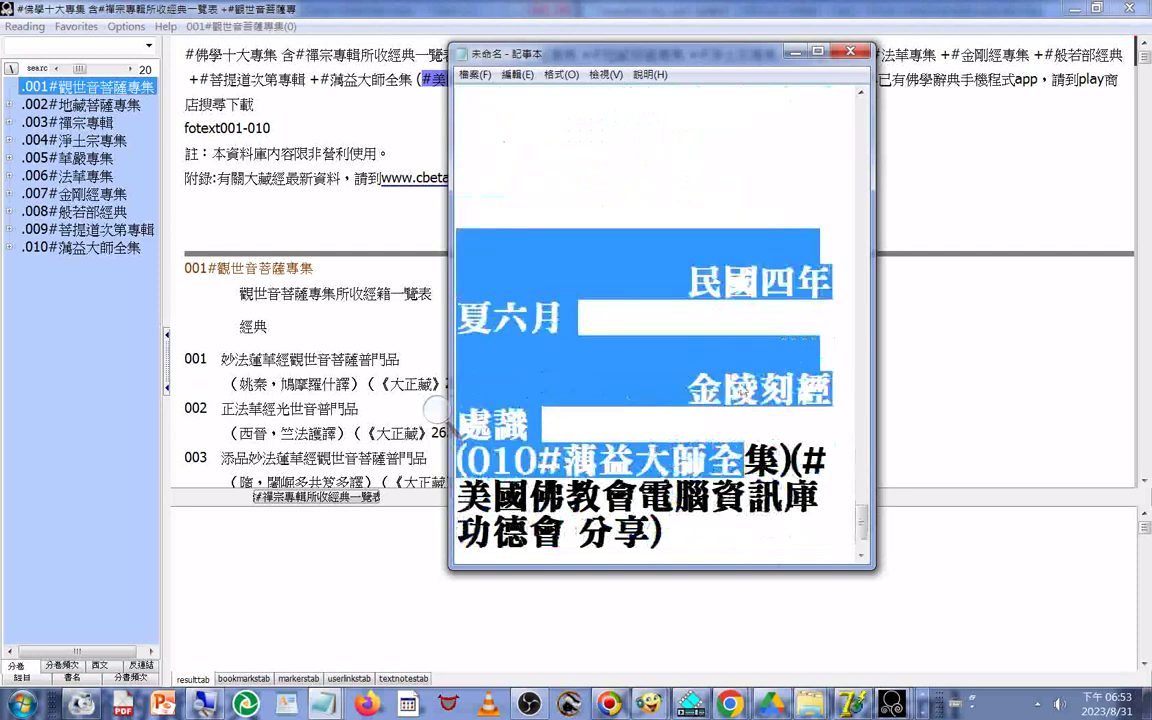
left_click_drag(745, 462, 742, 390)
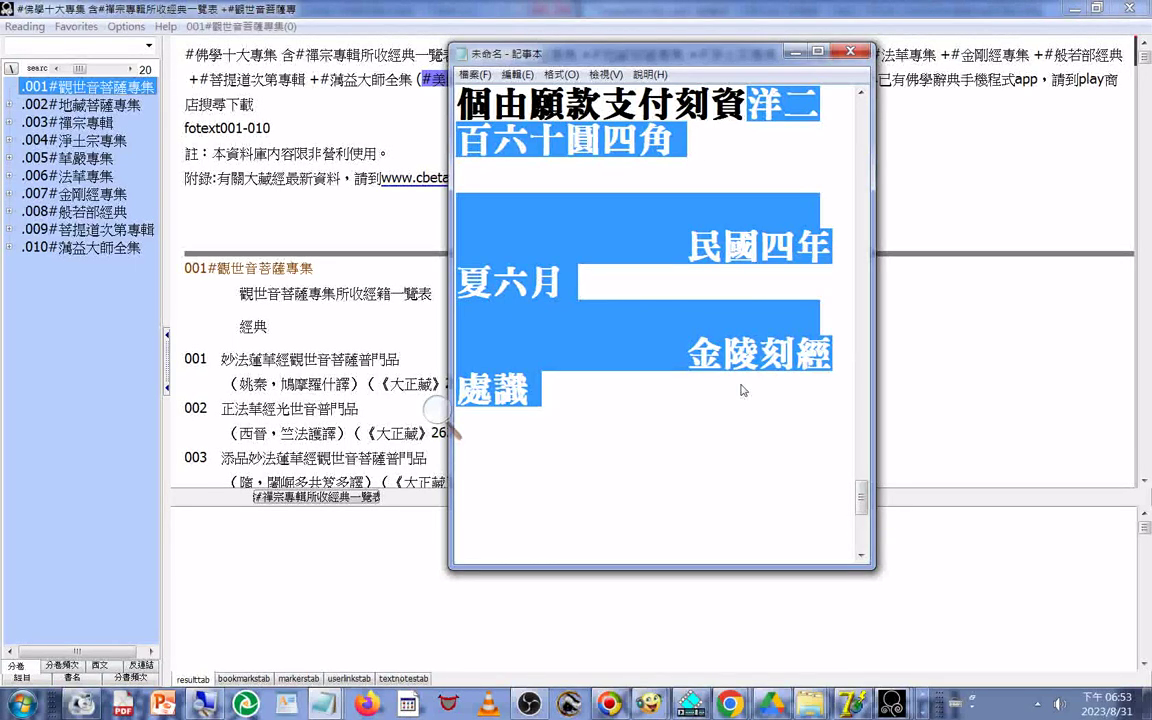
scroll(742, 390, "up", 5)
scroll(770, 330, "up", 5)
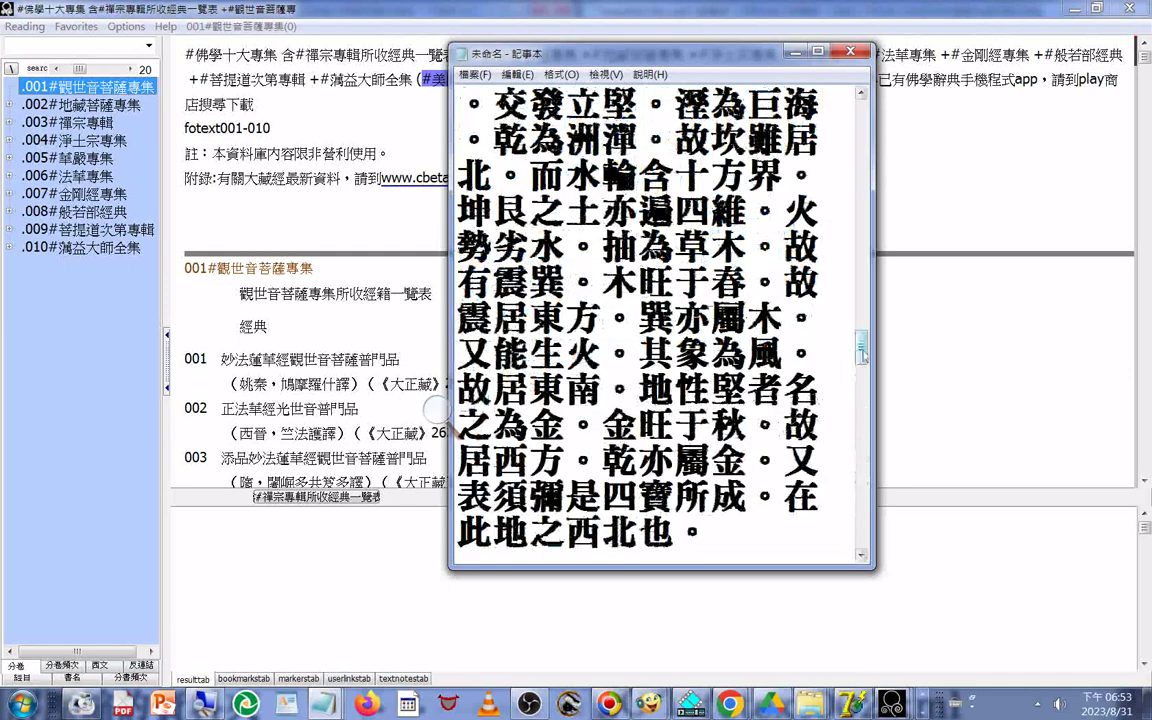
Copy the document's opening paragraph, from 周易禪解十卷連圈計字 through the bracketed source credits
key("ctrl+Home")
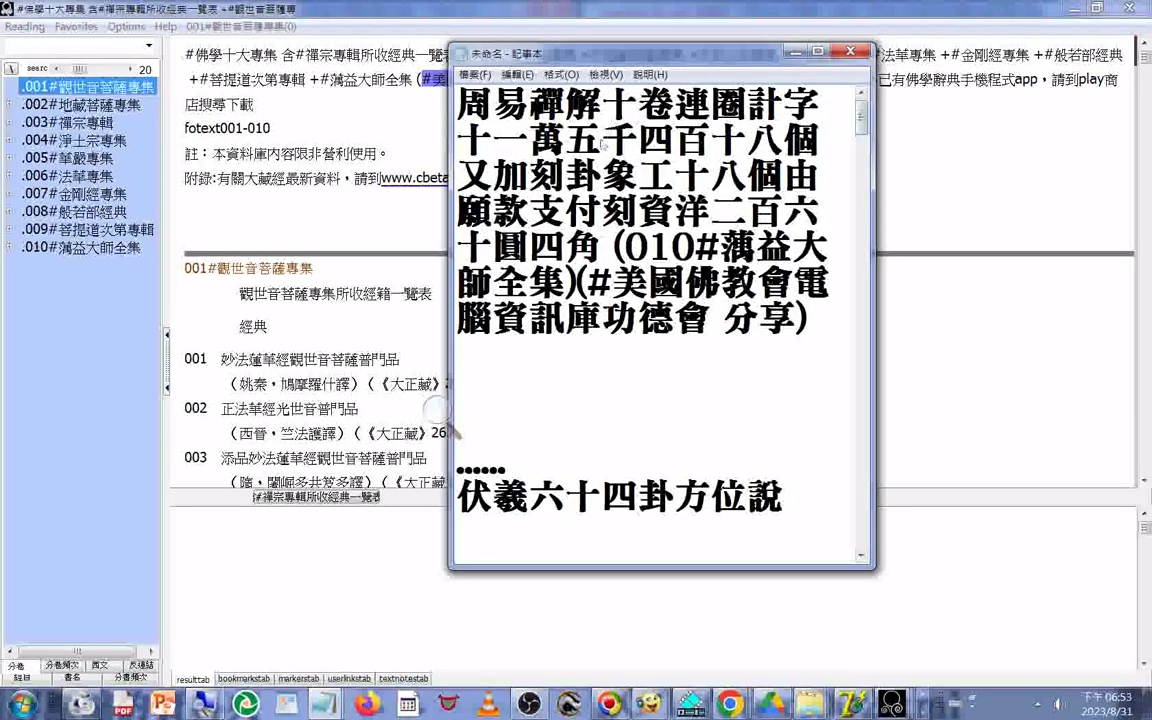
left_click_drag(458, 98, 741, 285)
right_click(603, 246)
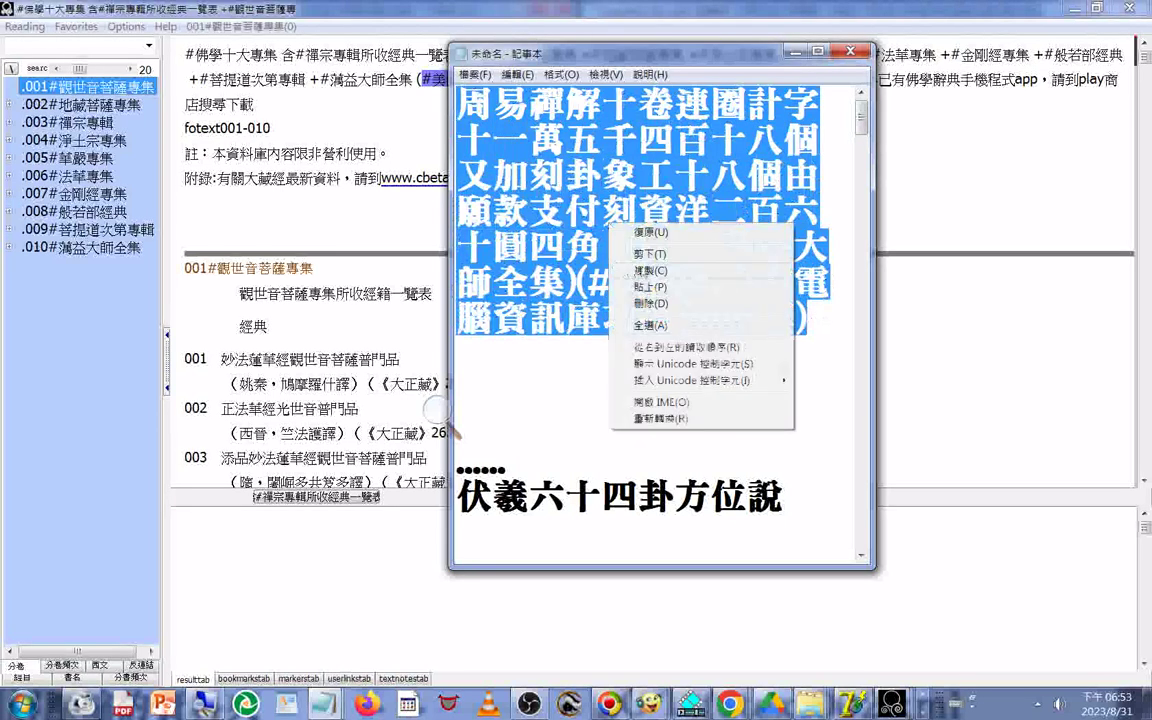
left_click(651, 270)
Save the document as a text file in the 00000fo folder, using the copied paragraph as file name and Unicode encoding
left_click(476, 75)
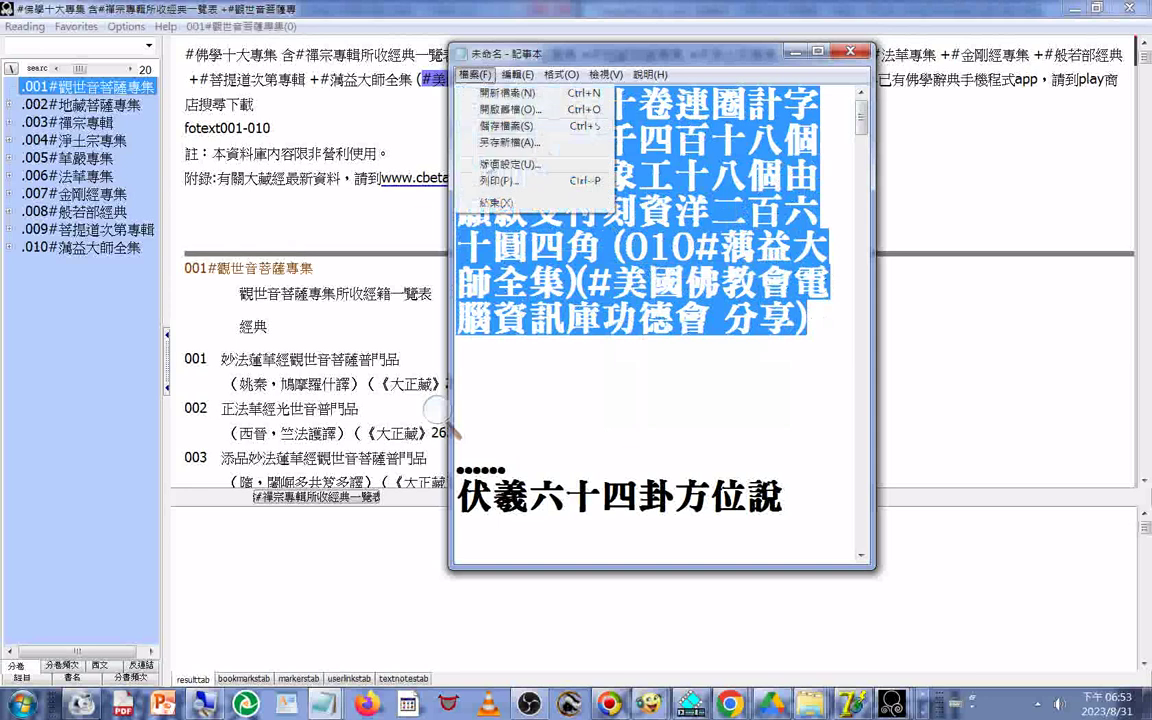
left_click(488, 143)
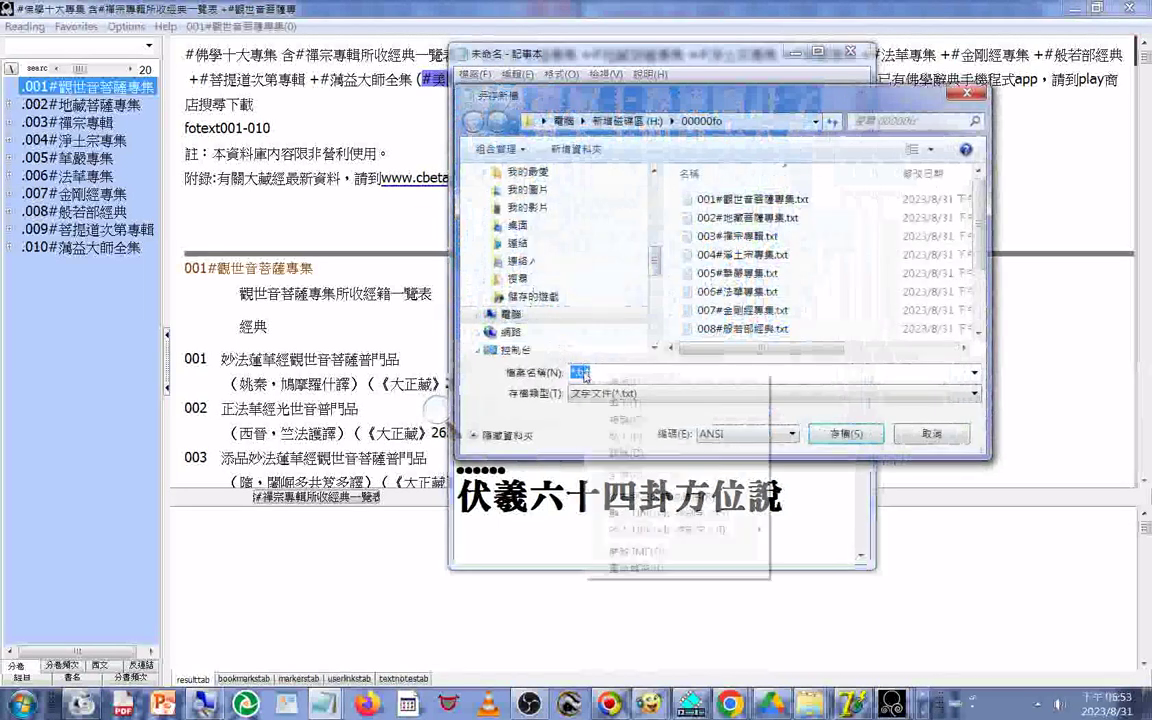
right_click(585, 373)
left_click(620, 437)
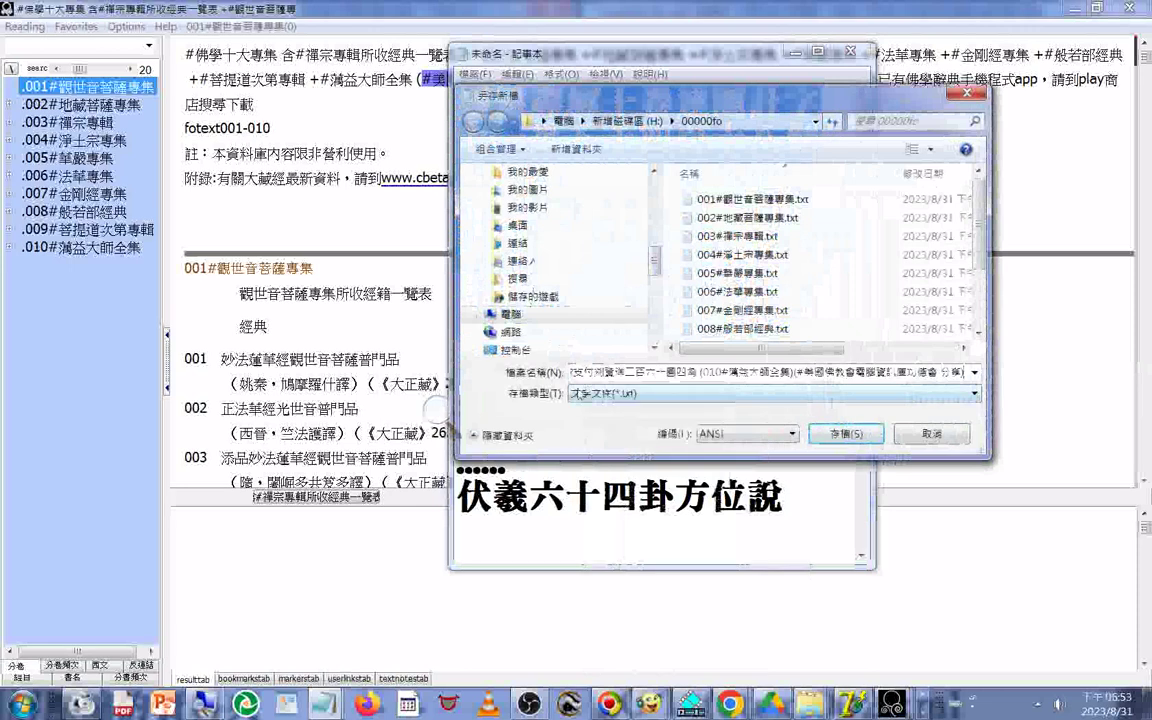
left_click(717, 434)
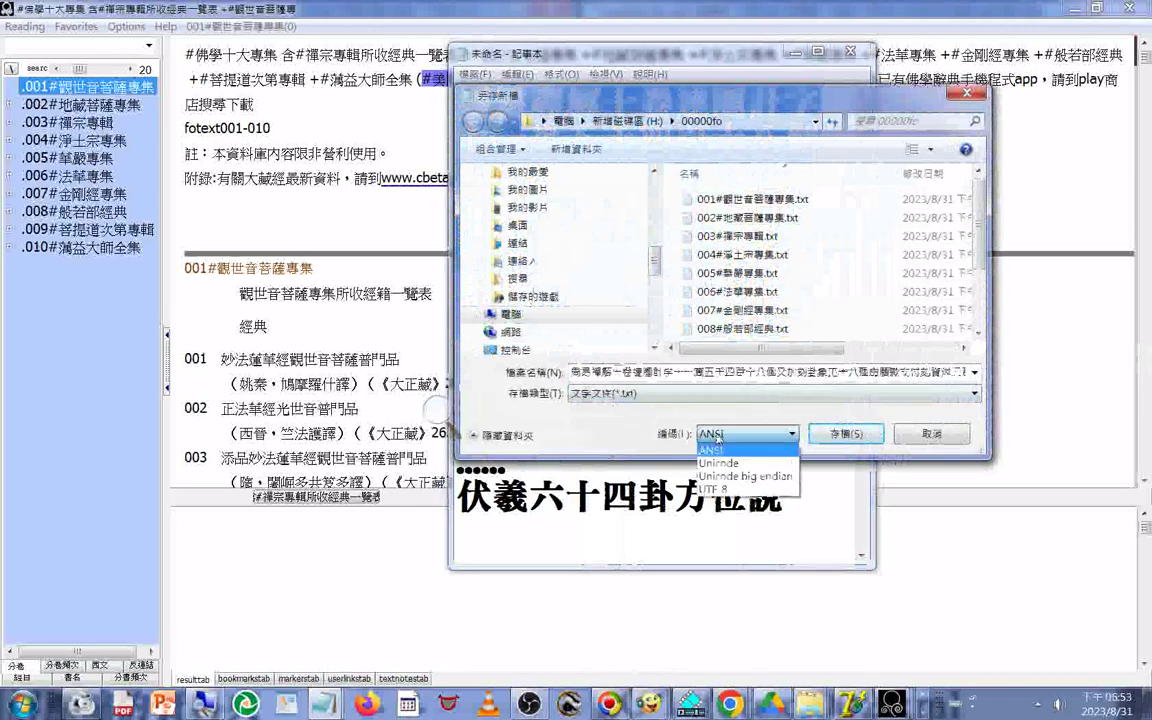
left_click(718, 462)
left_click(840, 437)
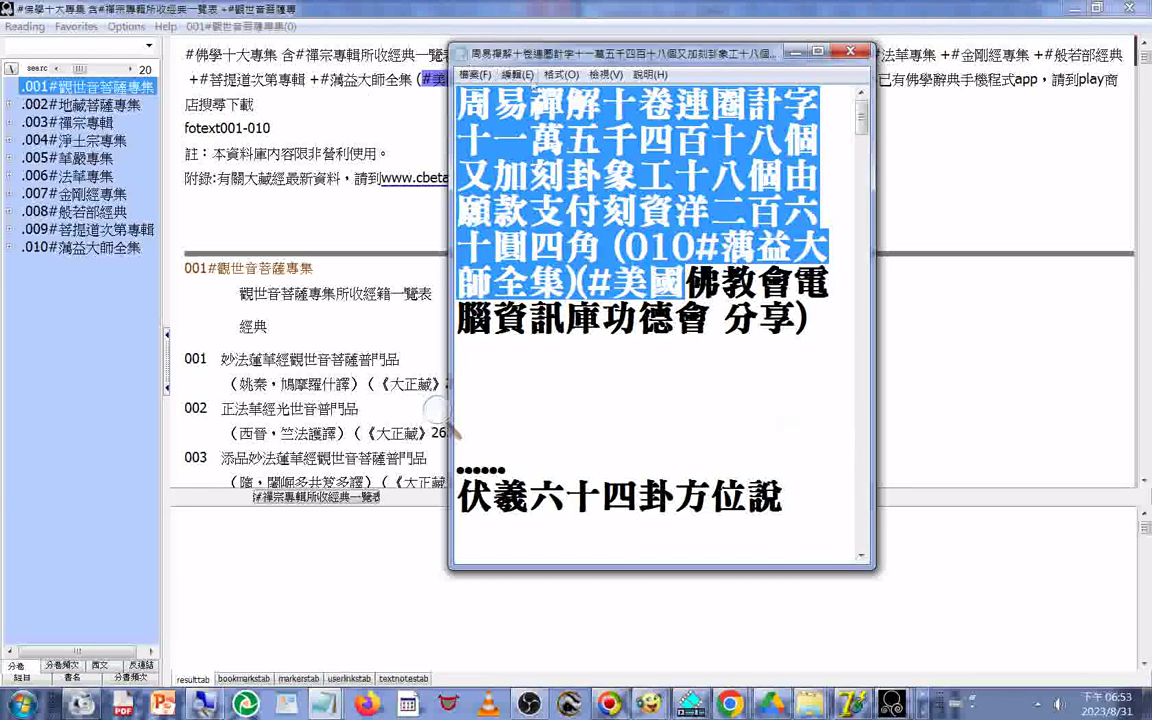
Move the Notepad window aside, start the third text export of the database and paste the copied paragraph as file name
left_click_drag(557, 52, 755, 228)
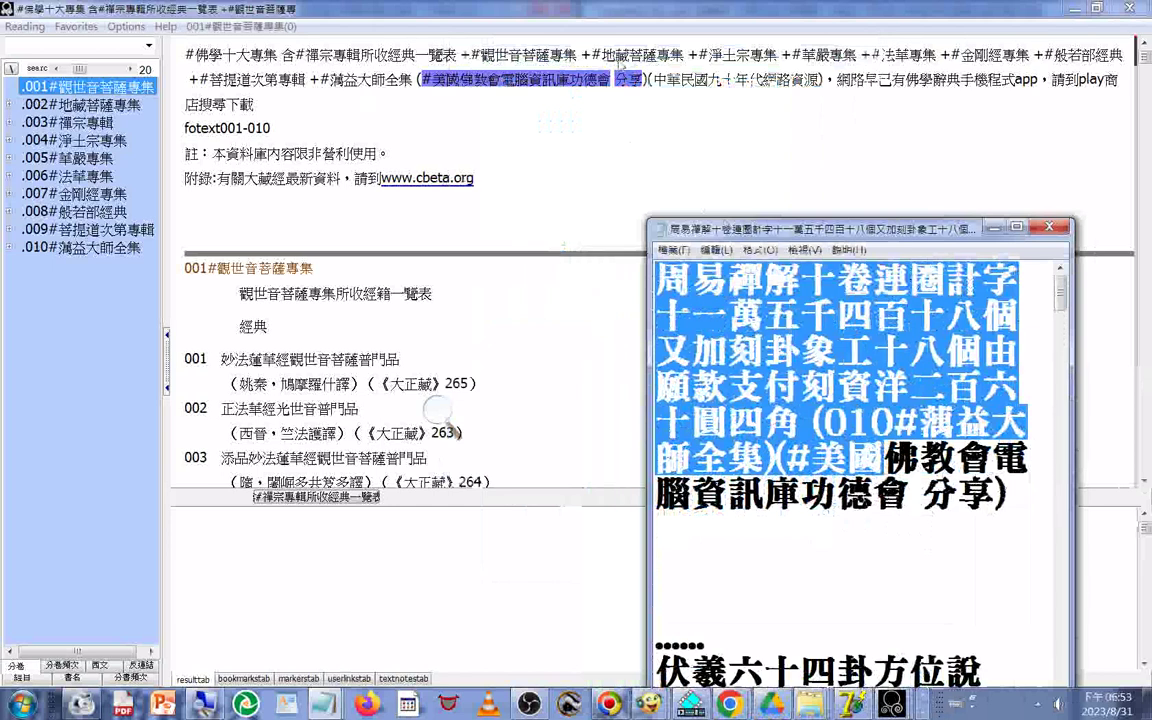
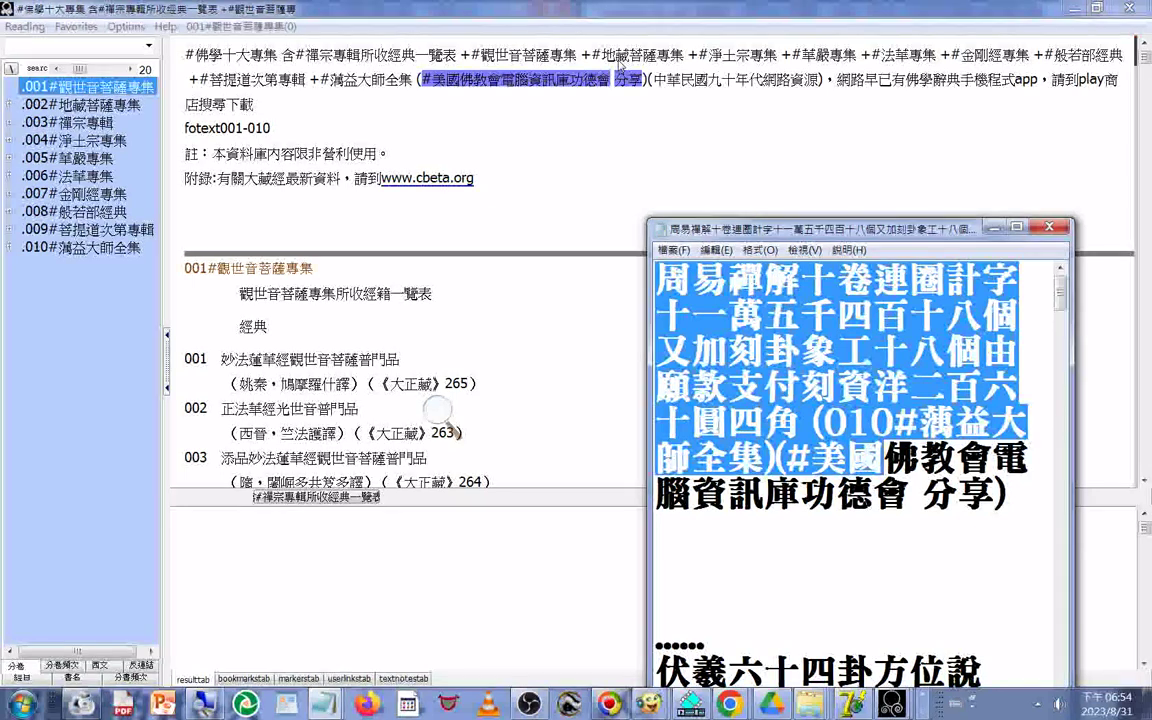
left_click(571, 154)
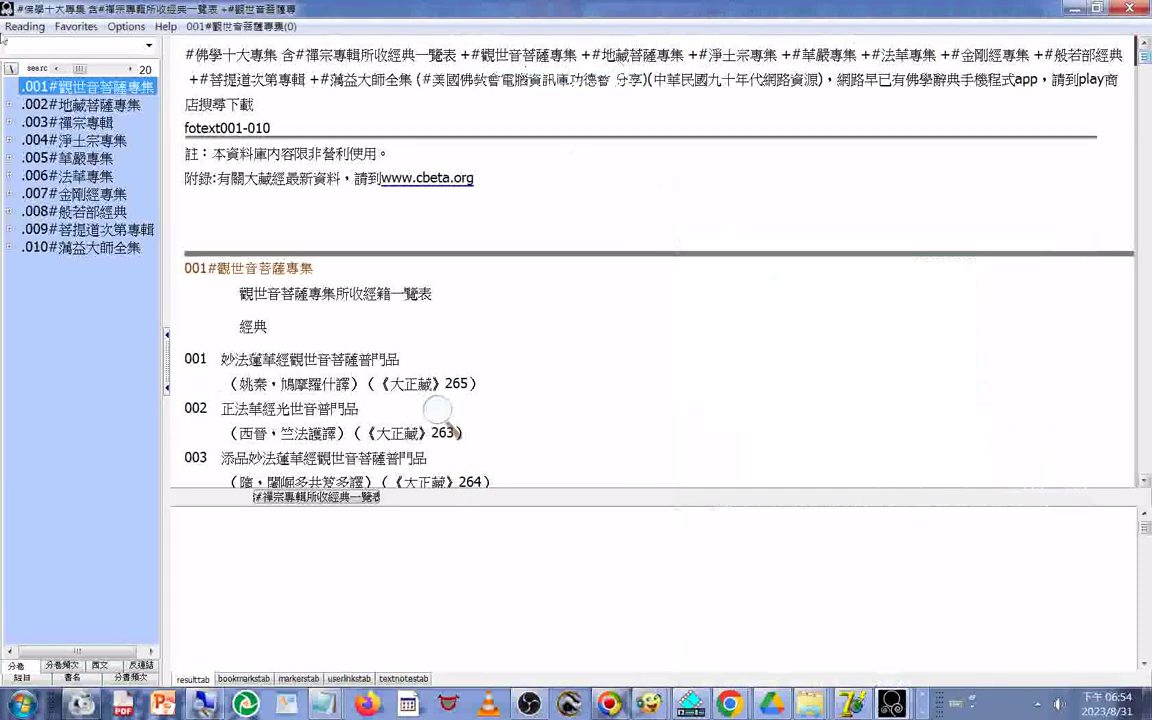
left_click(24, 26)
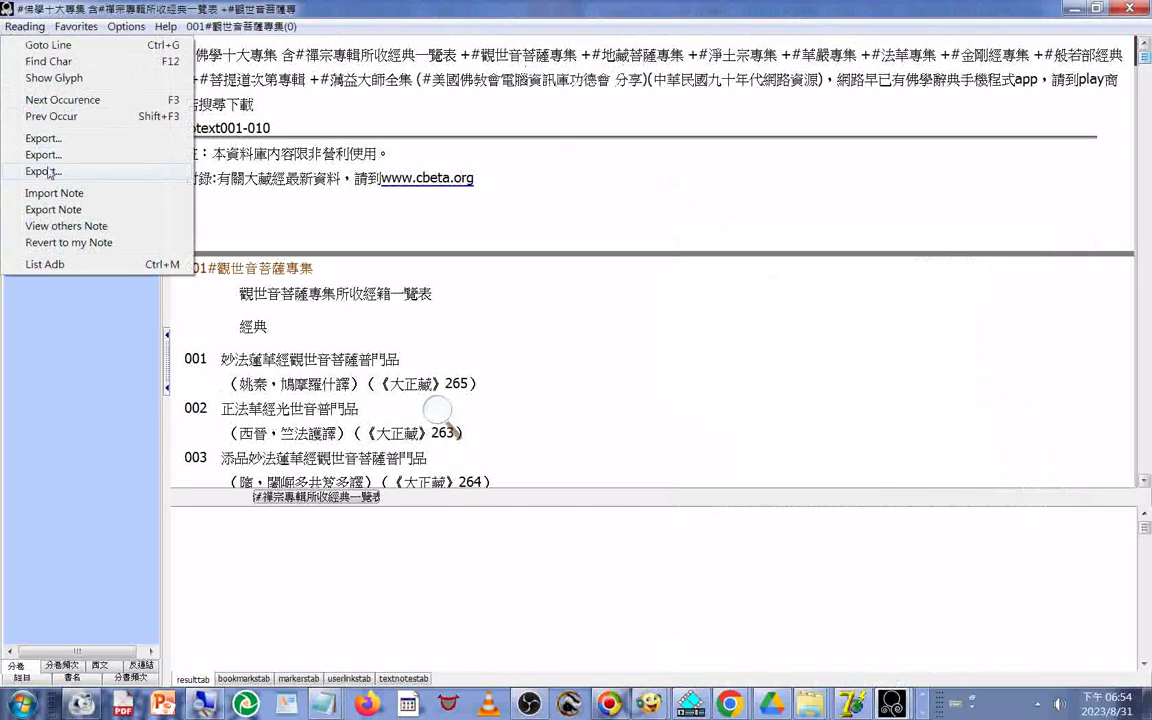
left_click(44, 171)
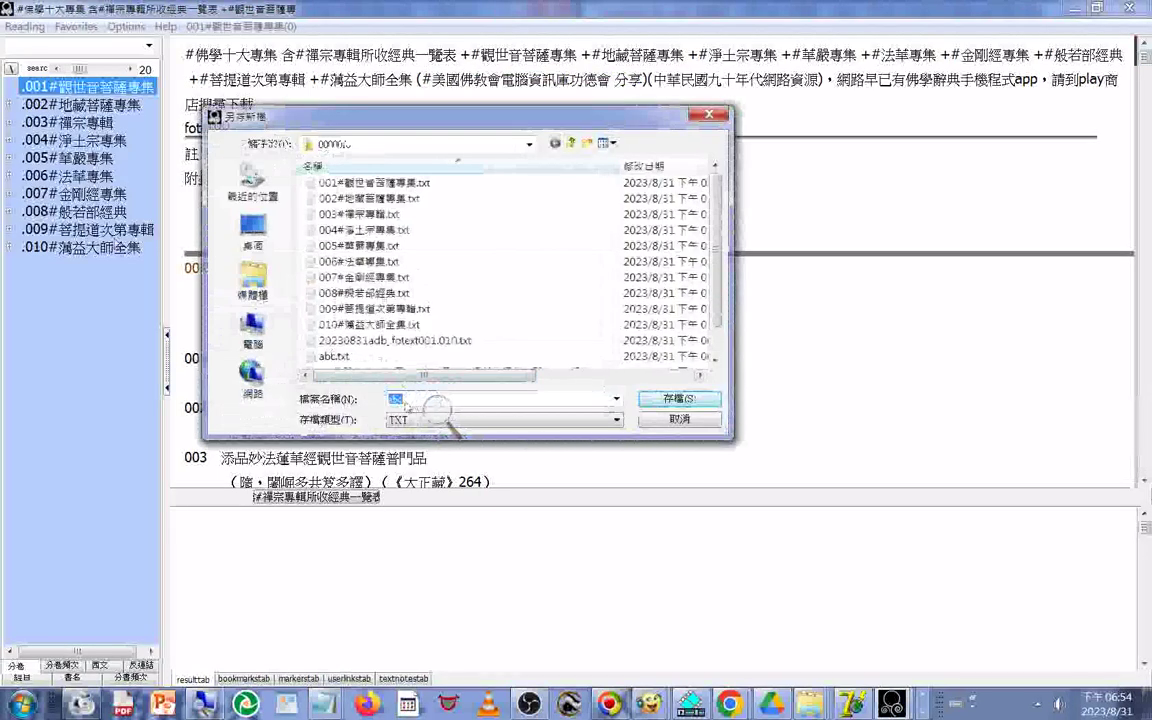
right_click(410, 404)
left_click(447, 467)
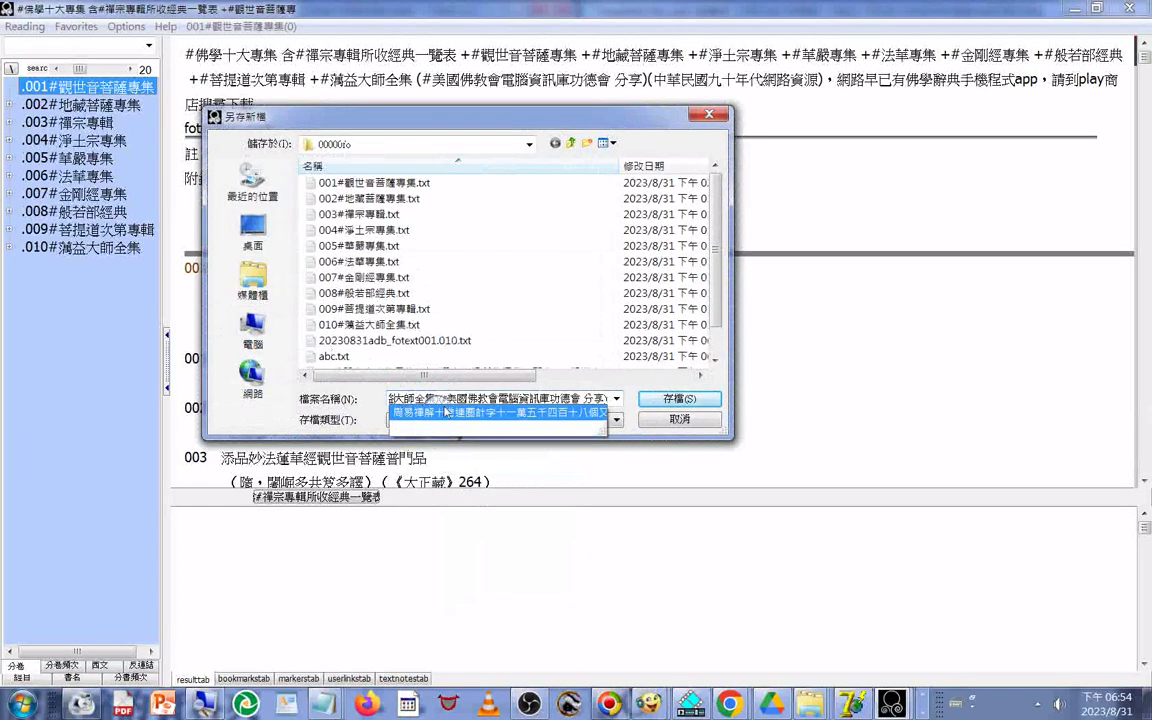
key("super+plus")
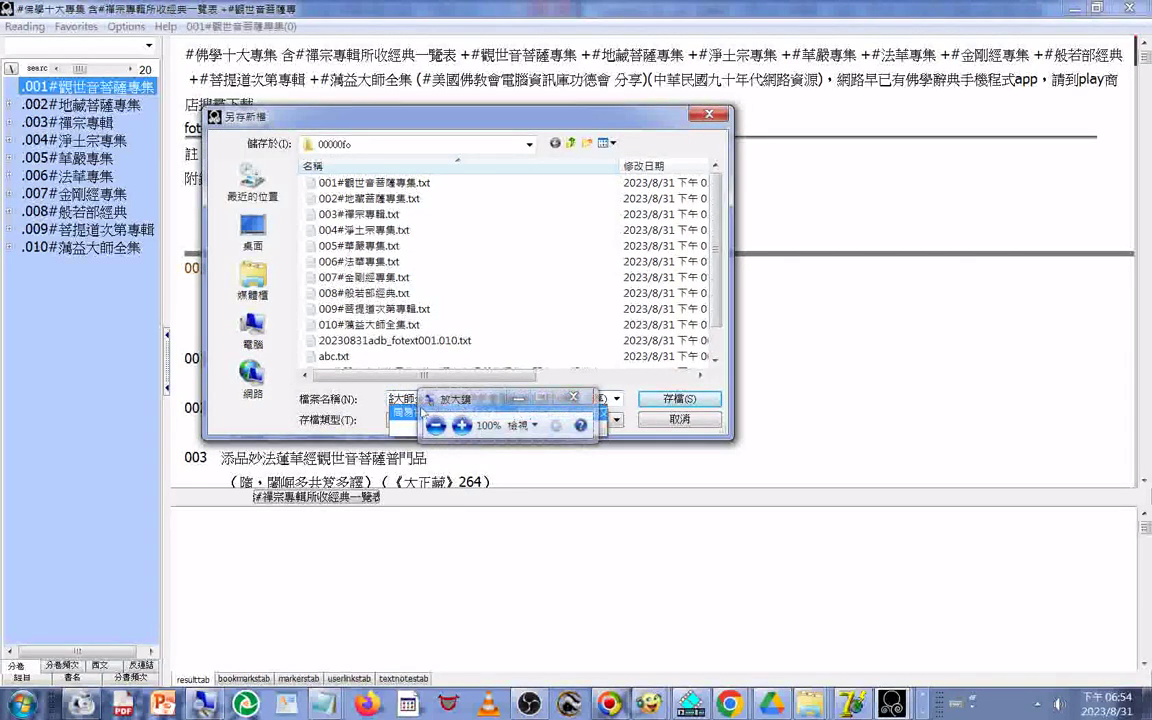
key("Down")
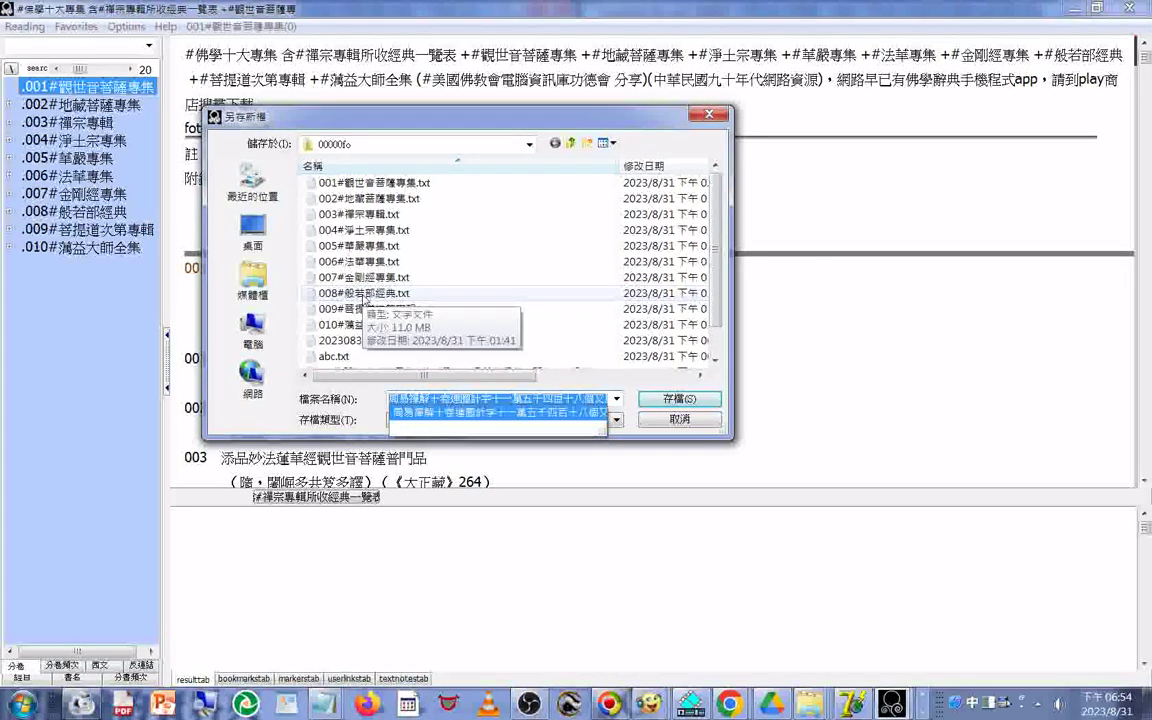
Change the export's file name to 專集目錄#美國佛教會電腦資訊庫功德會 分享
type("專ㄐㄧˊ")
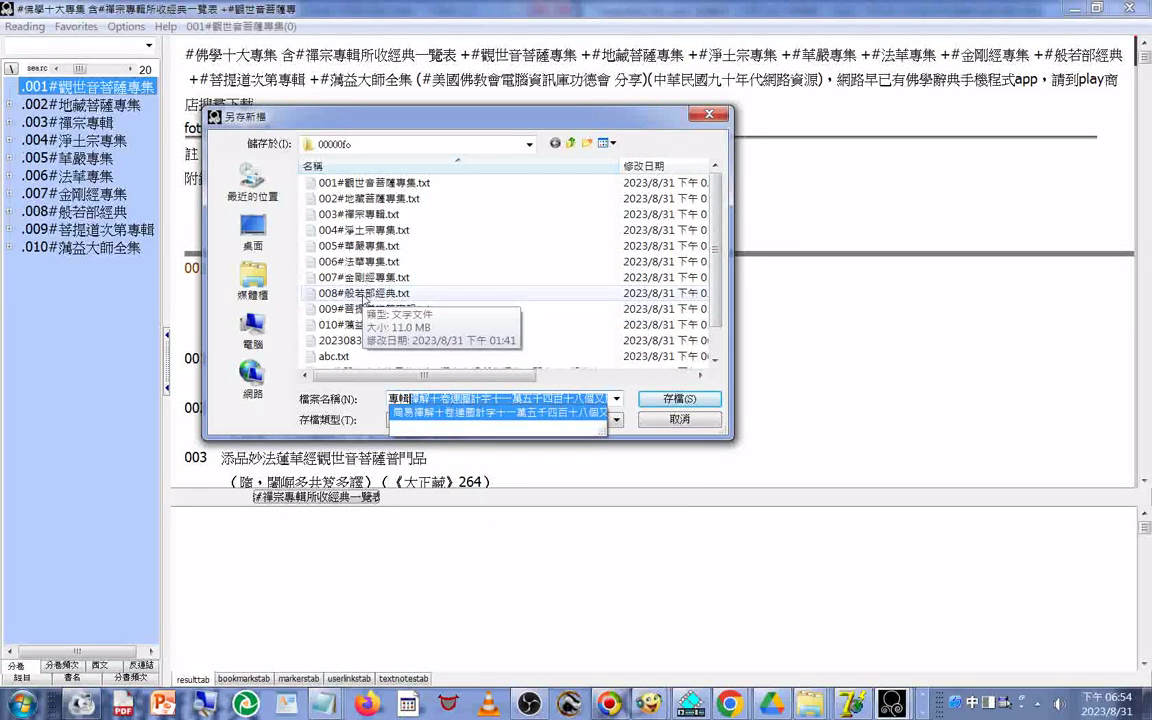
key("Down")
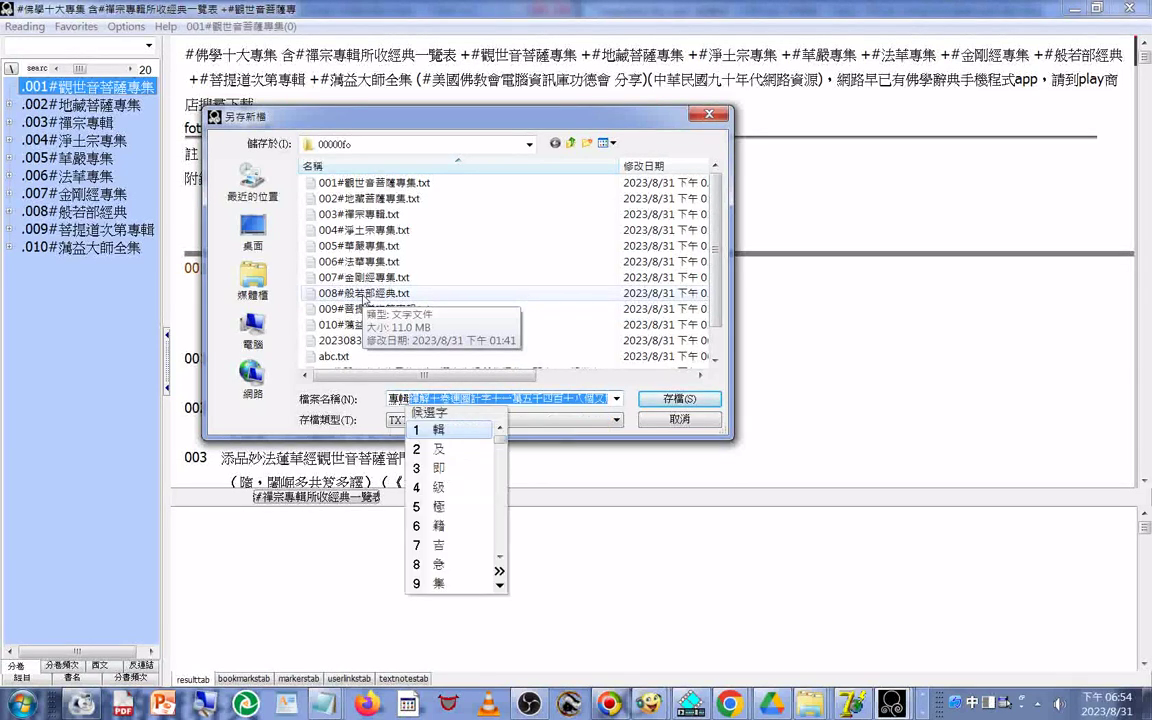
key("Return")
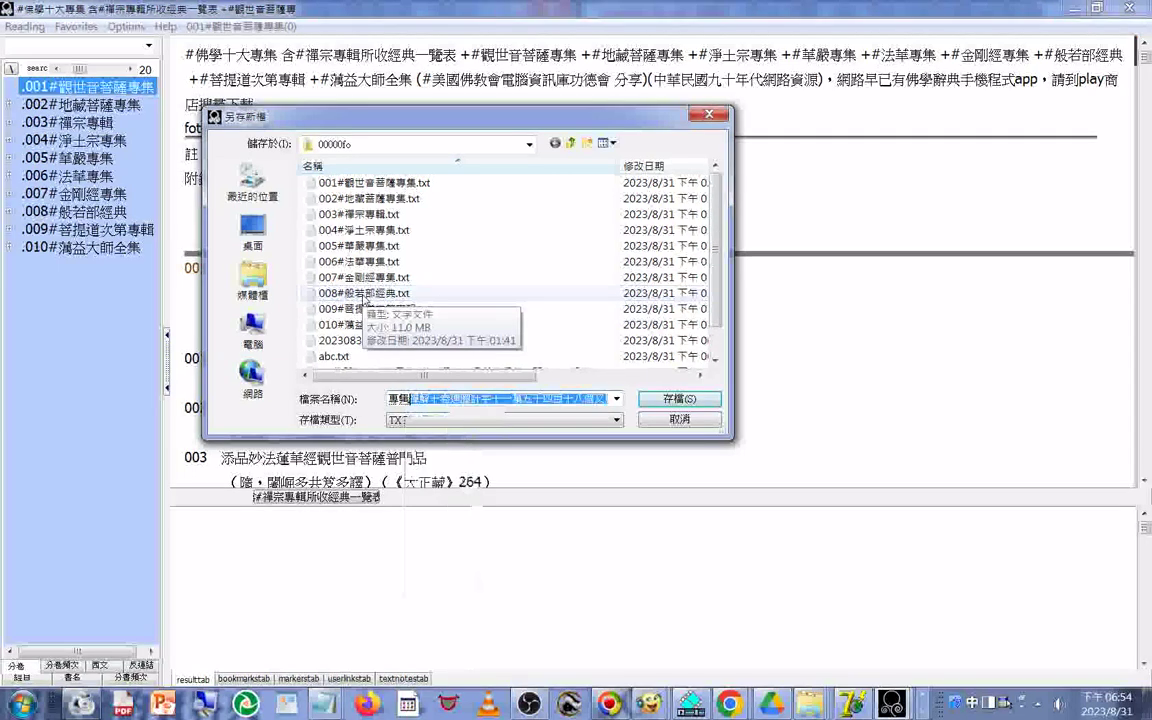
key("Delete")
type("ㄐㄧˊ")
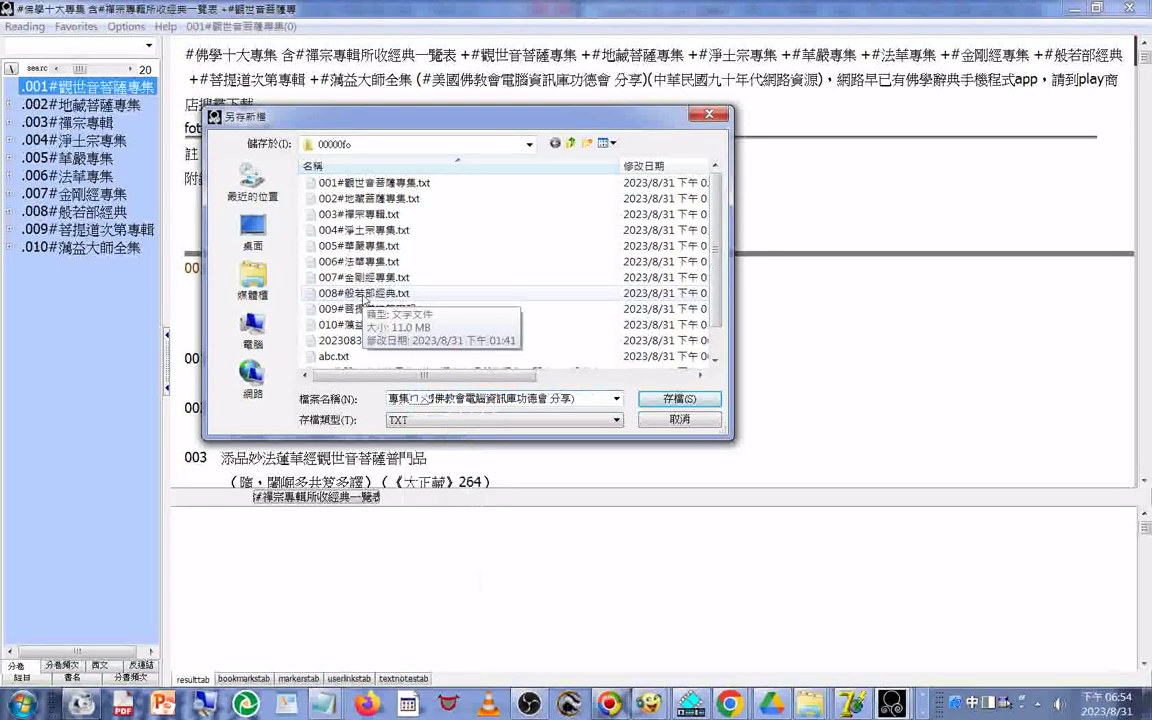
type("目錄#美國")
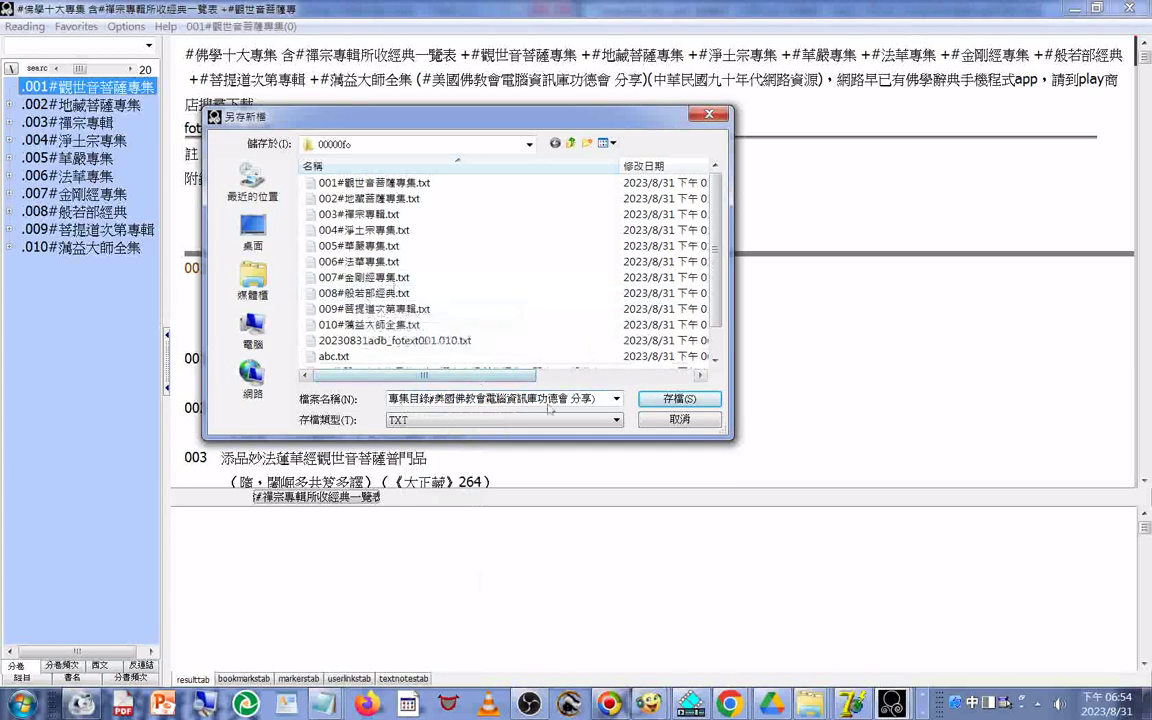
key("BackSpace")
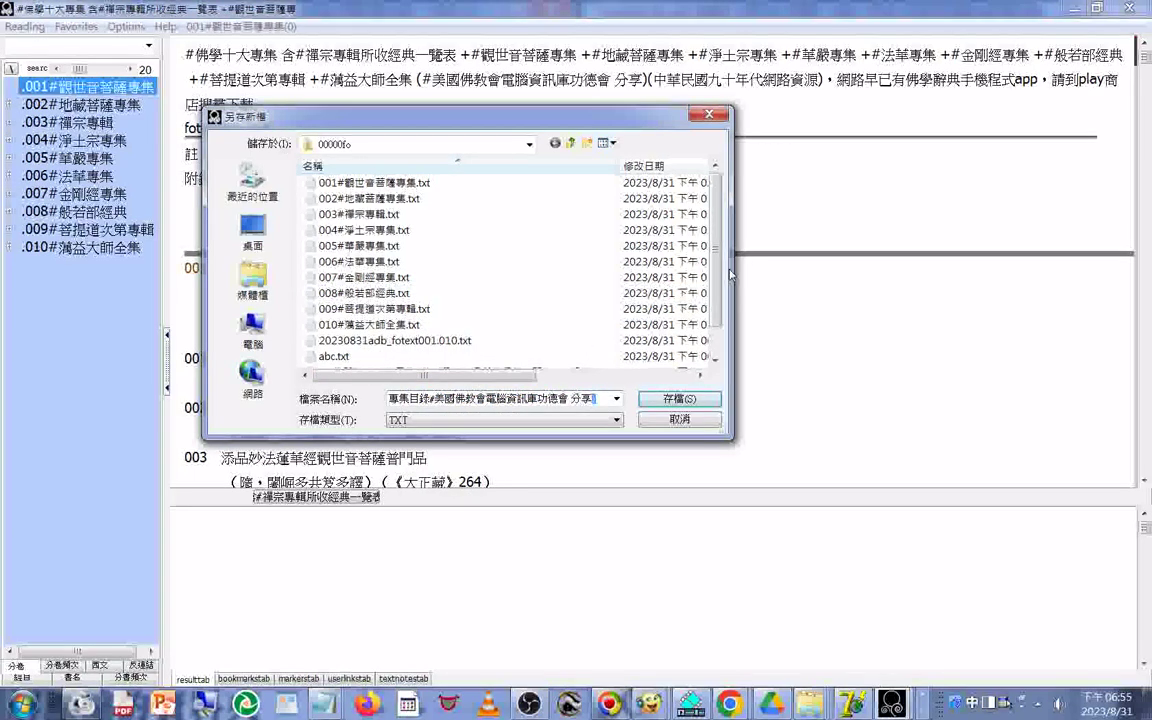
Copy the complete file name and save the export as TXT in the 00000fo folder
right_click(489, 398)
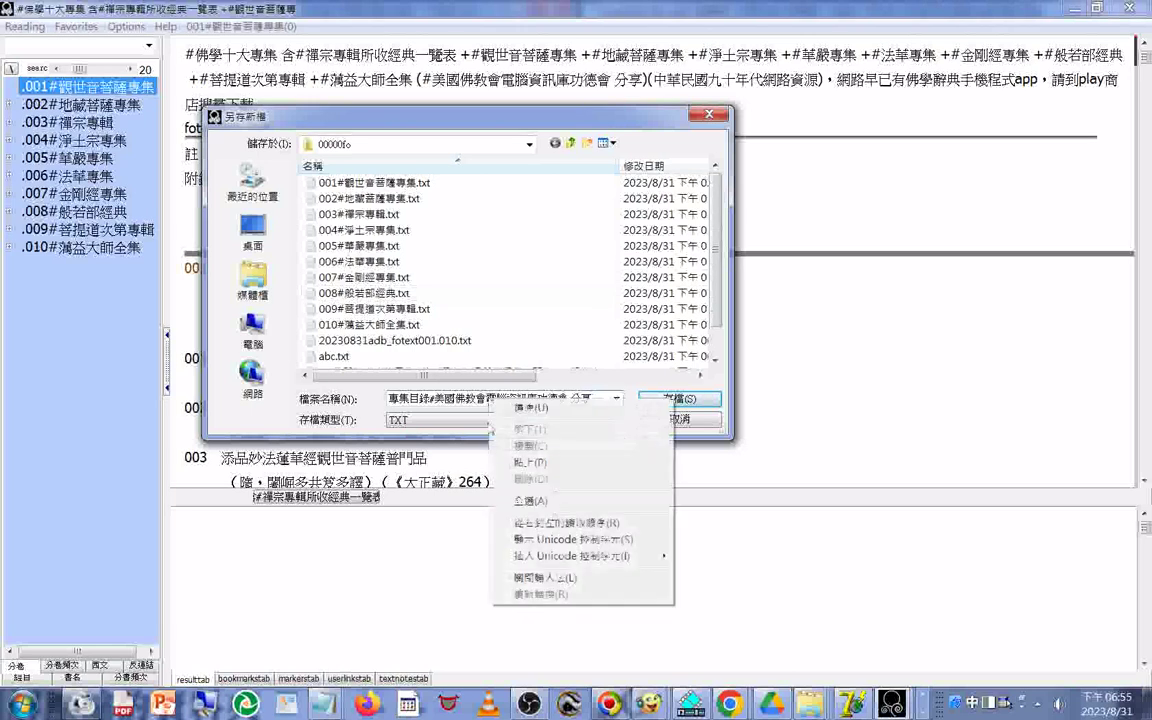
left_click(519, 503)
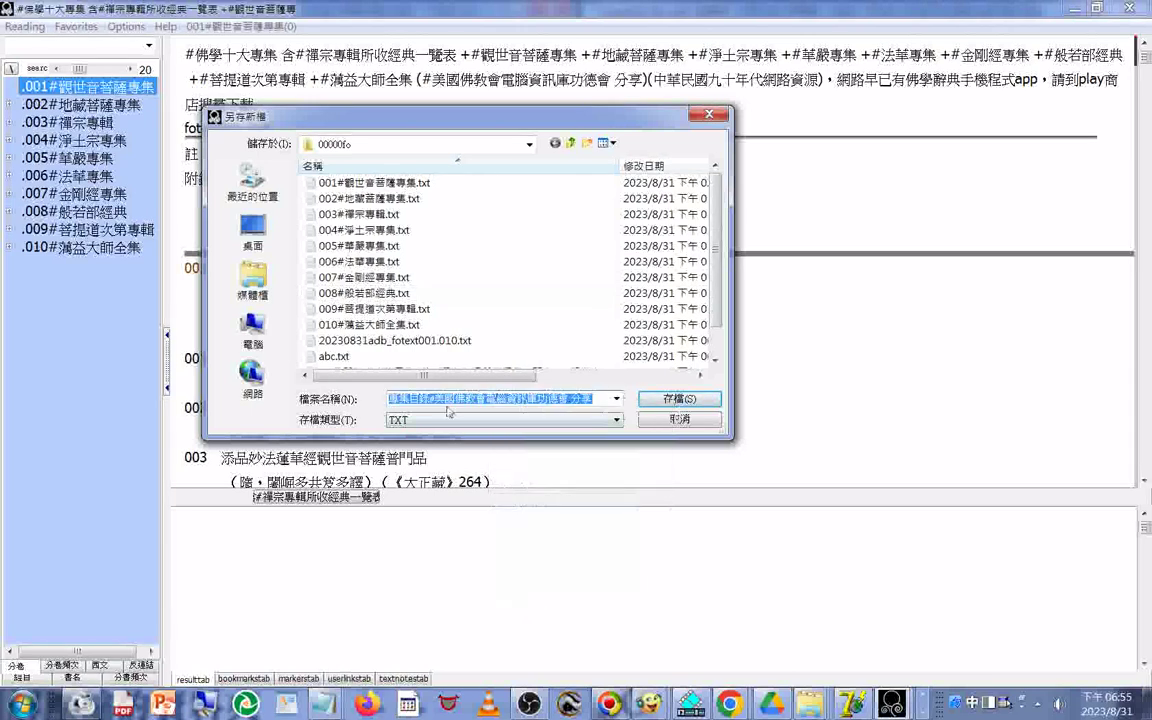
right_click(445, 398)
left_click(487, 448)
left_click(676, 398)
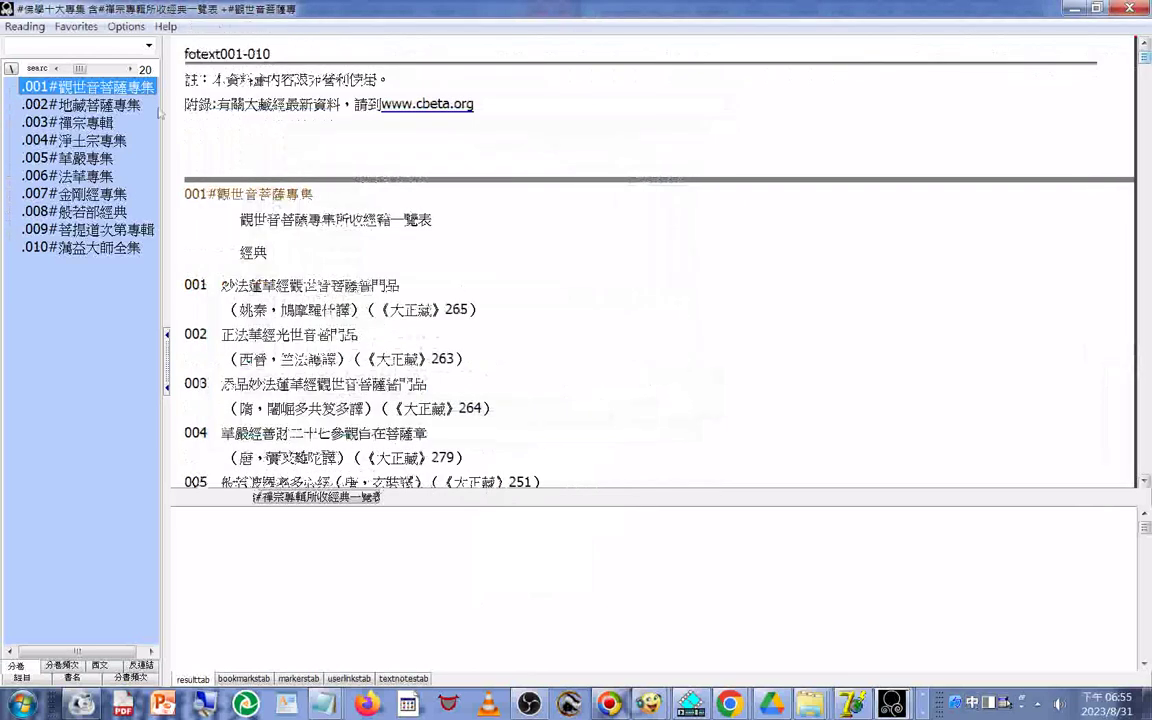
Reopen the same export's save dialog and start renaming abc.txt by pasting the copied name after abc
left_click(22, 28)
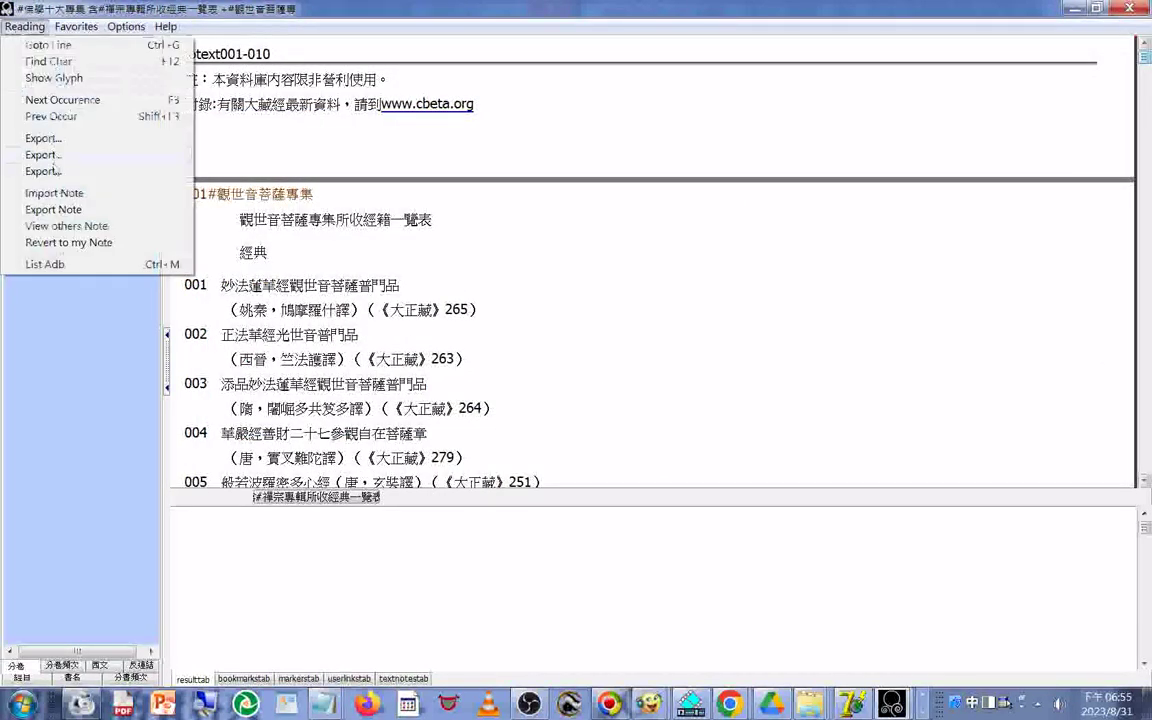
left_click(56, 172)
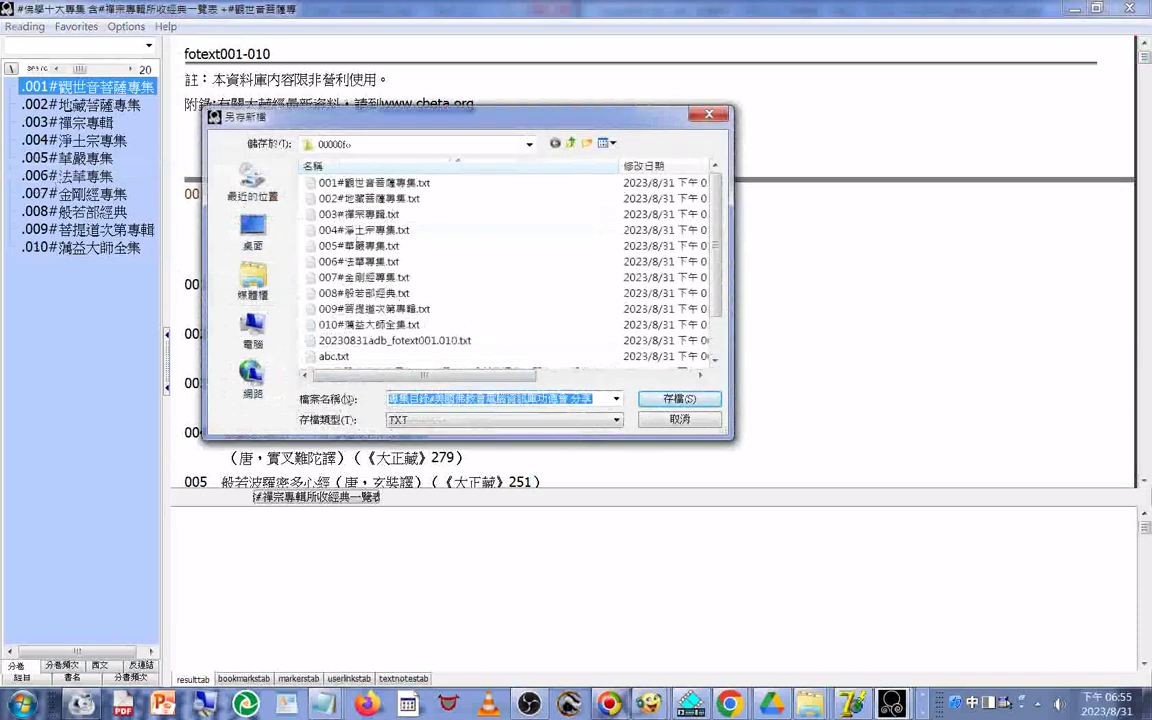
left_click(330, 357)
left_click(332, 358)
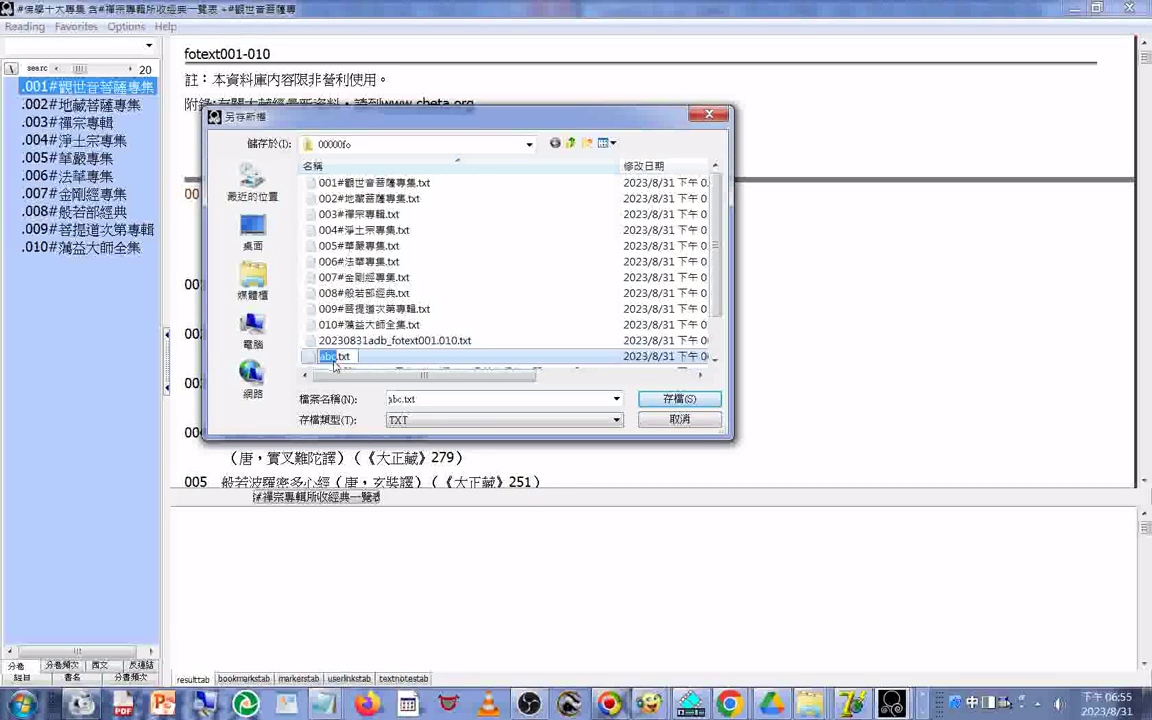
left_click(336, 358)
right_click(336, 358)
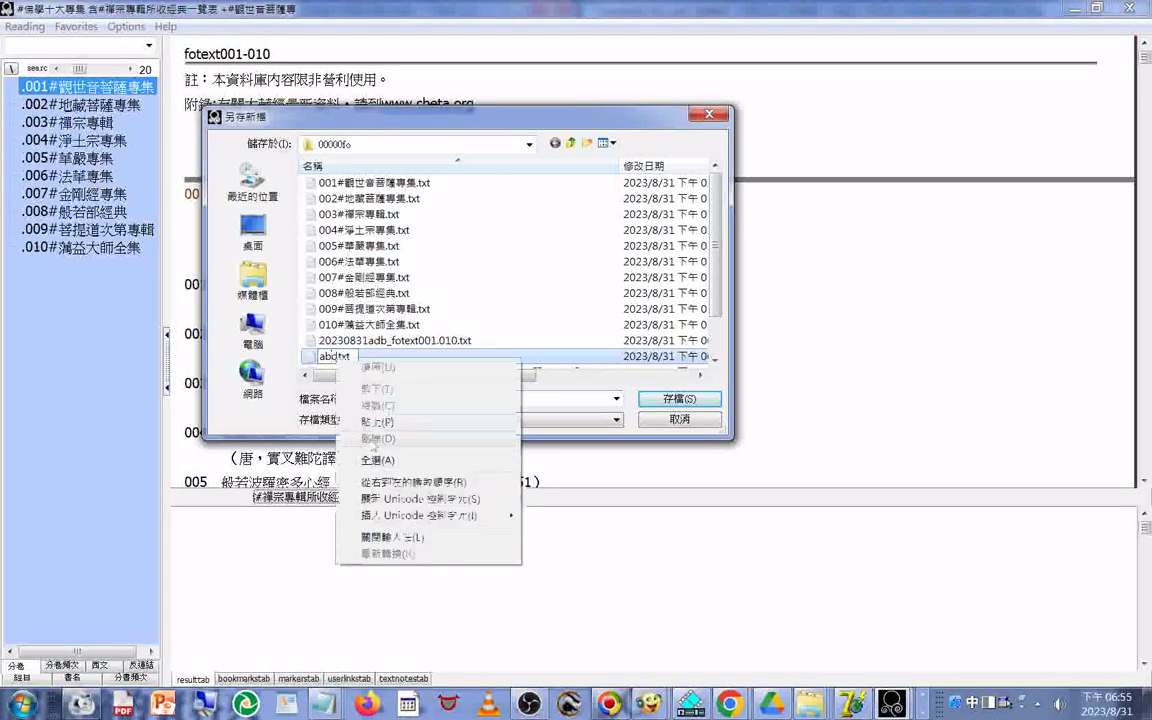
left_click(350, 419)
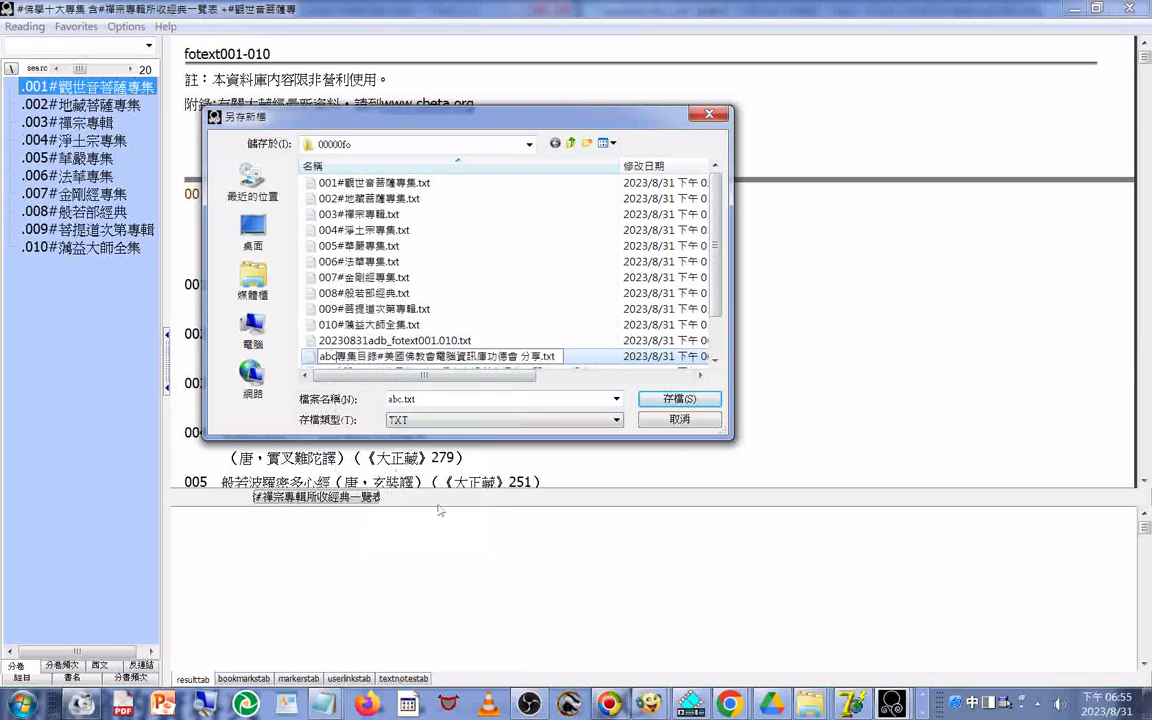
Insert (十大 before 專集 in the new name of abc.txt and remove 目錄 after it
type("詩ㄆ")
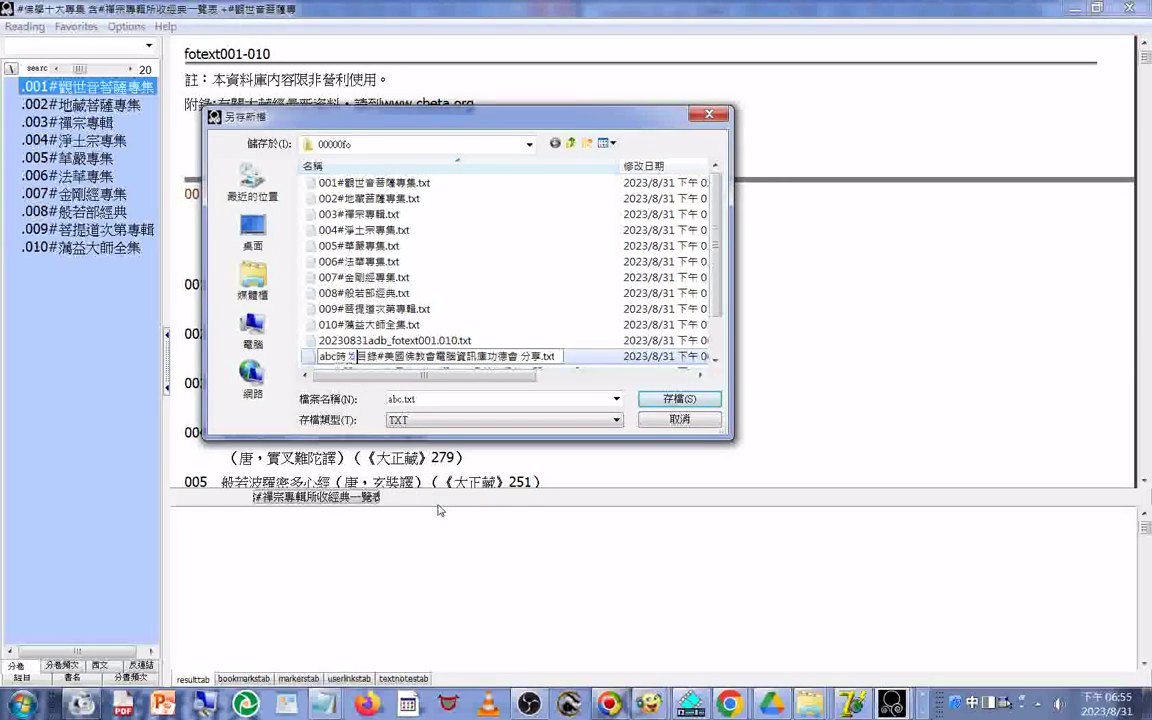
type("十大專集")
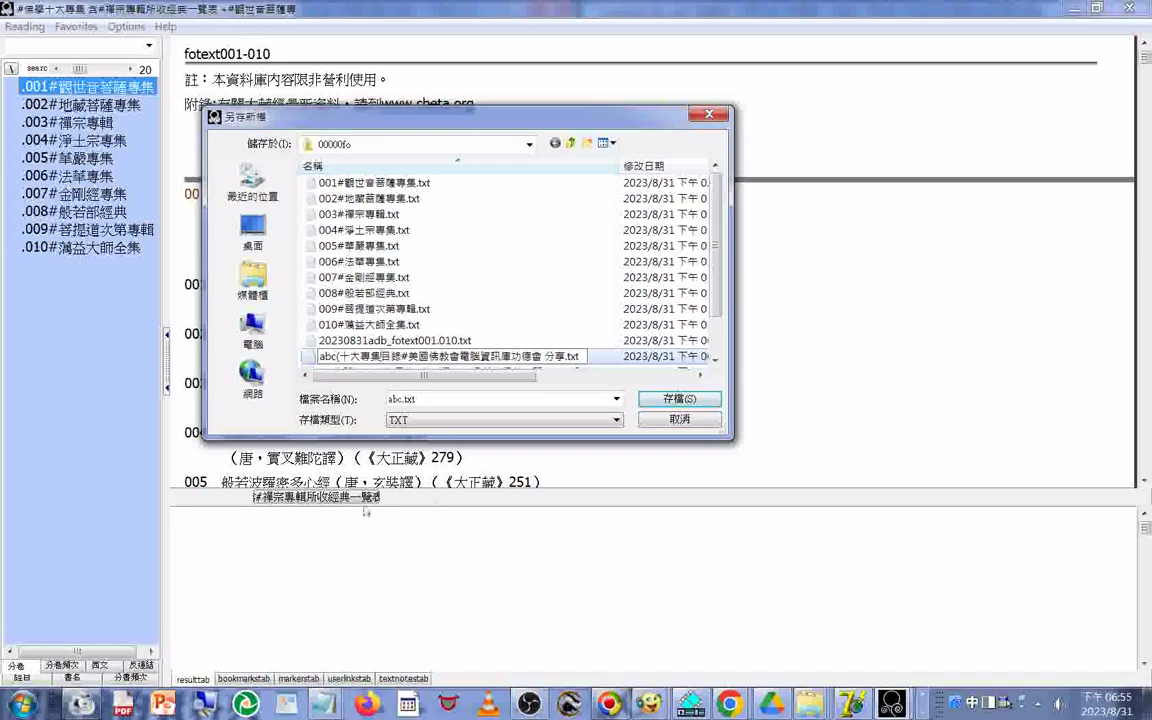
key("Right")
key("Right")
key("Right")
key("Right")
key("Delete")
key("Delete")
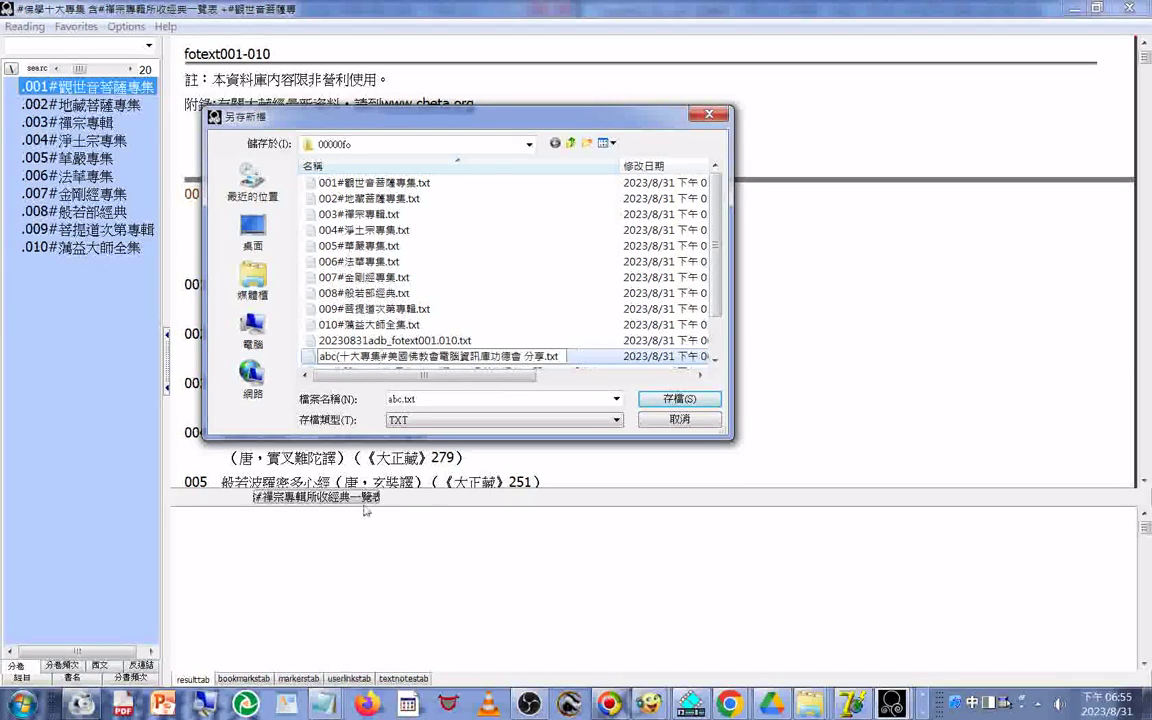
type(")")
key("Delete")
key("Delete")
key("Delete")
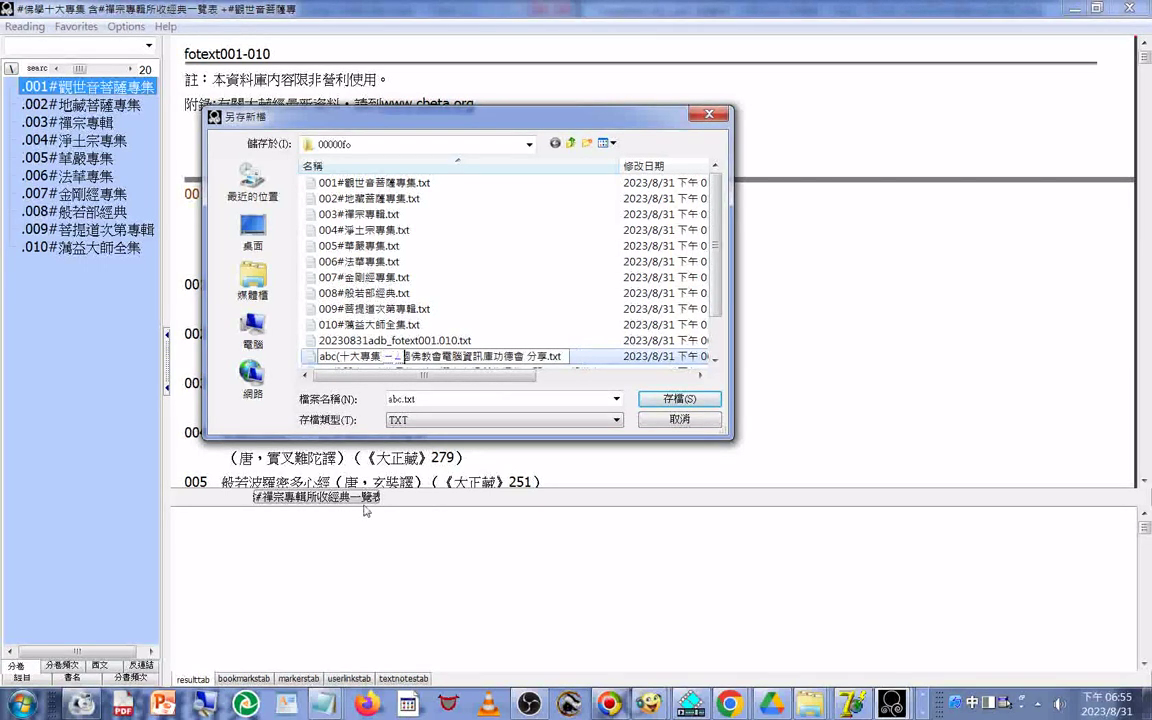
Add 所含英文 after (十大專集 in the new file name, leaving a space between them
type("英文#美國")
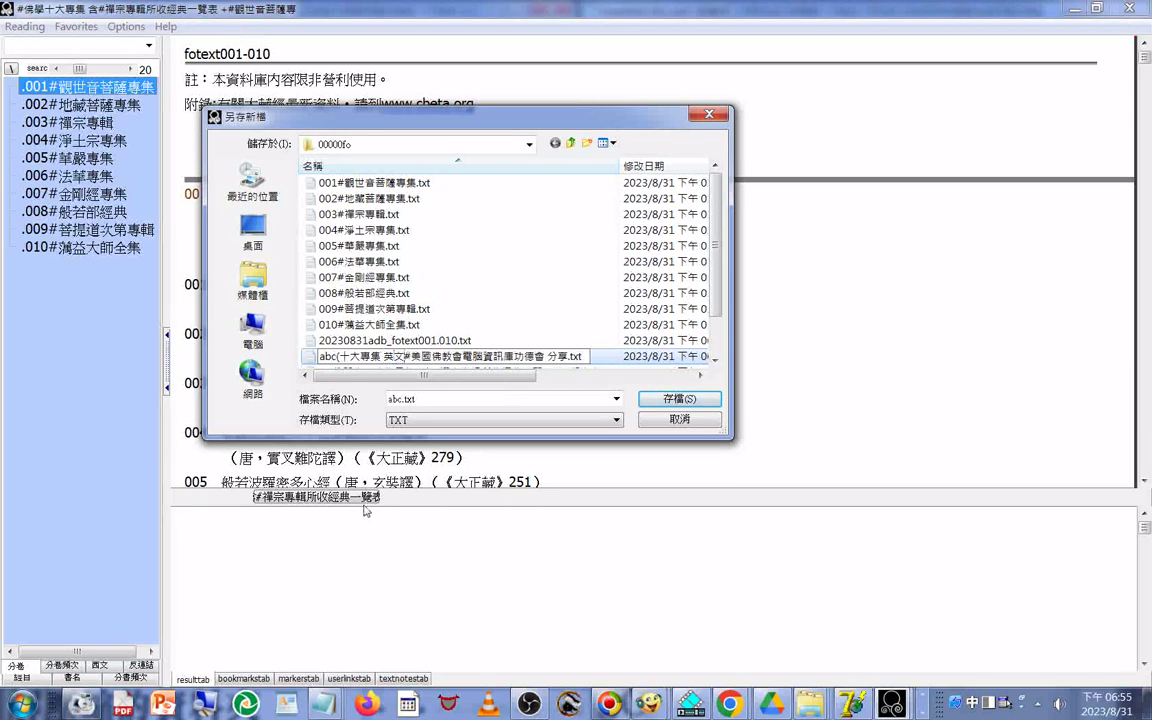
type("ㄙㄨㄛ")
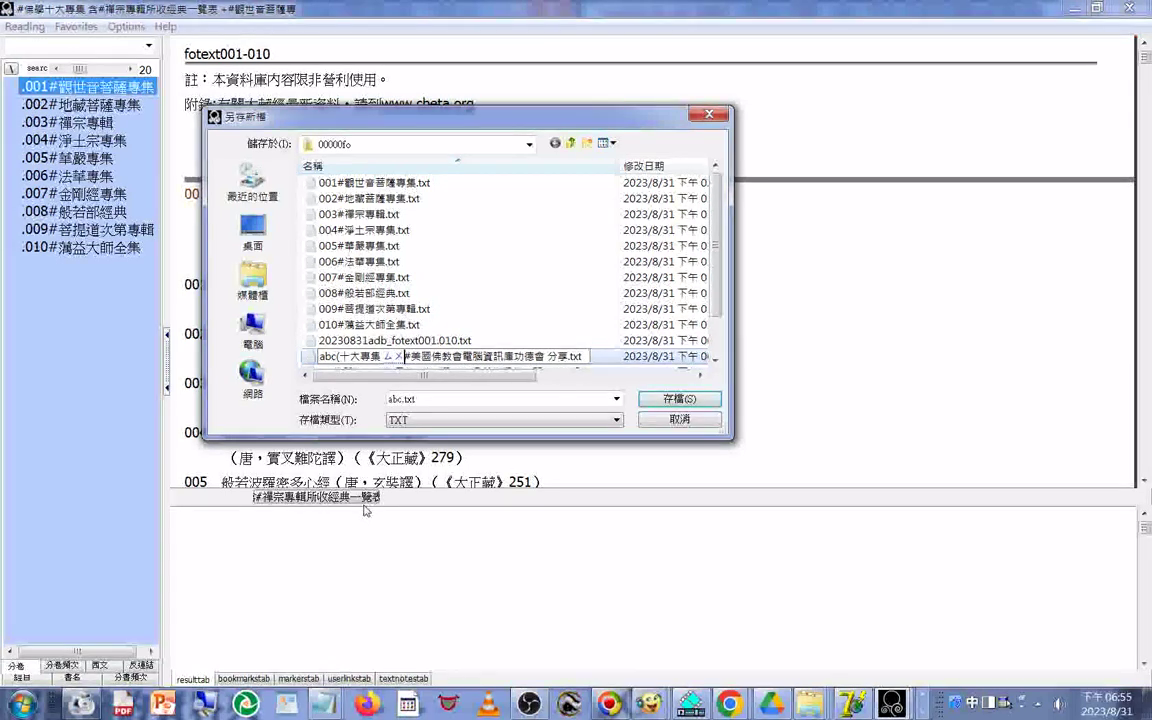
type("ˇ")
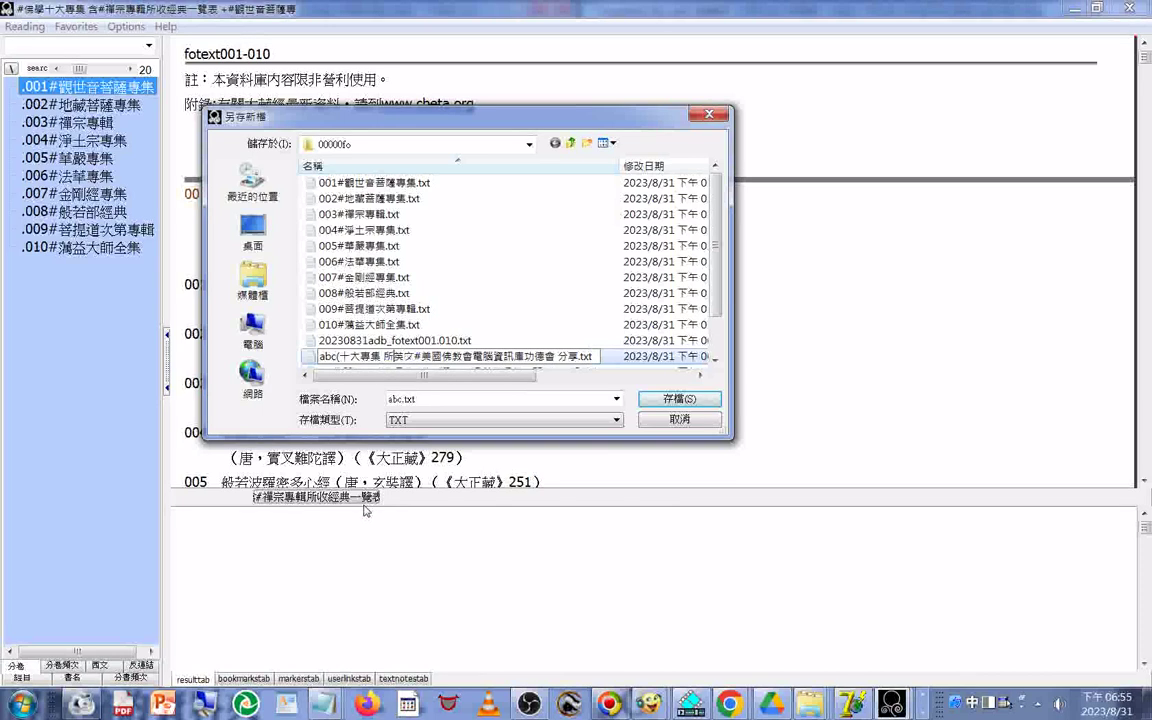
type("含文")
type("英")
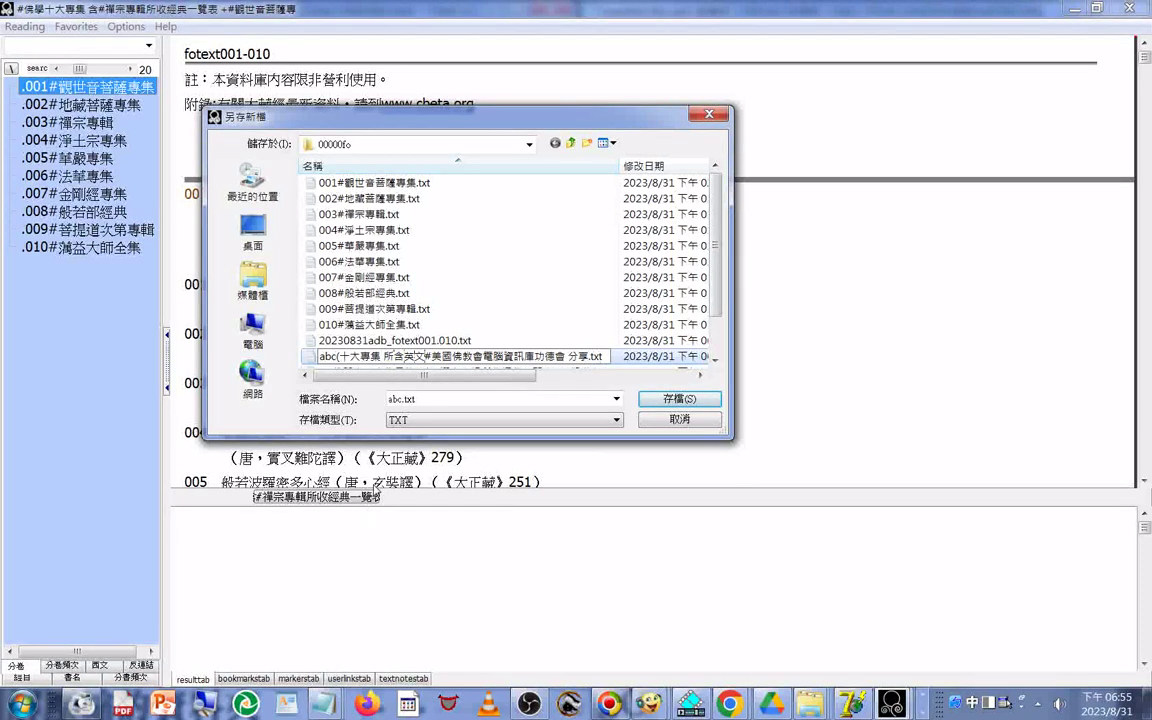
type("ㄈ")
type("翻")
type("譯")
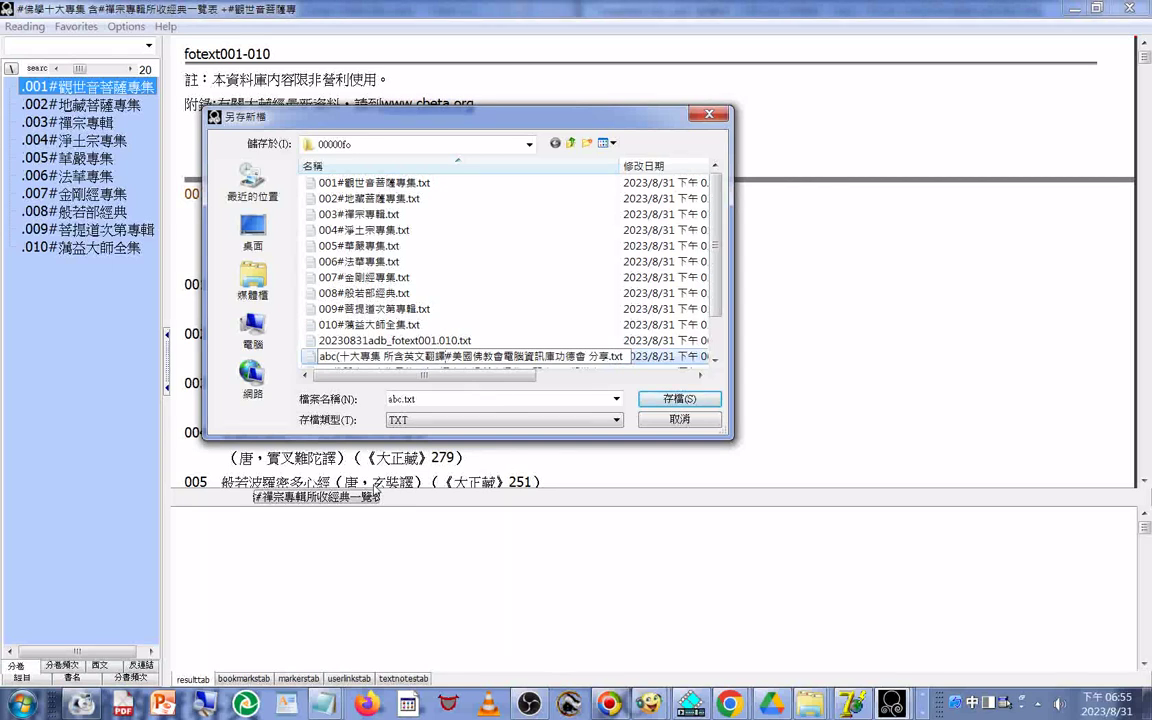
key("BackSpace")
key("BackSpace")
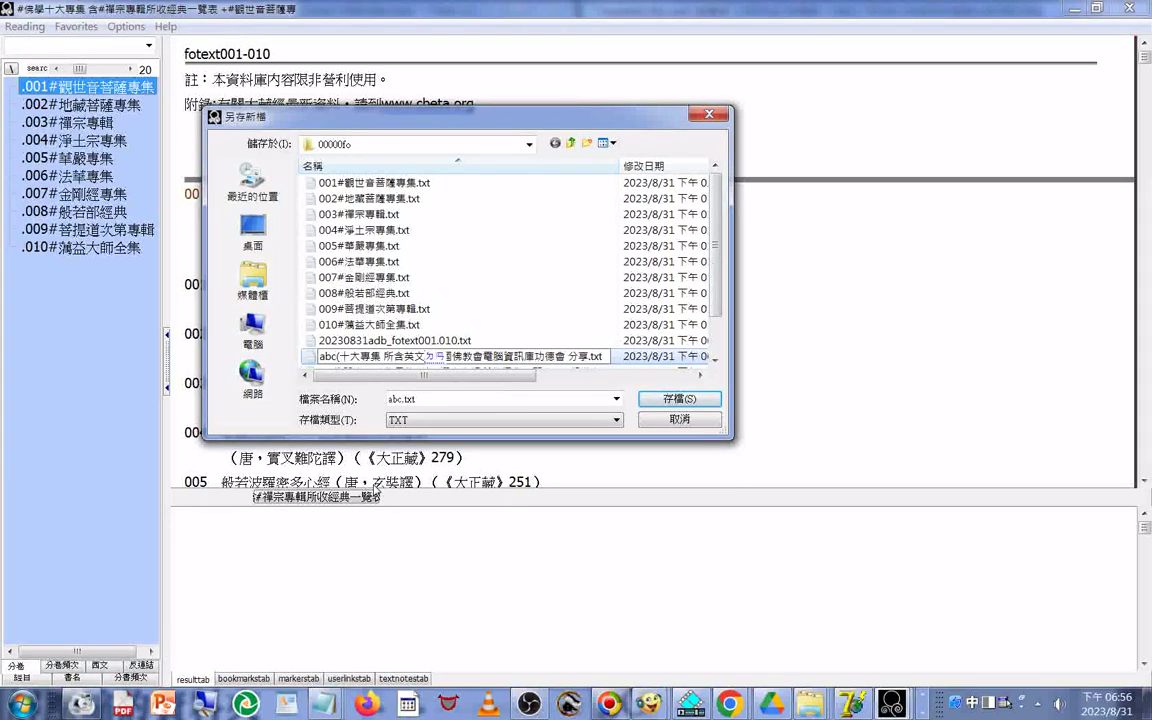
Complete the new name of abc.txt as abc(十大專集 所含英文單字)#美國佛教會電腦資訊庫功德會 分享.txt
key("Delete")
key("Delete")
key("Delete")
type("單字#美國")
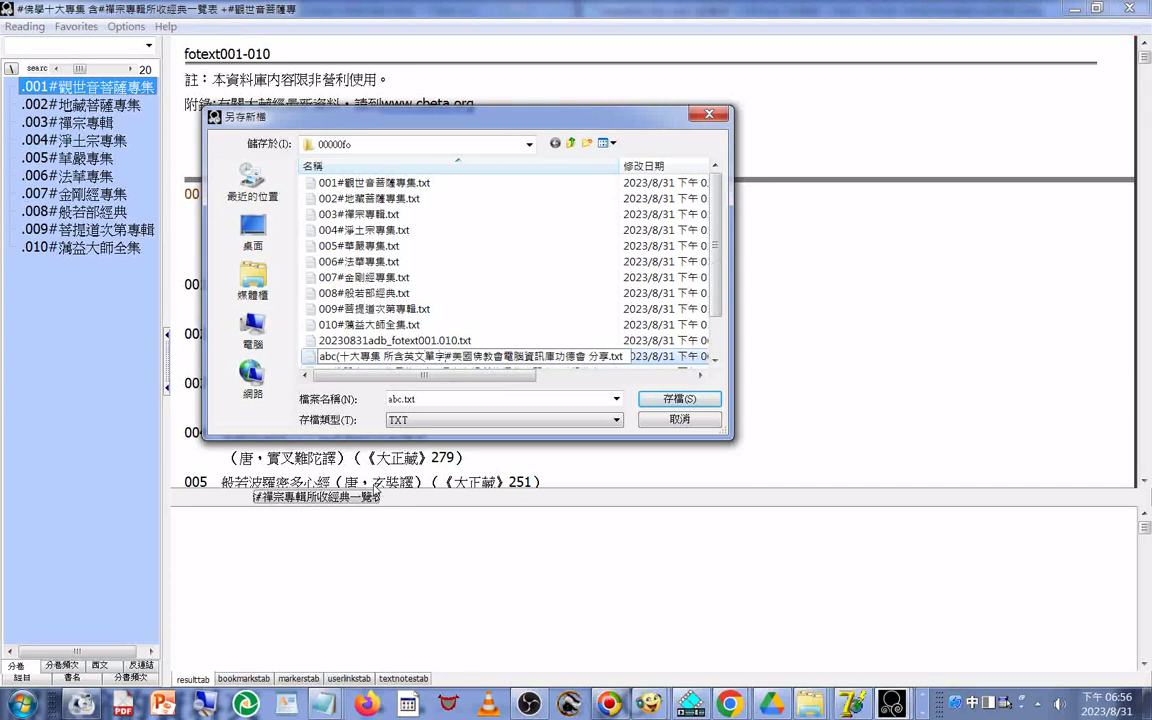
type("#")
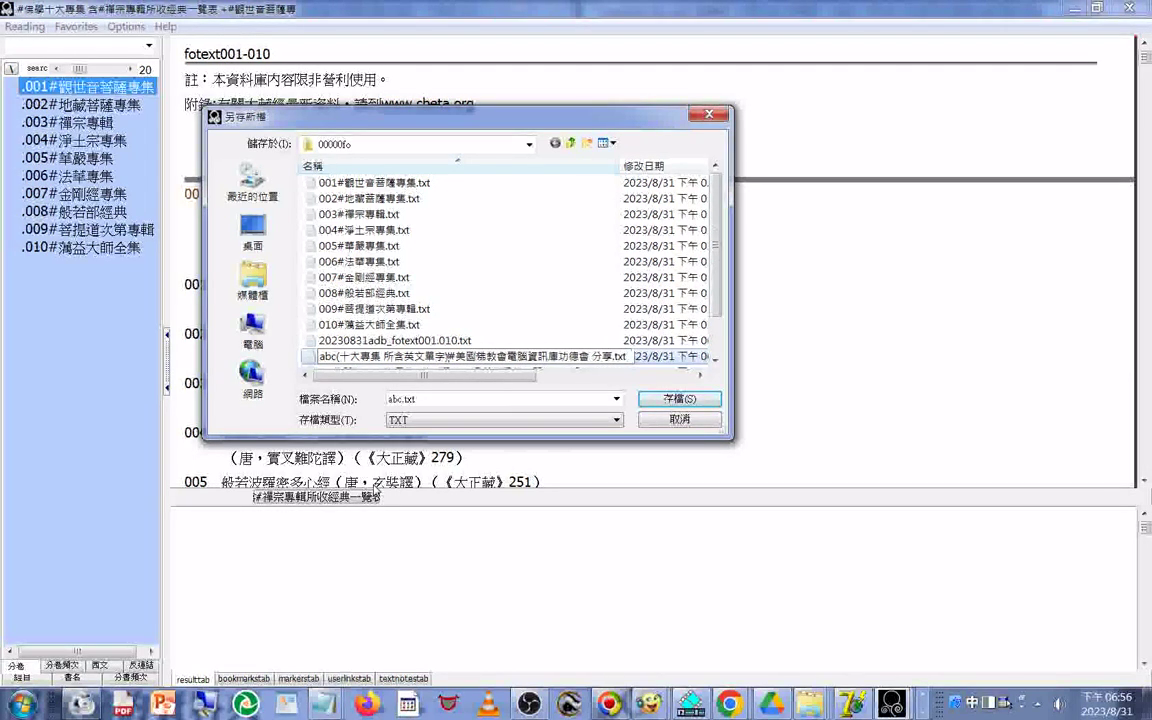
key("BackSpace")
key("BackSpace")
type(")#")
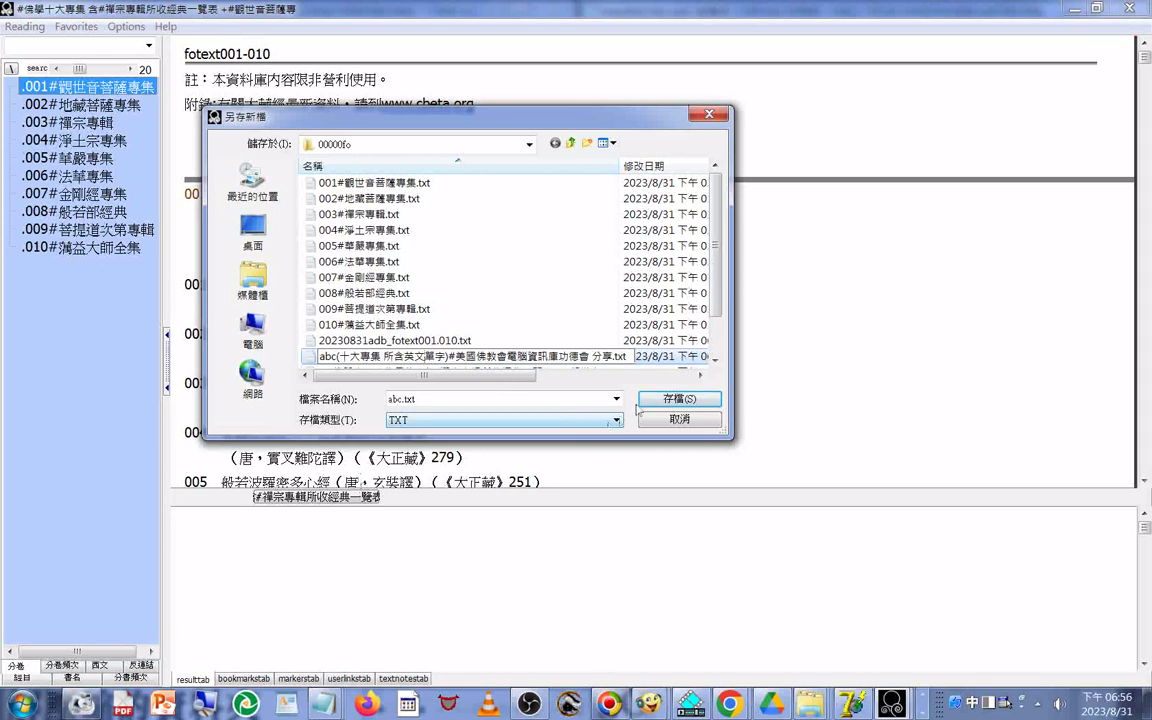
left_click(667, 403)
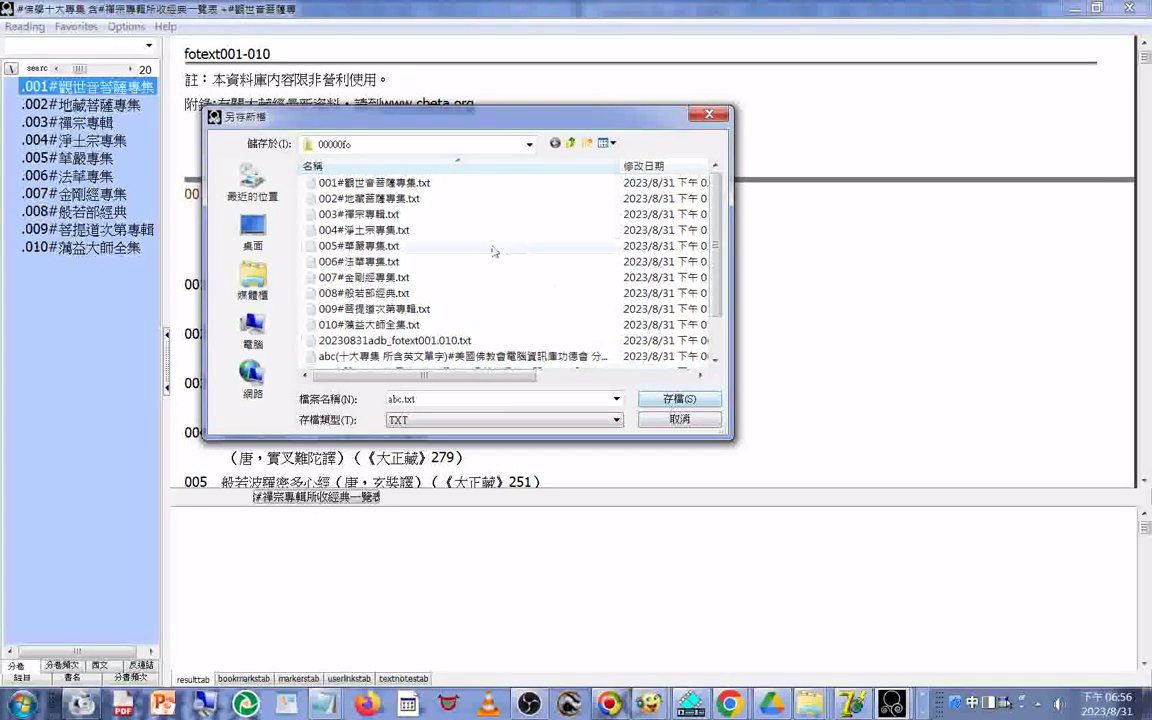
Rename the 專集目錄#美國佛教會電腦資訊庫功德會 分享.txt file by adding #十大 in front of 專集目錄
mouse_move(503, 374)
left_mouse_down()
mouse_move(659, 384)
mouse_move(502, 377)
left_mouse_up()
scroll(320, 340, "down", 1)
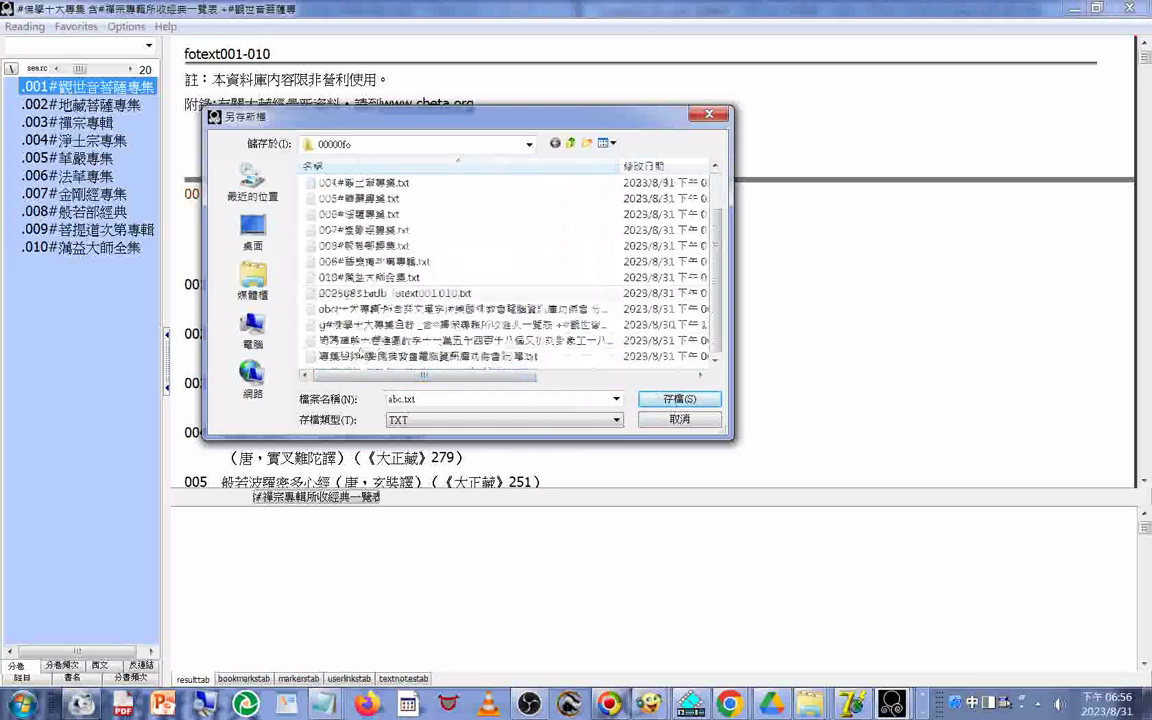
scroll(355, 355, "up", 1)
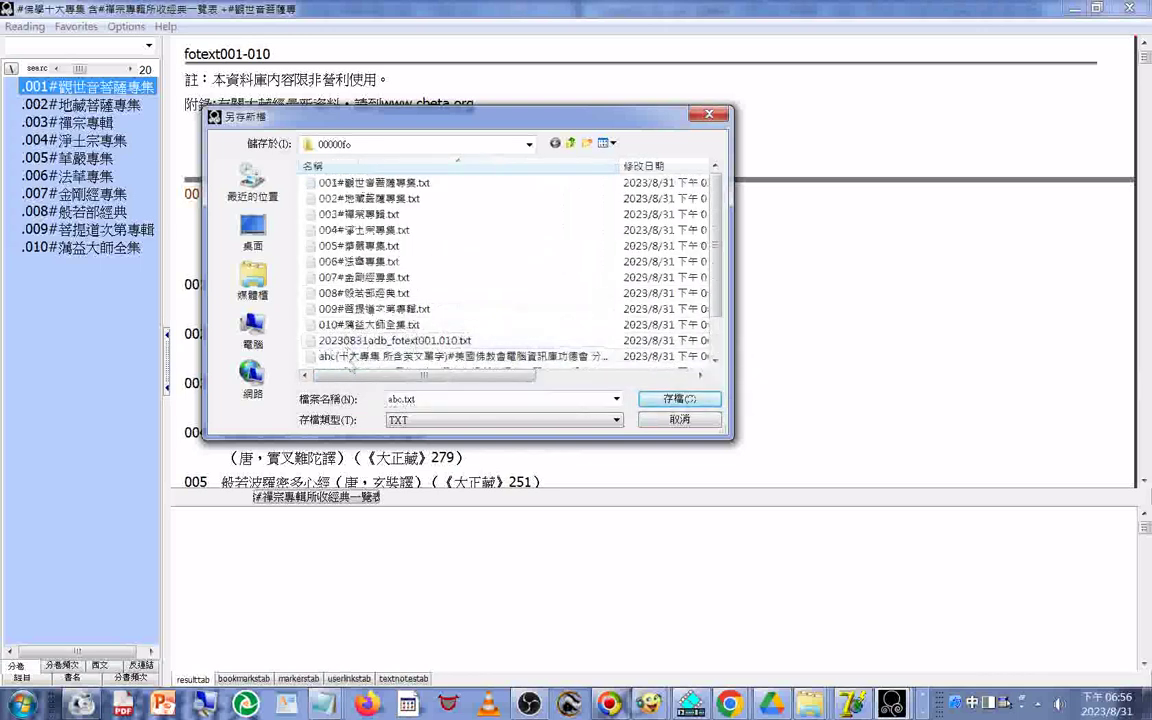
scroll(350, 365, "down", 1)
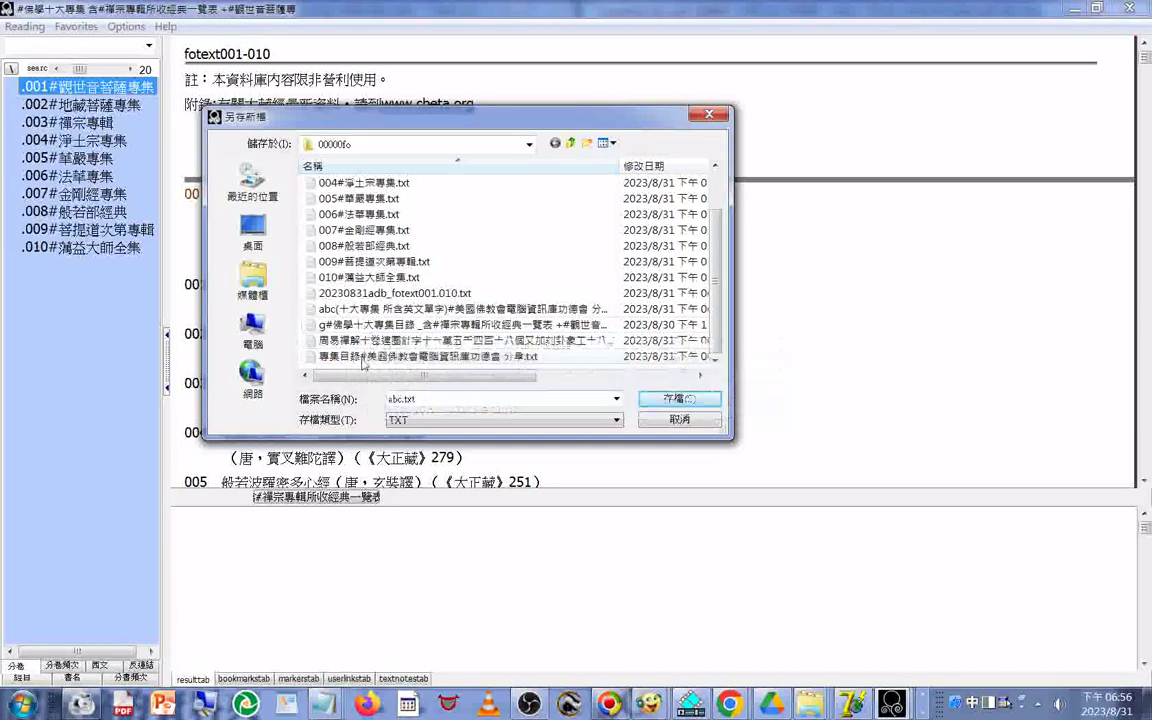
left_click(349, 357)
left_click(343, 357)
key("ctrl+c")
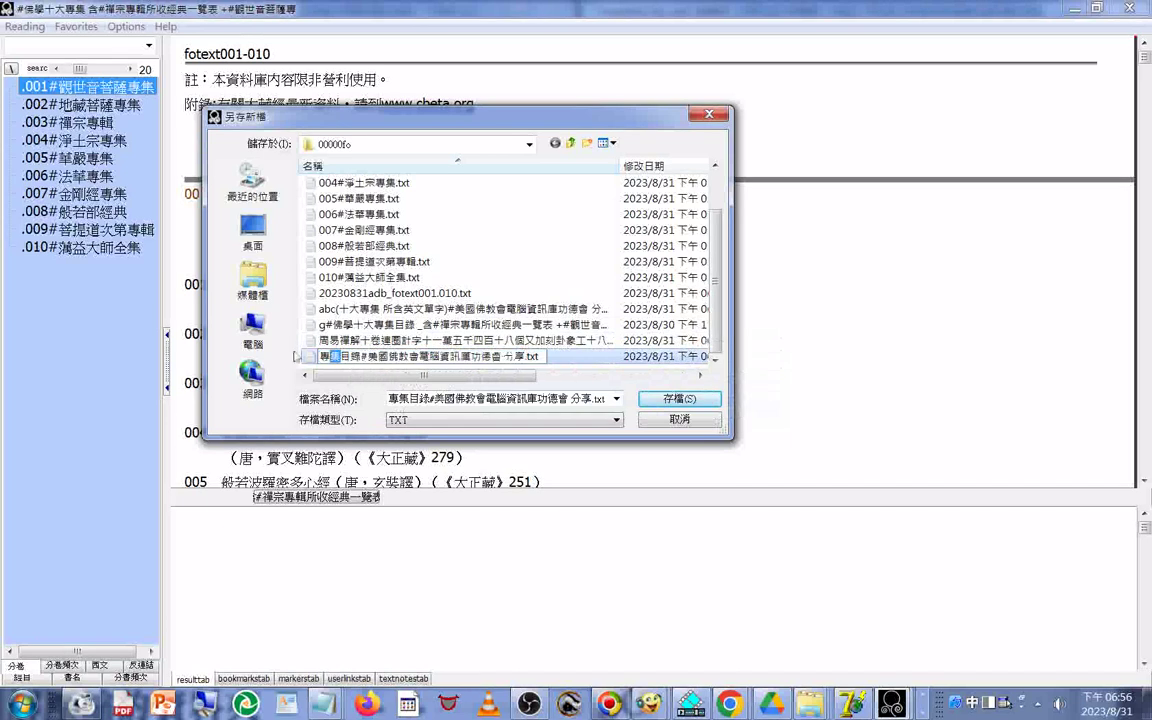
type("十ㄅ")
type("ㄉ")
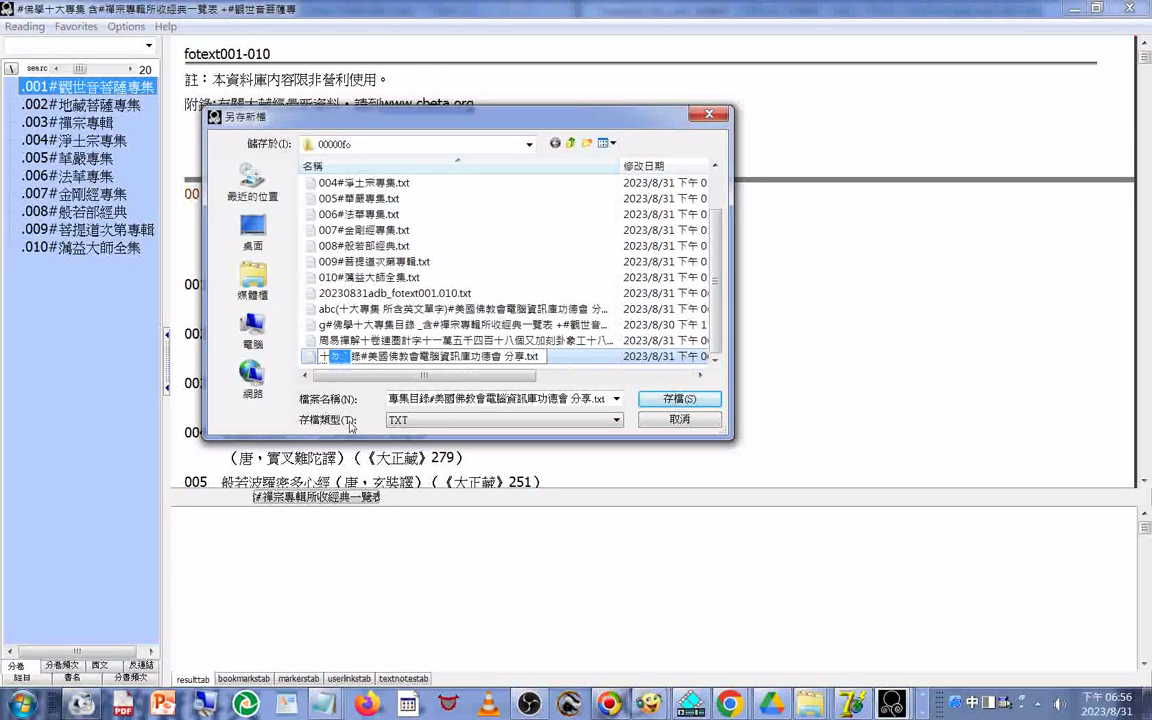
type("ㄚ3")
key("BackSpace")
type("ㄉㄚ")
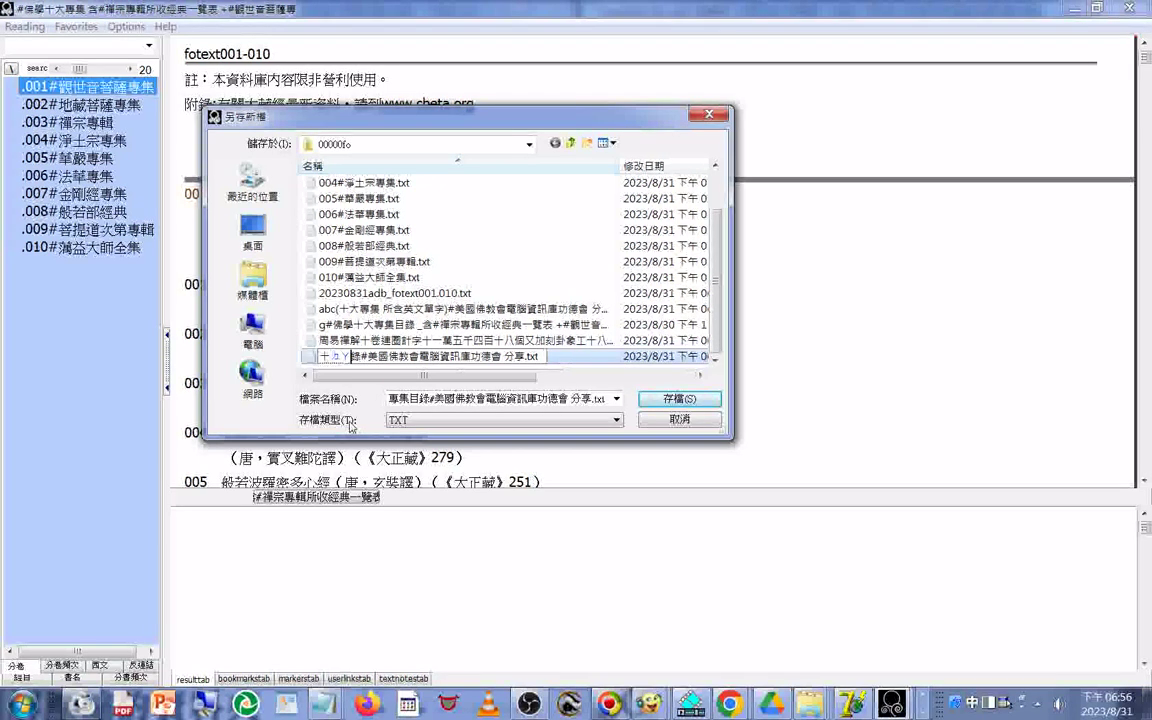
type("4")
key("ctrl+v")
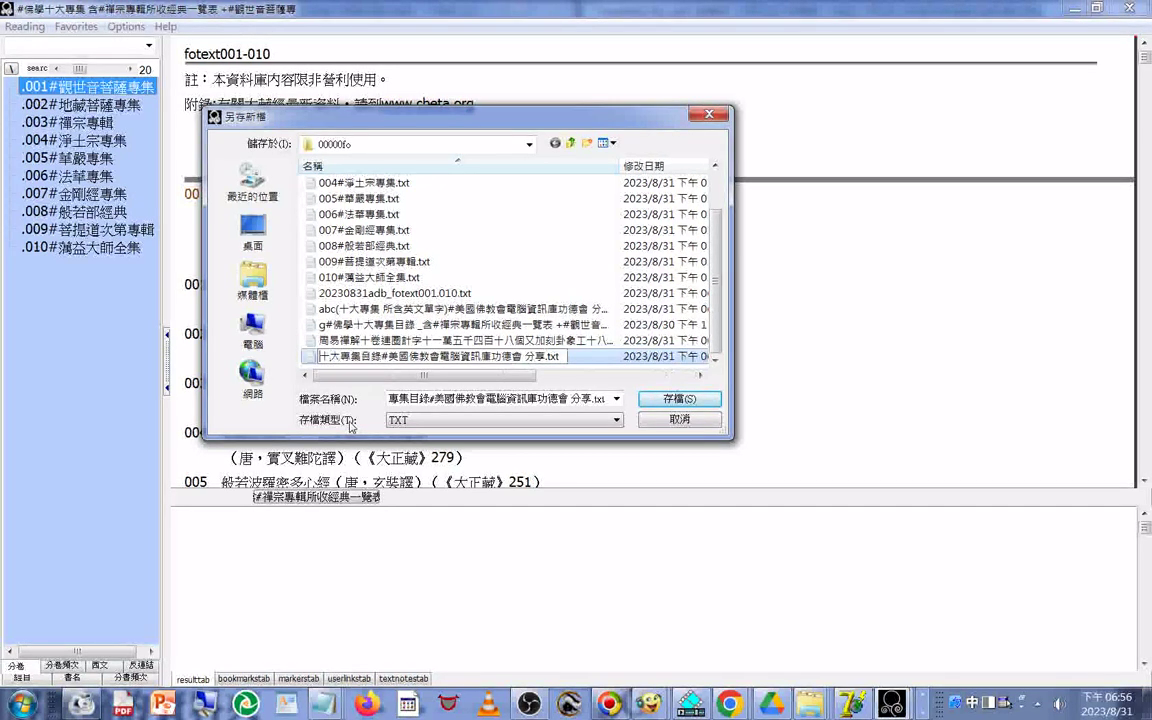
type("#")
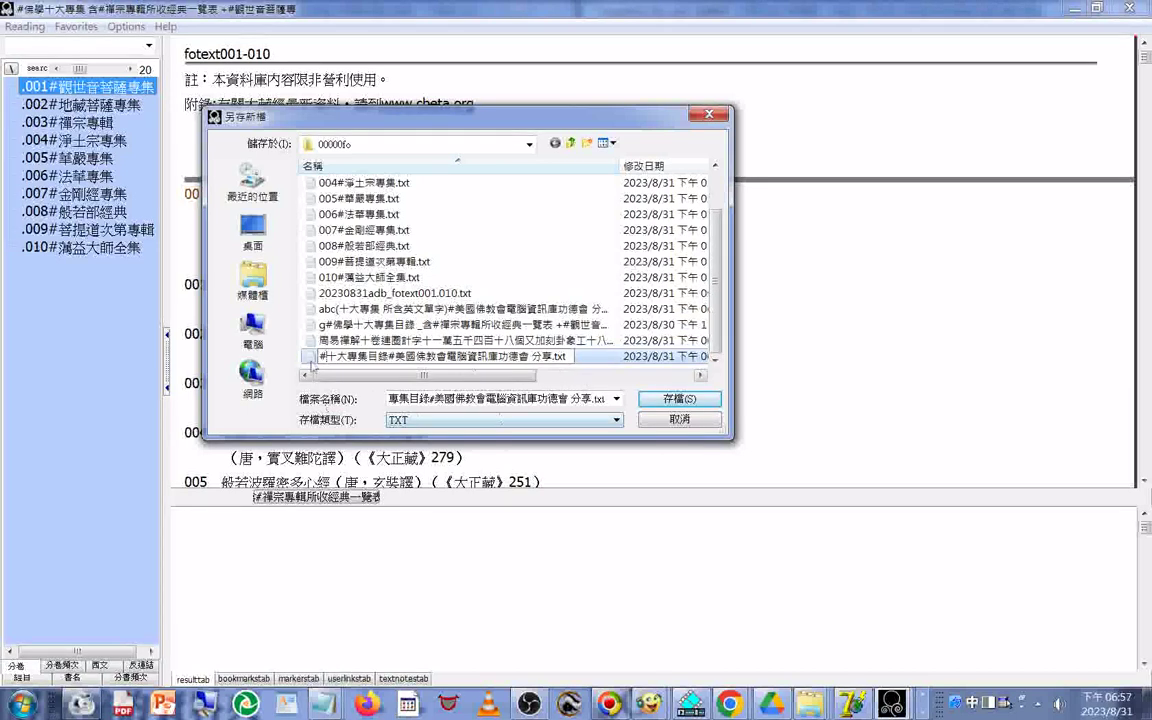
left_click(355, 364)
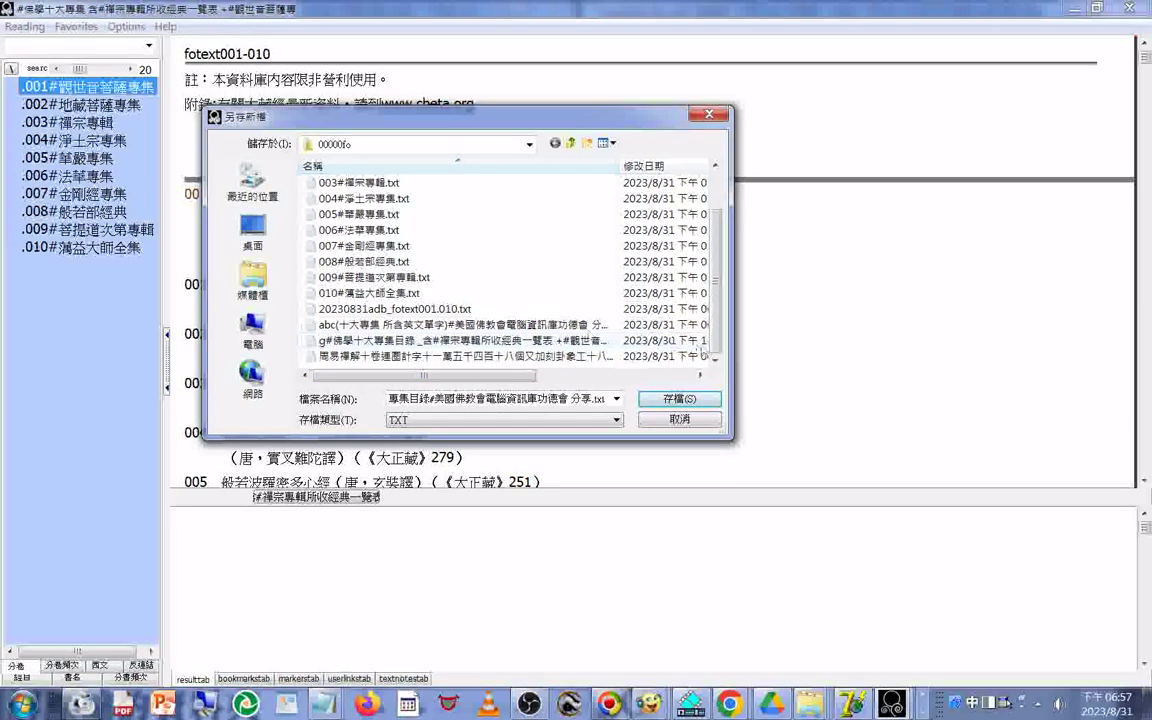
Open the #十大專集目錄 file in Notepad, then reposition and heighten its window to check the full collection list
scroll(645, 300, "up", 1)
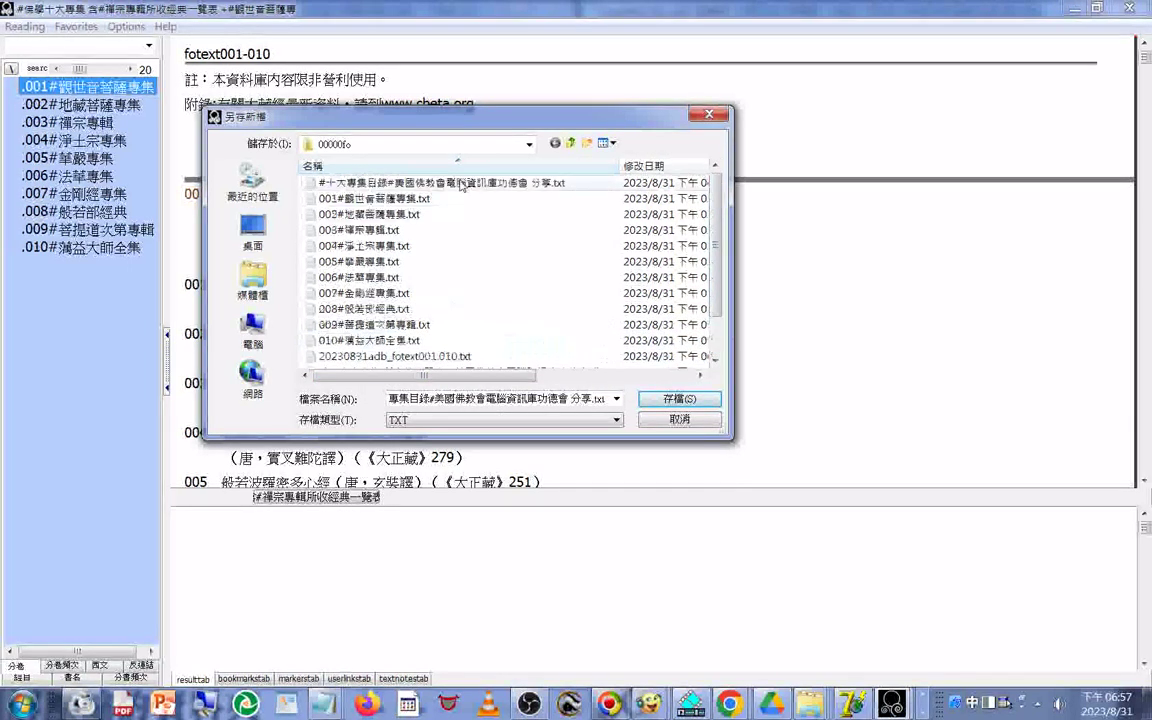
right_click(461, 187)
mouse_move(556, 347)
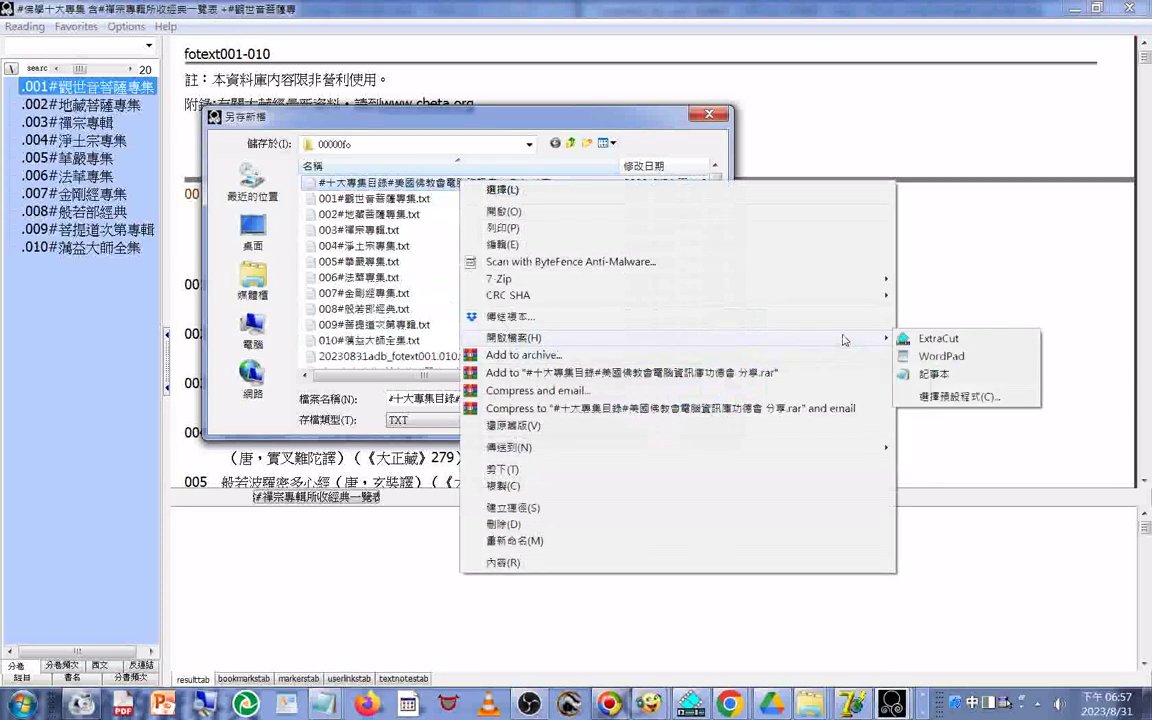
left_click(932, 373)
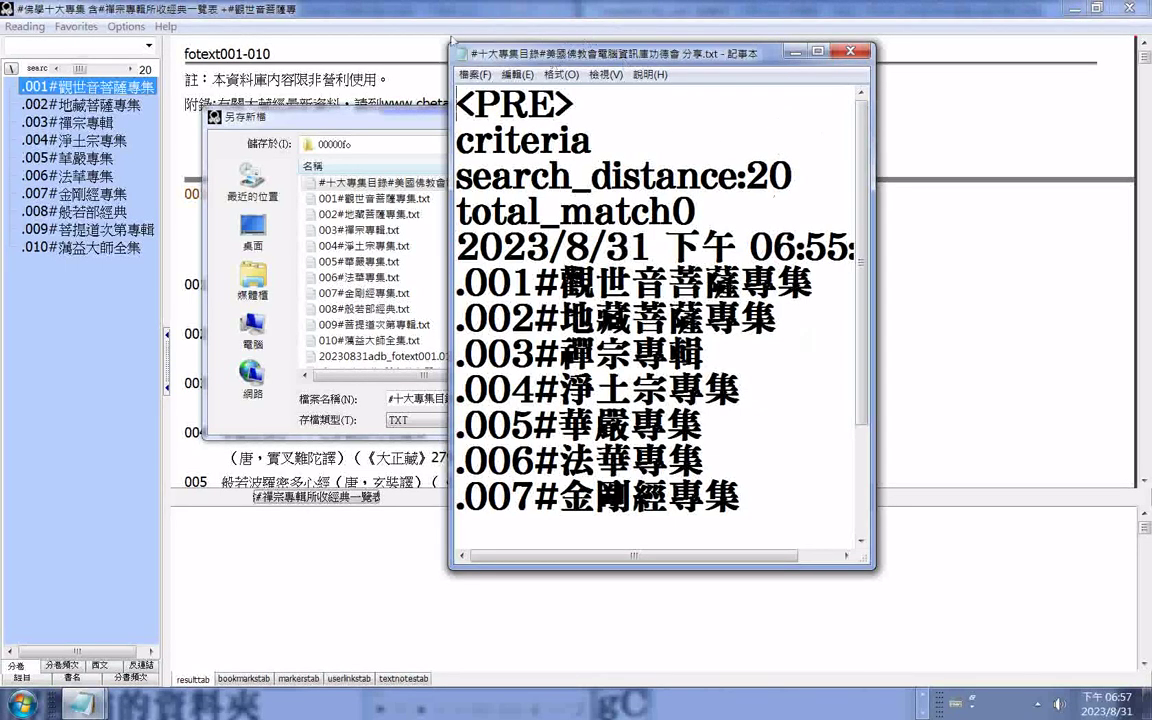
left_click_drag(455, 50, 314, 5)
left_click_drag(310, 18, 275, 25)
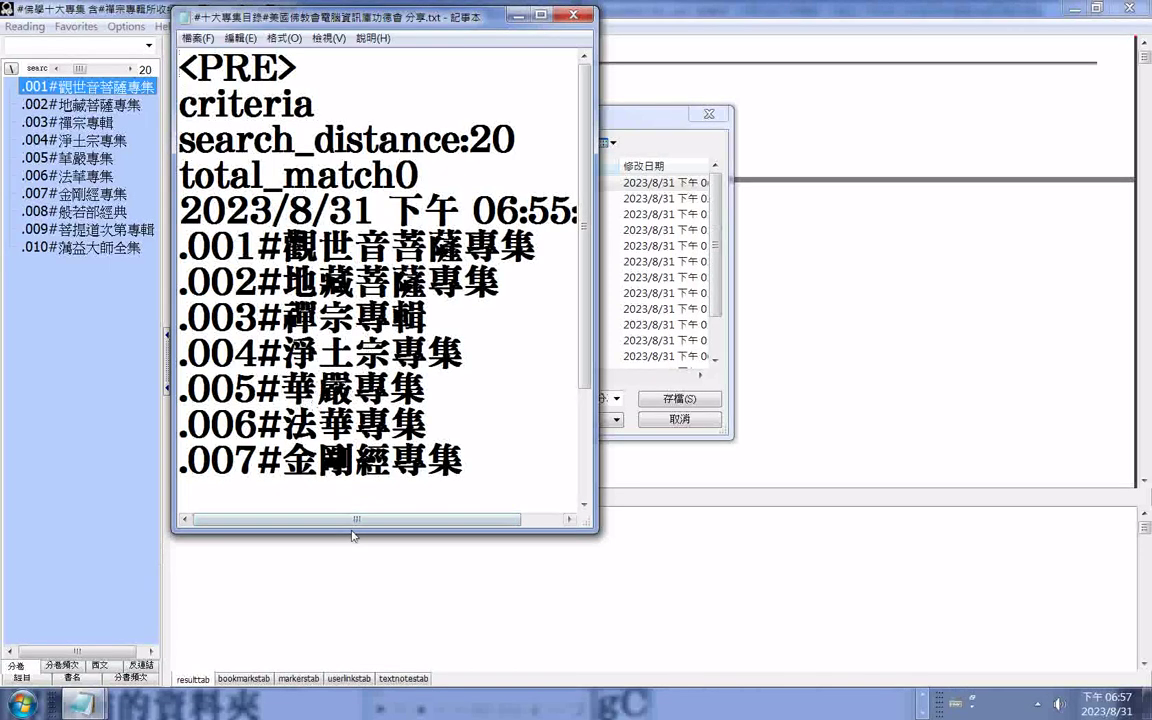
left_click_drag(351, 531, 351, 677)
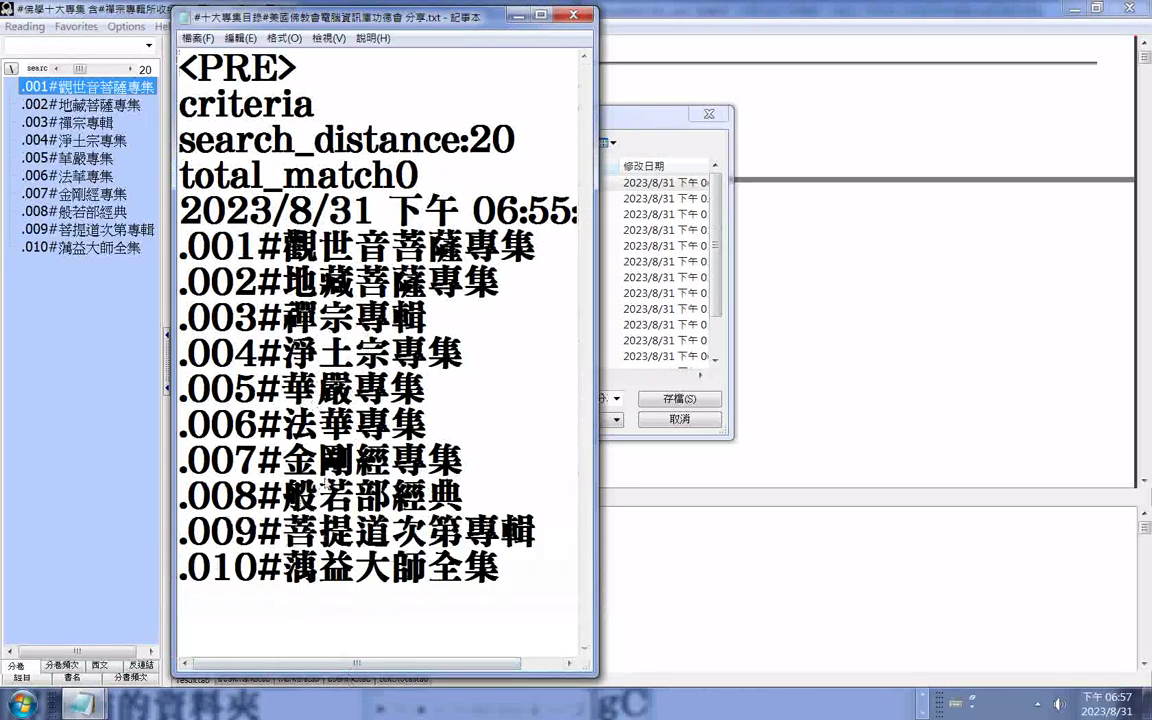